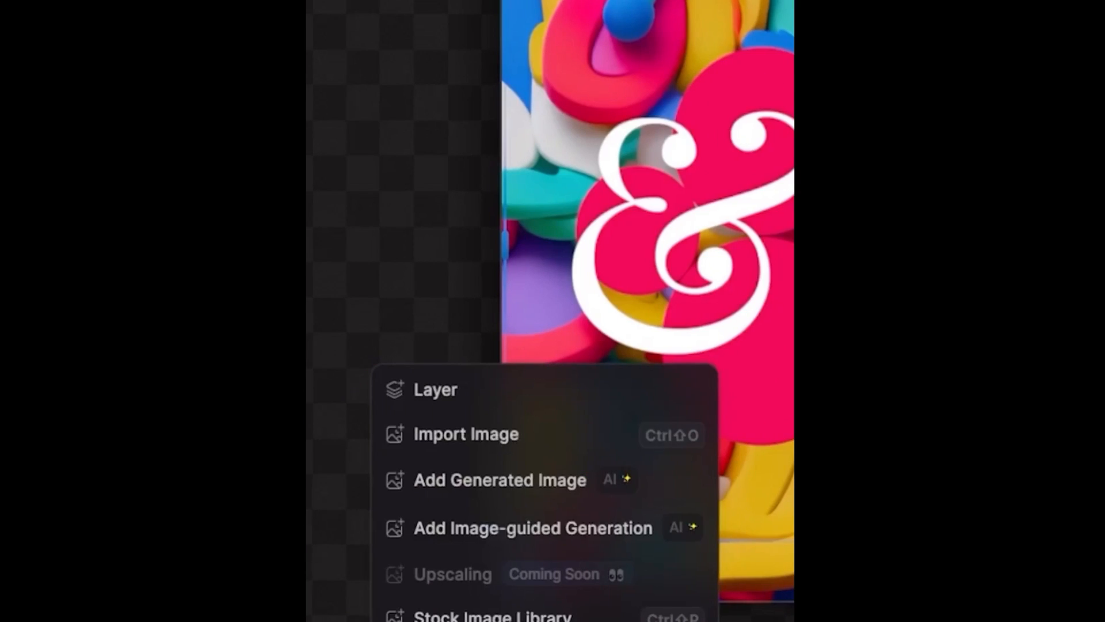
click(493, 530)
click(629, 304)
scroll(579, 520, down, 8)
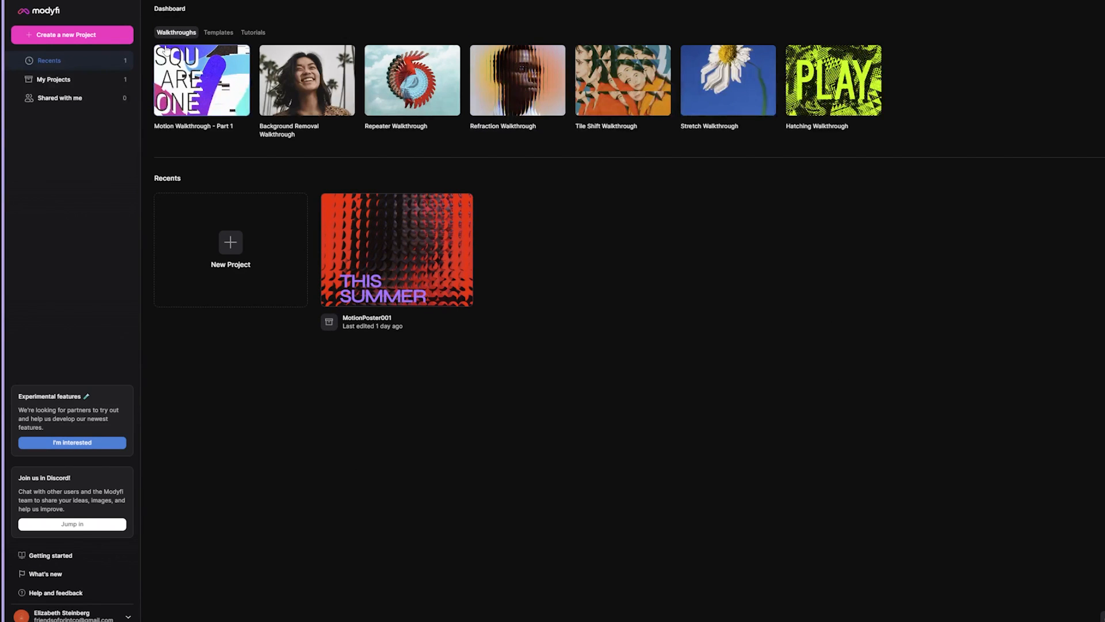
Look through the dashboard's Templates, Tutorials and Walkthroughs collections.
click(218, 34)
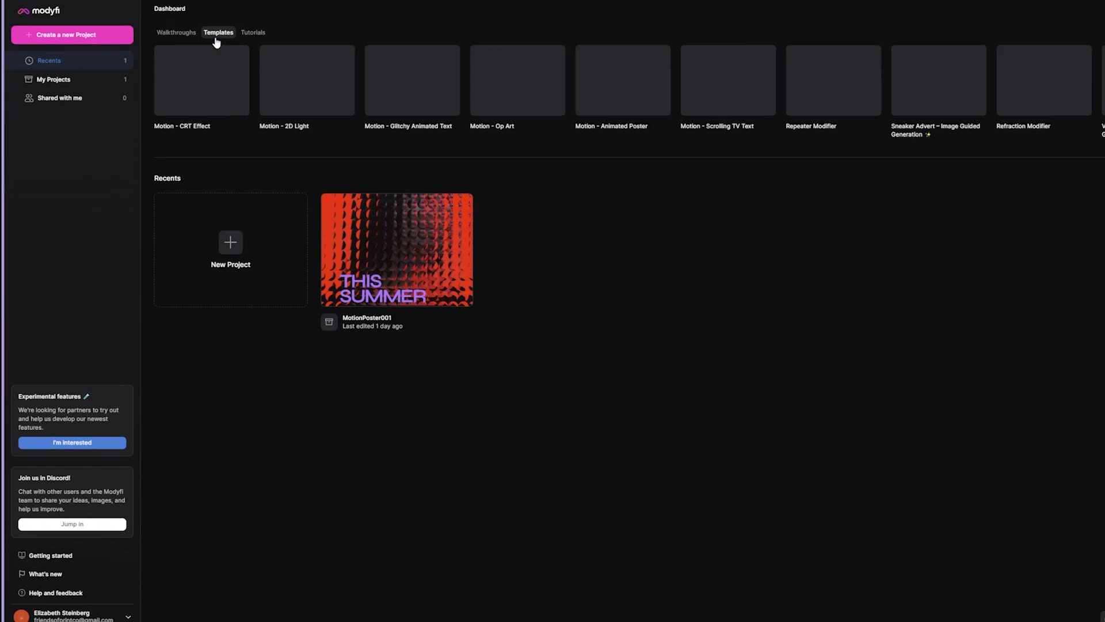
click(252, 35)
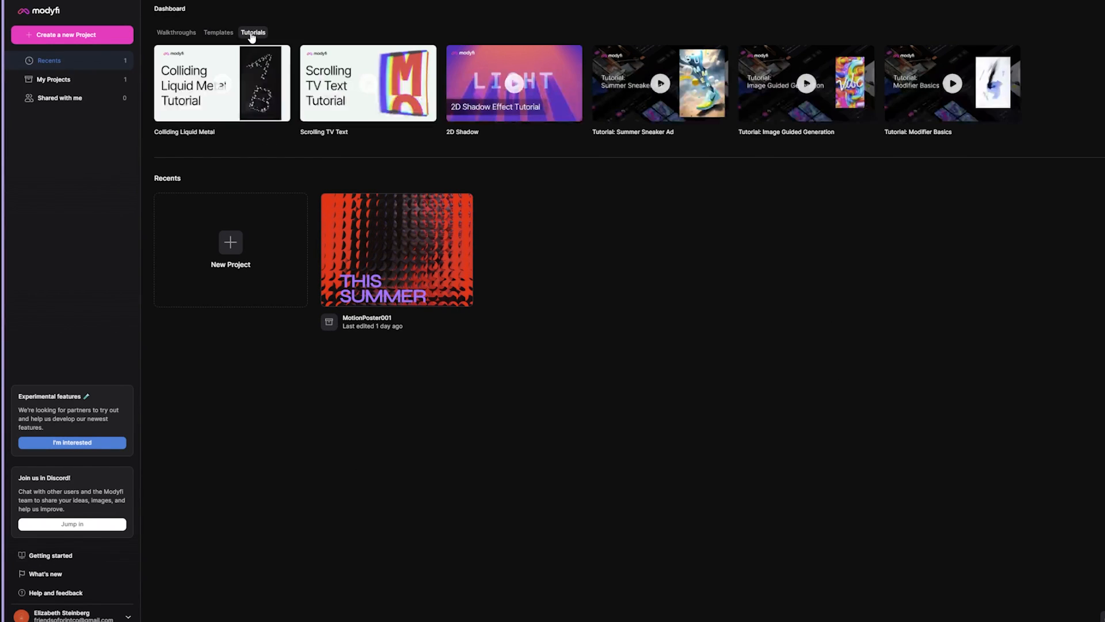
click(179, 34)
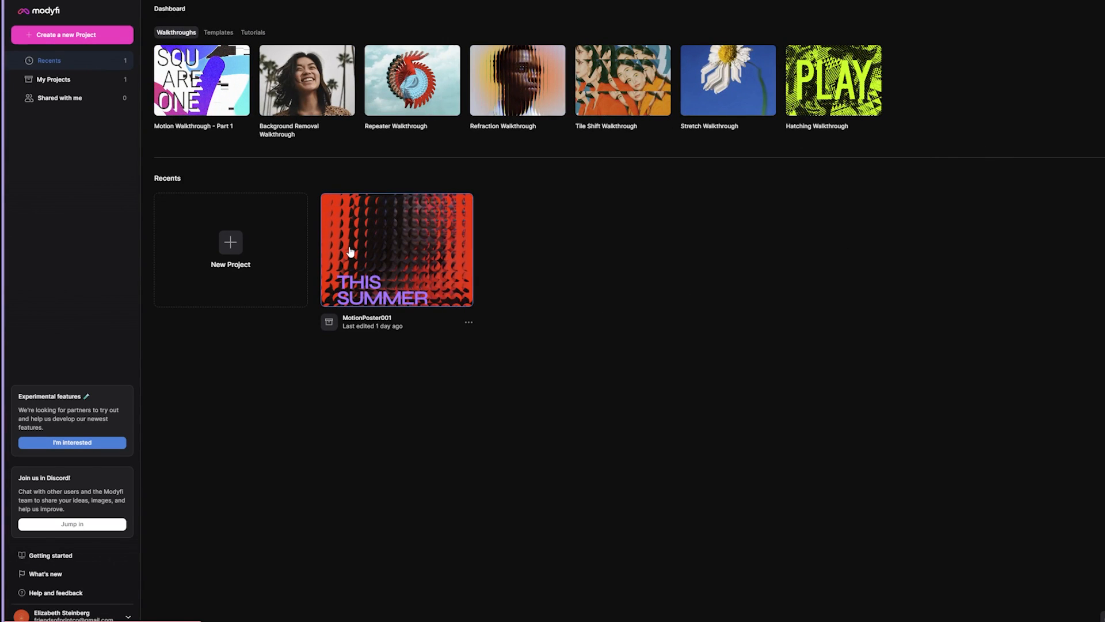
Create a new blank project and rename it poster100.
click(238, 254)
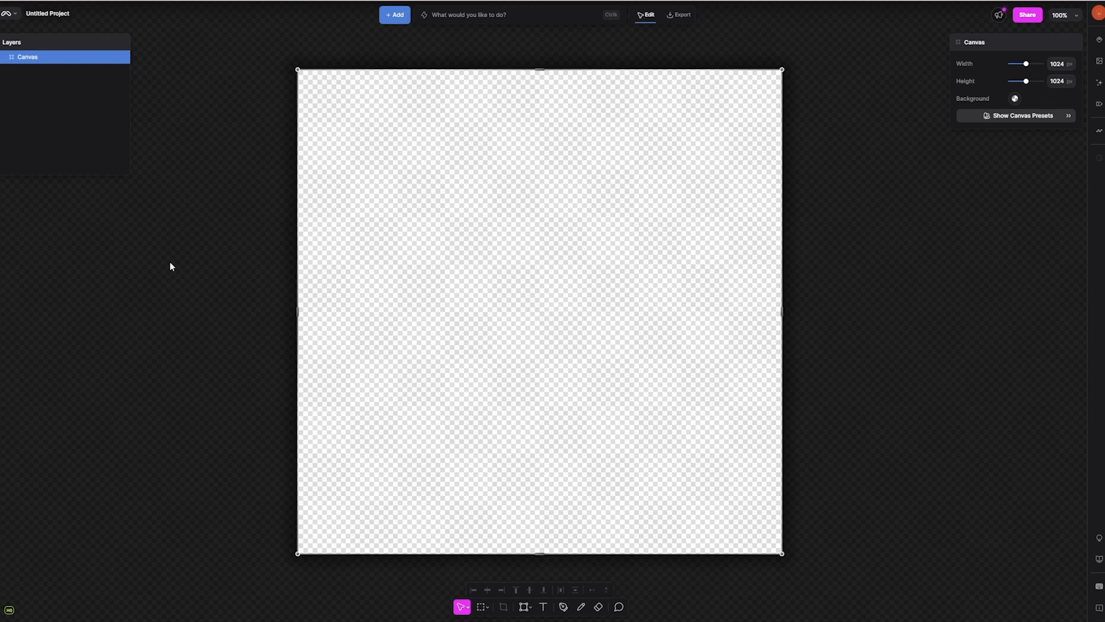
double_click(63, 12)
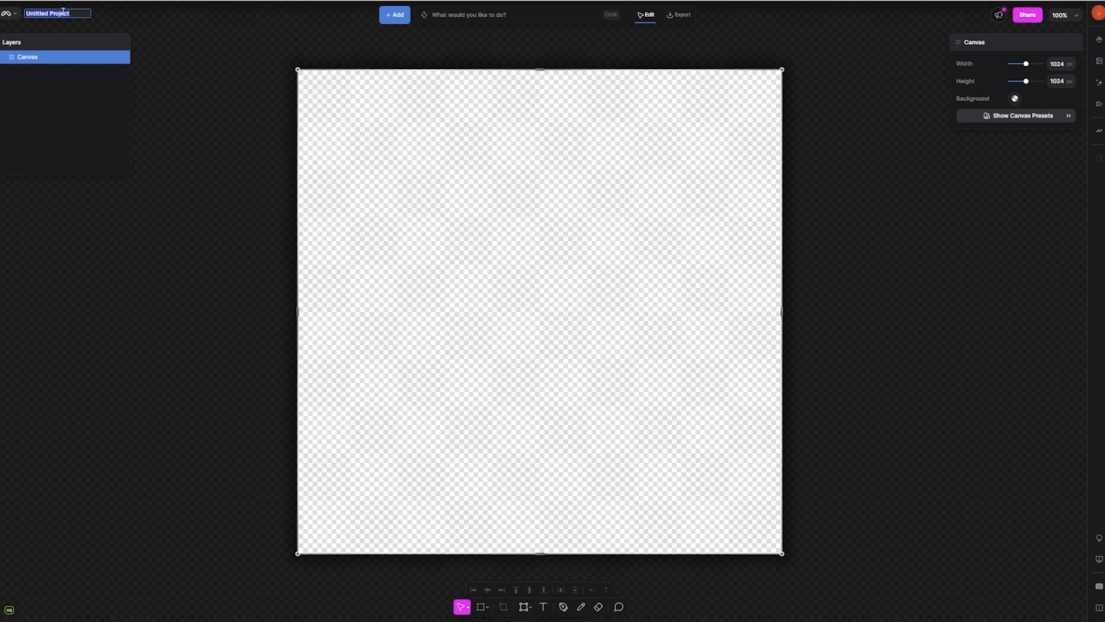
text(poster100)
click(184, 155)
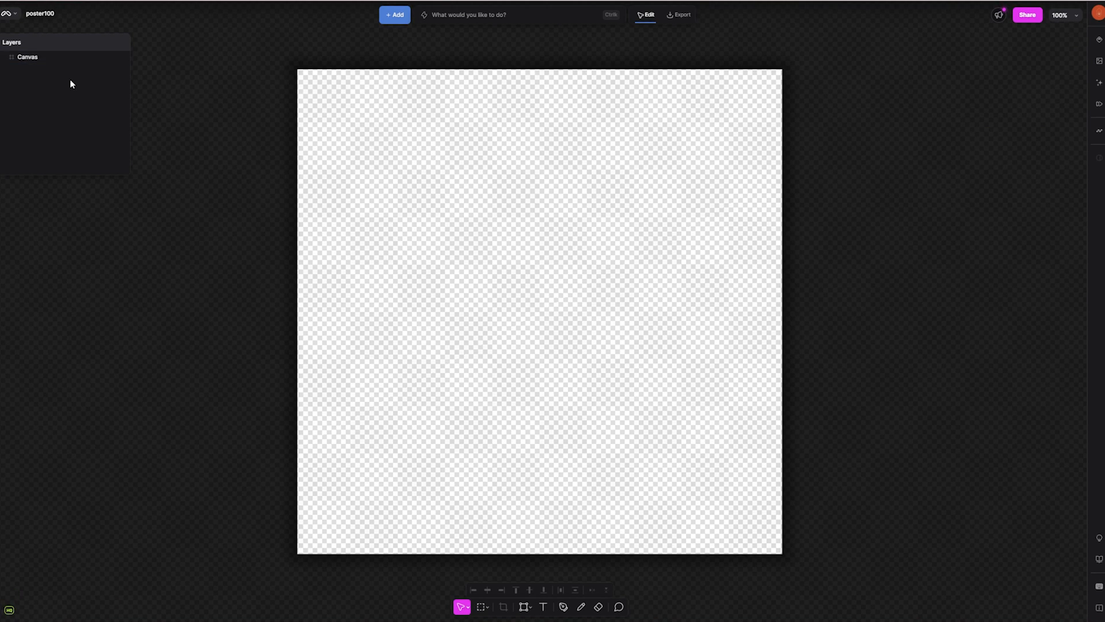
Set the canvas background to solid grey #5e5e5e.
click(32, 57)
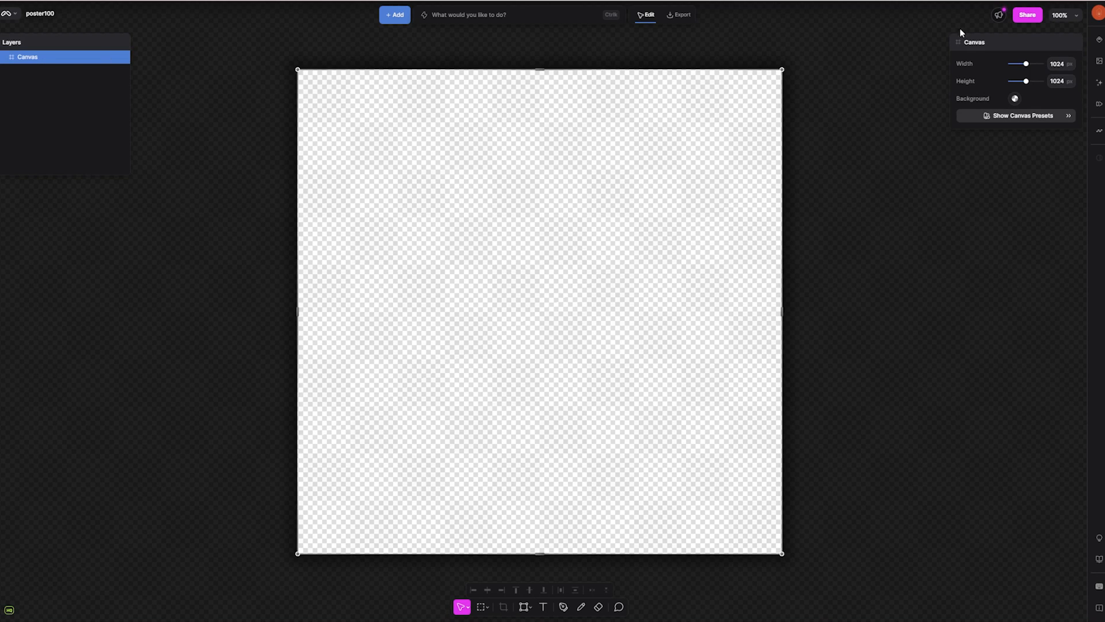
click(1015, 99)
drag(927, 168, 841, 159)
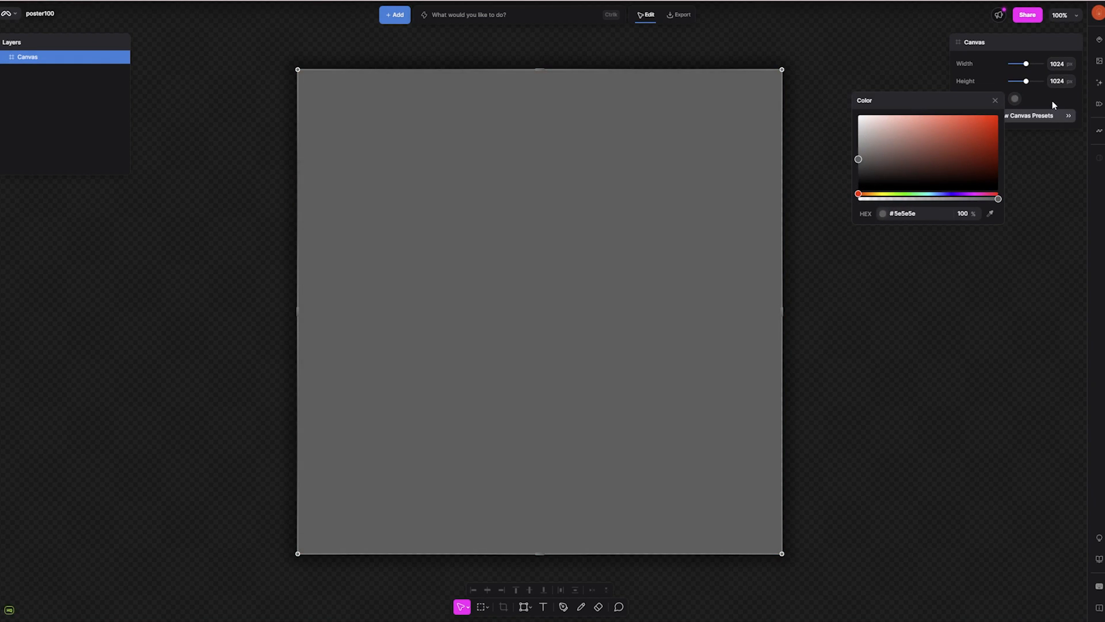
click(984, 118)
Resize the canvas with the recommended Instagram - Portrait preset, 1080x1350.
click(1010, 116)
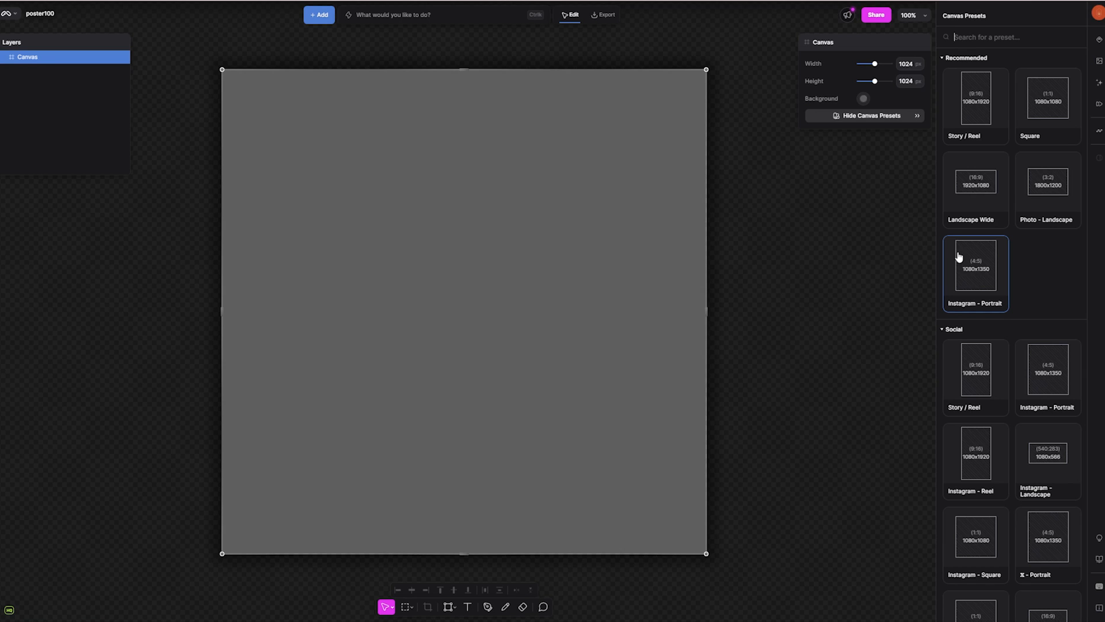
click(973, 267)
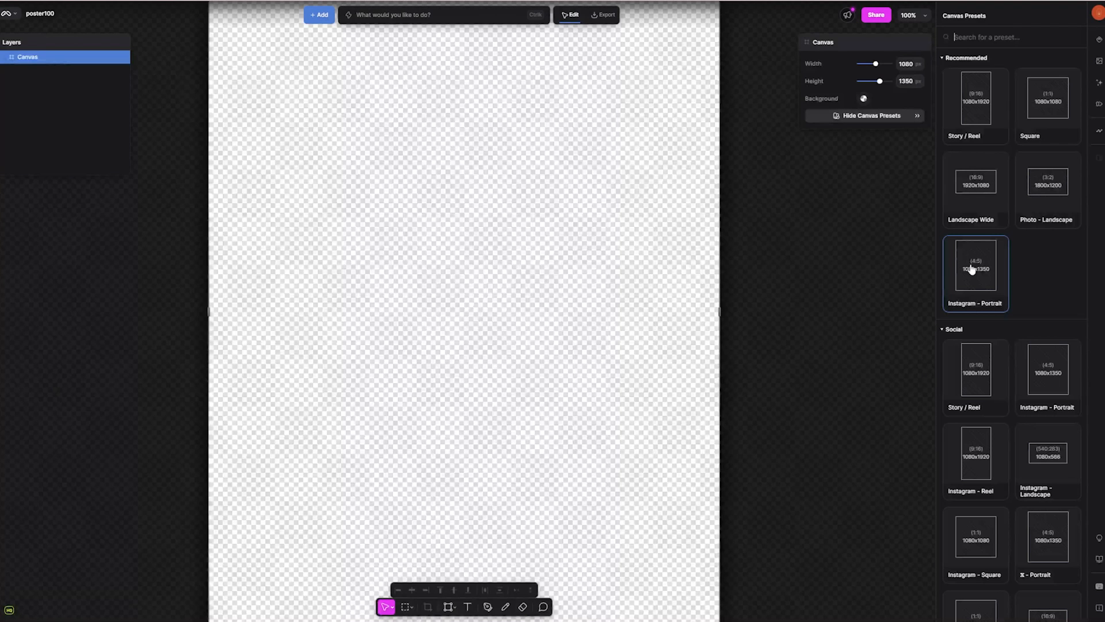
click(564, 210)
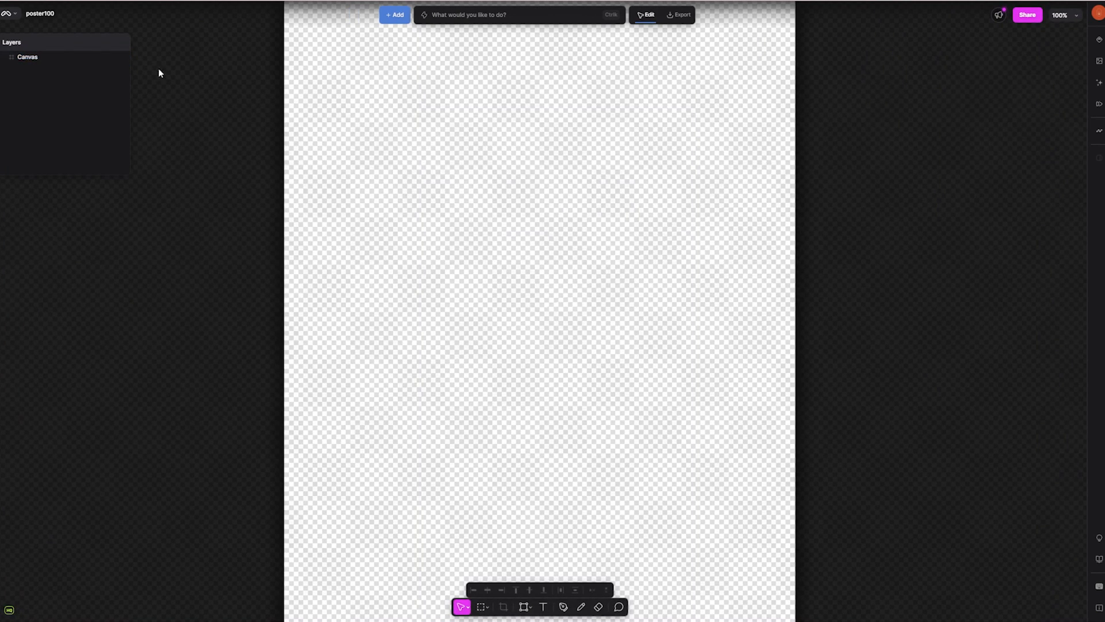
Give the canvas a solid dark grey background in place of the transparent one.
click(39, 56)
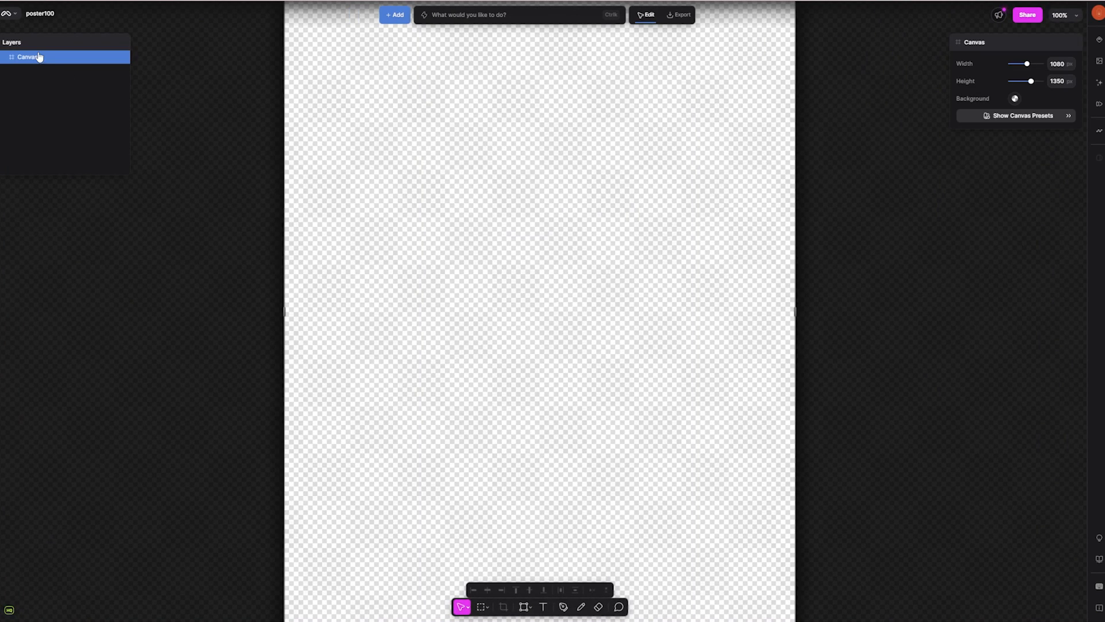
click(1015, 99)
click(842, 164)
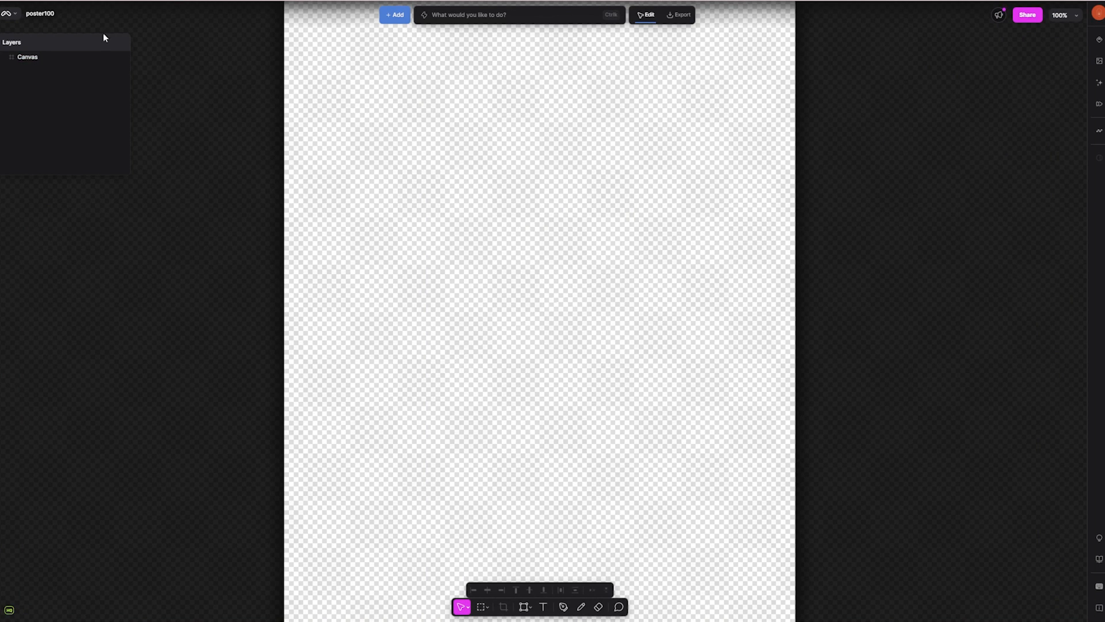
click(46, 57)
click(1015, 99)
drag(926, 167, 848, 170)
click(883, 347)
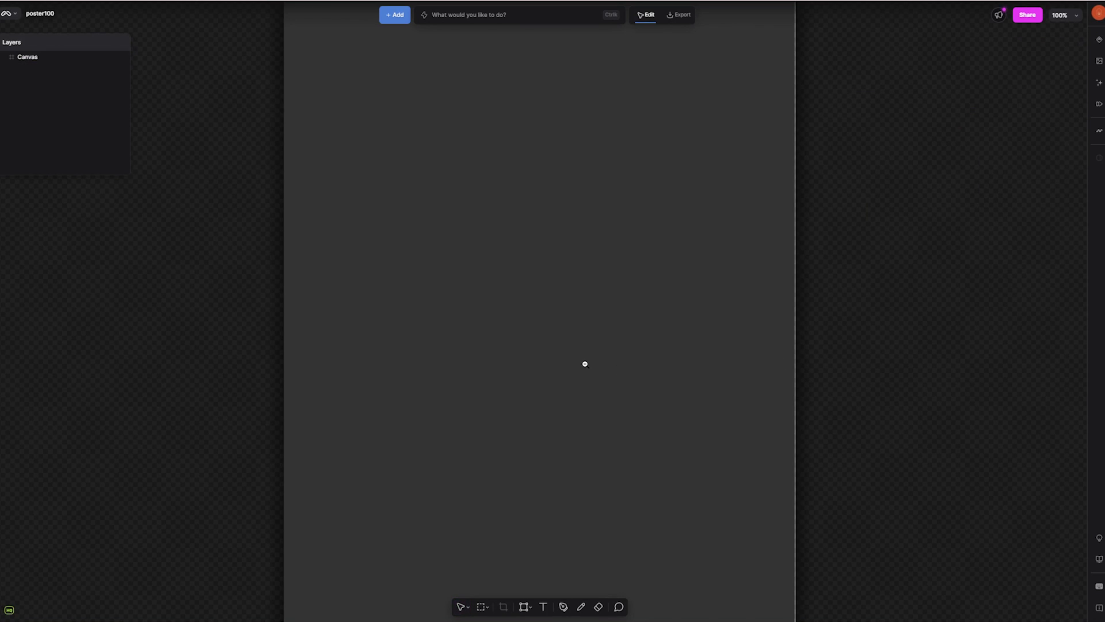
Add a text layer to the canvas reading THIS SUMMER, with each word on its own line.
scroll(585, 362, down, 3)
scroll(555, 301, up, 3)
drag(585, 311, 575, 267)
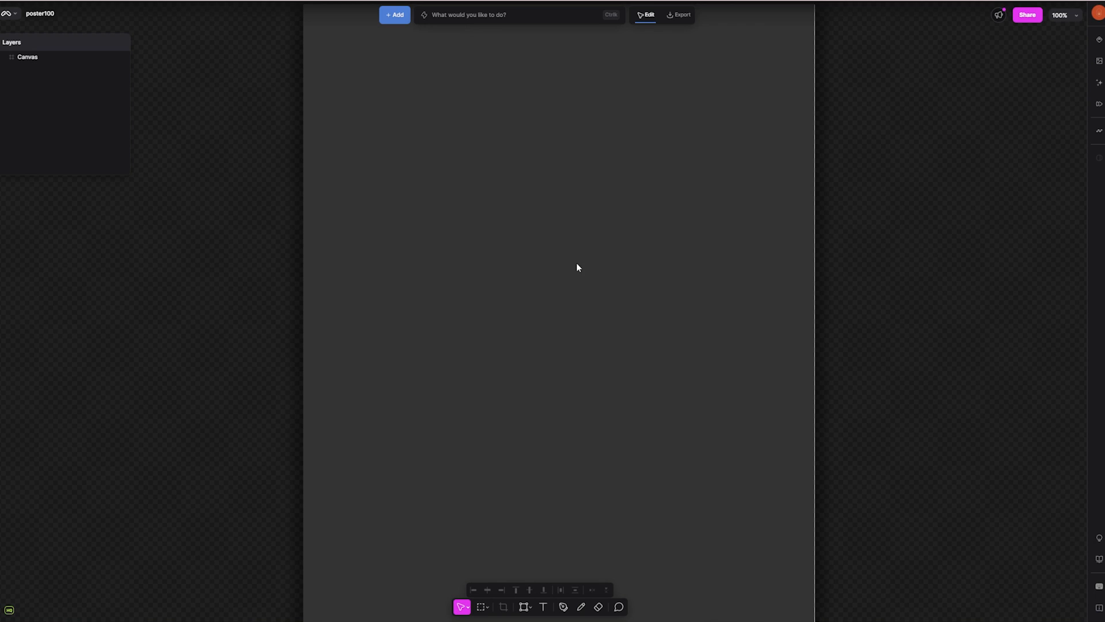
click(393, 366)
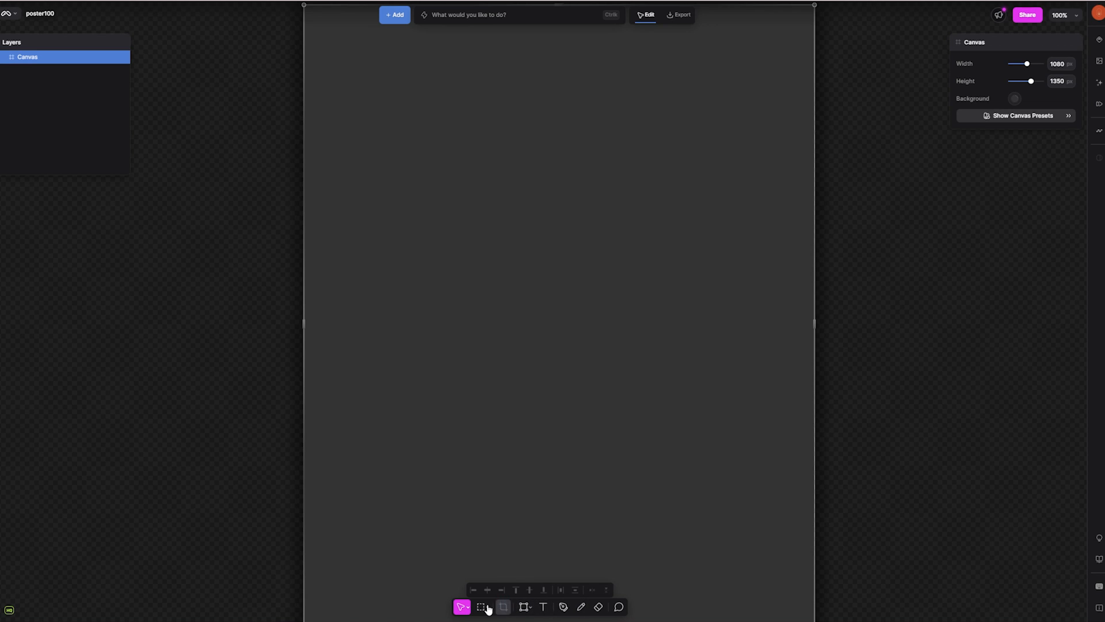
click(545, 608)
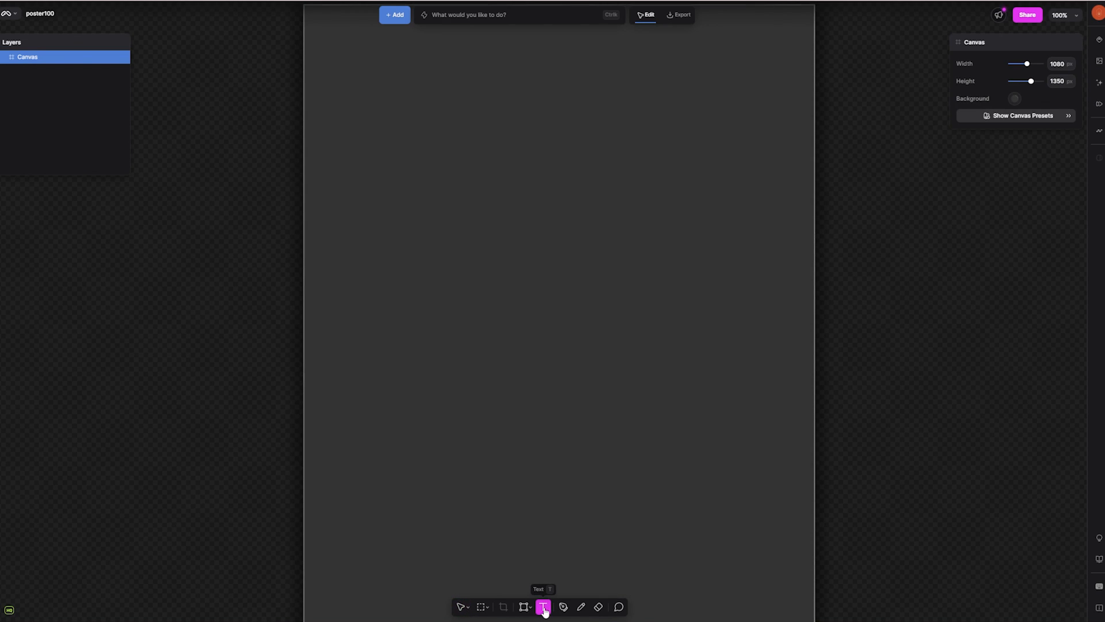
click(385, 277)
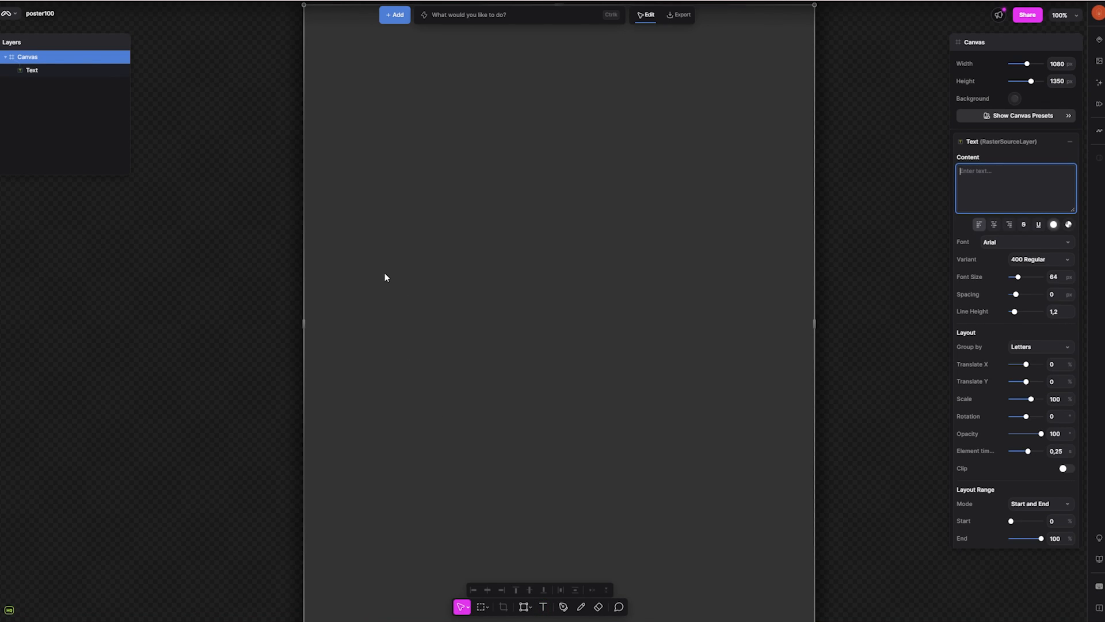
text(THE)
key(Return)
text(SUMMER)
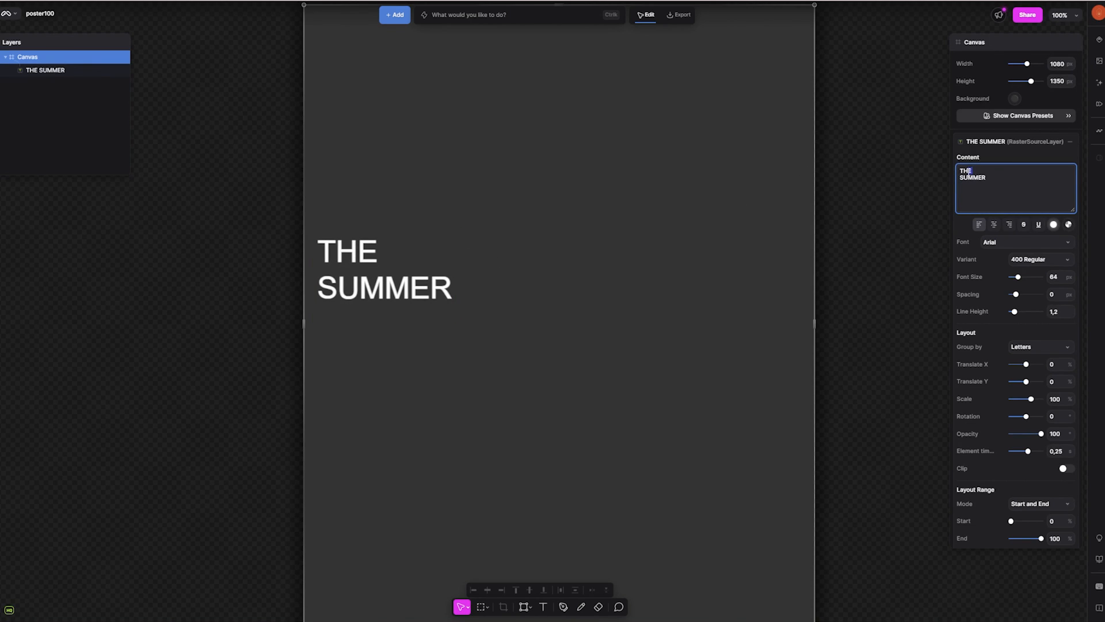
text(IS)
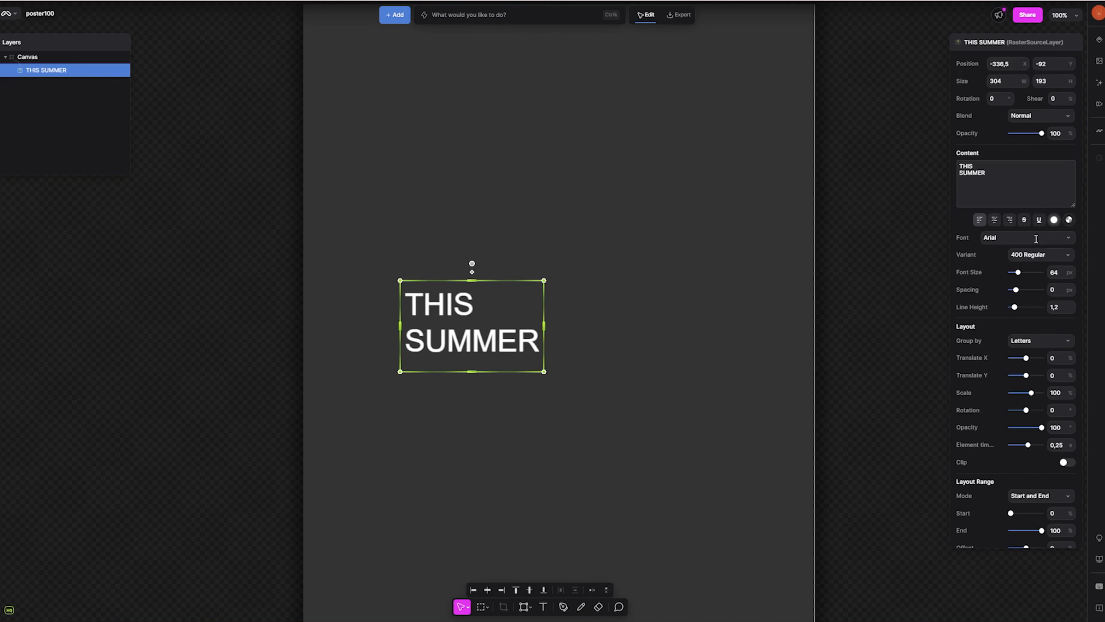
Try the Alumni Sans Collegiate One font on the THIS SUMMER text.
click(1036, 239)
click(1069, 237)
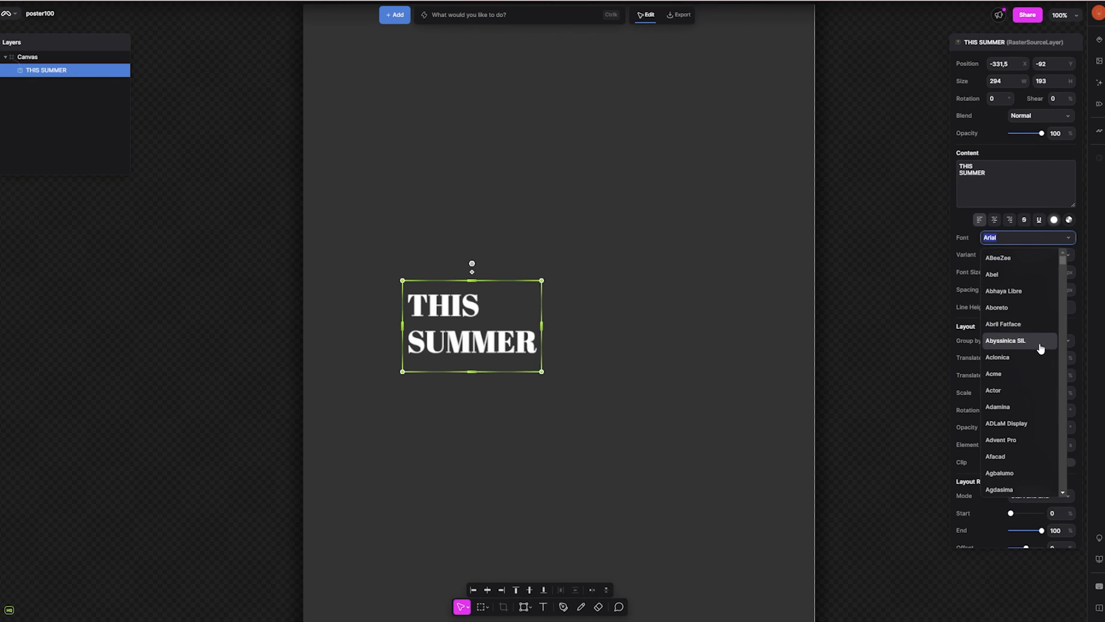
scroll(1040, 348, down, 12)
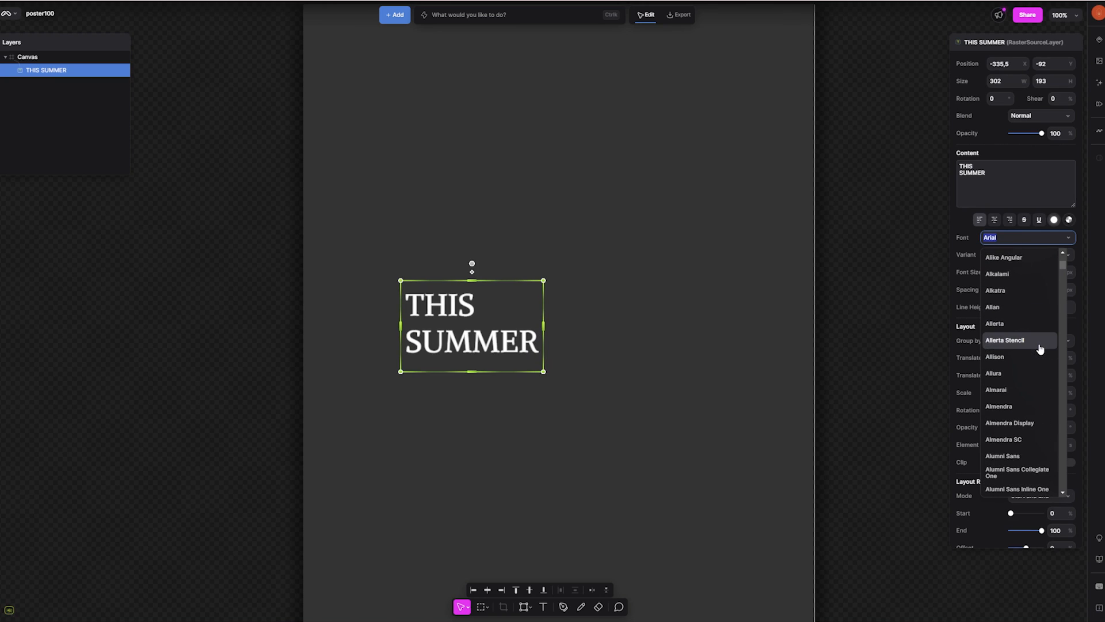
scroll(1041, 348, down, 6)
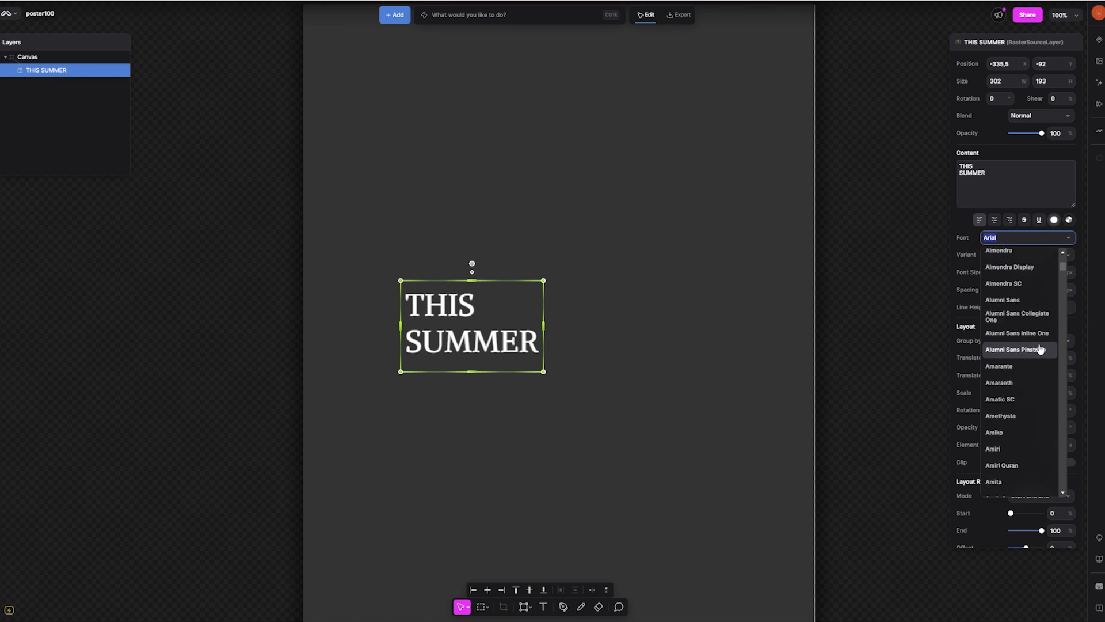
click(1004, 236)
Look through the font families beginning with S for the THIS SUMMER text.
click(1021, 236)
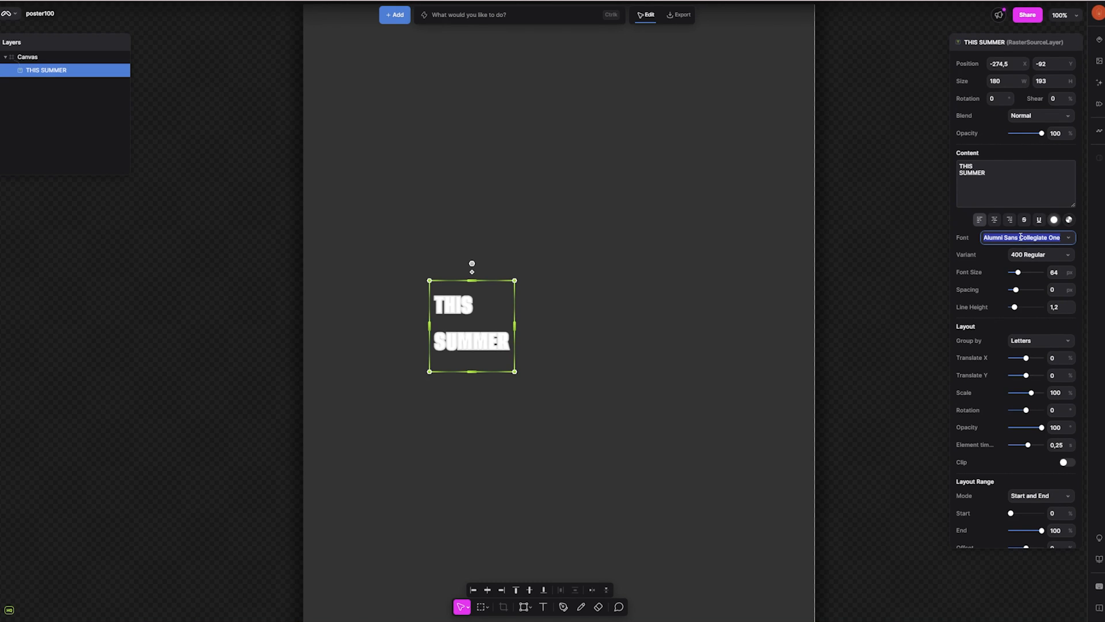
text(s)
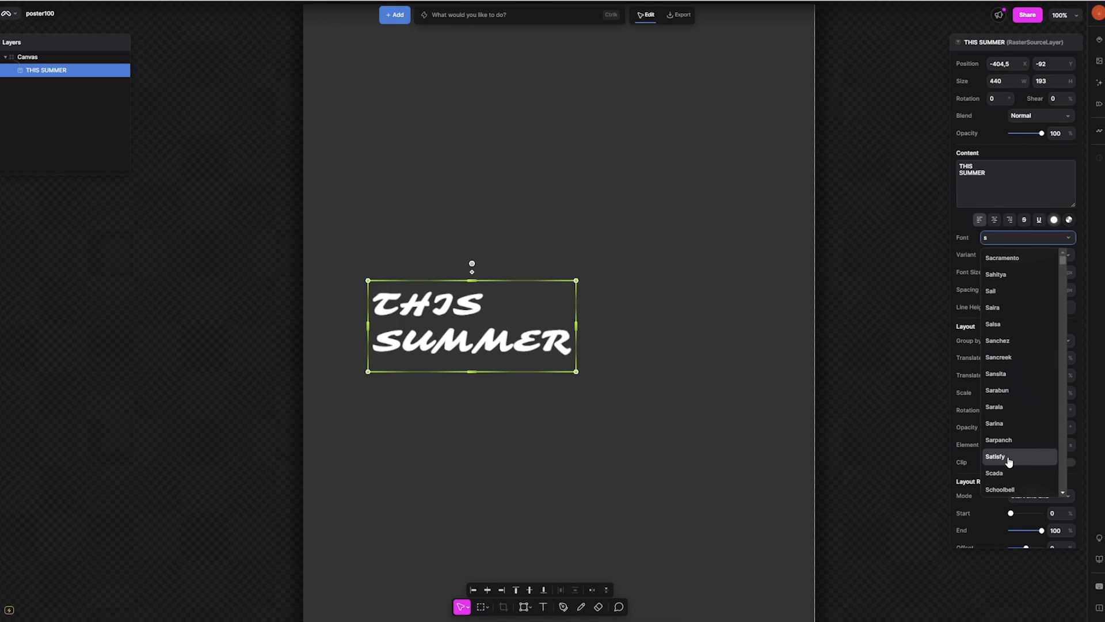
scroll(1006, 461, down, 5)
scroll(1009, 463, down, 5)
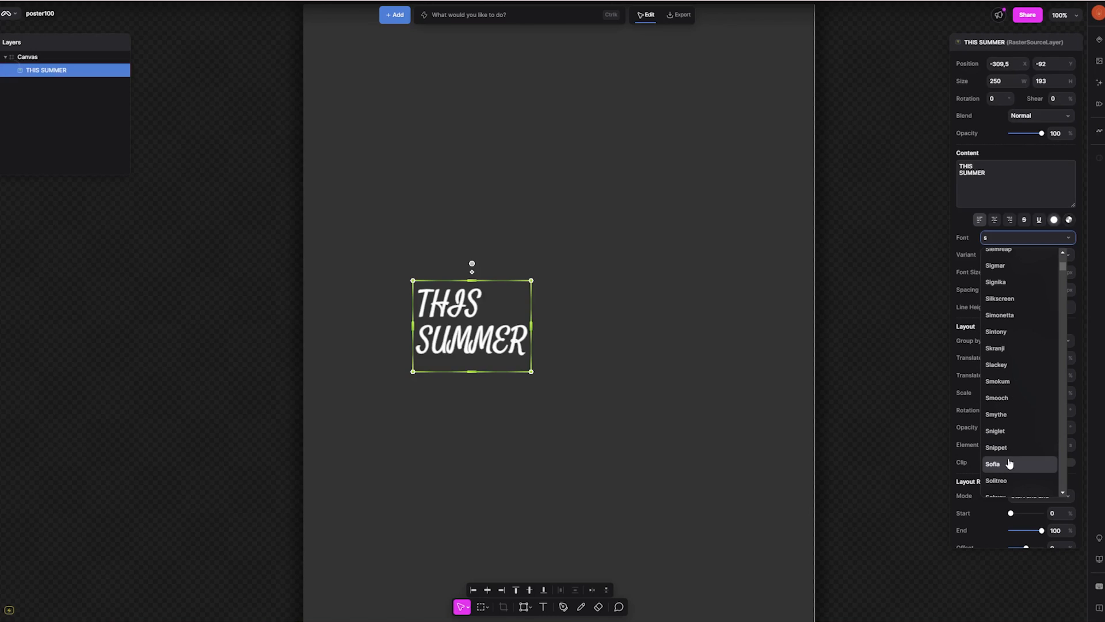
scroll(1009, 369, up, 3)
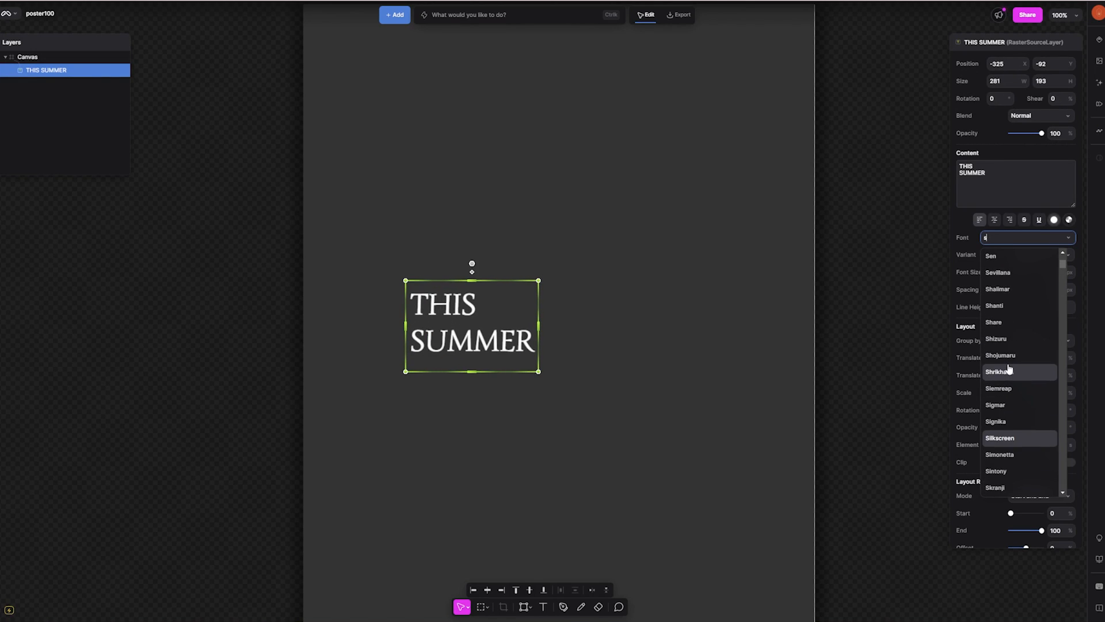
scroll(1008, 369, down, 3)
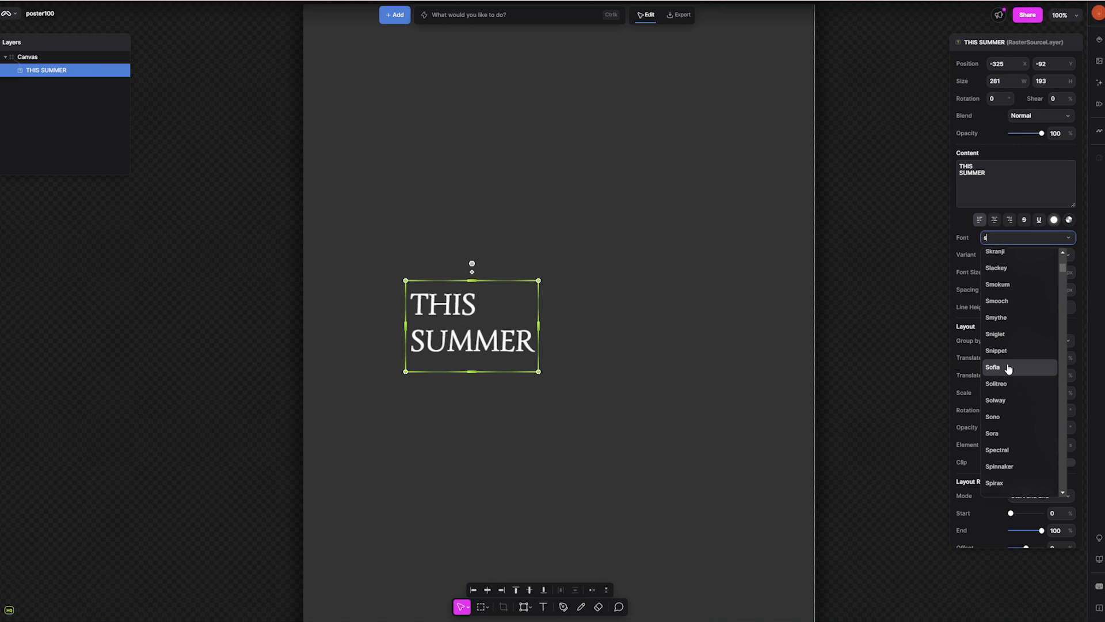
click(1008, 368)
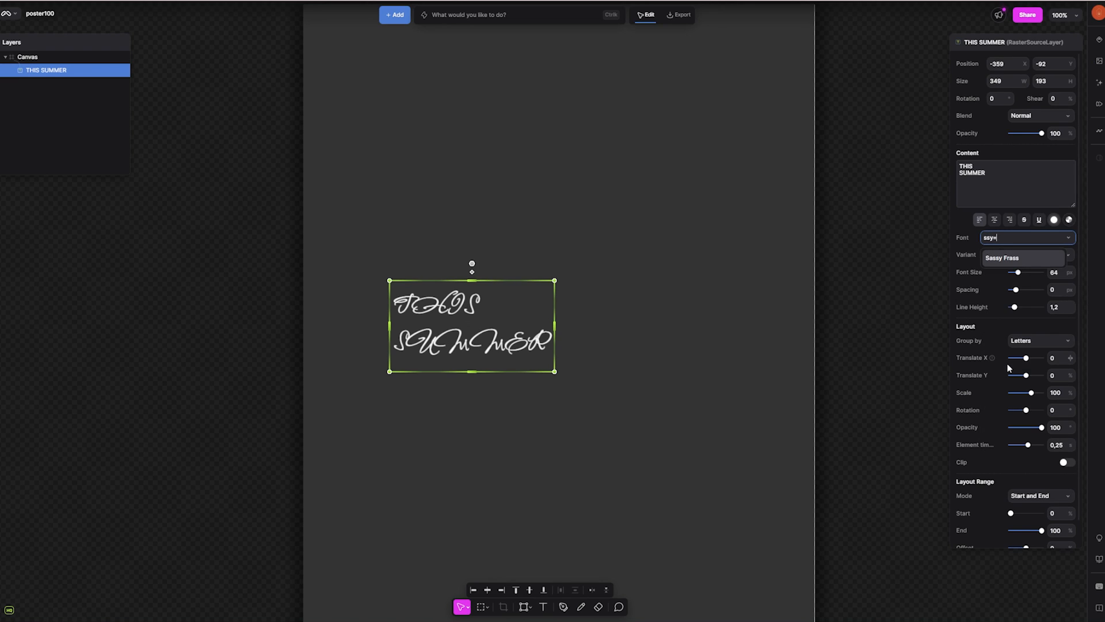
Set the THIS SUMMER text in the Syne font, variant 700 Bold, at a font size of 99 px.
text(s)
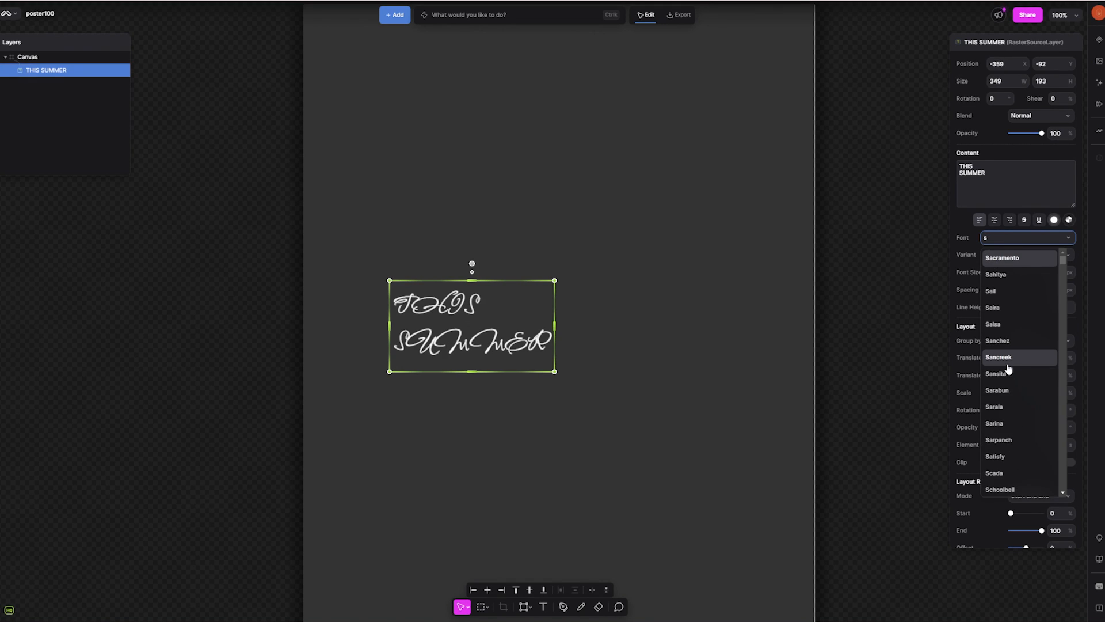
text(yne)
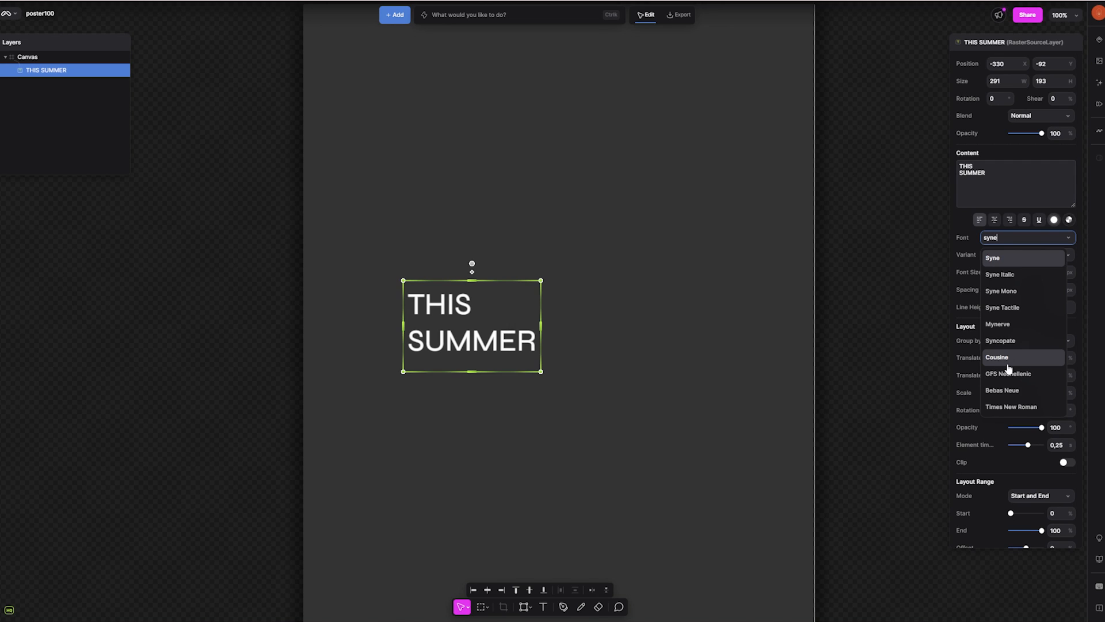
click(1004, 257)
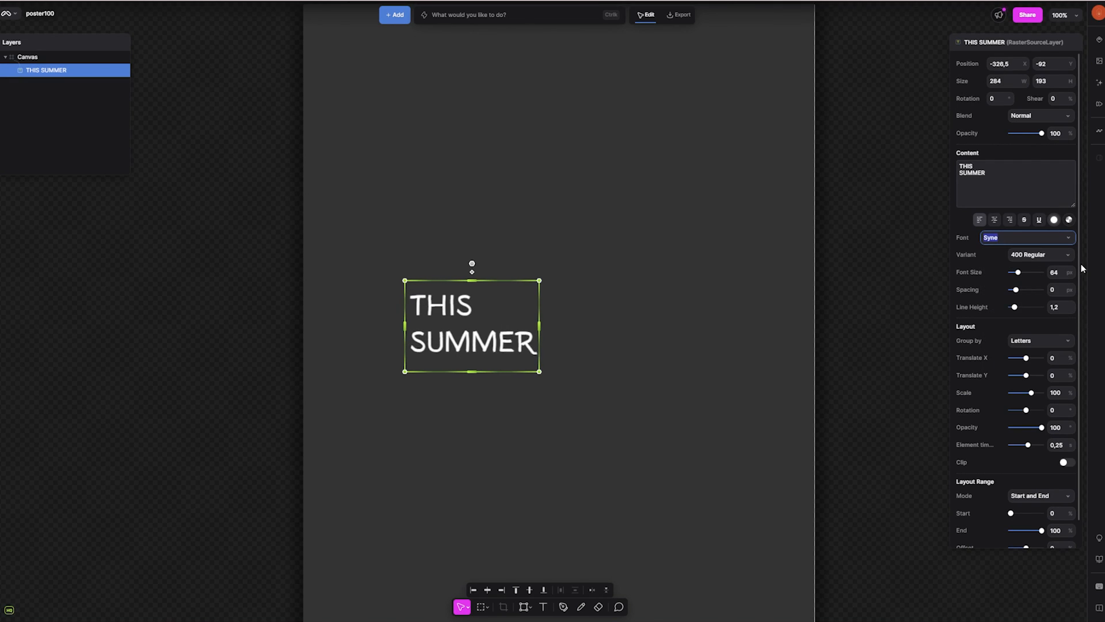
click(1070, 255)
click(1049, 316)
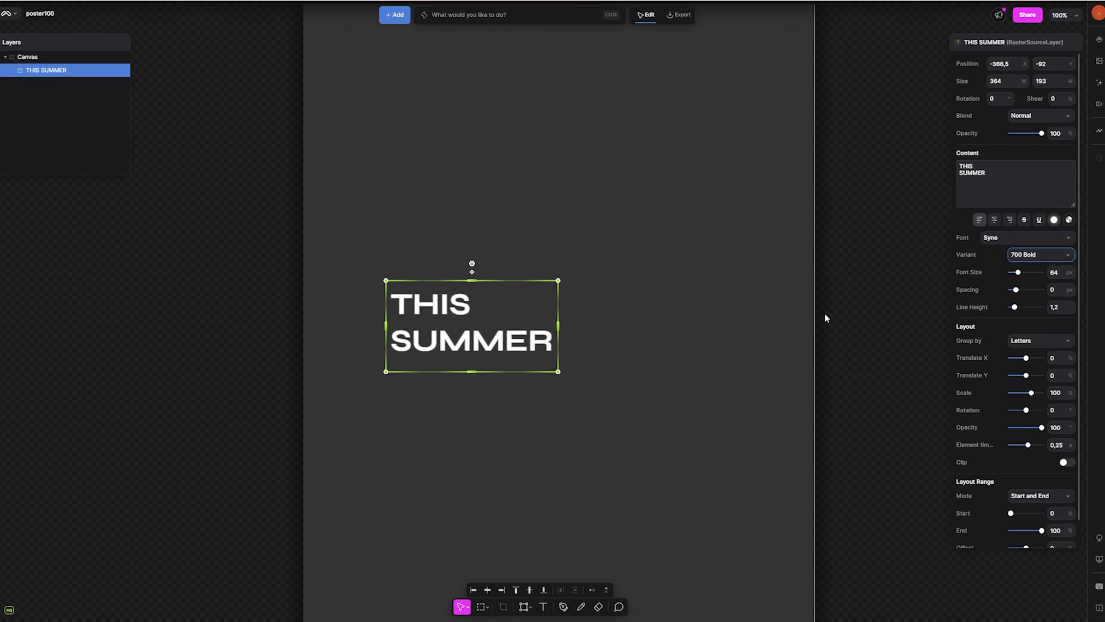
drag(1017, 272, 1023, 272)
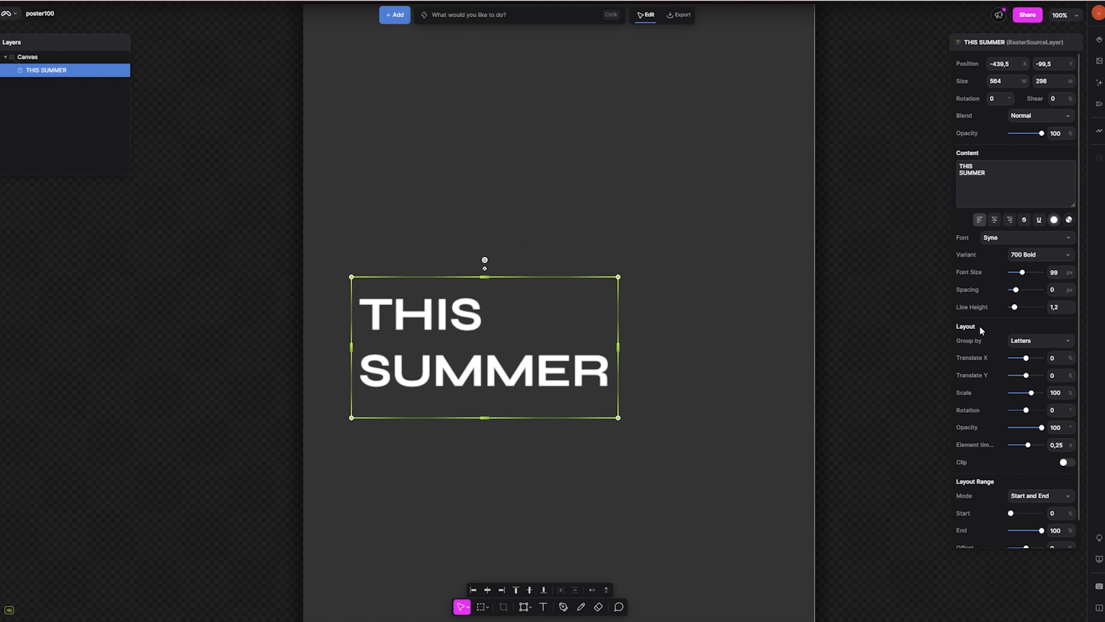
Tighten the THIS SUMMER text's line height to 0.8 and colour the text purple, #9a50ff.
drag(1017, 312, 1014, 310)
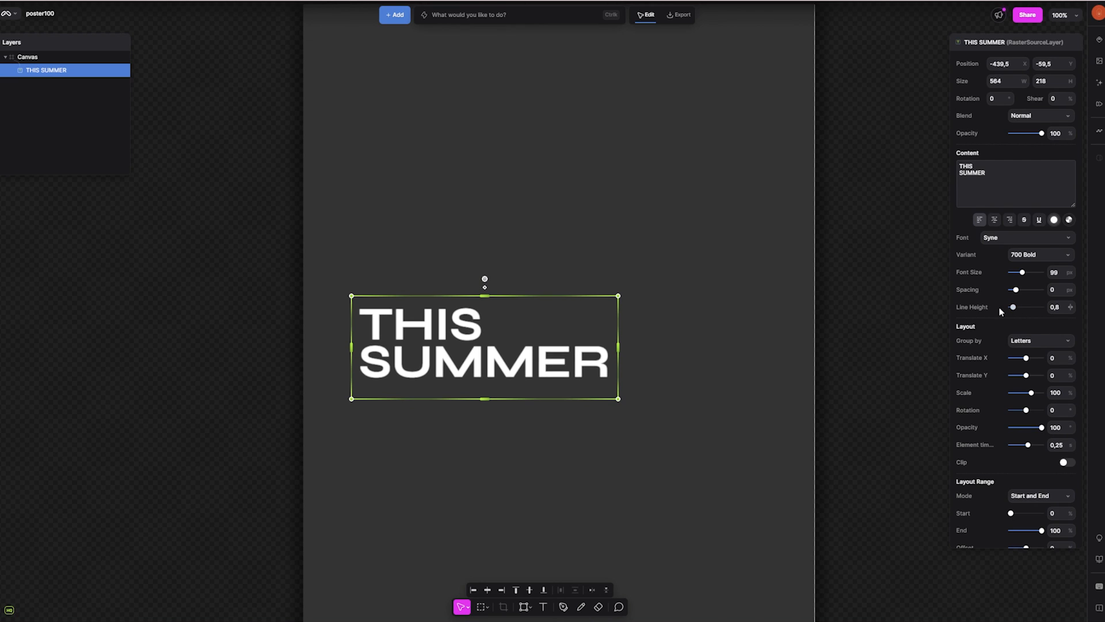
click(1054, 219)
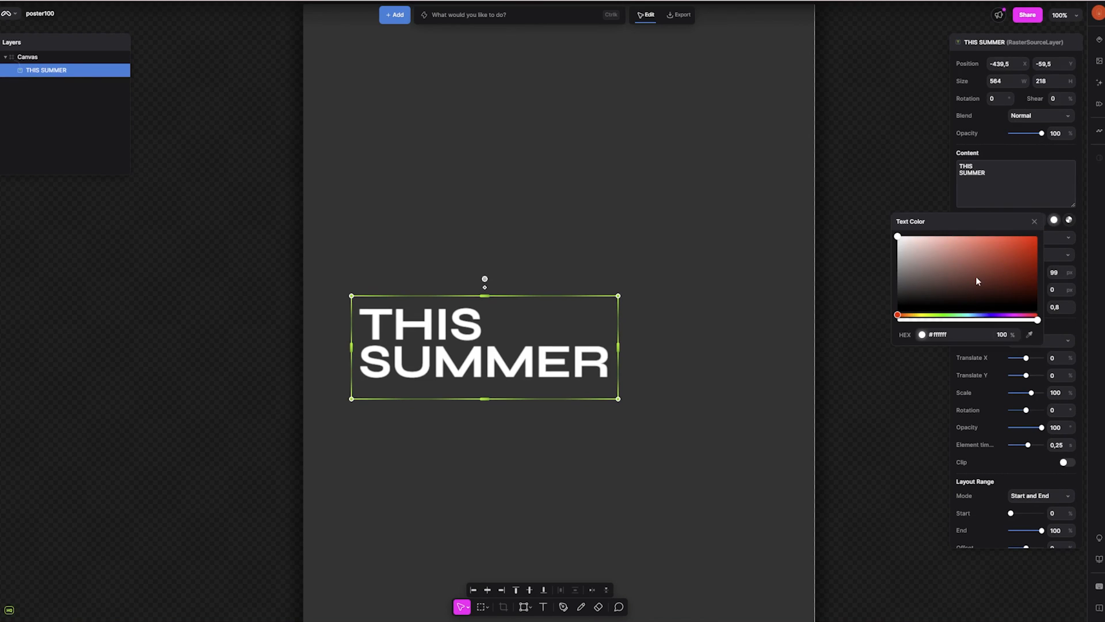
click(1002, 315)
drag(932, 285, 994, 232)
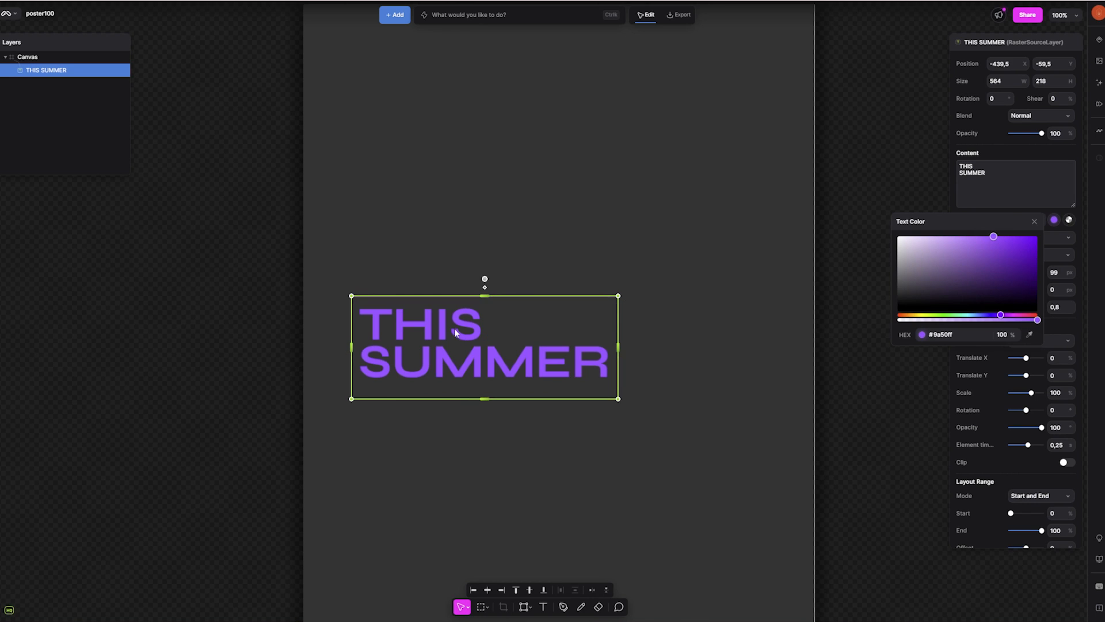
Move the THIS SUMMER headline closer to the poster's left edge and enlarge its font size.
drag(454, 329, 447, 344)
mouse_move(611, 311)
mouse_down()
mouse_move(662, 273)
mouse_move(610, 311)
mouse_up()
drag(1023, 272, 1026, 273)
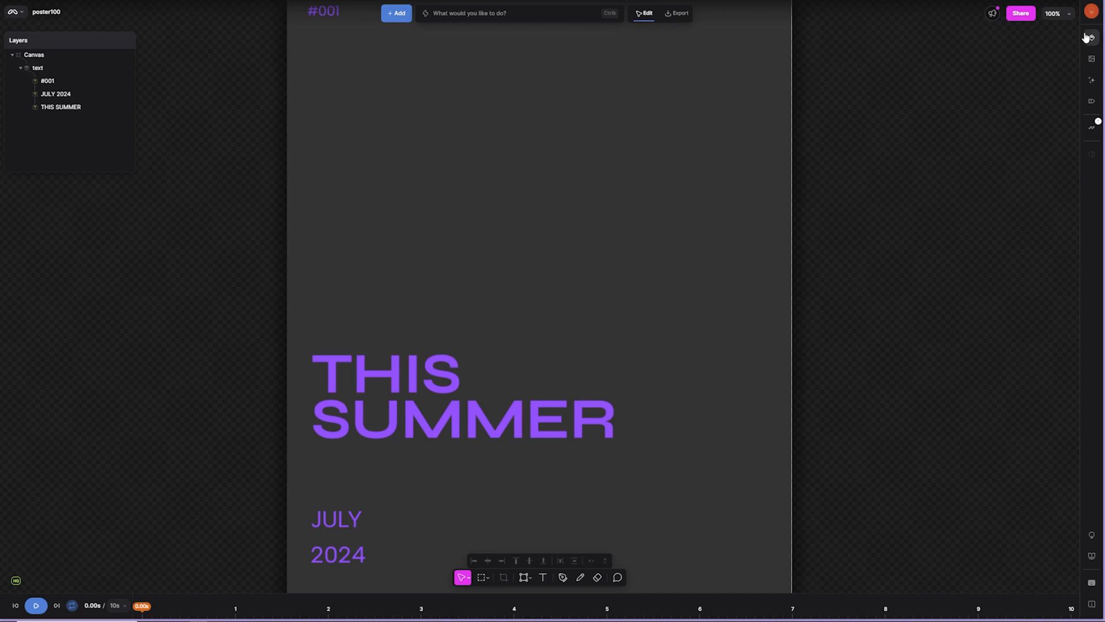
Browse the stock photos in the media gallery and select the white cake photo.
click(1091, 60)
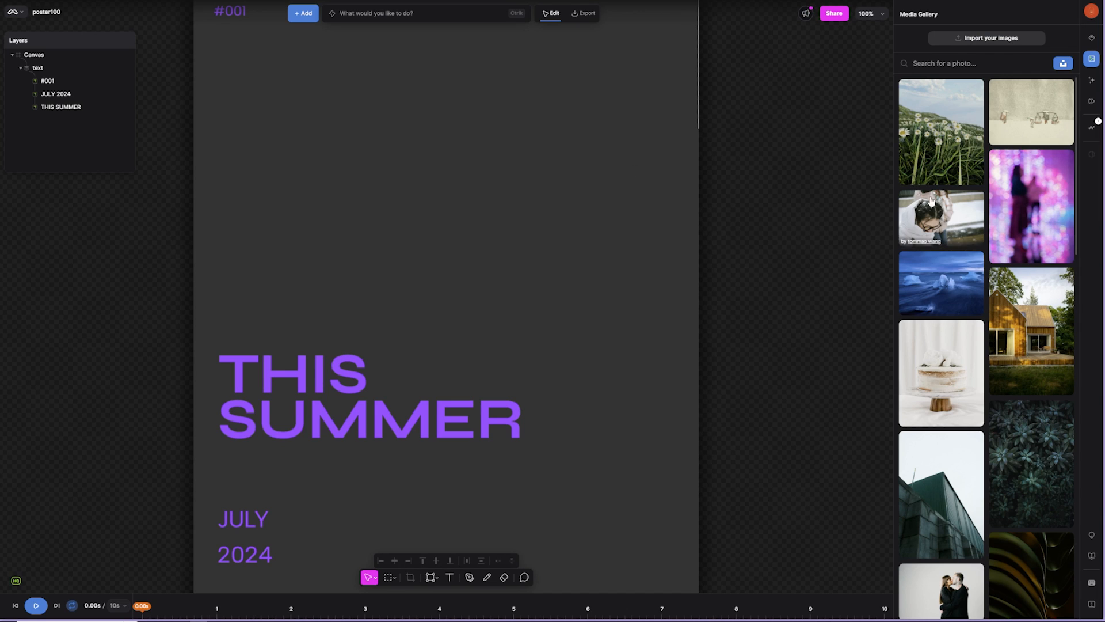
scroll(1001, 319, down, 5)
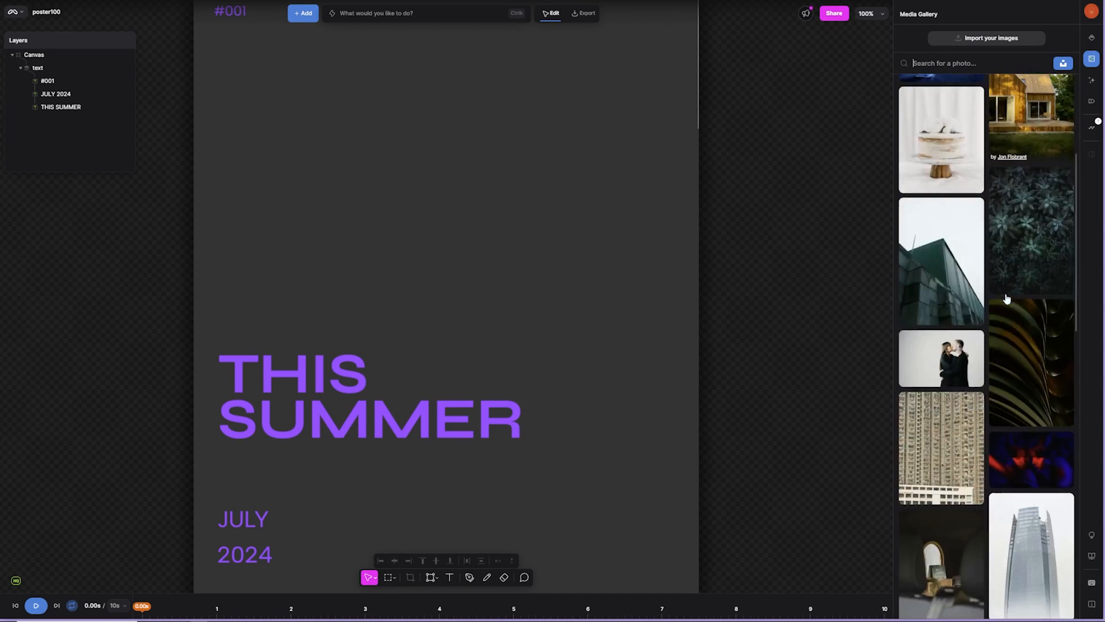
scroll(1007, 299, up, 1)
click(947, 193)
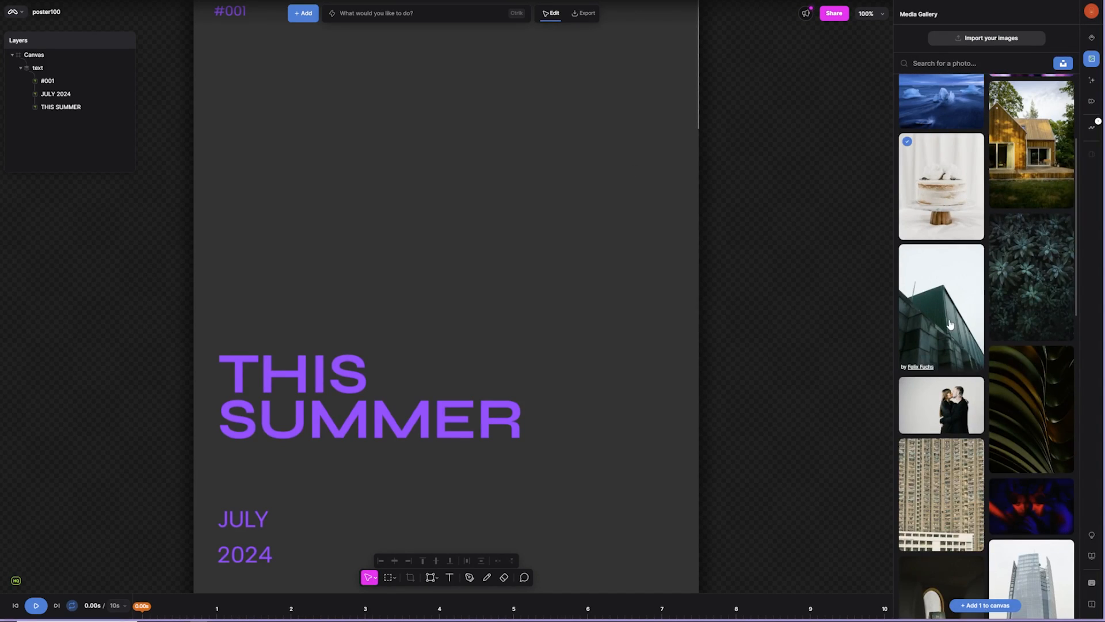
scroll(986, 346, up, 3)
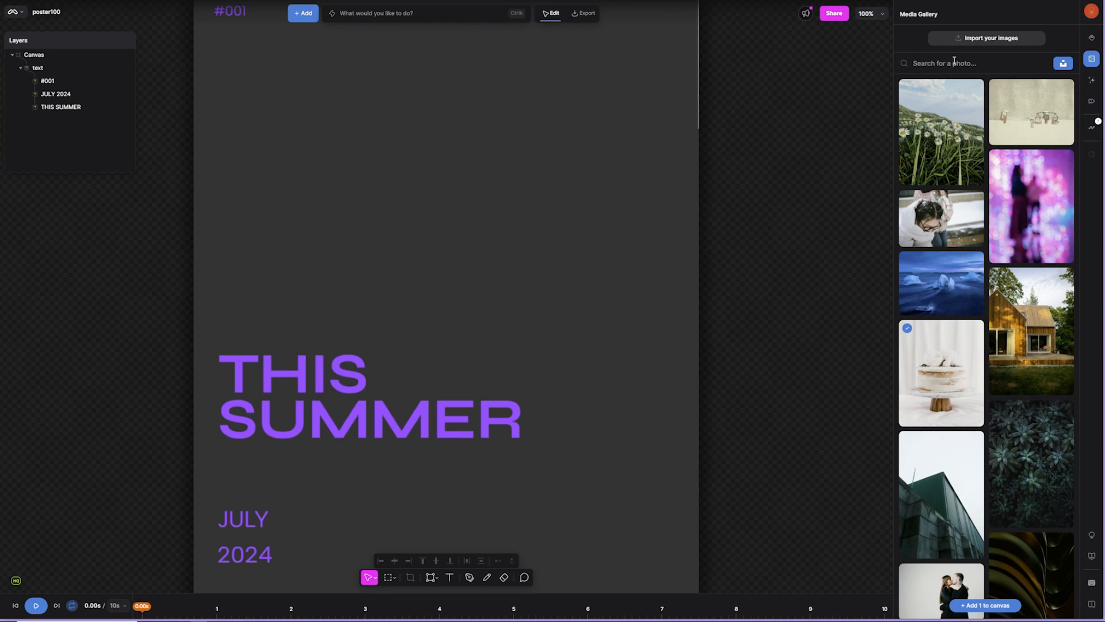
Search the stock photos for "red lights" and look through the results.
text(red lights)
key(Return)
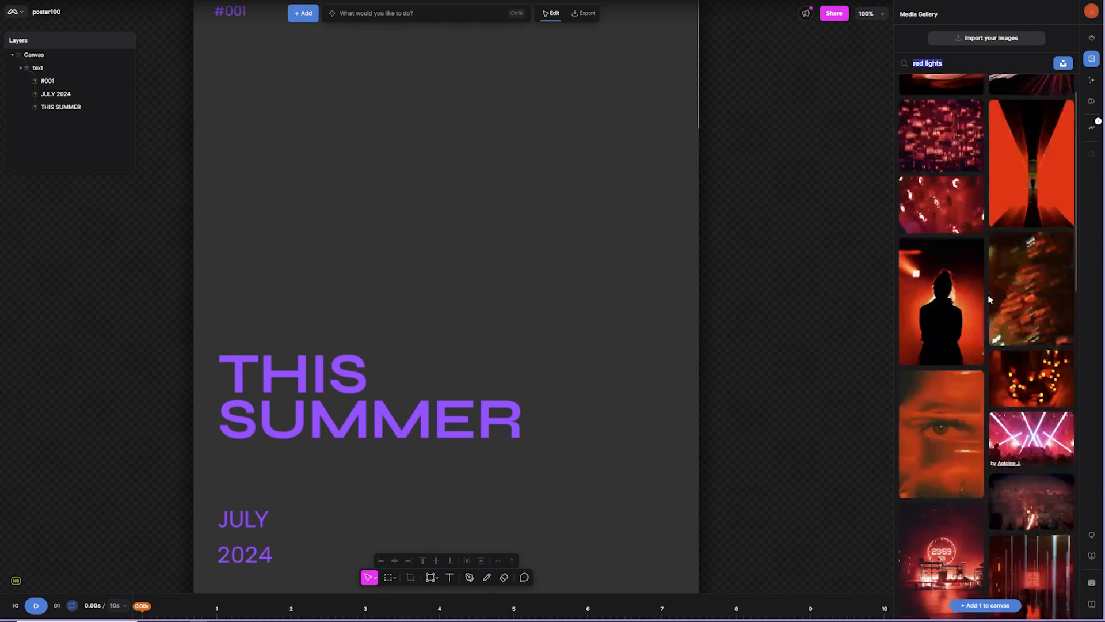
scroll(1021, 288, down, 15)
scroll(990, 299, down, 5)
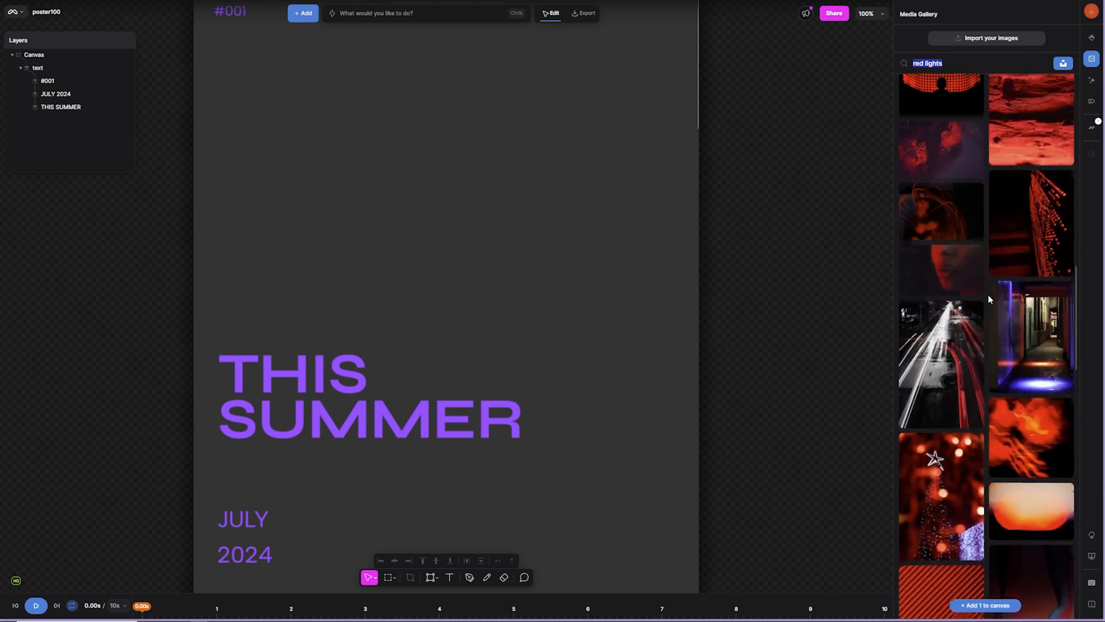
scroll(978, 315, down, 3)
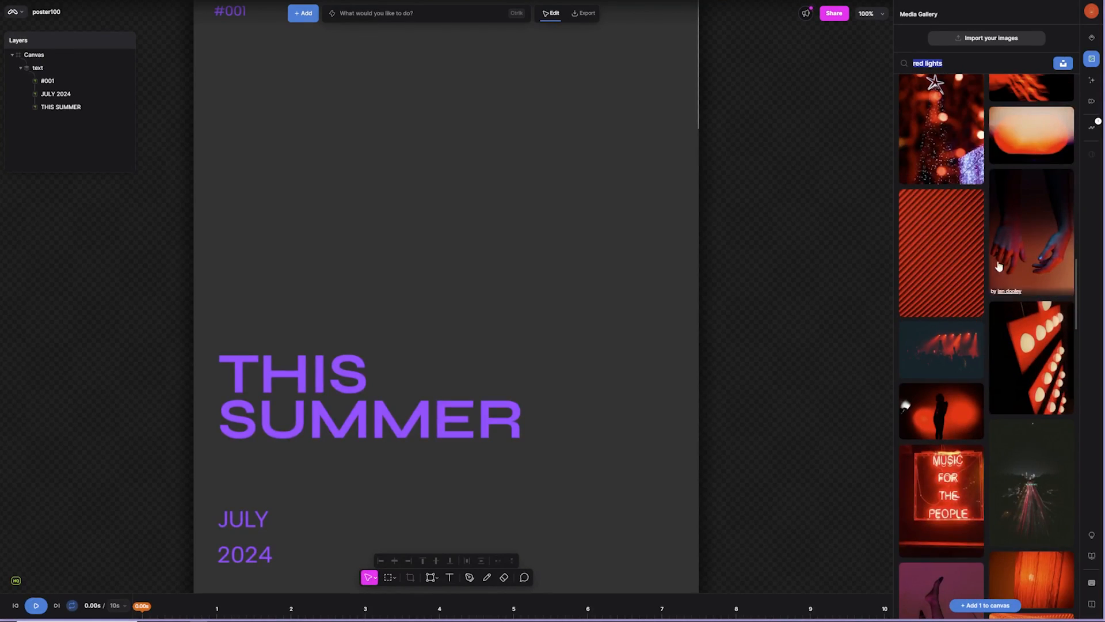
Search the stock photos for "red light" and select the dark portrait of the woman holding a raised fist.
scroll(986, 312, up, 5)
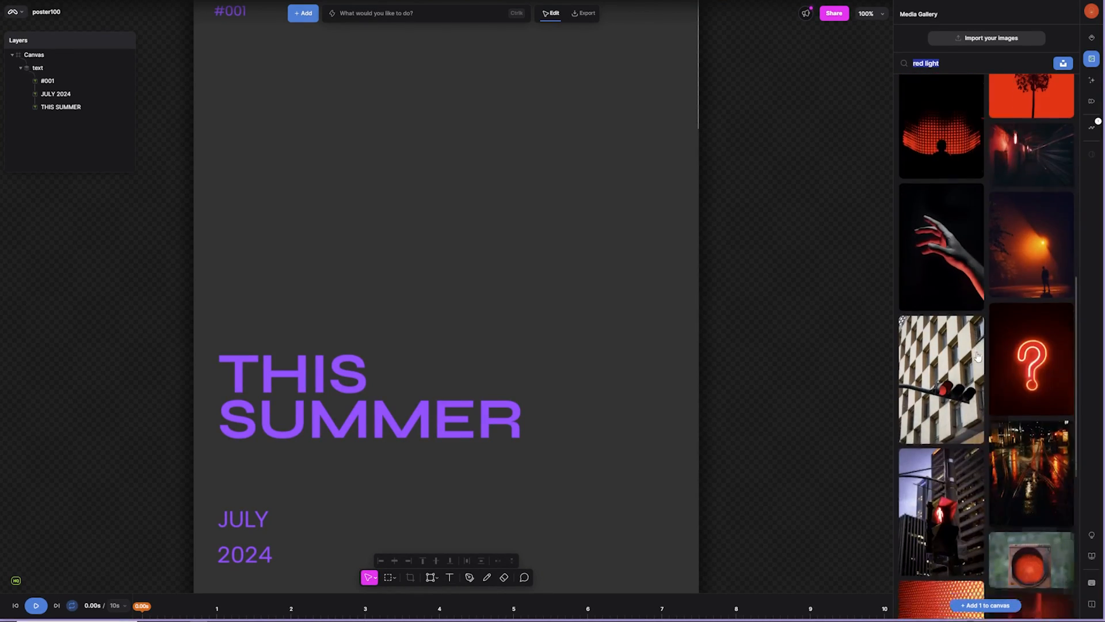
scroll(977, 356, down, 10)
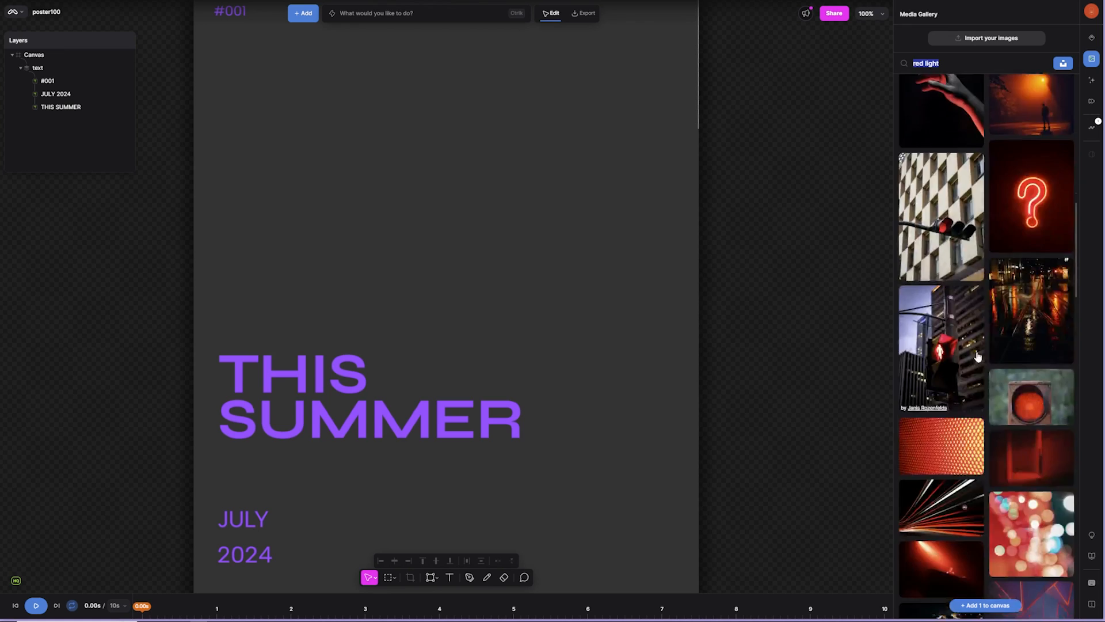
scroll(977, 356, down, 10)
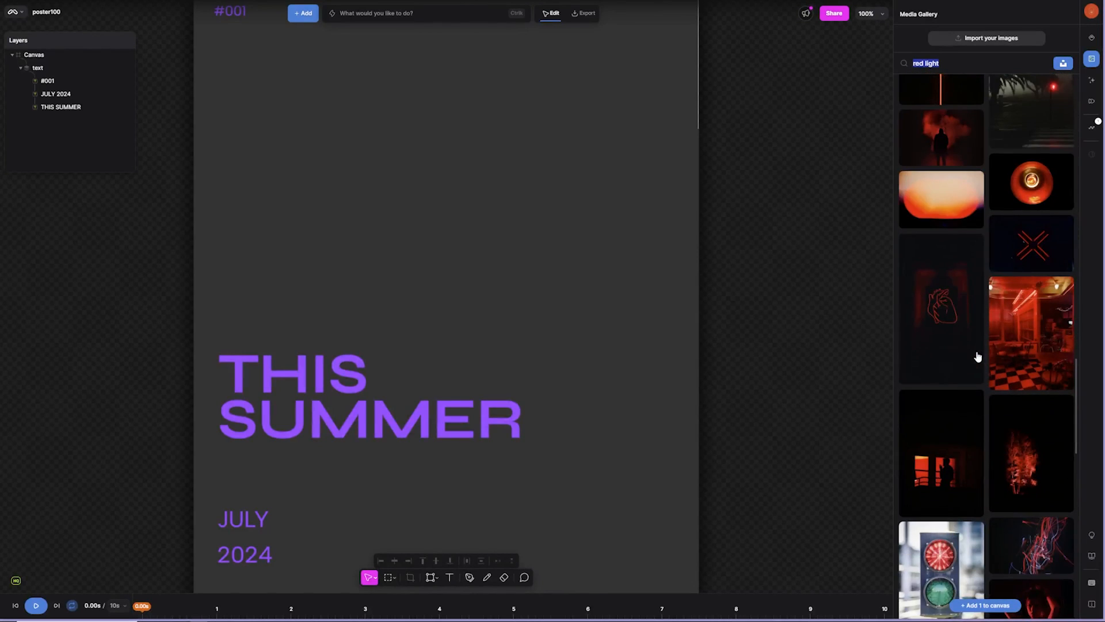
scroll(977, 357, down, 4)
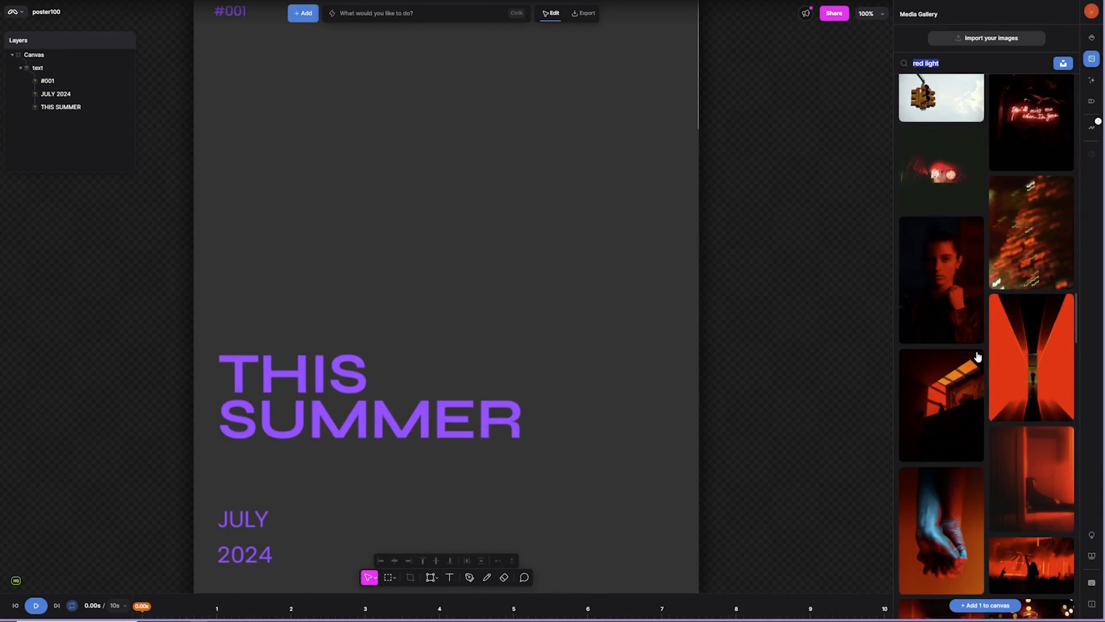
click(941, 269)
scroll(1032, 432, down, 8)
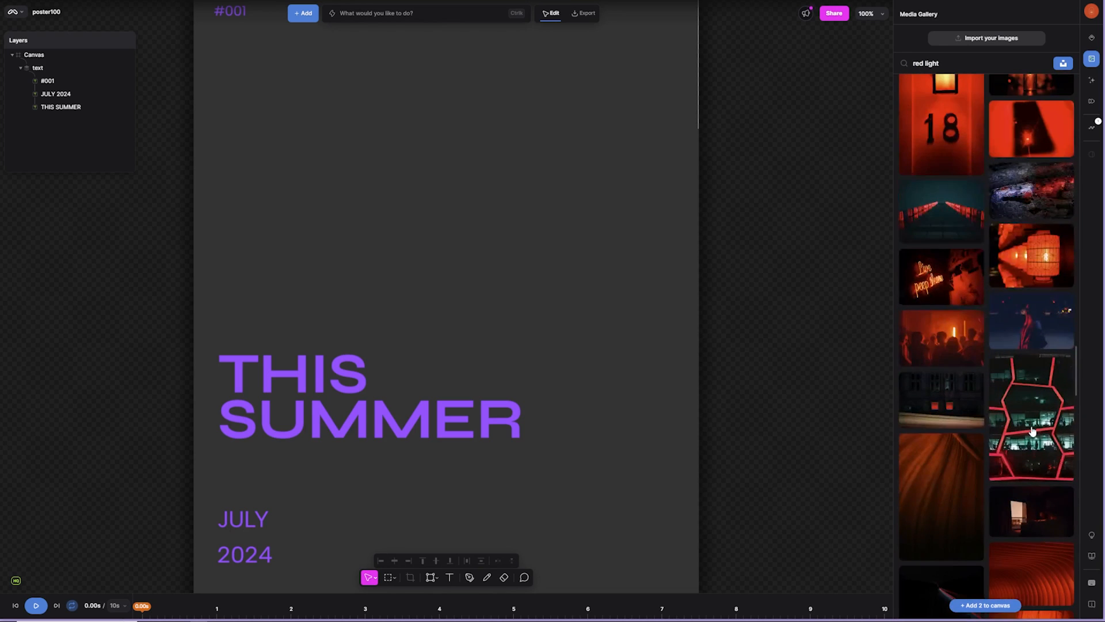
Also select the photos of the kneeling man and the red-lit woman by a window, and import the selection onto the canvas.
click(1039, 391)
scroll(1040, 391, down, 2)
scroll(1040, 391, down, 15)
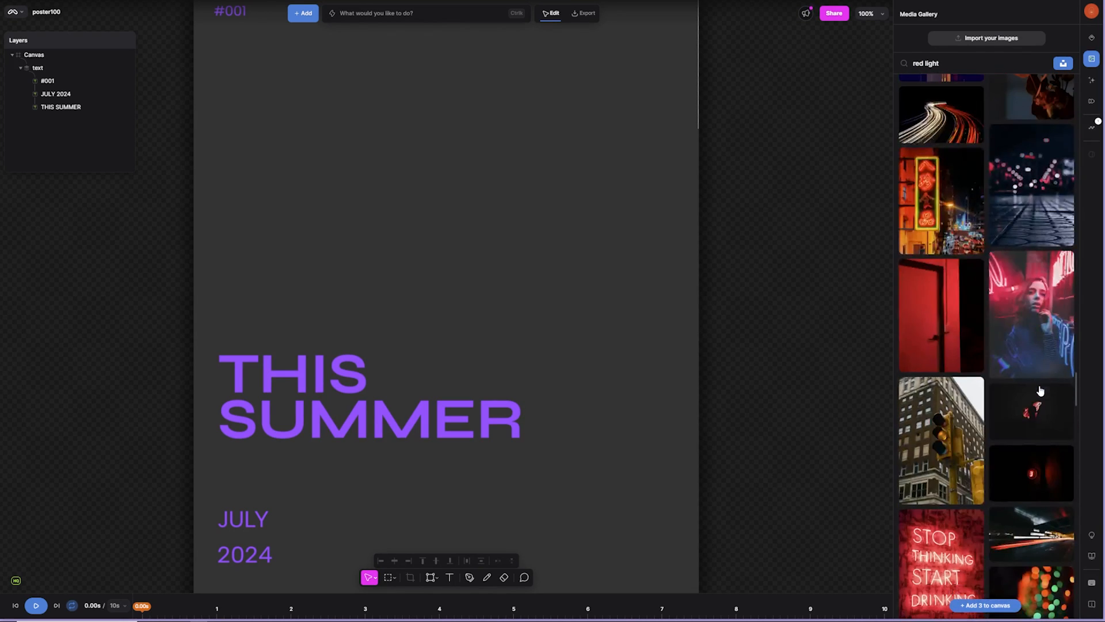
scroll(1040, 390, down, 15)
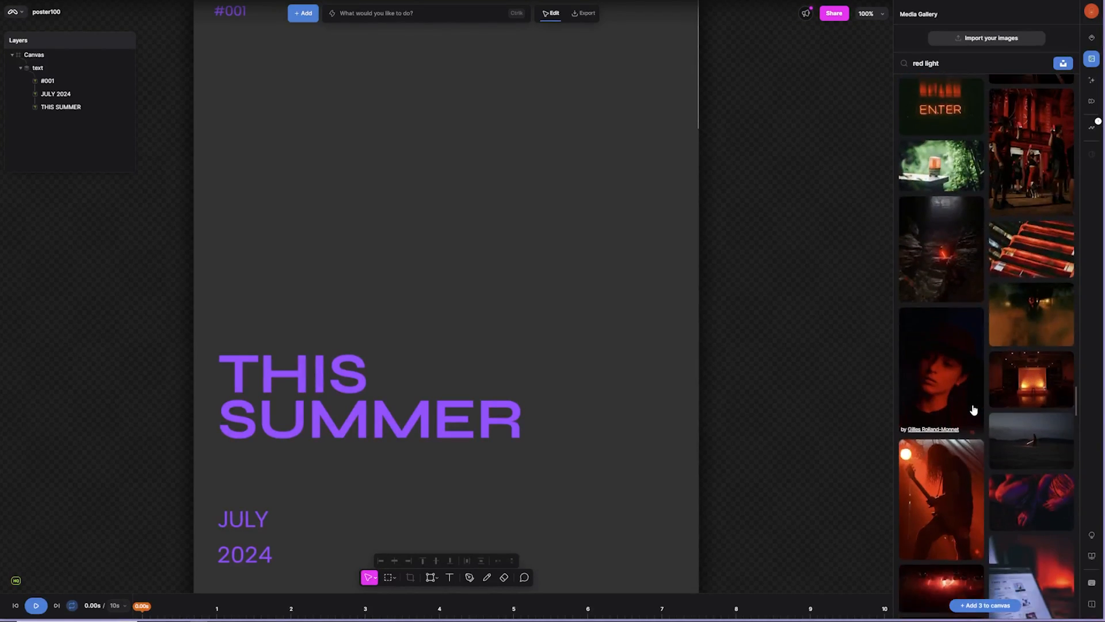
scroll(973, 410, down, 12)
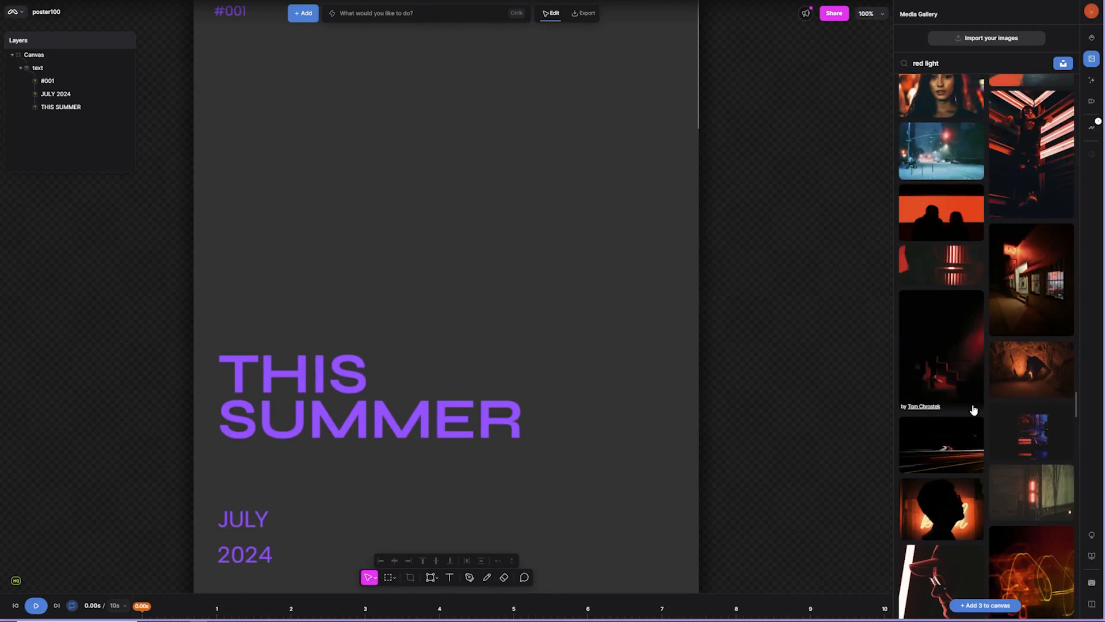
click(952, 312)
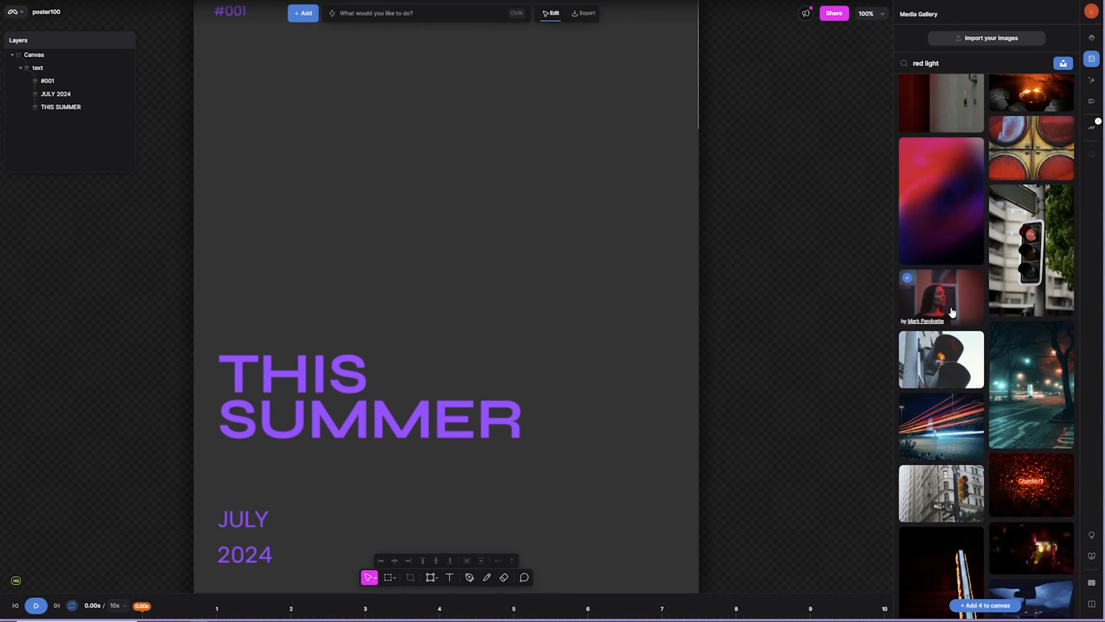
click(990, 607)
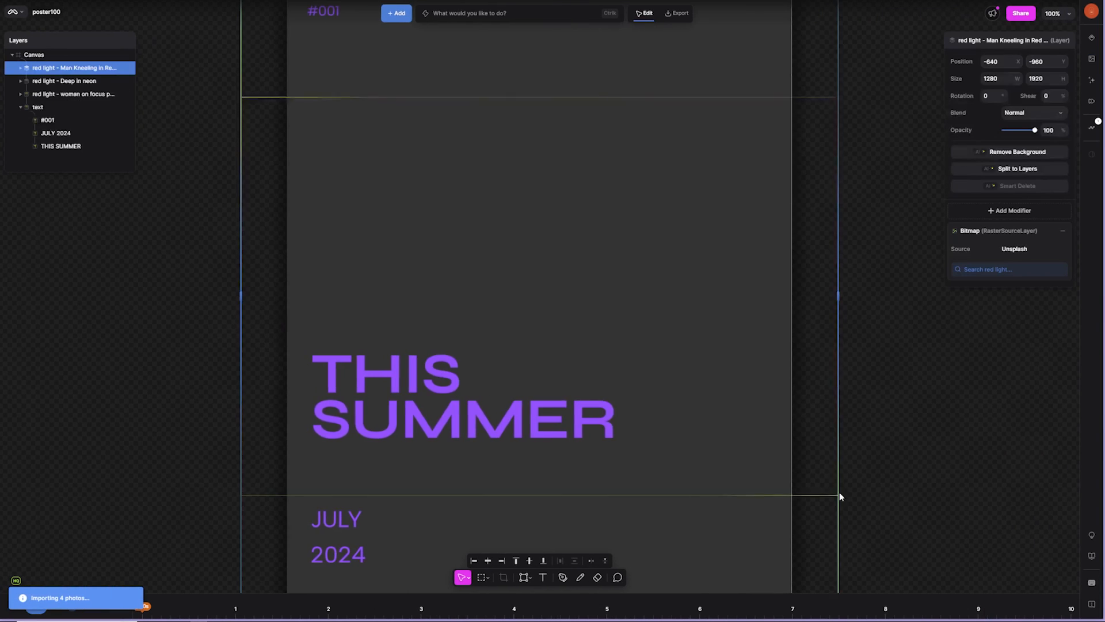
Compare the imported photos by temporarily hiding the Man Kneeling and Deep in neon layers.
click(128, 68)
click(128, 81)
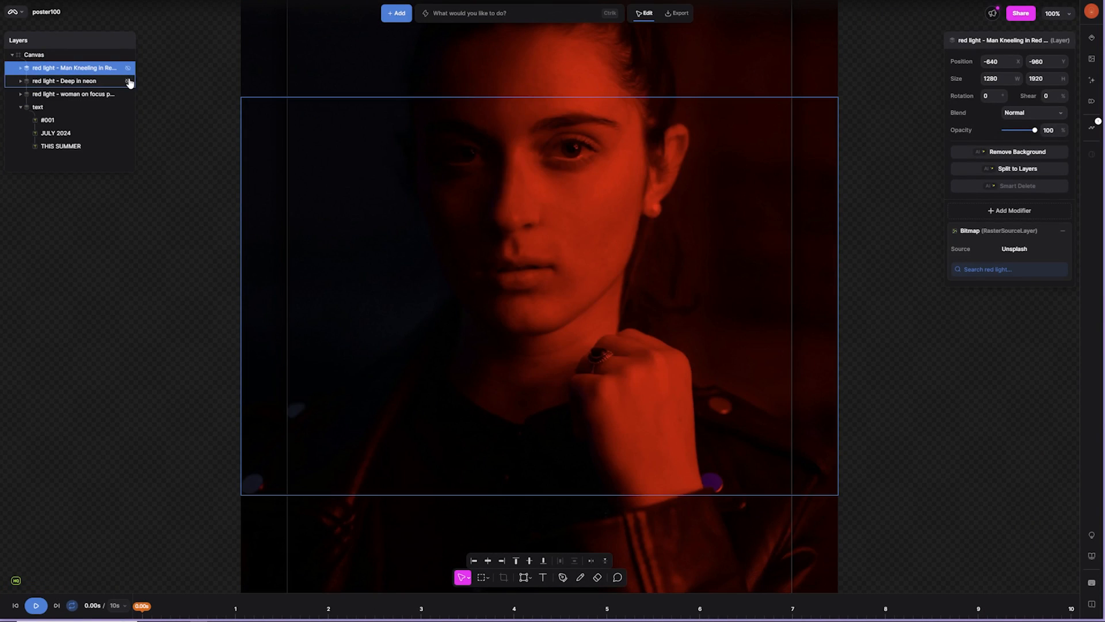
click(127, 80)
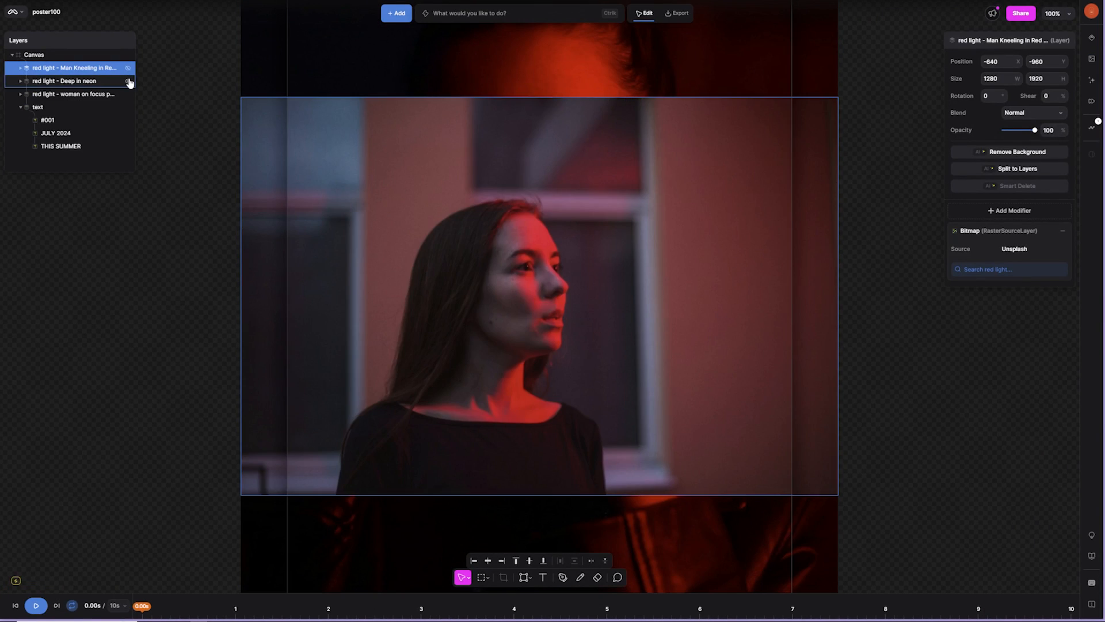
click(128, 68)
Group the three imported red light photo layers and name the group Stock.
shift+click(80, 94)
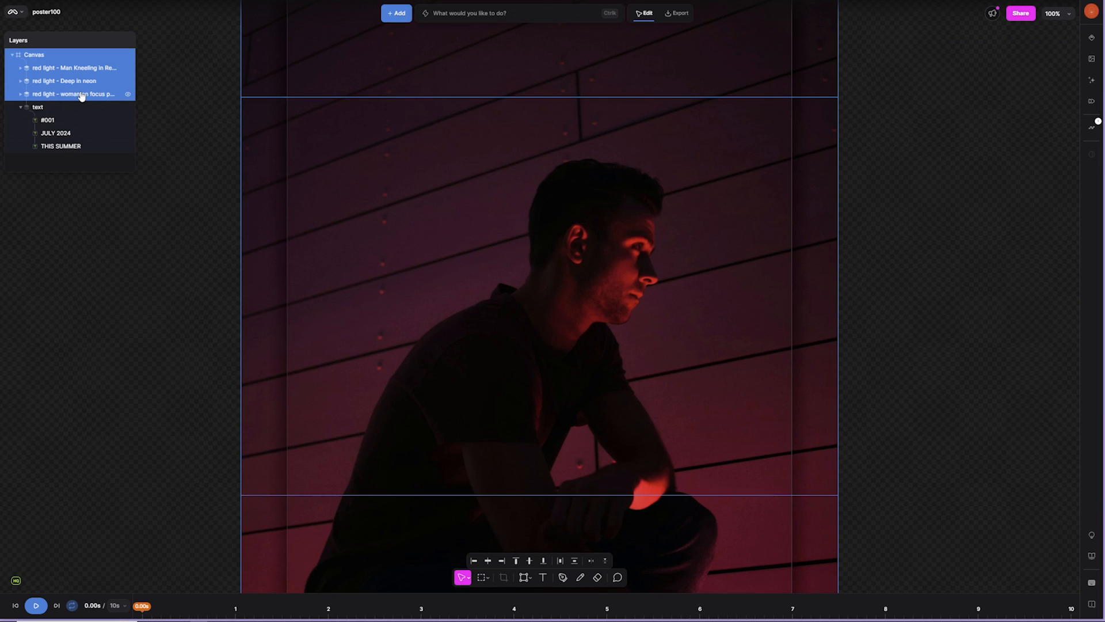
right_click(82, 96)
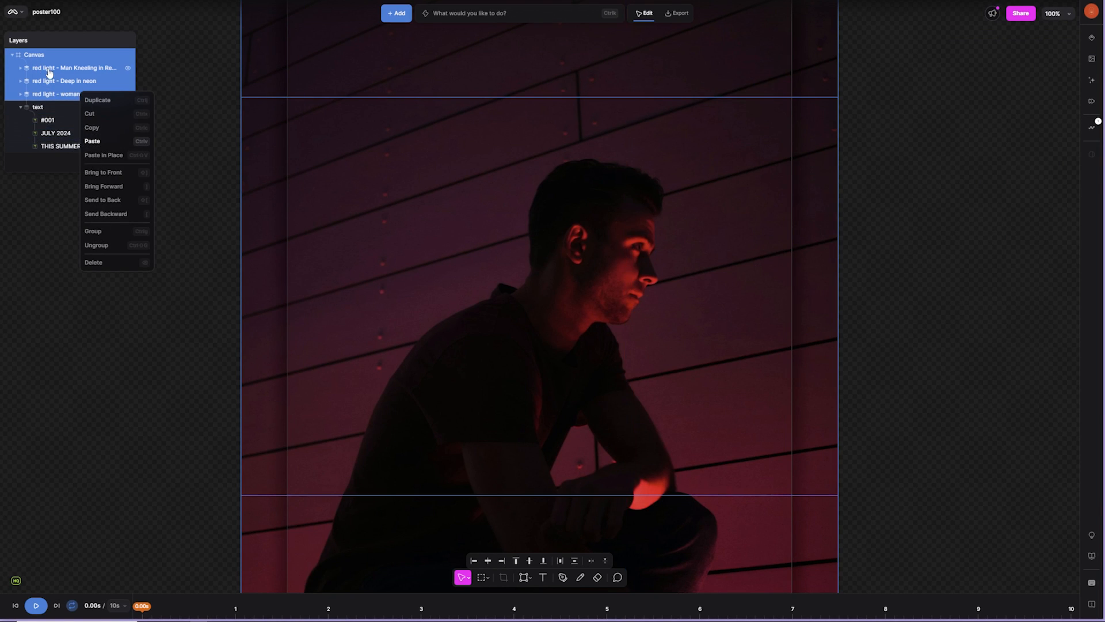
click(38, 68)
shift+click(56, 94)
right_click(55, 93)
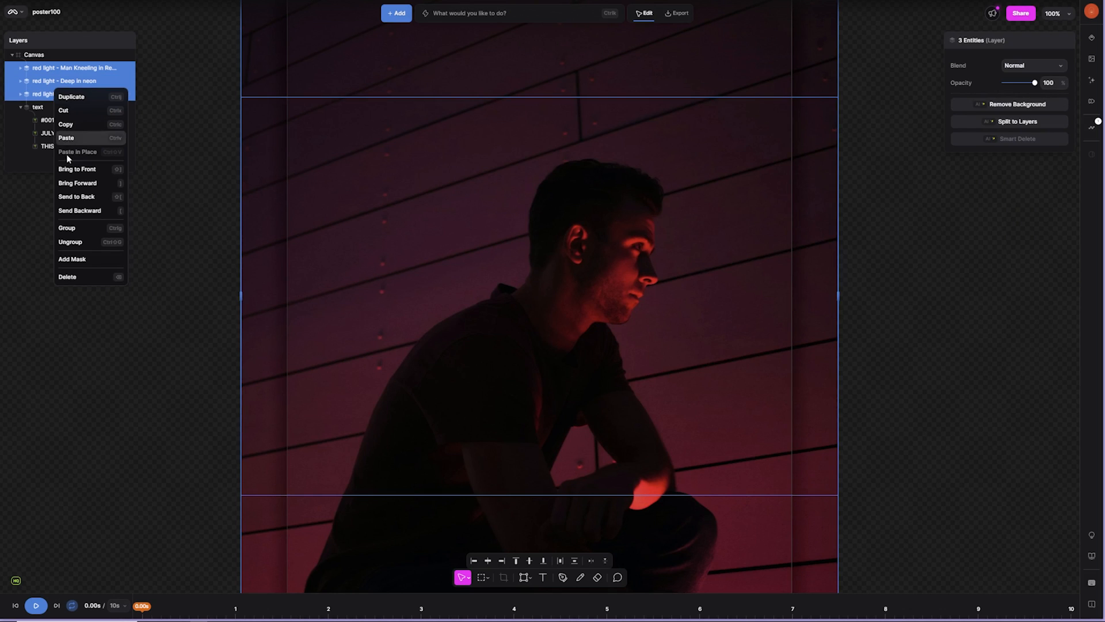
click(67, 228)
double_click(37, 68)
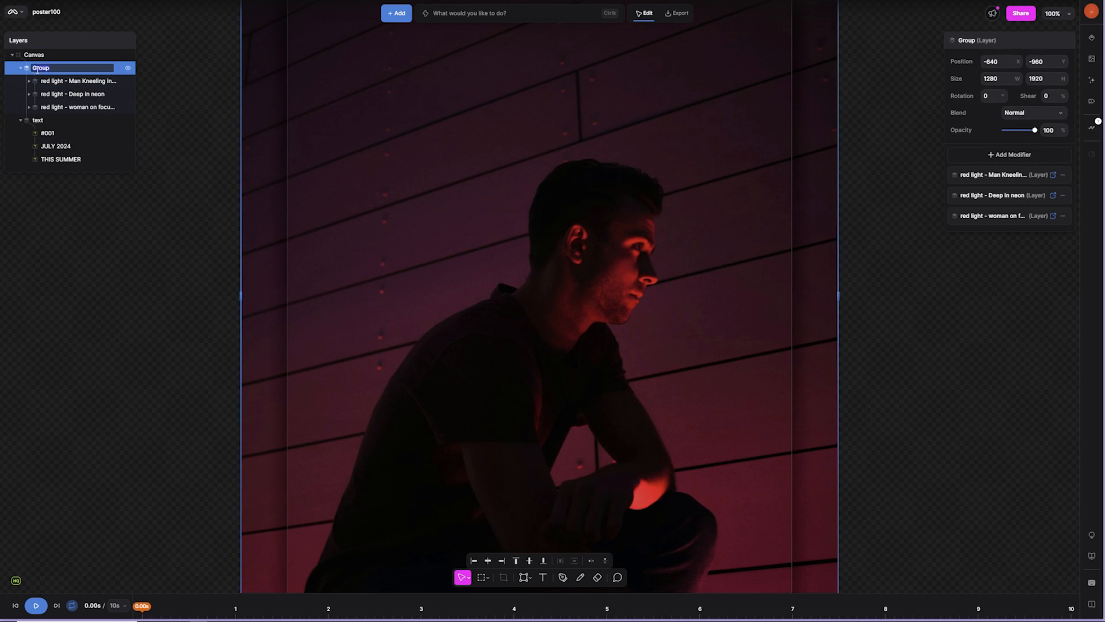
text(Stock)
Hide the Man Kneeling and woman on focus photo layers, keeping the Deep in neon layer selected.
click(115, 84)
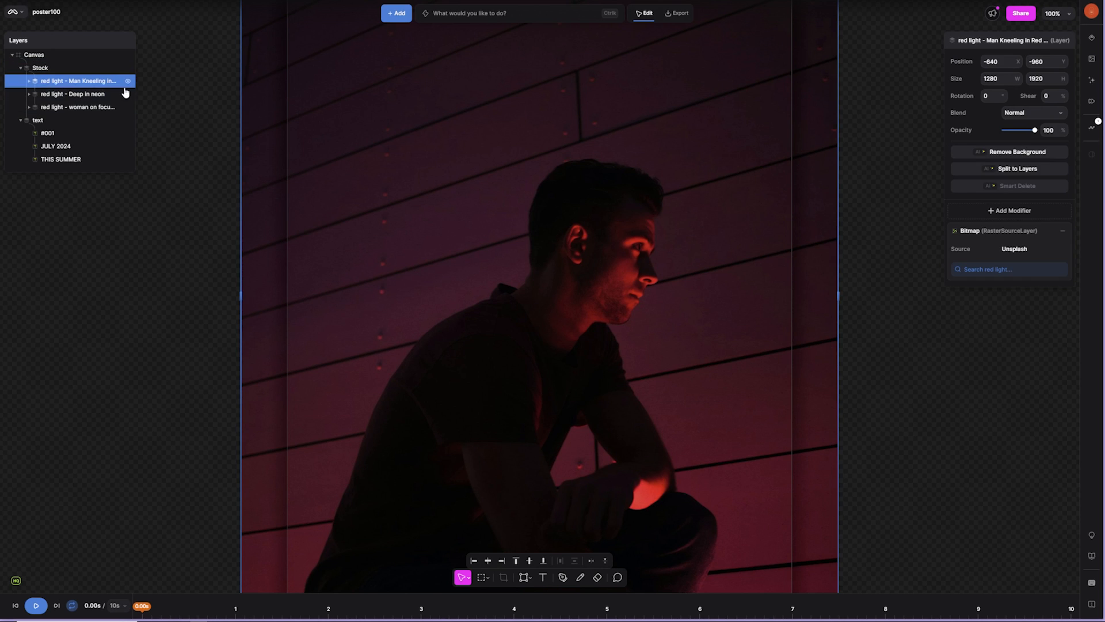
click(129, 84)
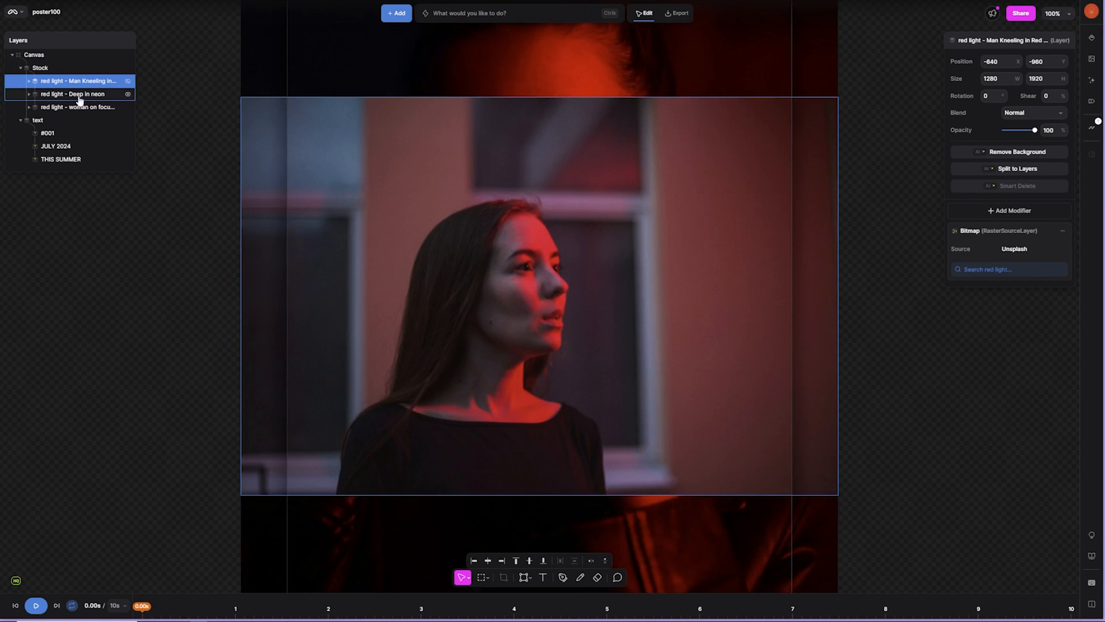
click(79, 95)
click(129, 107)
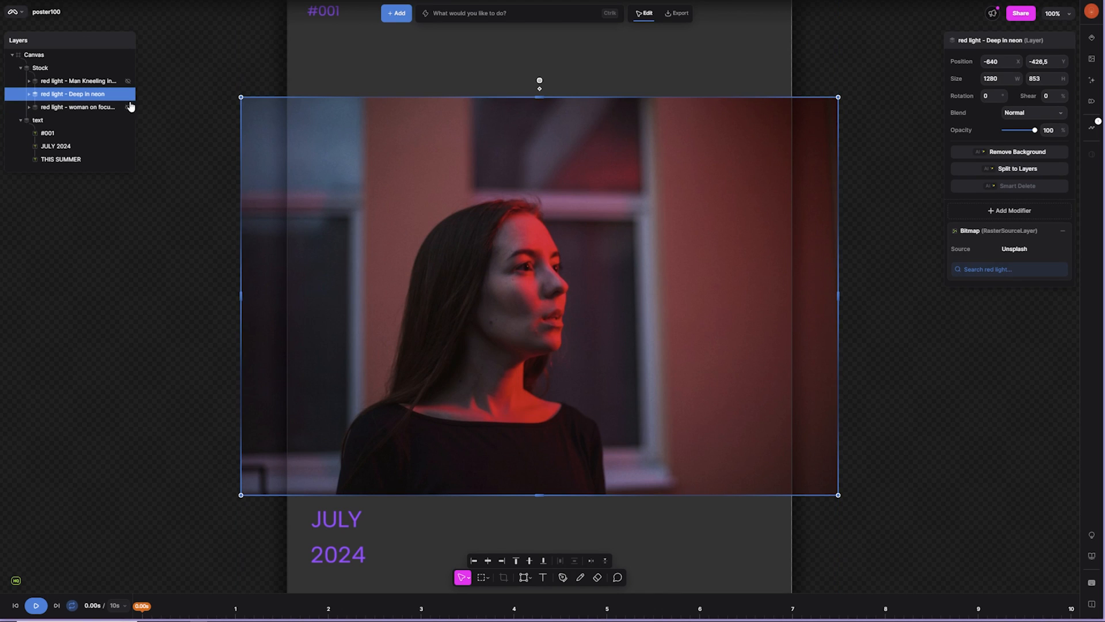
Enlarge the Deep in neon photo to about 2177 by 1451 and place it at about X -953.5, Y -803.4 over the poster.
scroll(591, 319, down, 3)
drag(715, 407, 819, 476)
scroll(586, 317, up, 3)
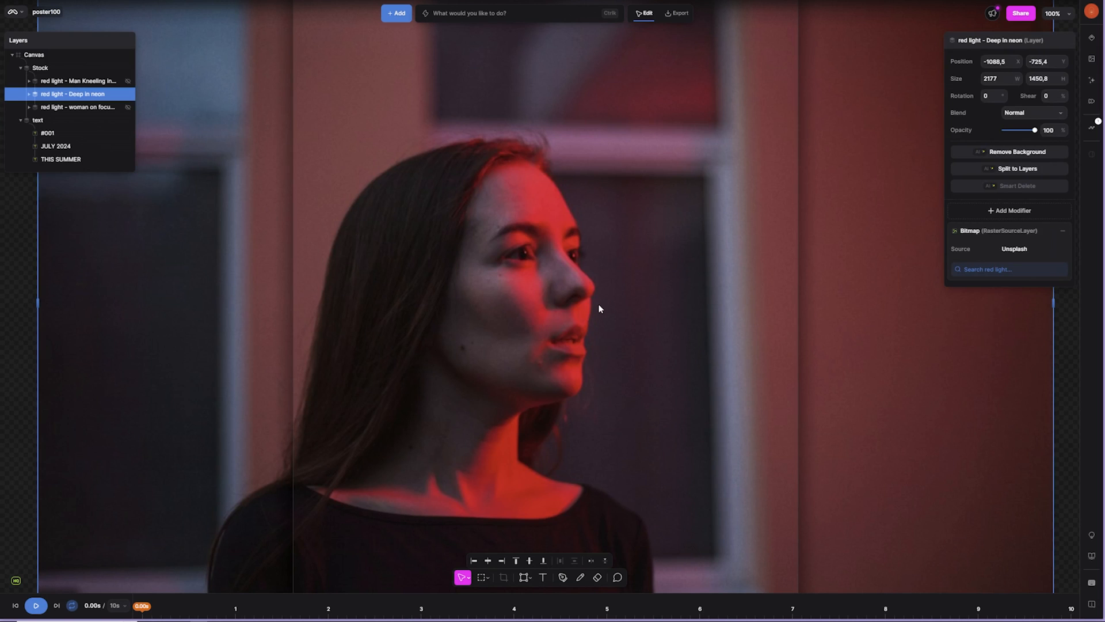
drag(612, 307, 675, 271)
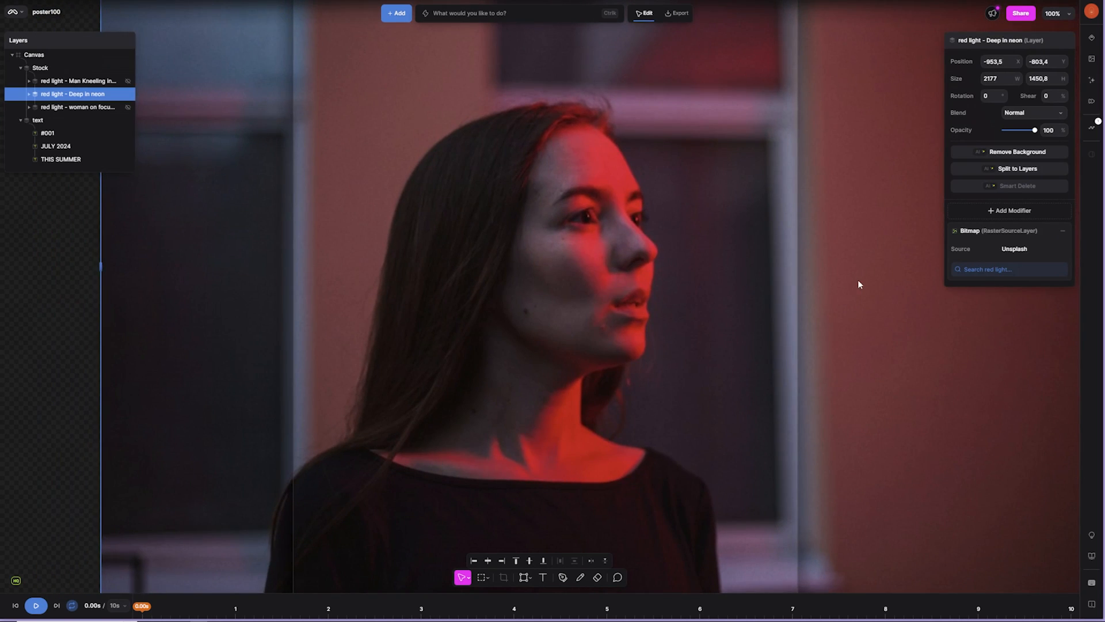
Split the Deep in neon photo into foreground and background layers and move the foreground woman to about X -663.3, Y -473.1.
click(1014, 170)
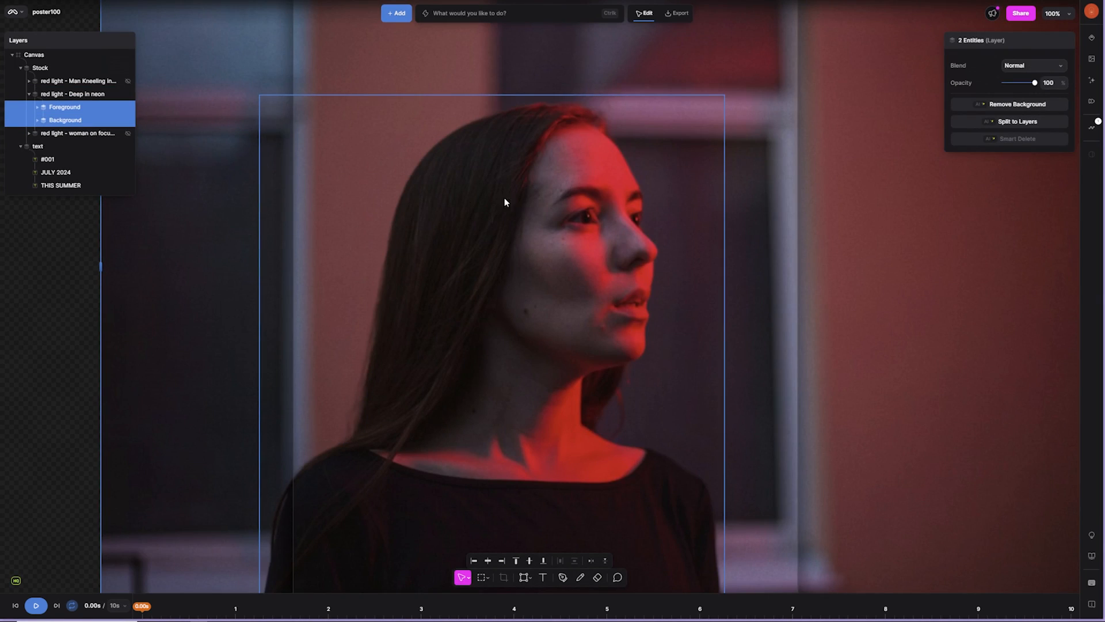
click(750, 246)
click(545, 251)
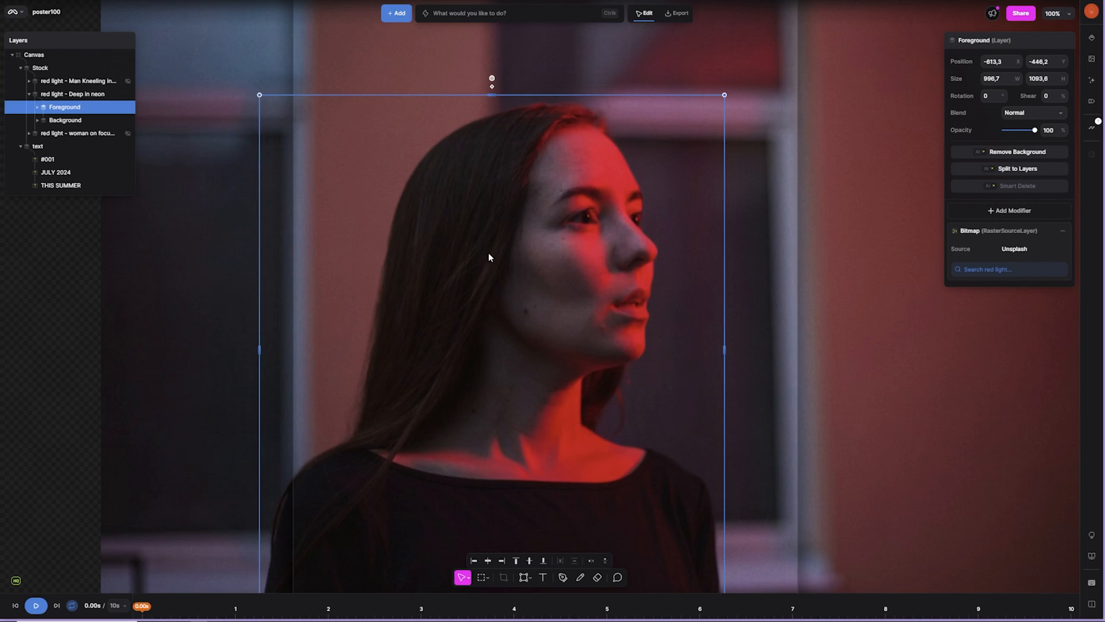
drag(506, 247, 470, 253)
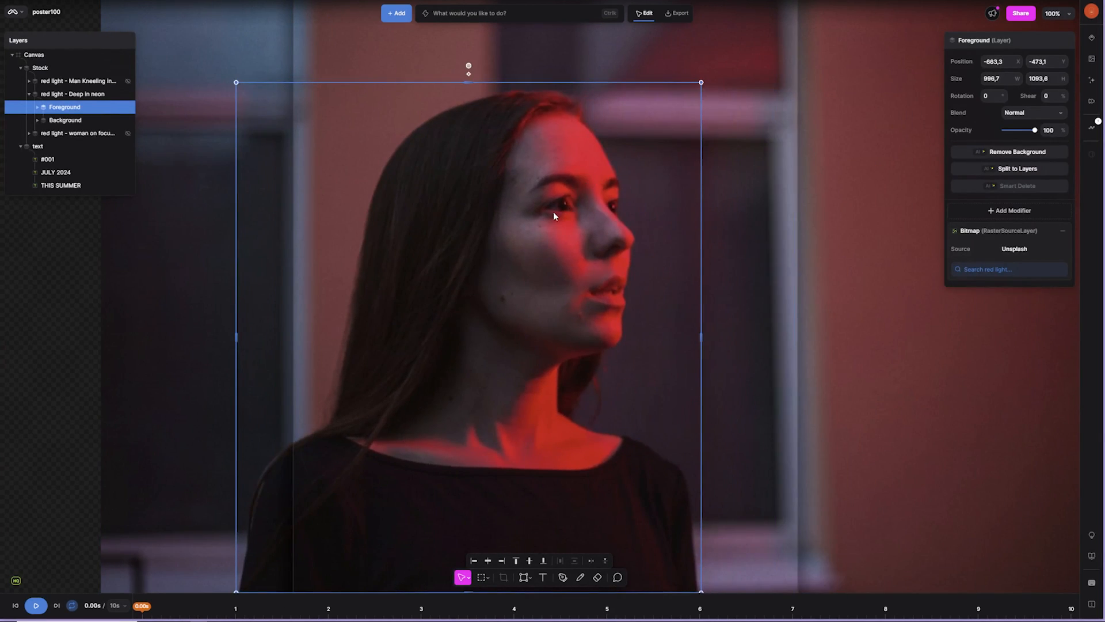
Examine the hair, face and shoulder edges of the woman cut-out up close, shifting the Foreground layer over different parts of the background.
drag(554, 216, 830, 238)
key(space)
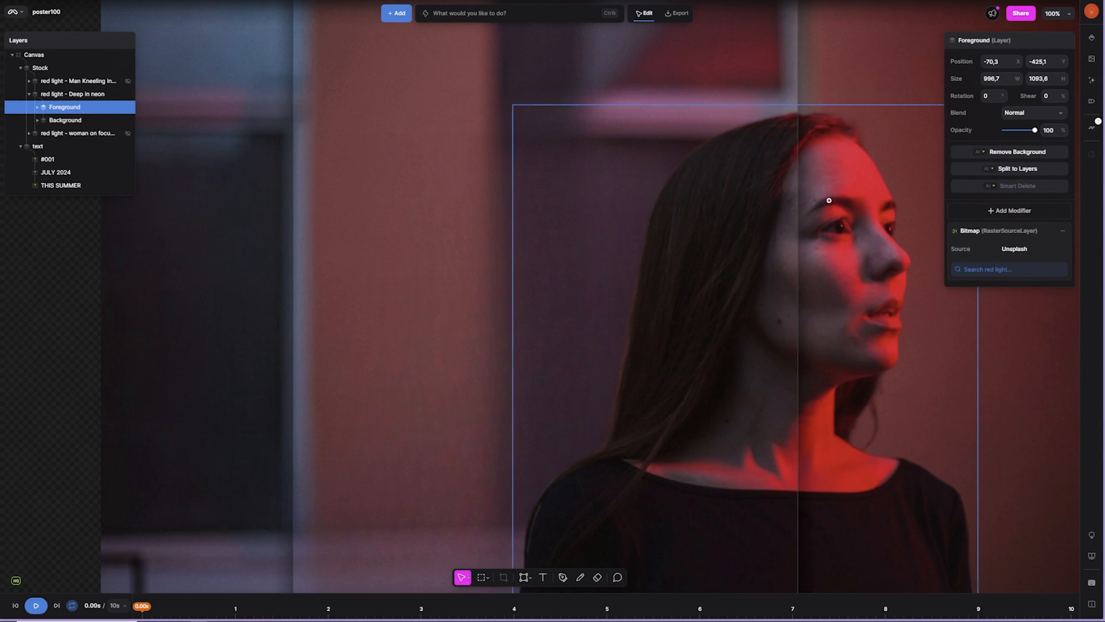
ctrl+click(824, 193)
key(space)
drag(852, 161, 634, 244)
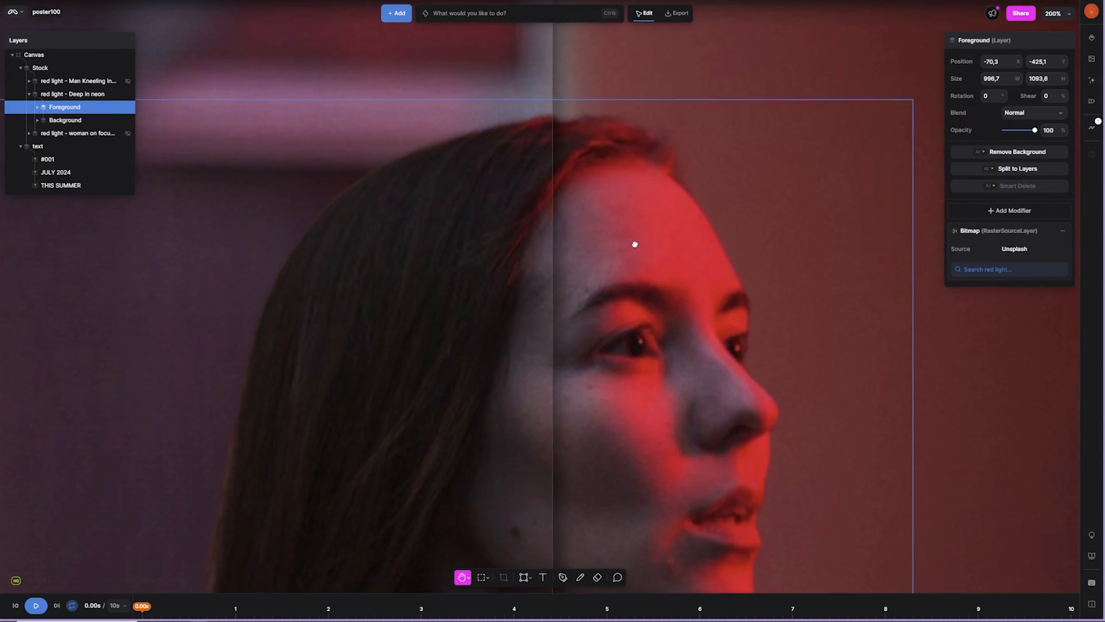
drag(653, 181, 703, 257)
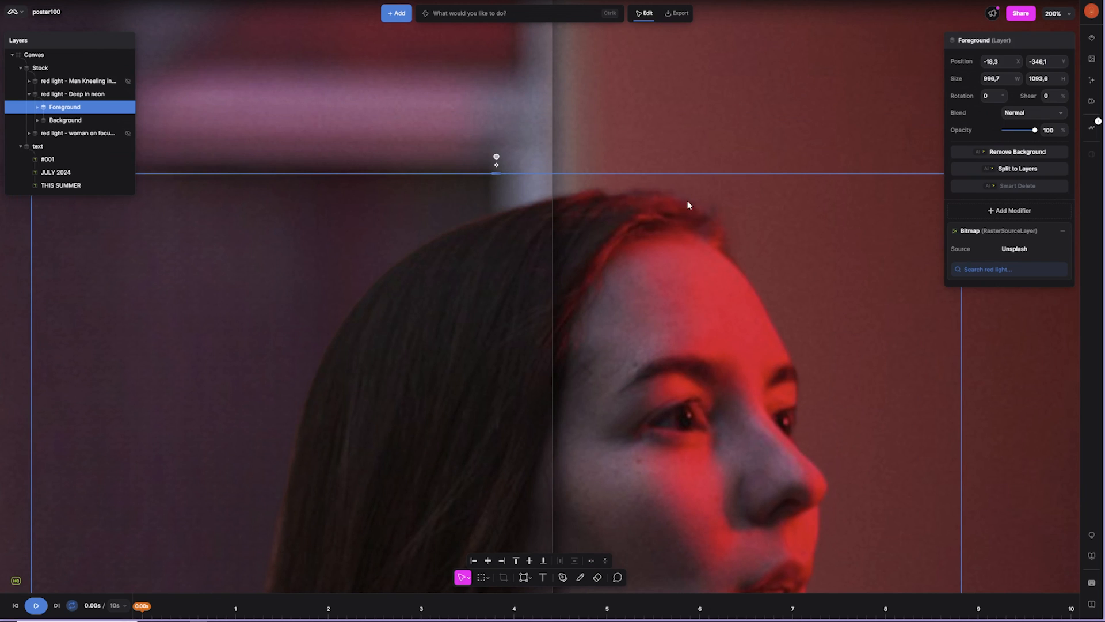
drag(688, 306, 681, 181)
drag(673, 532, 798, 246)
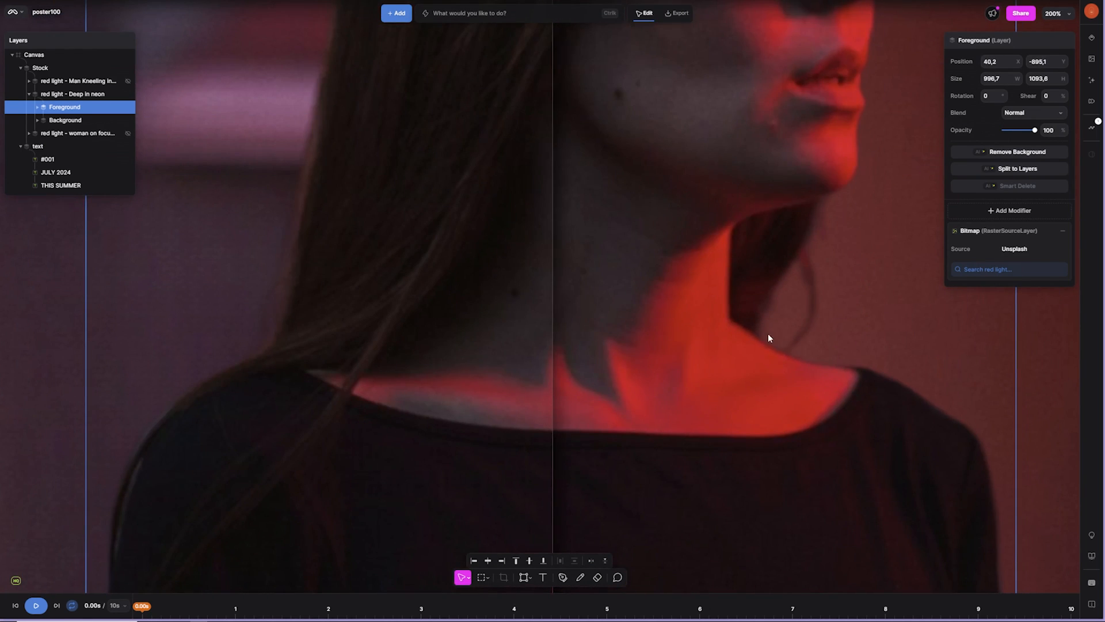
drag(767, 338, 610, 371)
drag(380, 282, 679, 361)
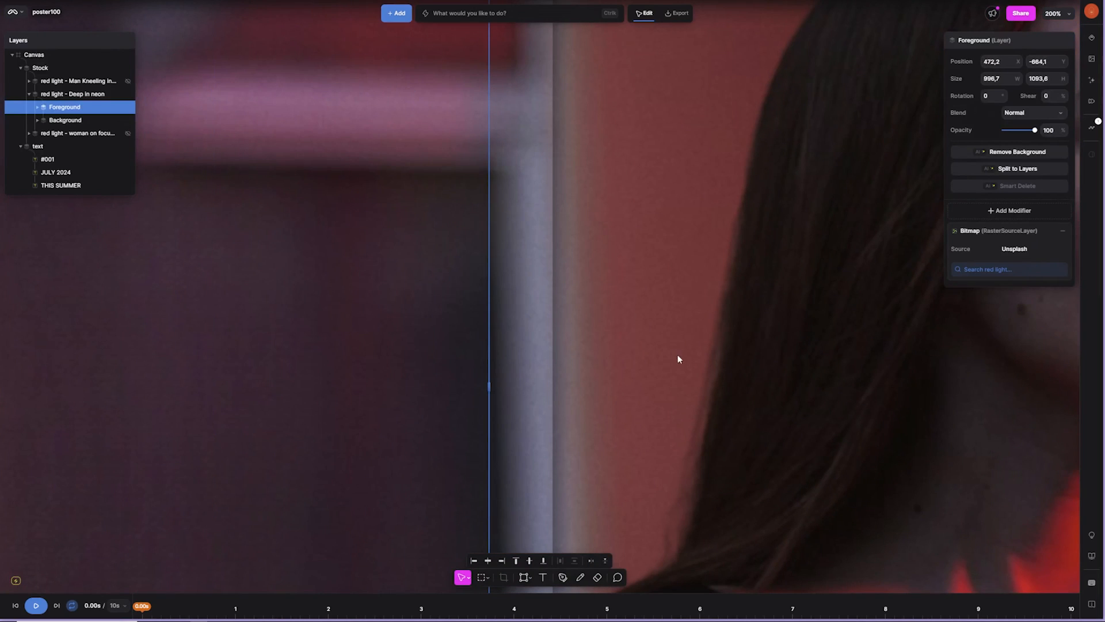
drag(708, 439, 738, 331)
click(738, 331)
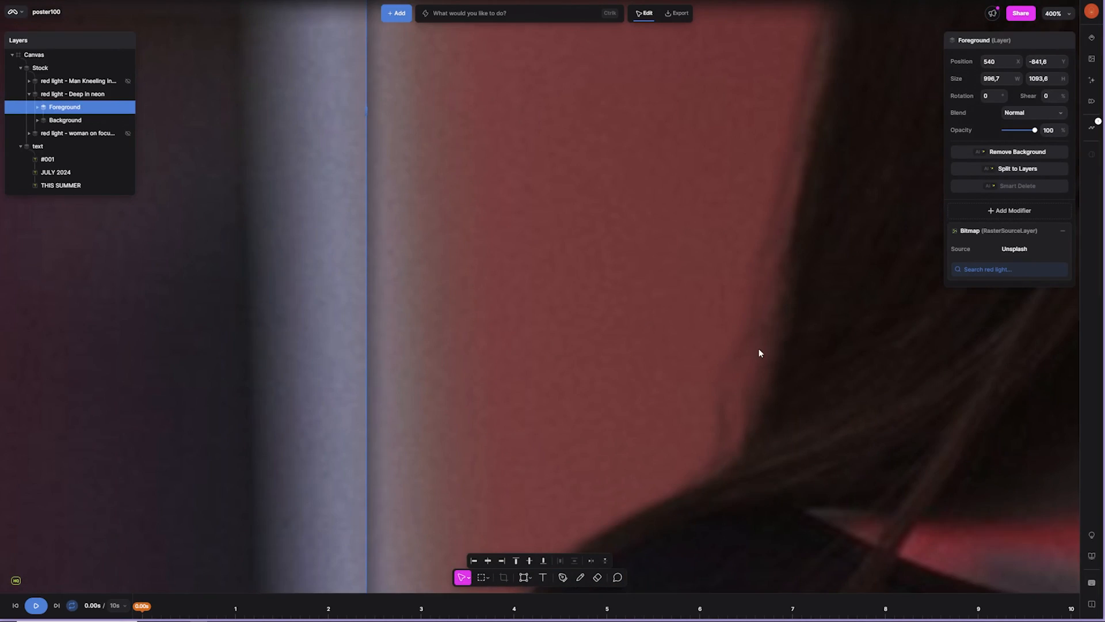
Reposition the woman cut-out within the poster and shift the Background photo to about X -939.5, Y -805.4.
key(z)
alt+click(739, 383)
alt+click(739, 383)
alt+click(739, 383)
drag(805, 316, 561, 387)
click(653, 423)
key(space)
drag(594, 434, 630, 309)
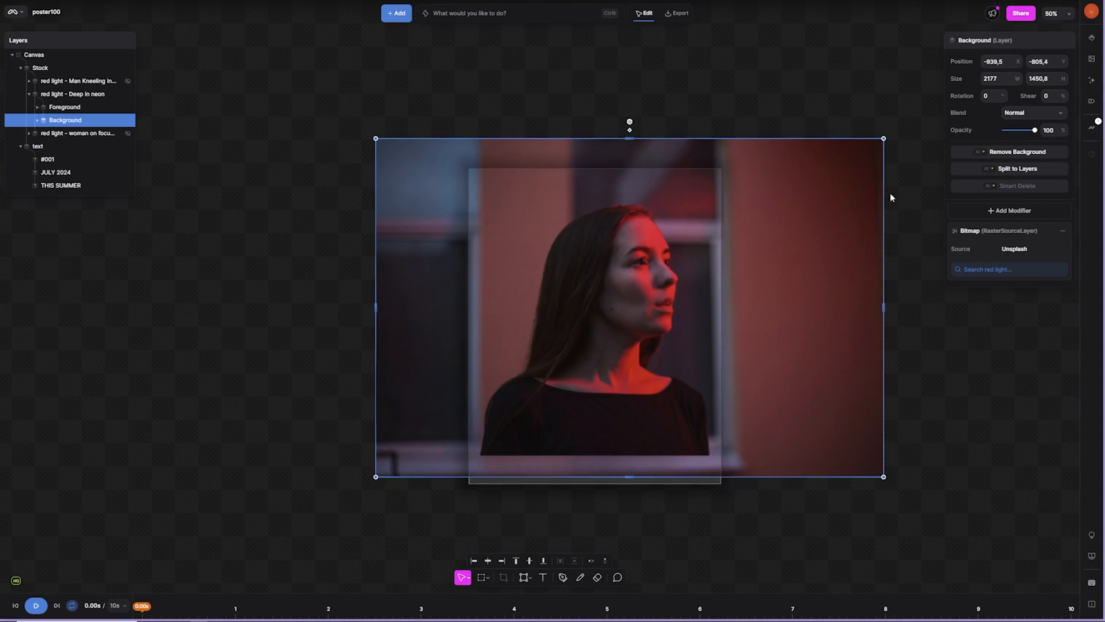
click(740, 69)
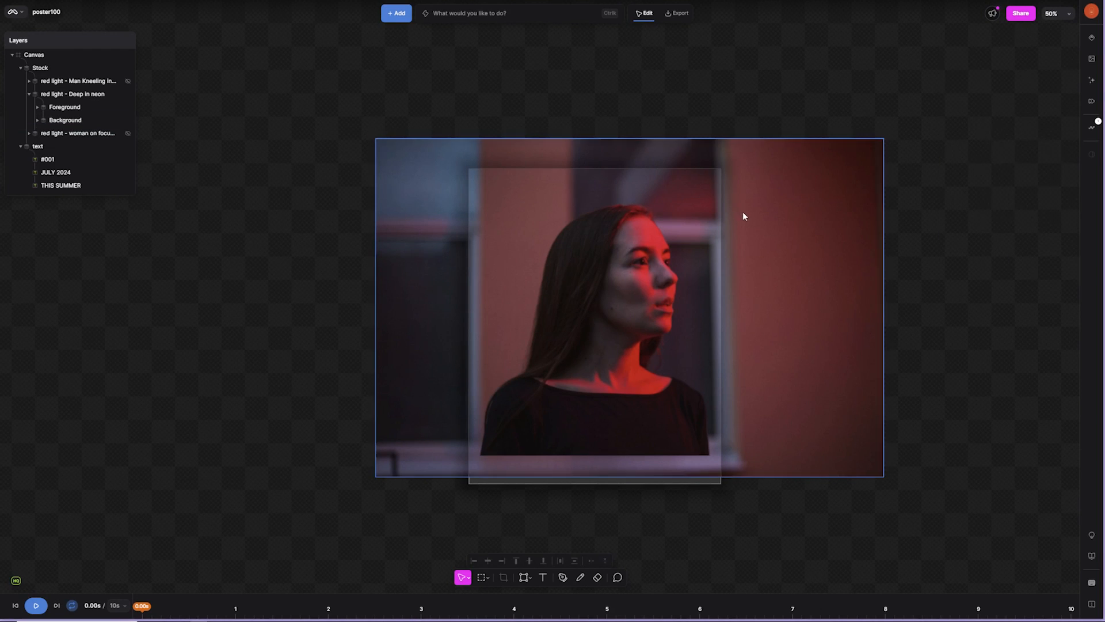
click(742, 212)
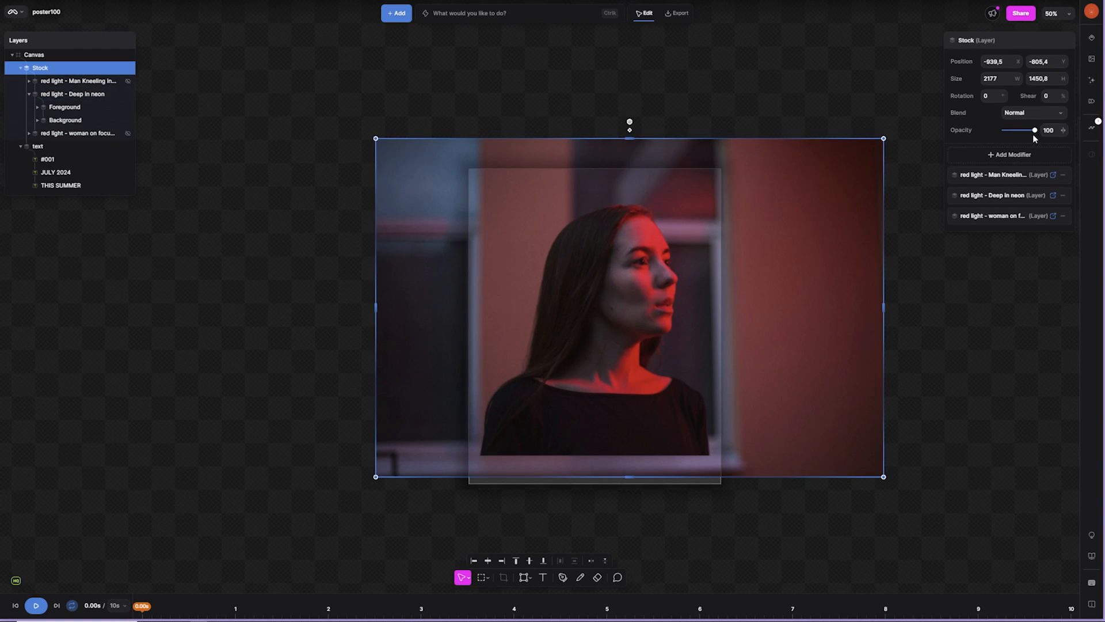
mouse_move(1032, 134)
mouse_down()
mouse_move(1022, 132)
mouse_move(1042, 132)
mouse_up()
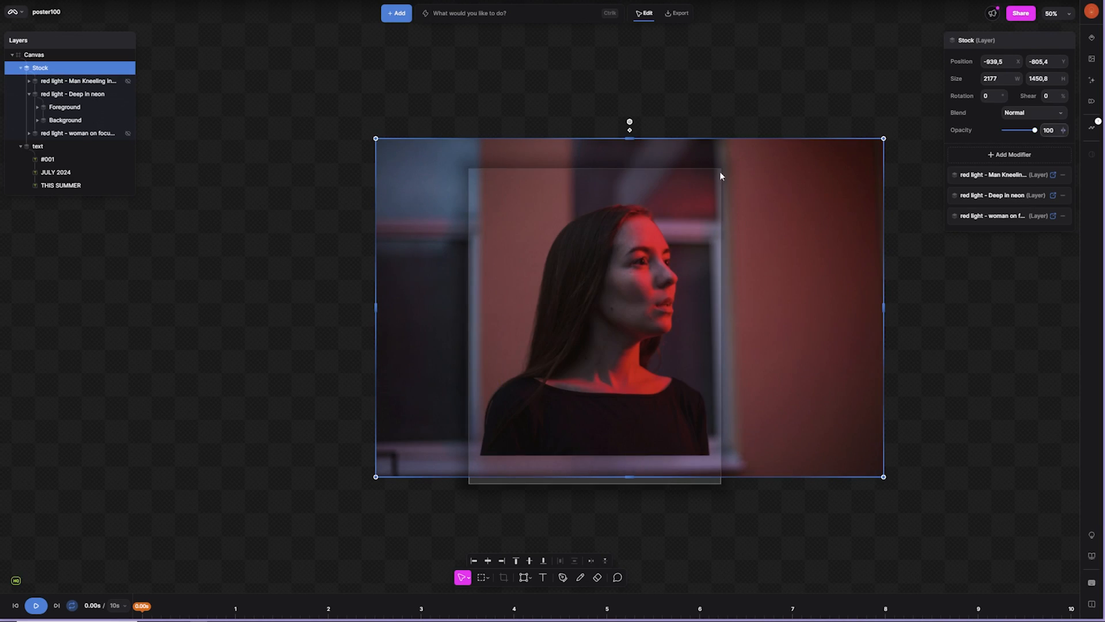
Reduce the opacity of the Background layer in the Deep in neon group to 53%.
click(81, 123)
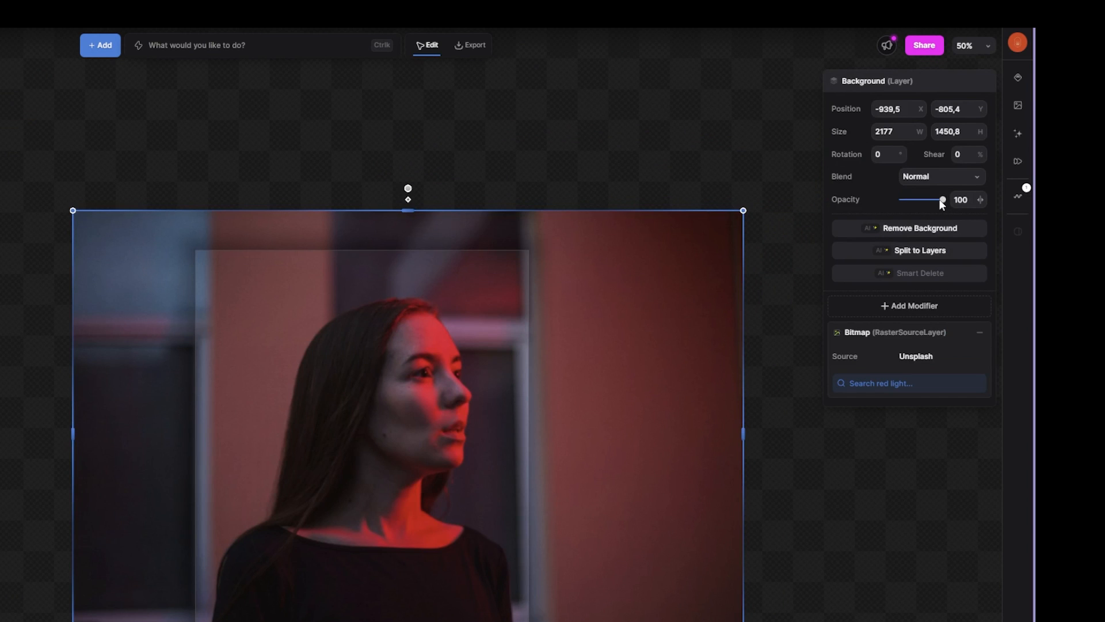
drag(1034, 130, 1023, 134)
drag(926, 203, 921, 204)
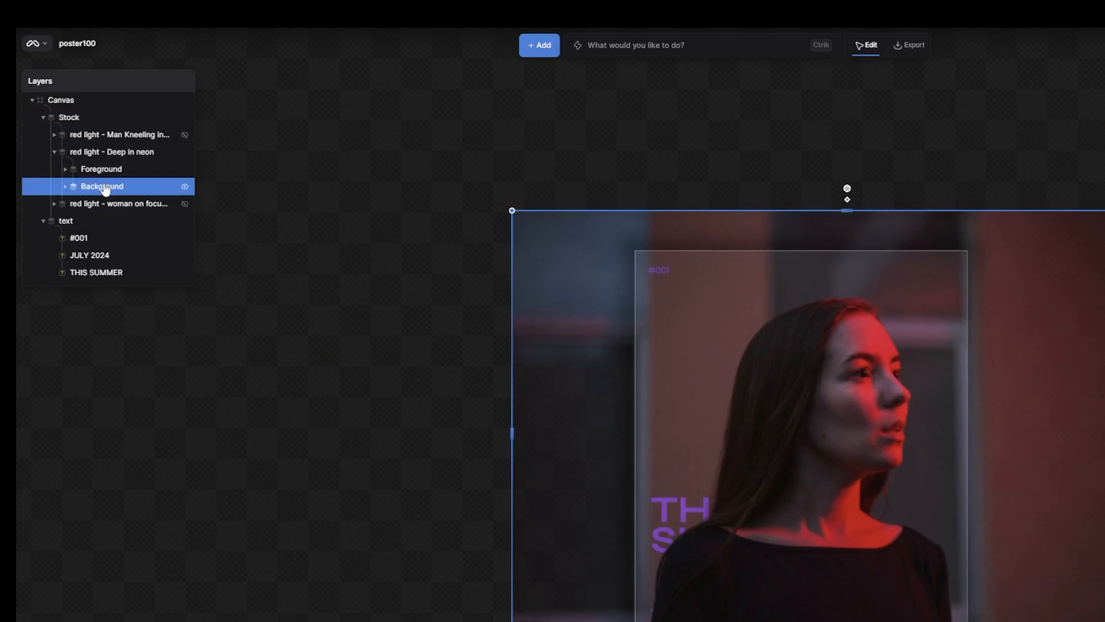
Rename the Foreground layer as girl and keep it selected.
double_click(109, 169)
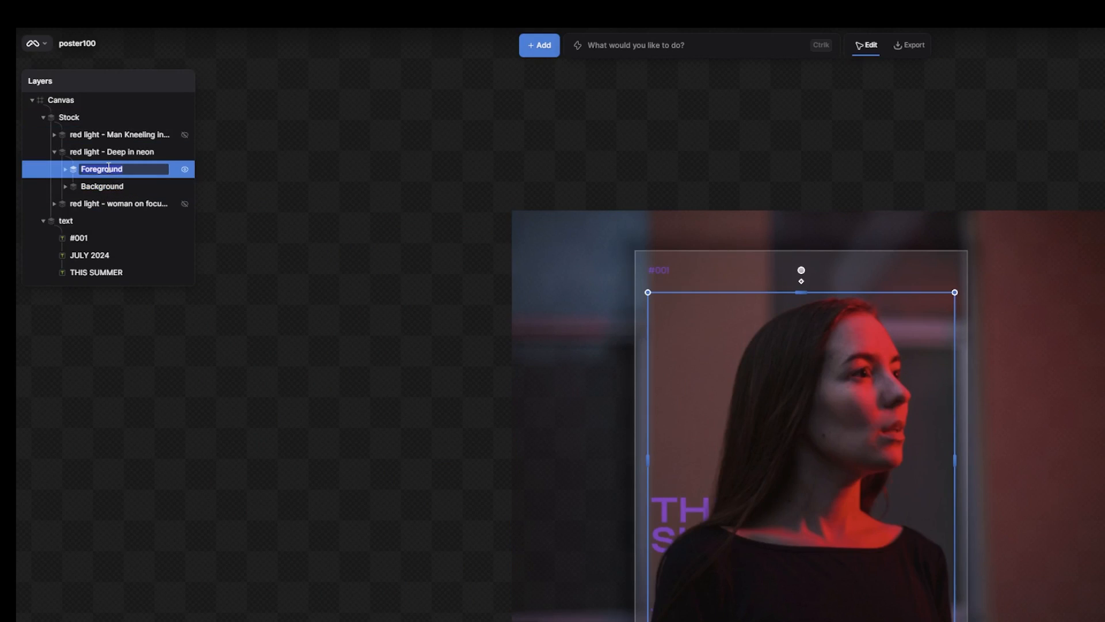
text(gl)
text(rl)
click(114, 186)
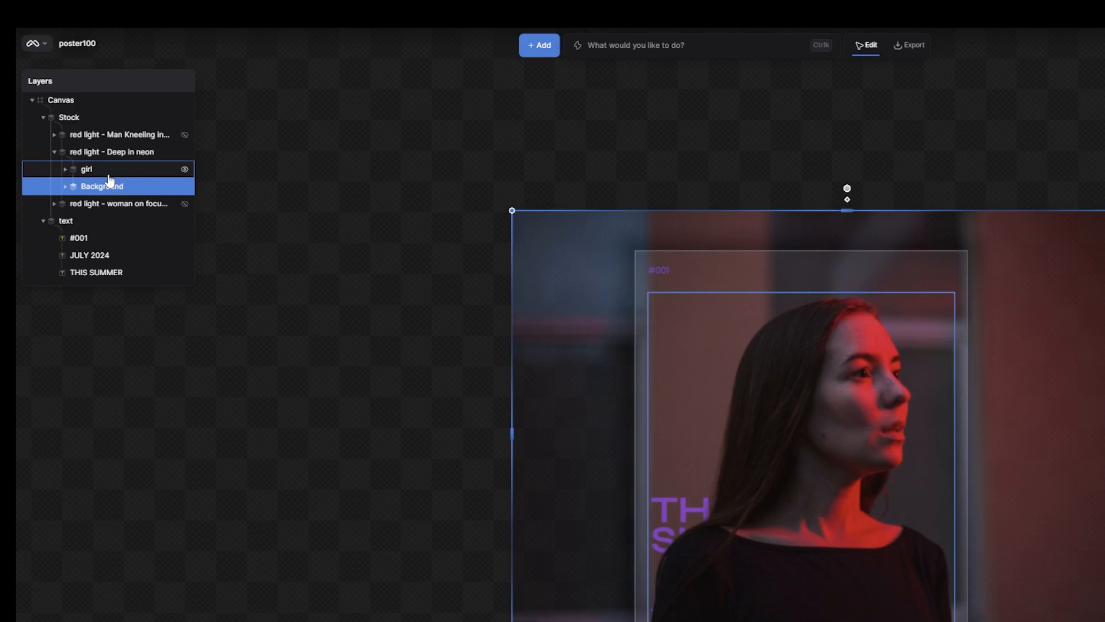
click(109, 172)
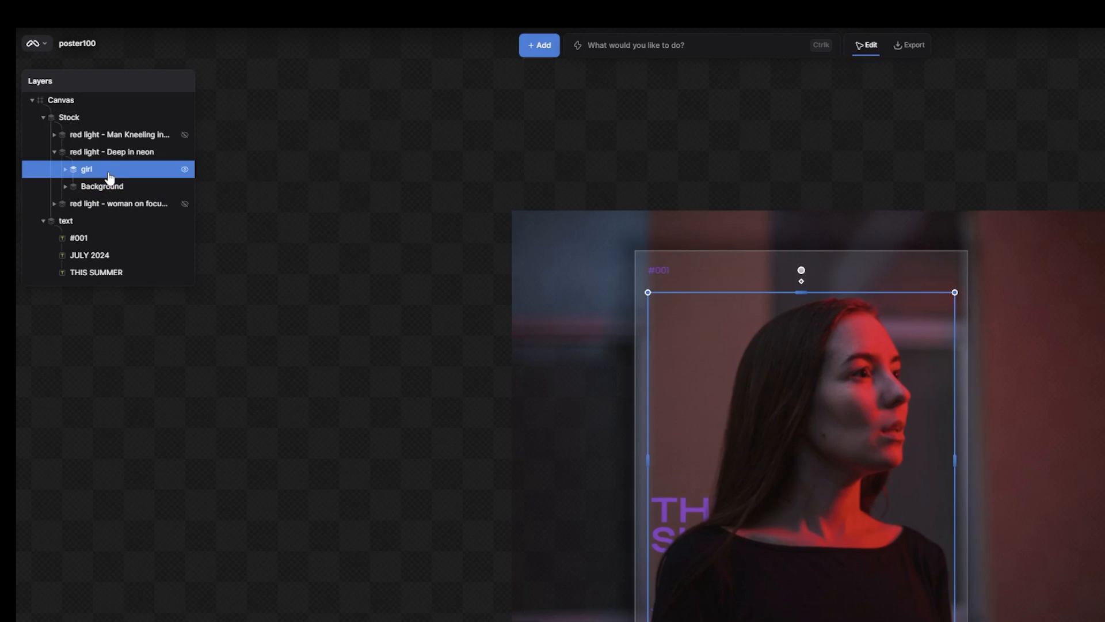
Move the Deep in neon group above the Man Kneeling layer within the Stock group.
mouse_move(89, 153)
mouse_down()
mouse_move(95, 119)
mouse_move(94, 131)
mouse_up()
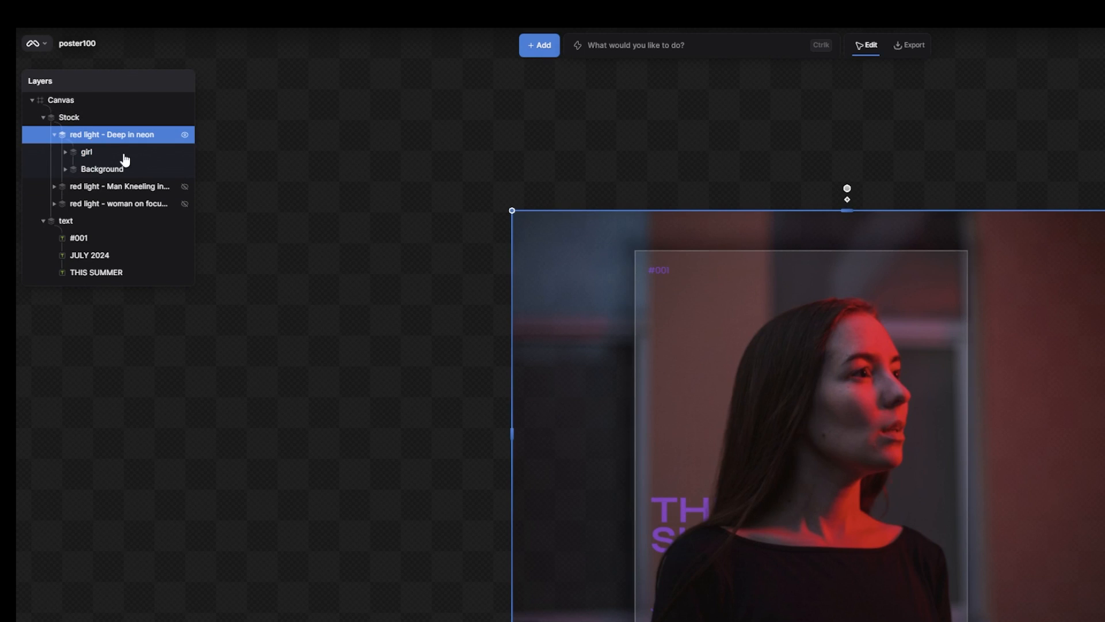
click(54, 134)
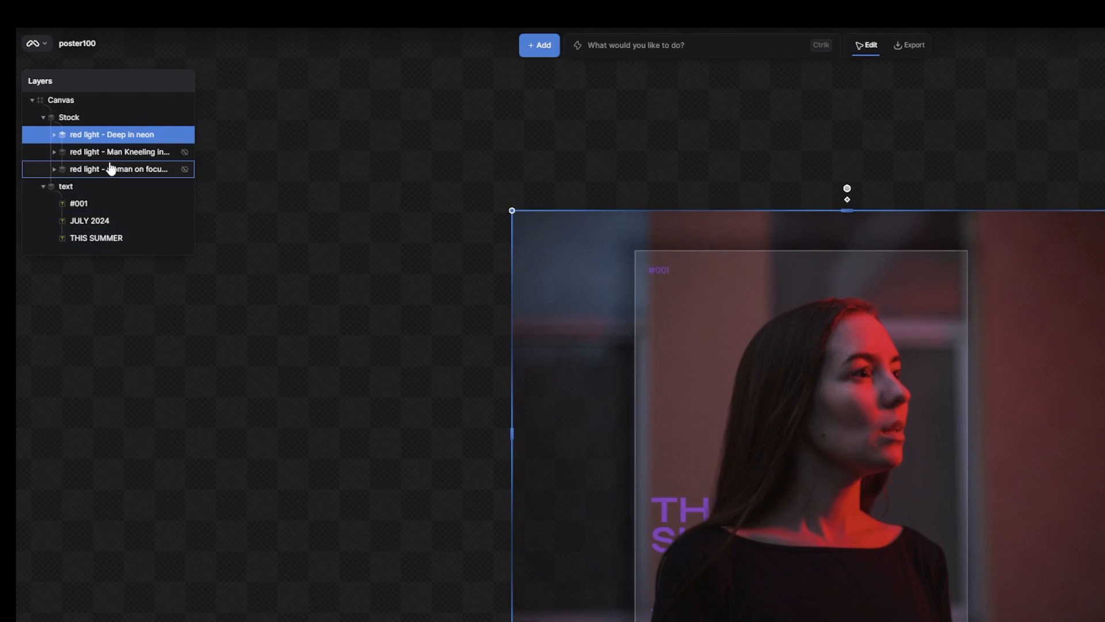
click(54, 134)
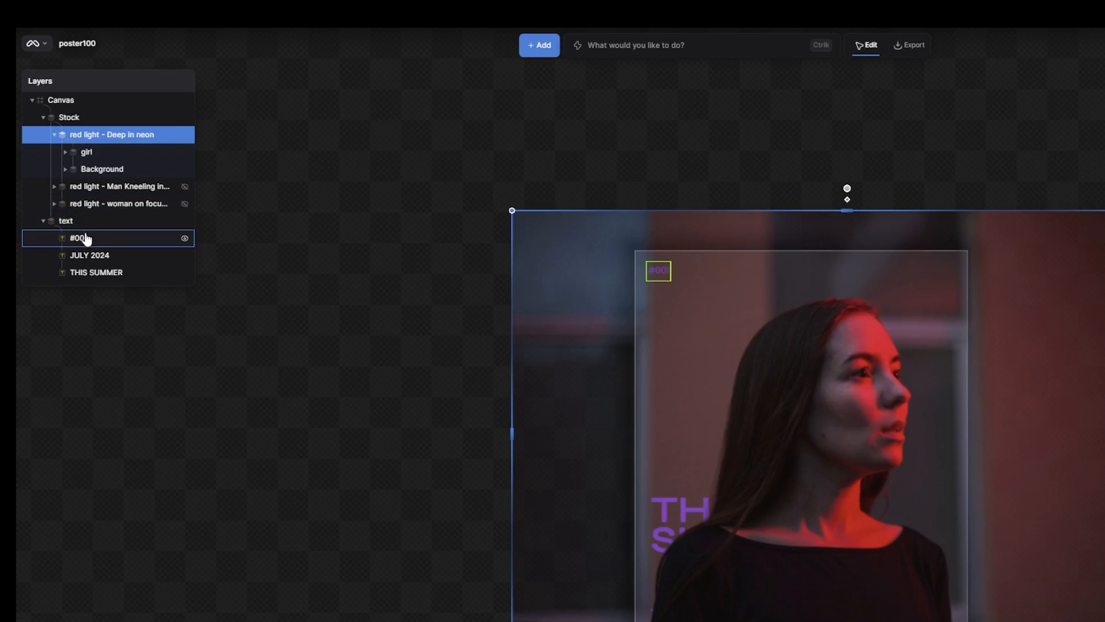
Move the text group above the Stock group and shift the Stock group to about X -966.5, Y -682.4.
drag(67, 226, 81, 113)
scroll(941, 475, up, 5)
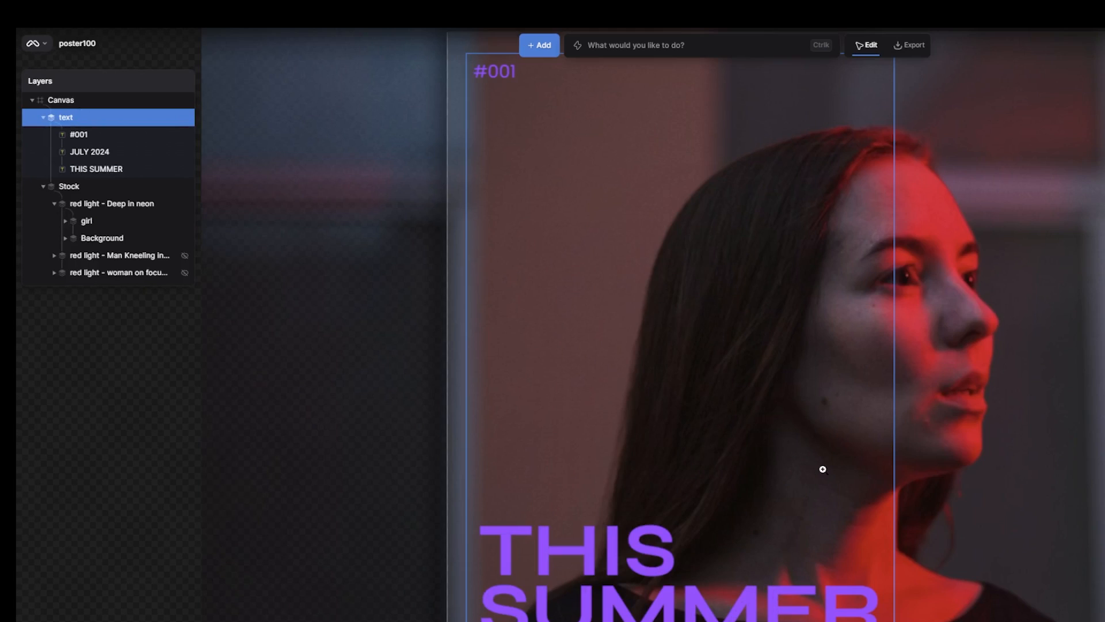
click(955, 329)
scroll(922, 404, down, 5)
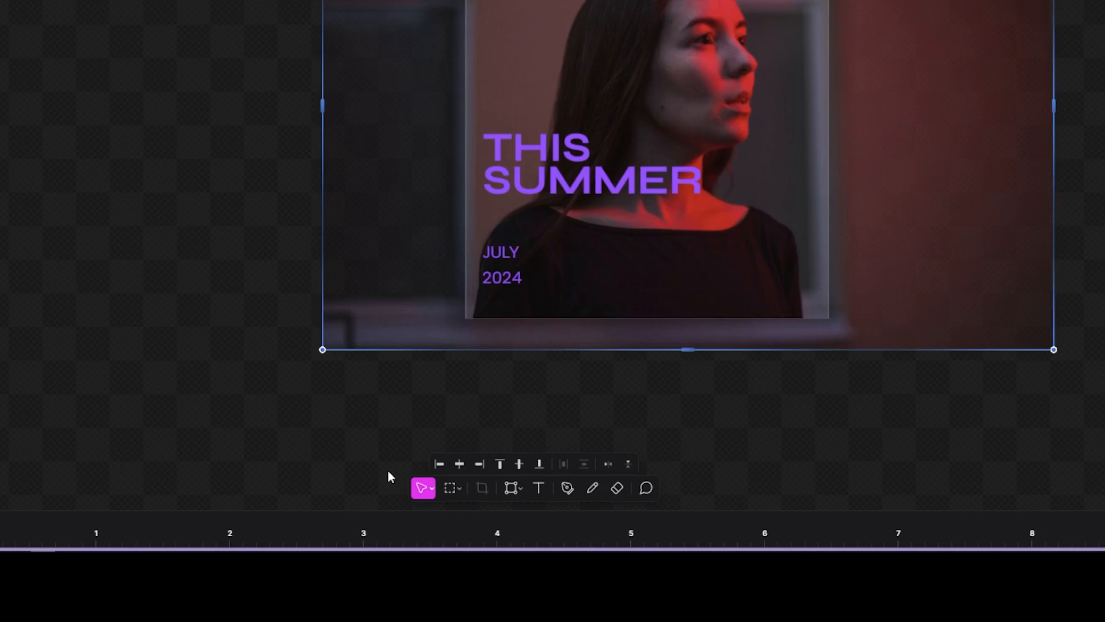
Draw a soft rectangle about 586 by 586 behind the THIS SUMMER title, with corner radius 500 px and softness 464 px.
click(517, 485)
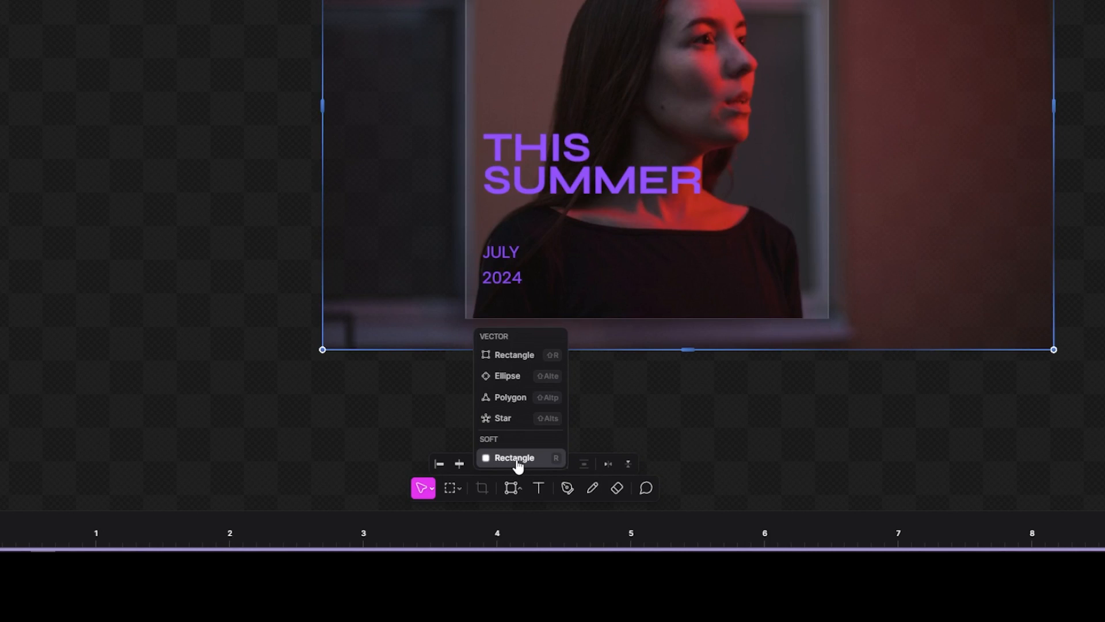
click(515, 458)
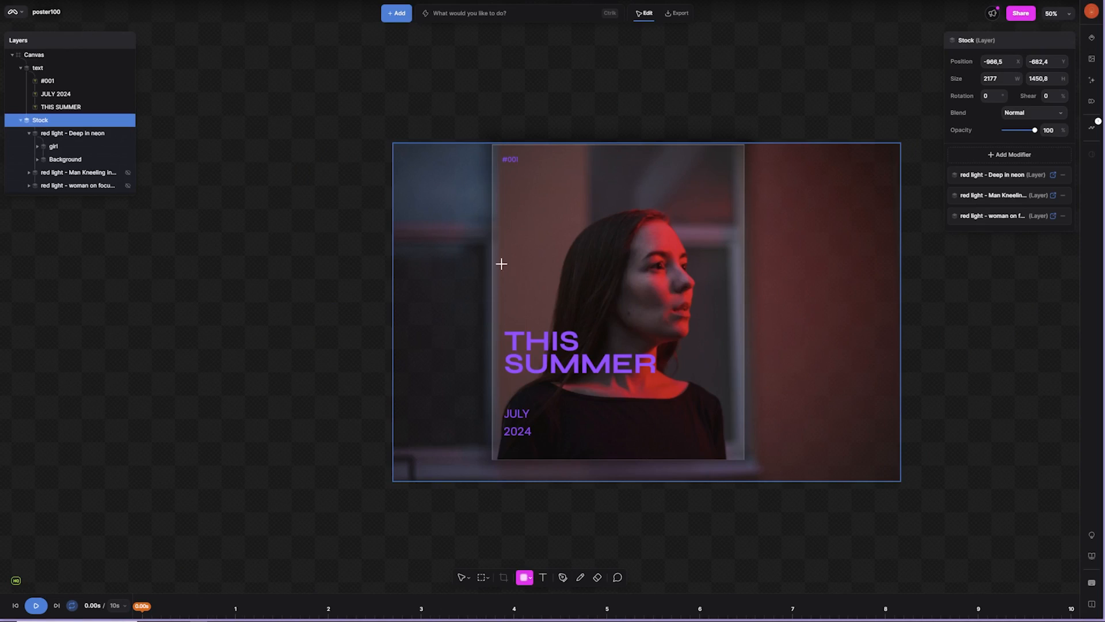
drag(501, 263, 638, 400)
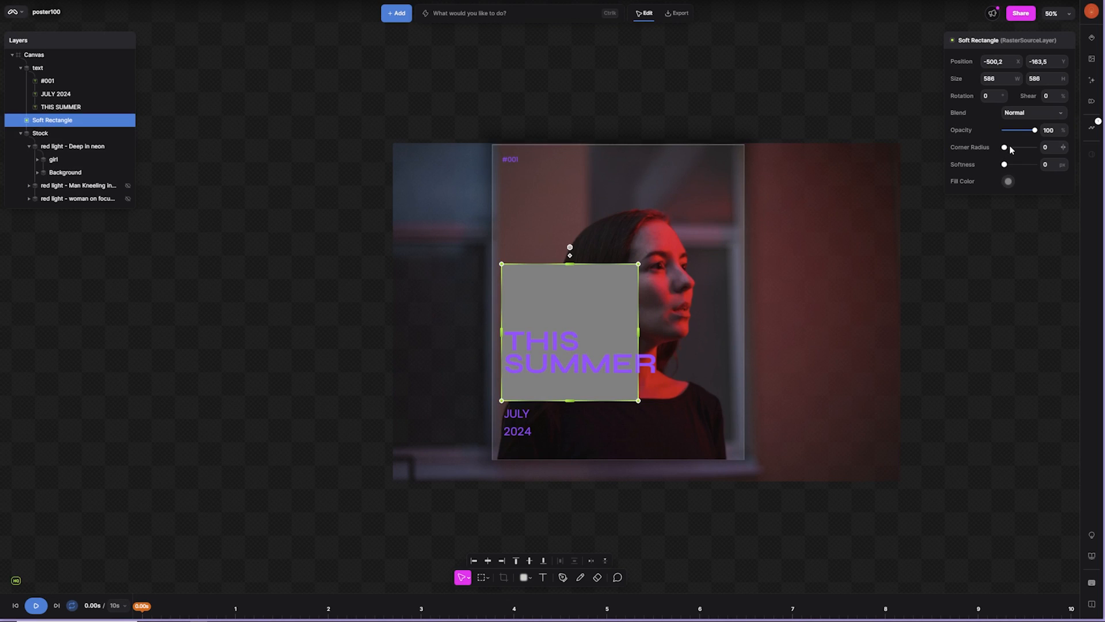
drag(1005, 148, 1034, 164)
Fill the soft rectangle with violet-blue #4001f1 and place its layer between girl and Background.
click(1009, 183)
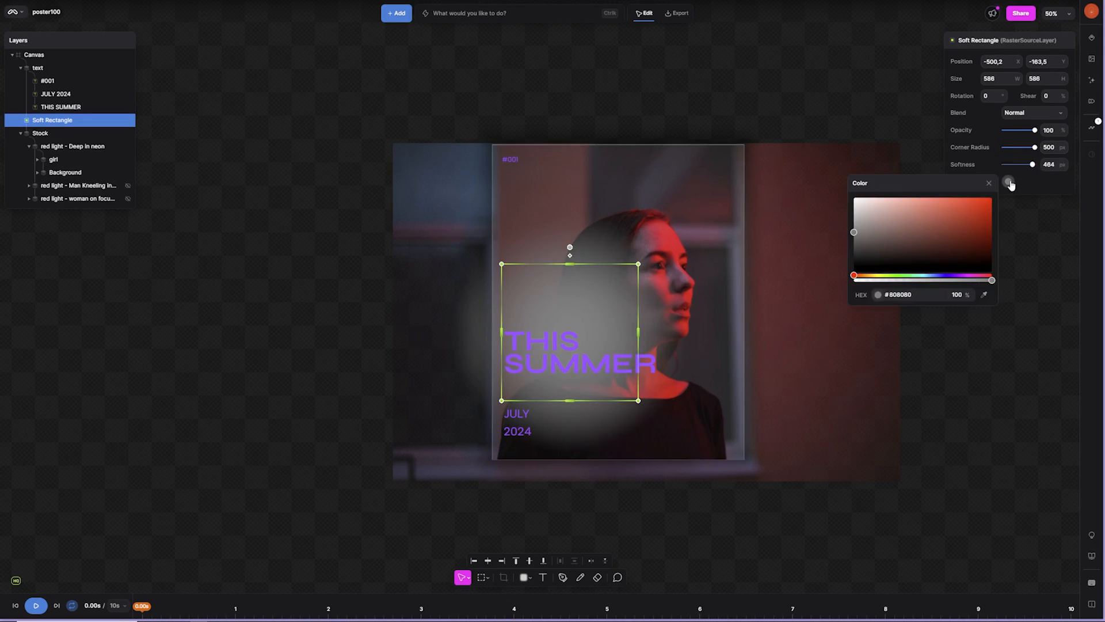
click(952, 276)
click(991, 198)
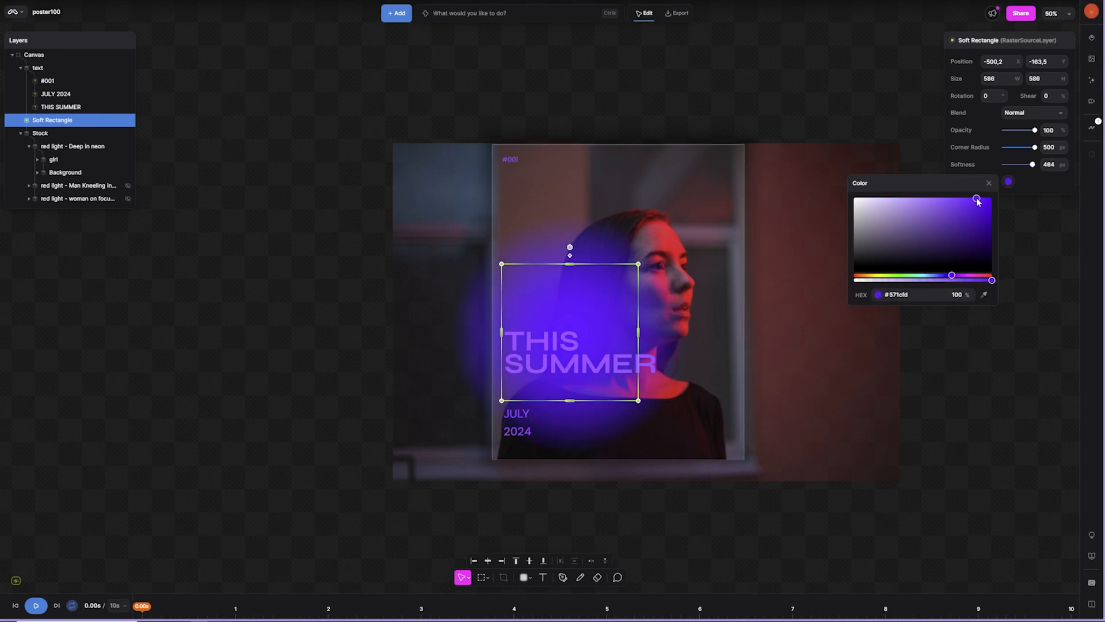
drag(993, 196, 993, 201)
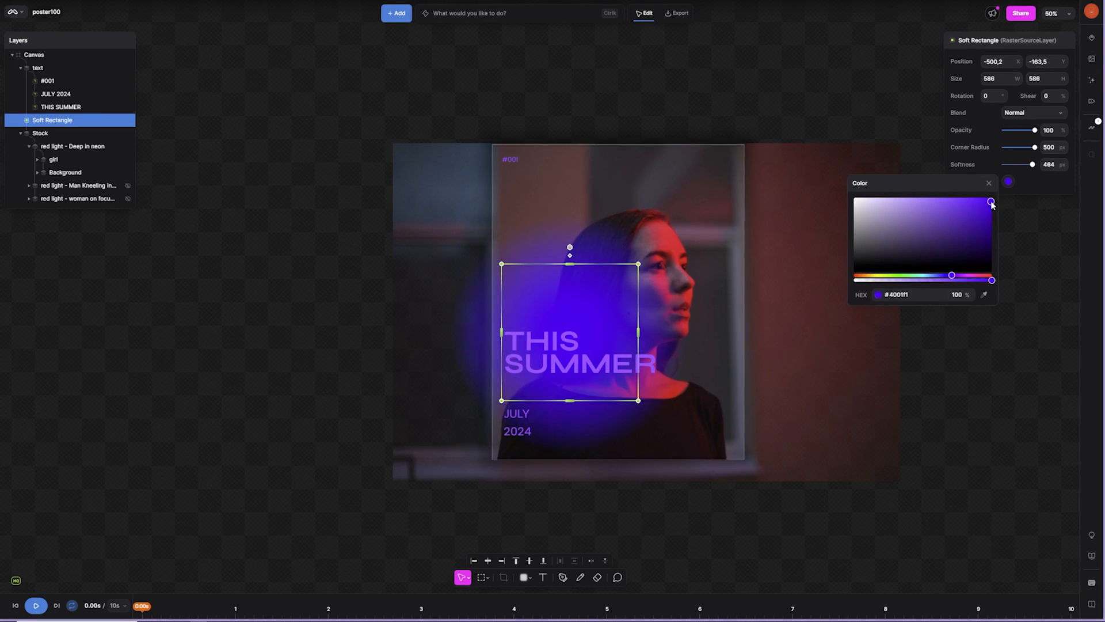
drag(44, 123, 61, 168)
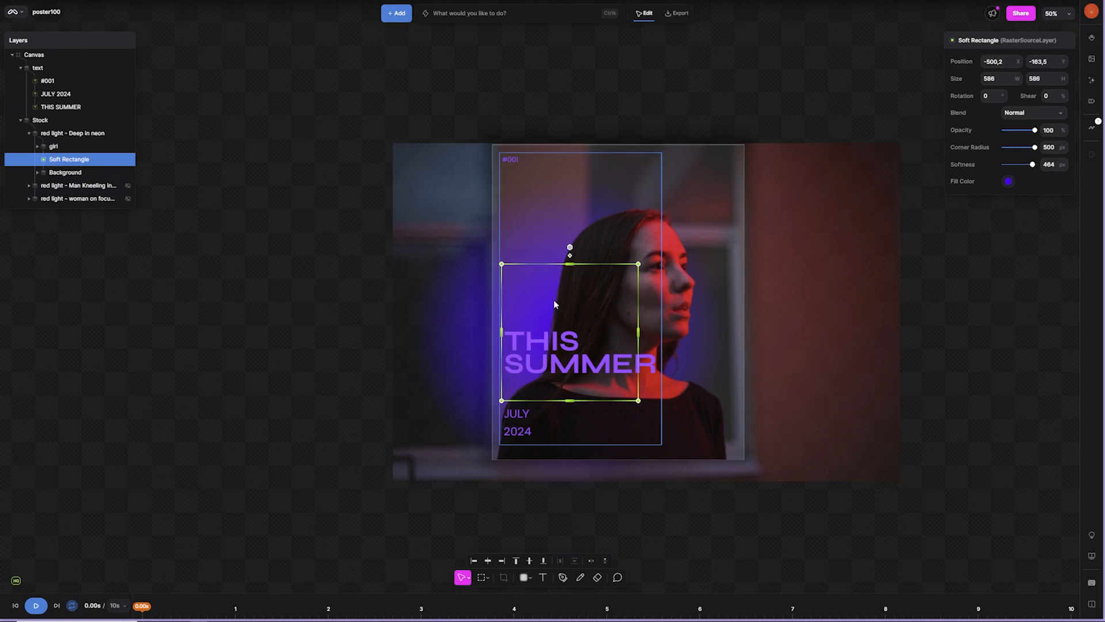
Shrink the blue glow to about 453.7 square at X -480.7, Y 0.6, and shift the Background photo to about X -930.5, Y -694.4.
mouse_move(565, 308)
mouse_down()
mouse_move(655, 283)
mouse_move(579, 326)
mouse_move(571, 313)
mouse_up()
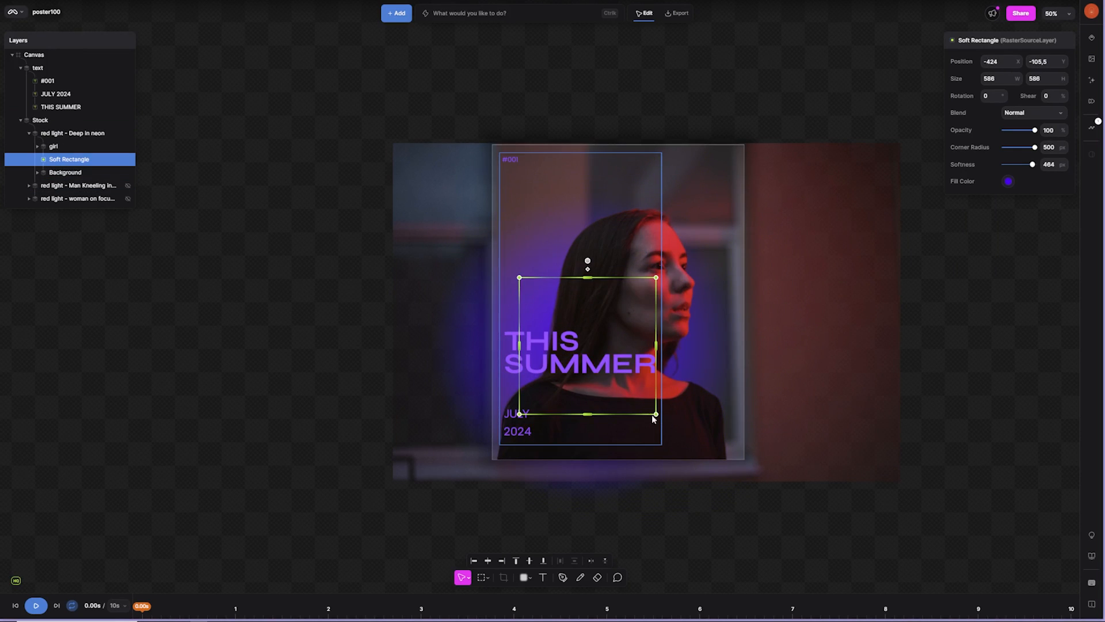
drag(658, 415, 624, 382)
drag(590, 309, 575, 338)
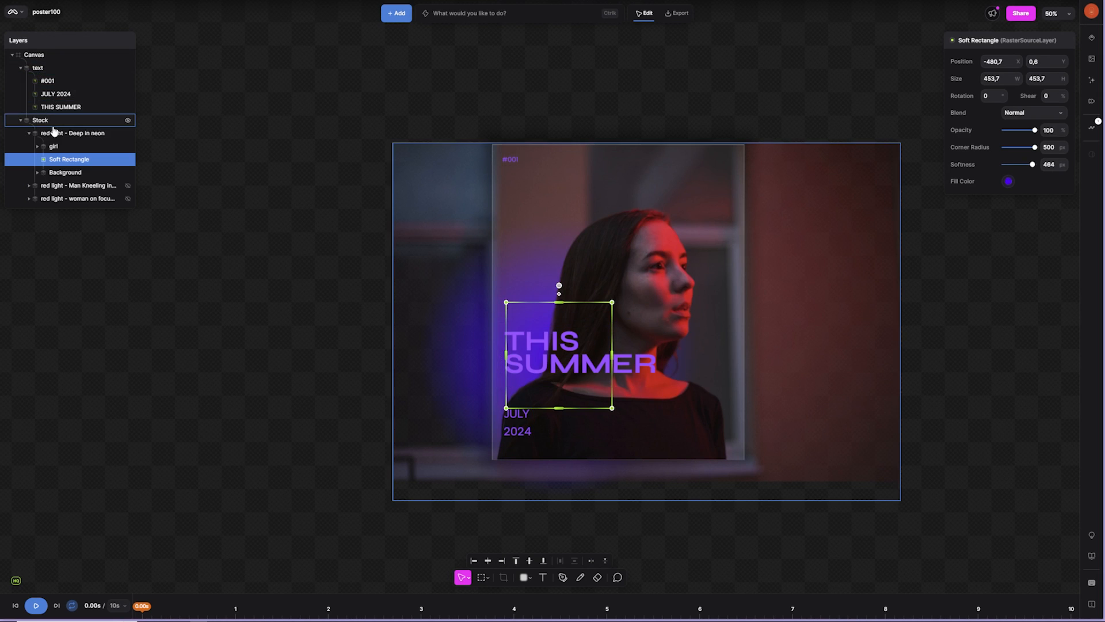
mouse_move(443, 238)
mouse_down()
mouse_move(504, 227)
mouse_move(377, 223)
mouse_move(412, 261)
mouse_move(451, 240)
mouse_up()
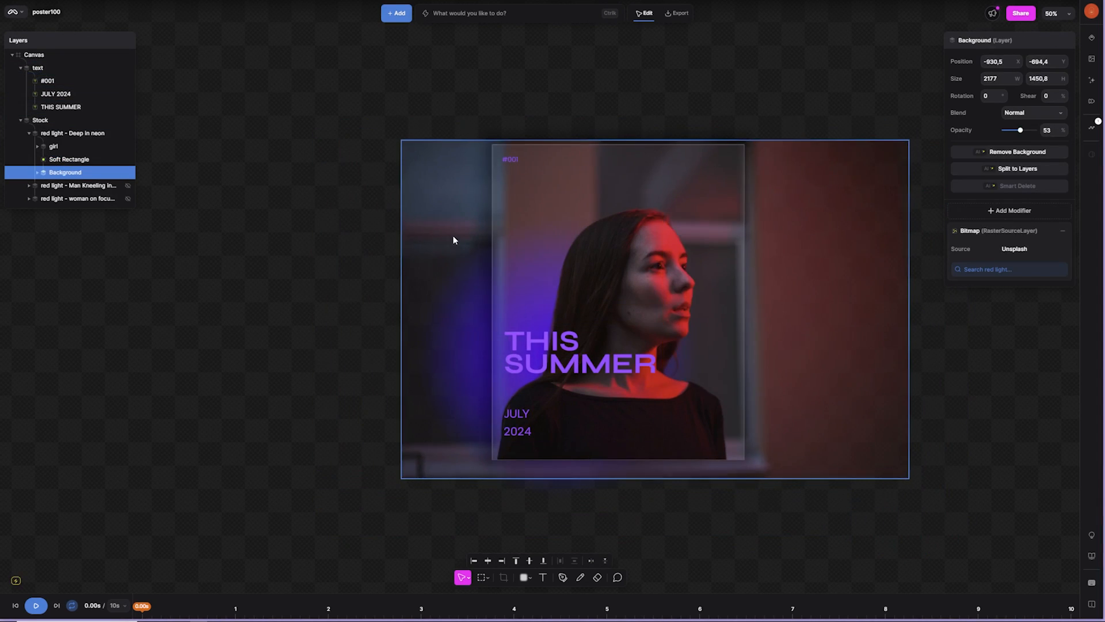
Collapse the text group and group it together with the Stock group.
click(32, 69)
shift+click(36, 80)
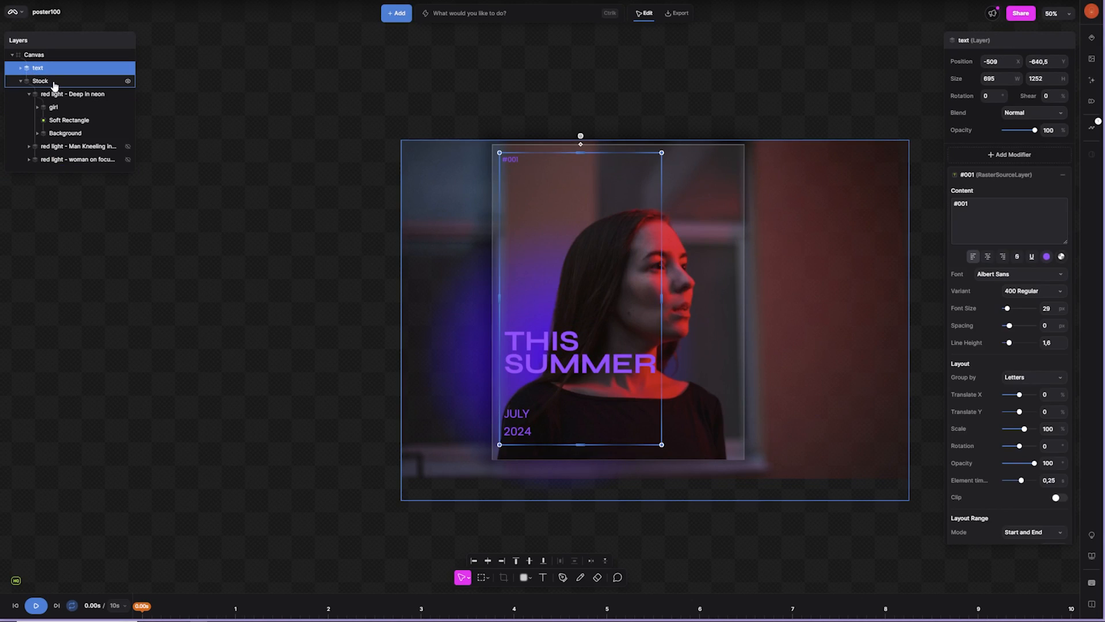
right_click(55, 85)
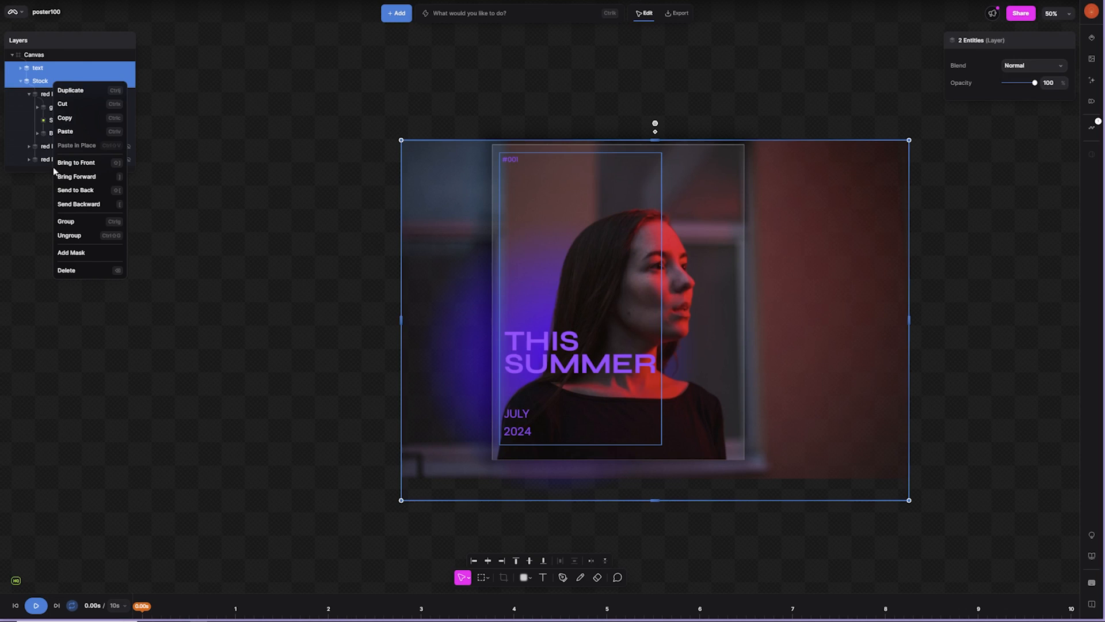
click(77, 225)
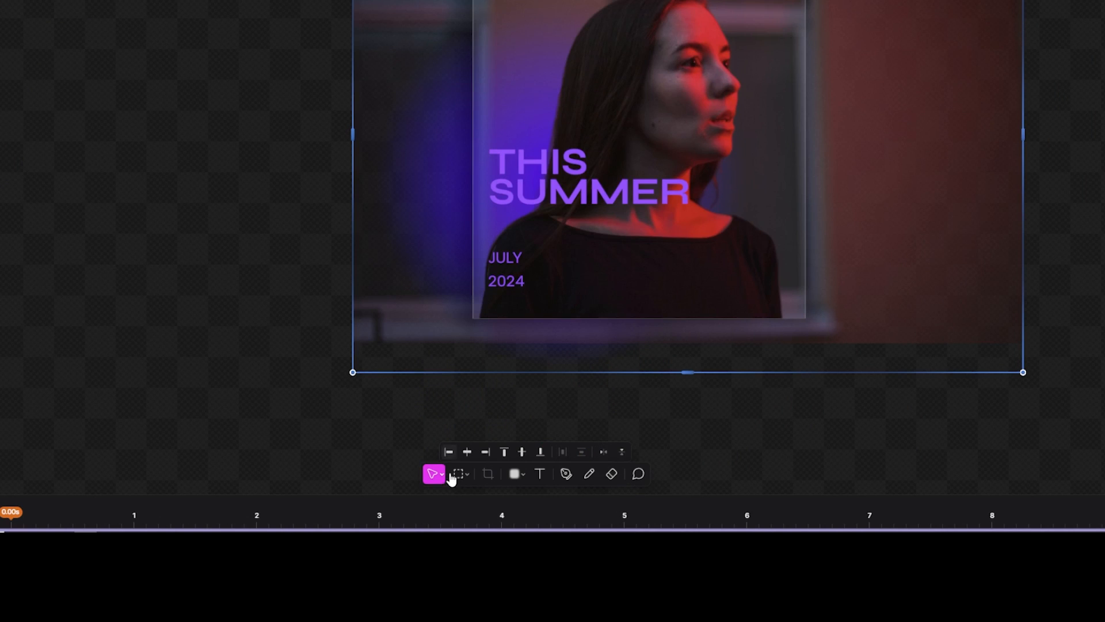
Make a rectangular selection about 1094 by 1360 around the poster frame and apply it as a mask on the Group.
click(464, 480)
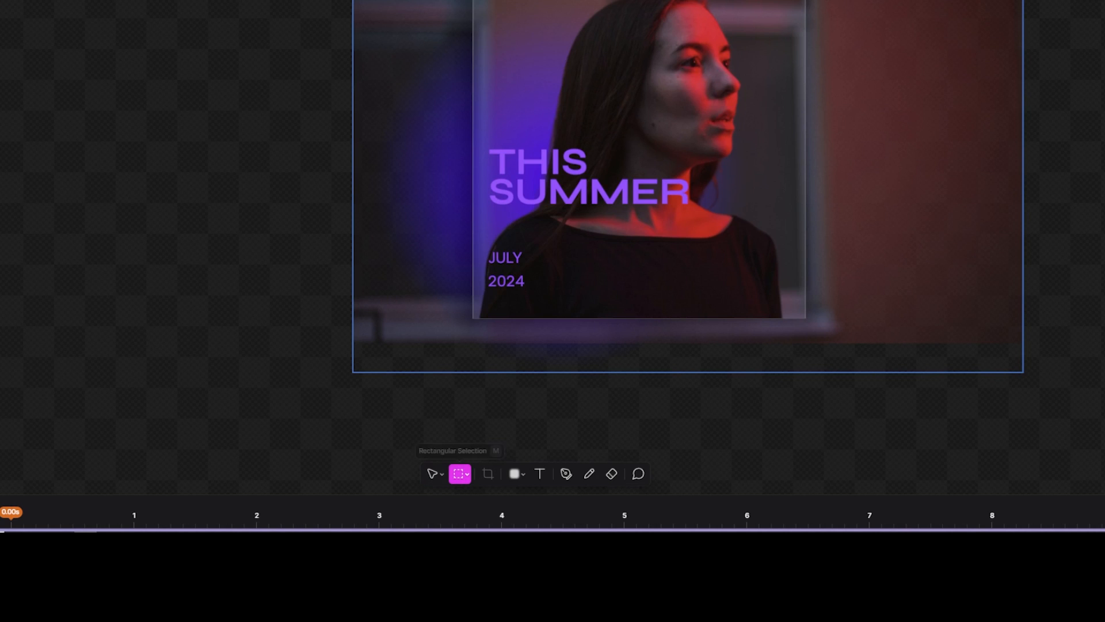
mouse_move(472, 0)
mouse_down()
mouse_move(819, 344)
mouse_move(809, 320)
mouse_up()
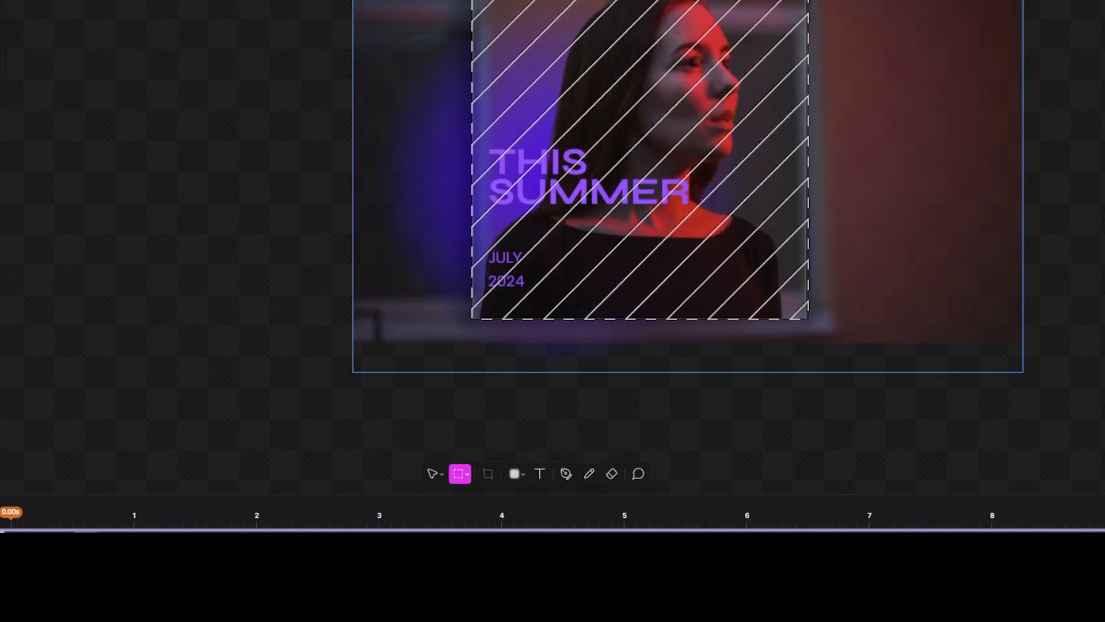
key(Return)
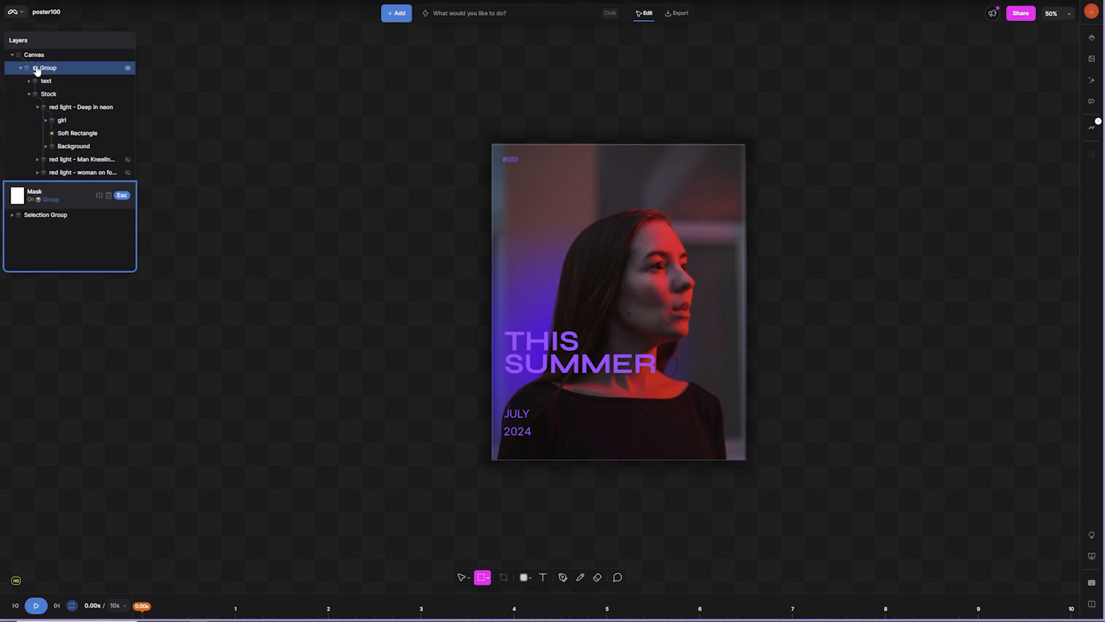
Resize the Selection Group inside the Group's mask to about 1125.7 by 1364 at X -552.2, Y -681.5, and leave mask editing.
click(46, 215)
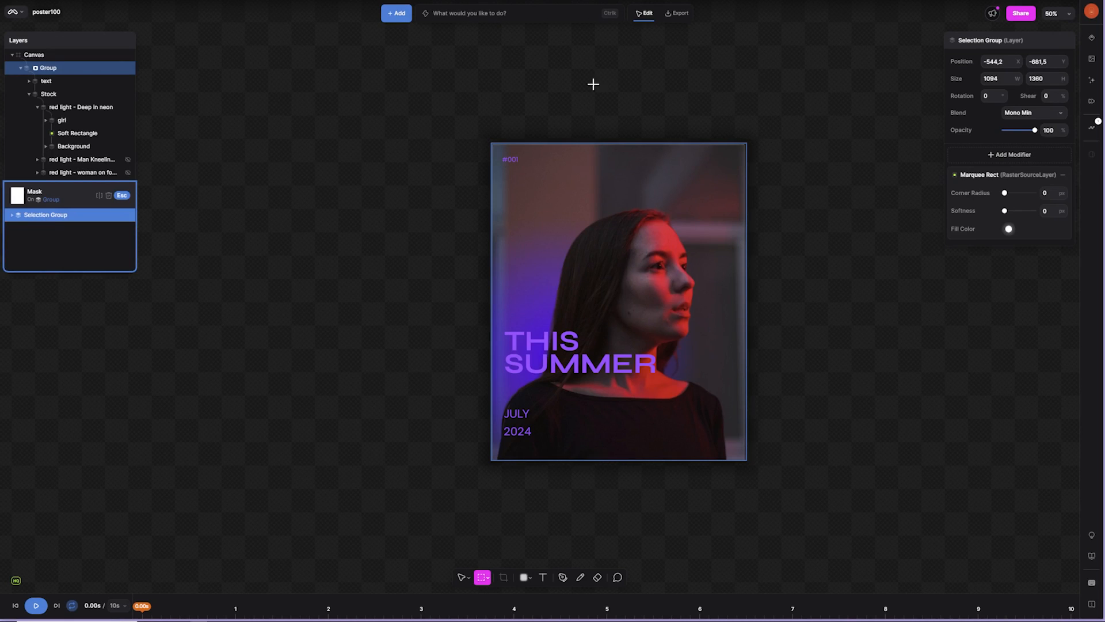
click(461, 577)
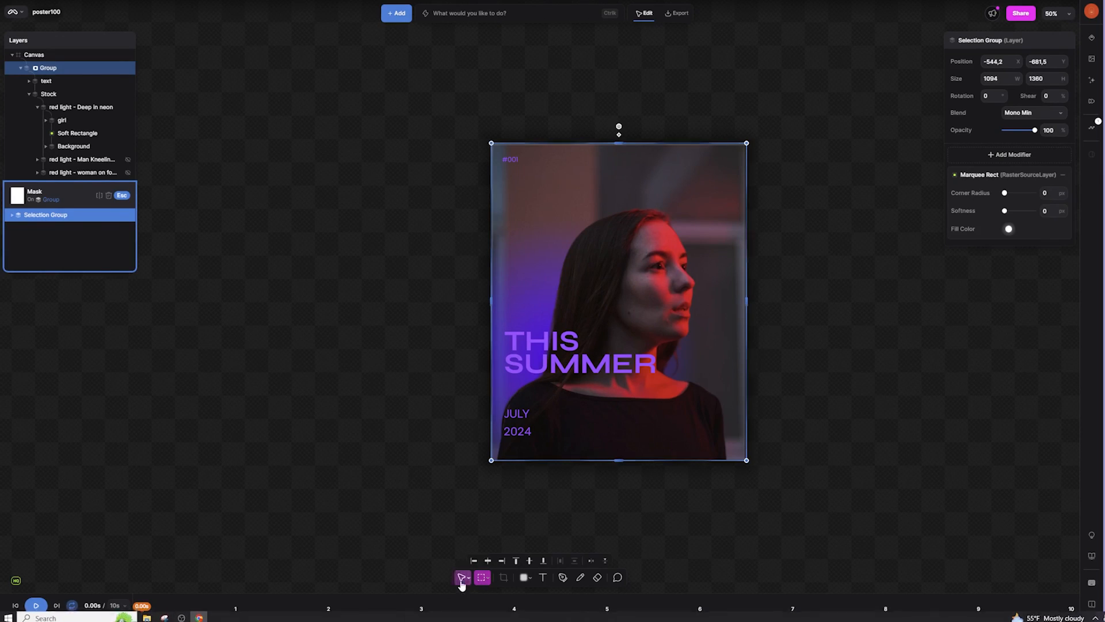
drag(491, 299, 621, 302)
drag(621, 343, 485, 377)
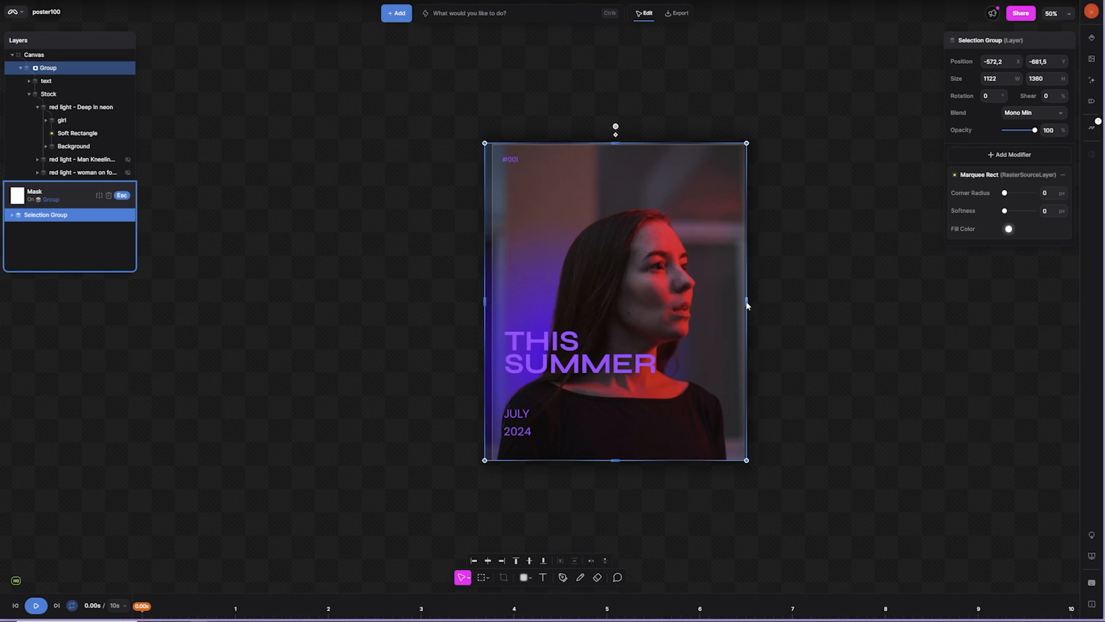
drag(747, 301, 752, 301)
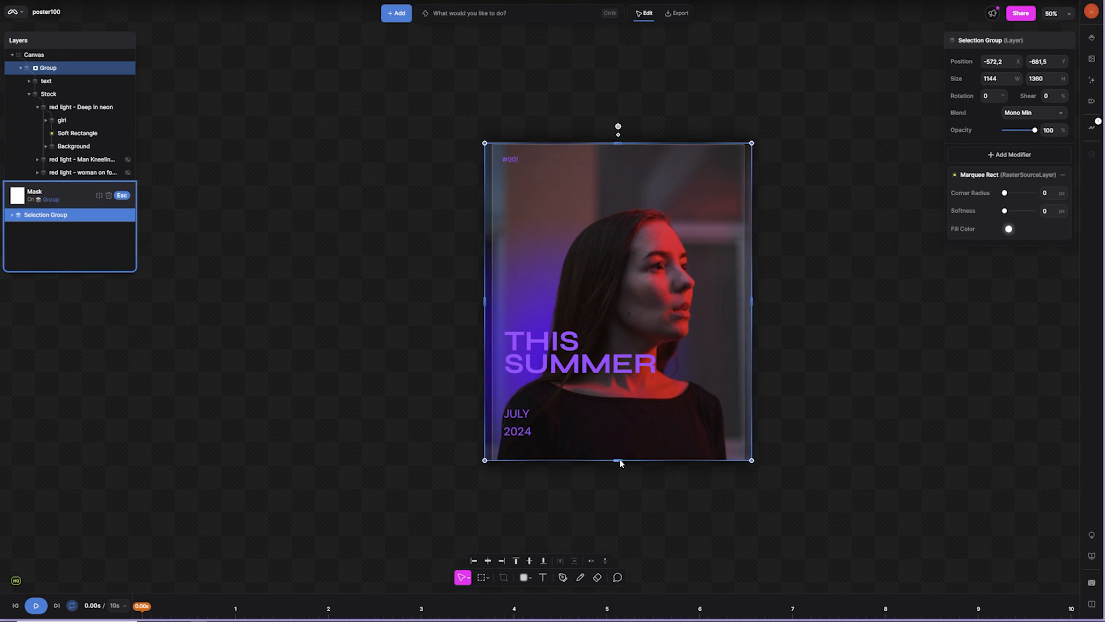
drag(619, 458, 622, 462)
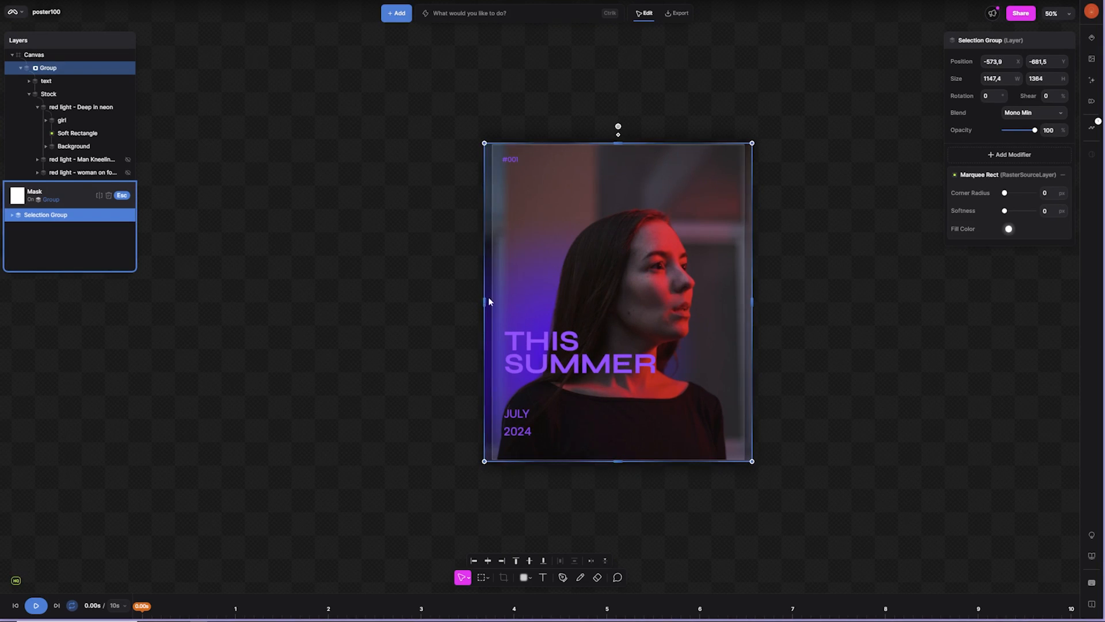
drag(488, 300, 490, 302)
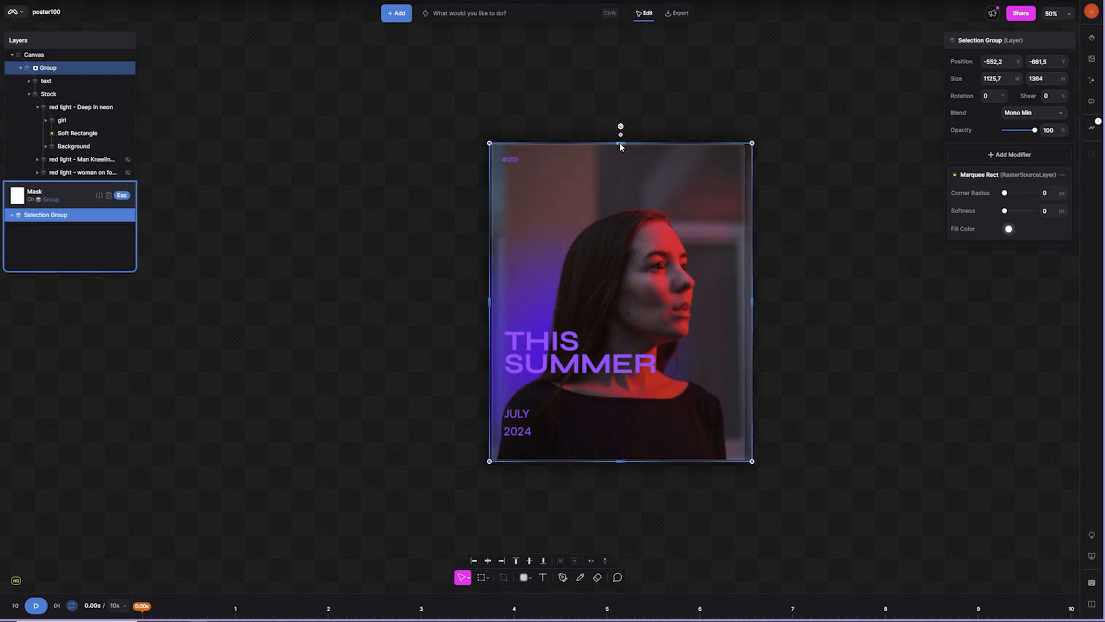
key(Escape)
Try to narrow the masked Group to about 1116 wide.
click(751, 302)
drag(751, 302, 753, 303)
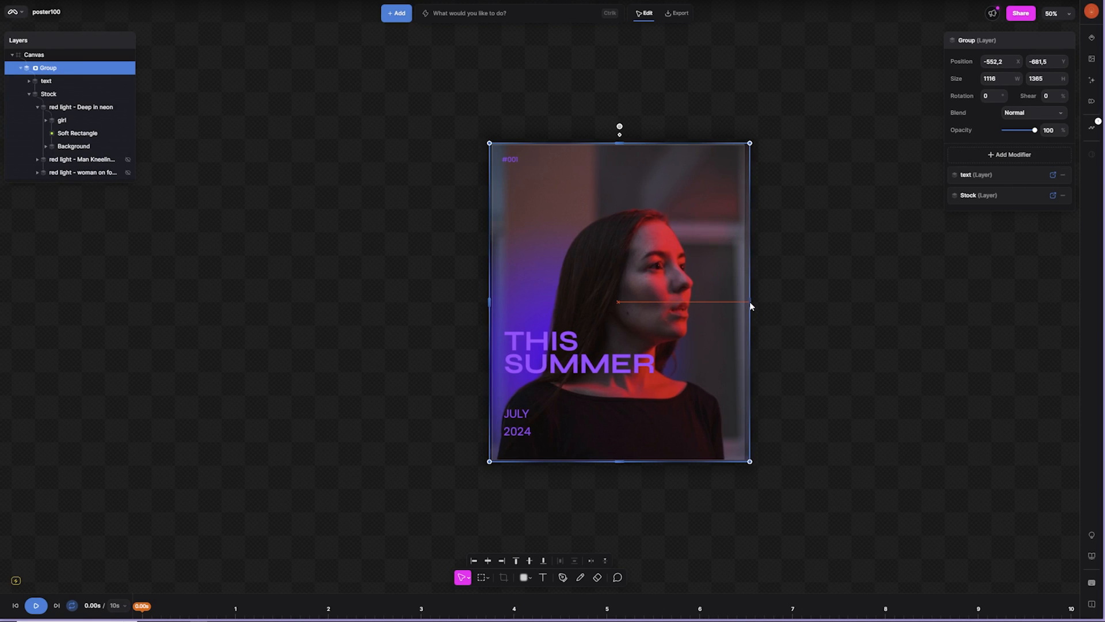
Draw a vector star about 622 by 606 in the Group's mask across the poster's right edge, filled with white #ffffff.
click(36, 69)
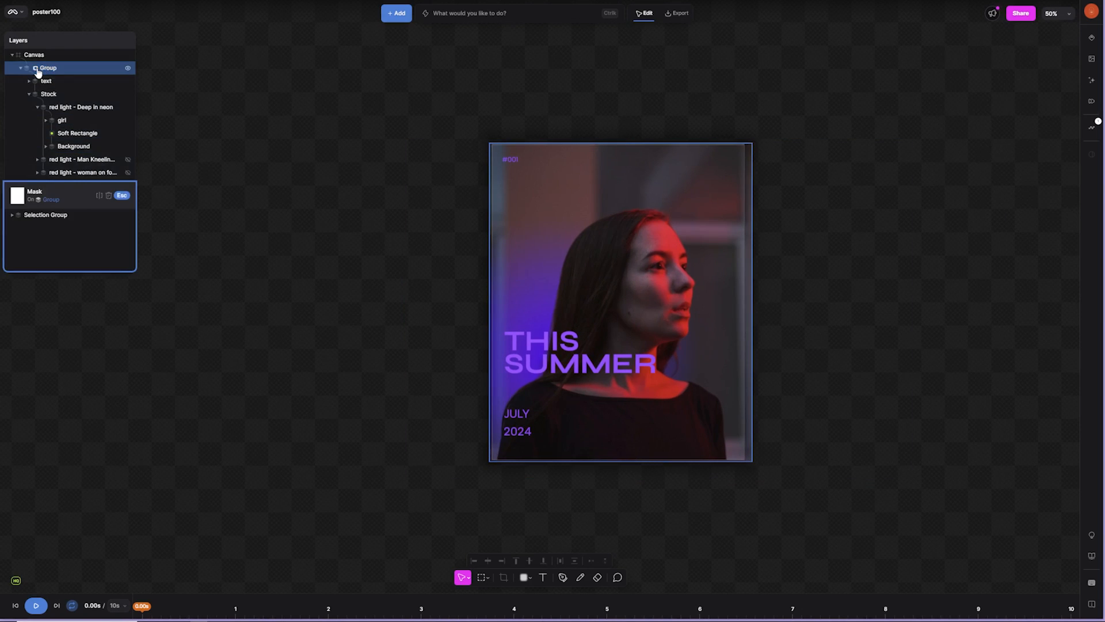
click(41, 215)
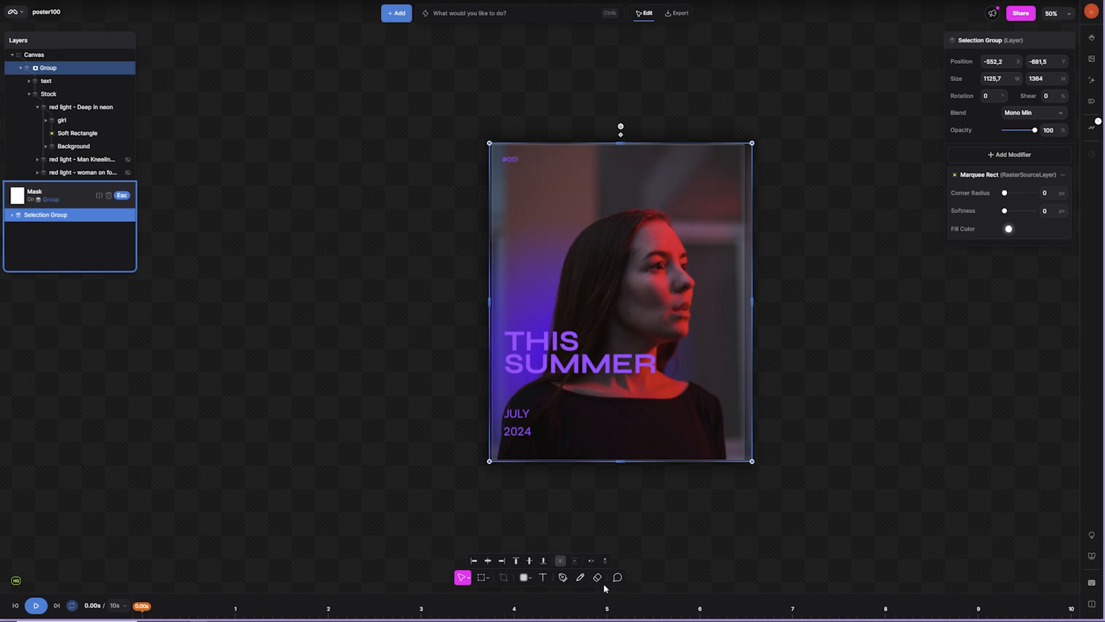
click(524, 578)
click(529, 579)
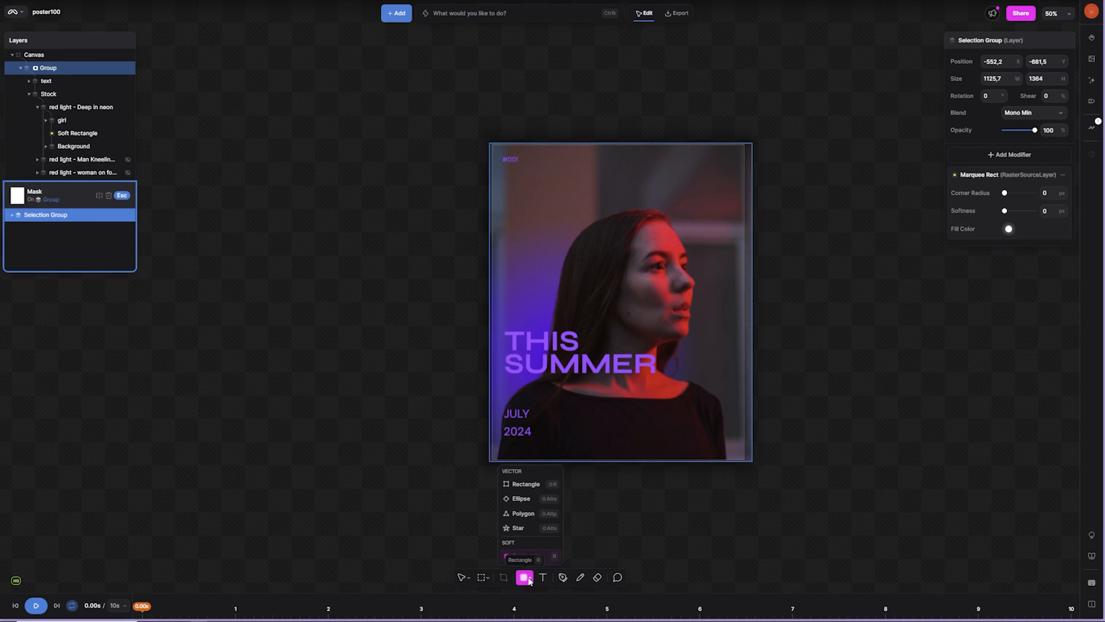
click(527, 525)
drag(700, 258, 845, 399)
drag(1029, 205, 1002, 216)
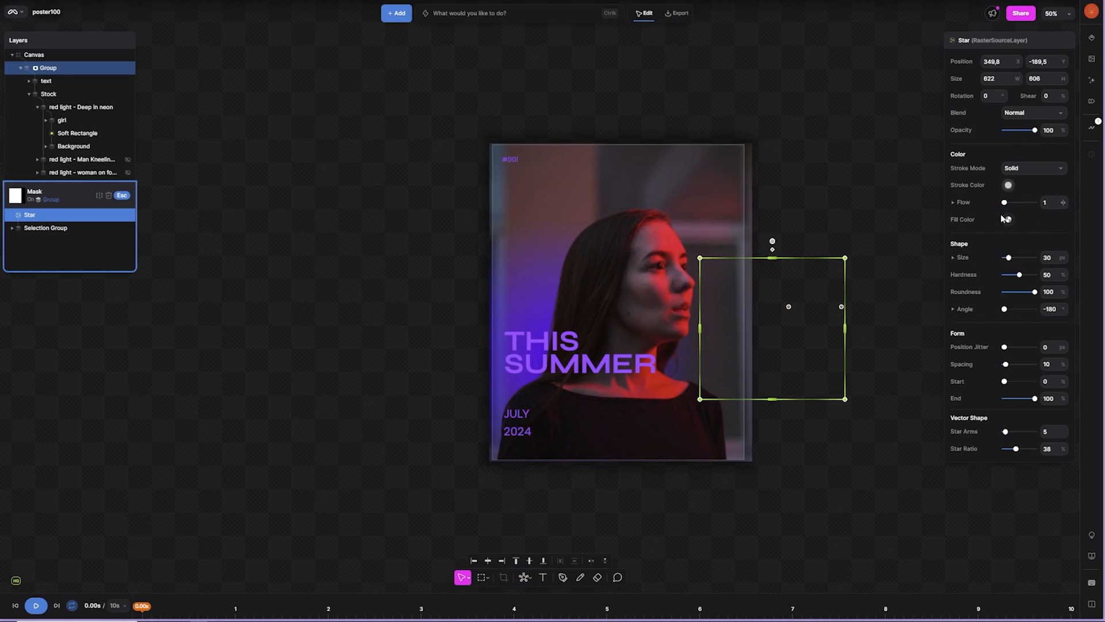
click(1007, 220)
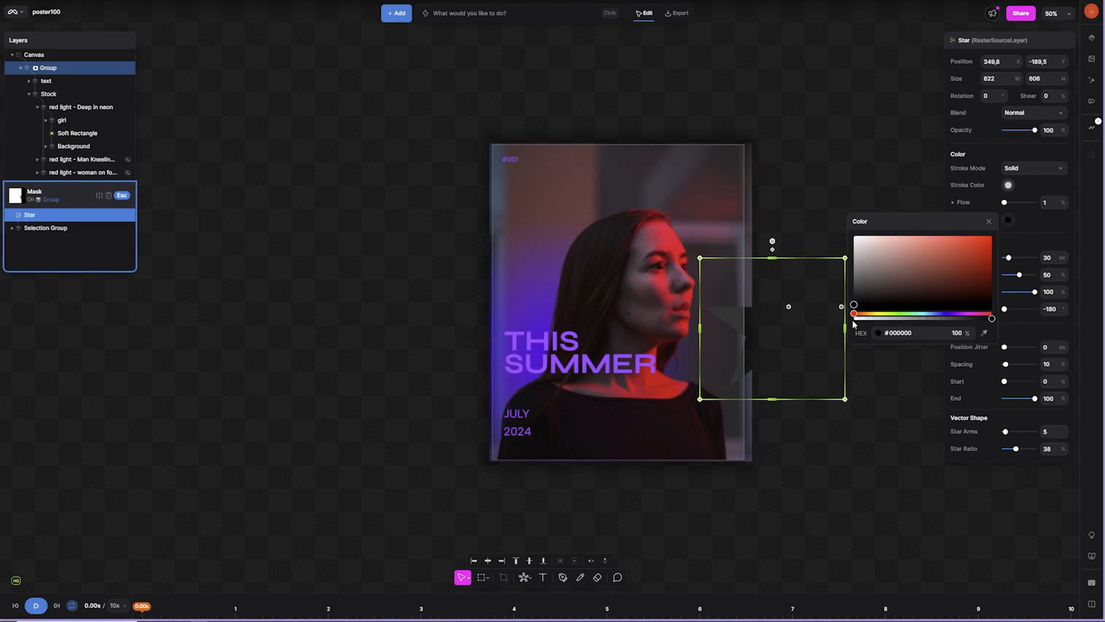
drag(868, 297, 847, 200)
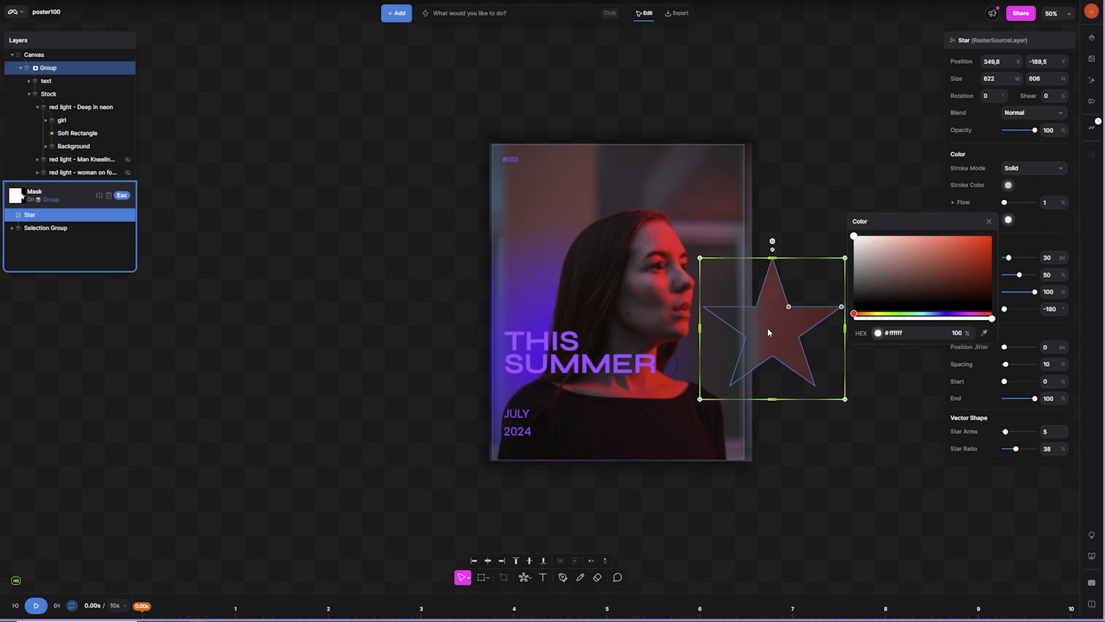
Move the mask star to about X 183, Y -73.5, and delete it before leaving mask editing.
drag(773, 321, 746, 344)
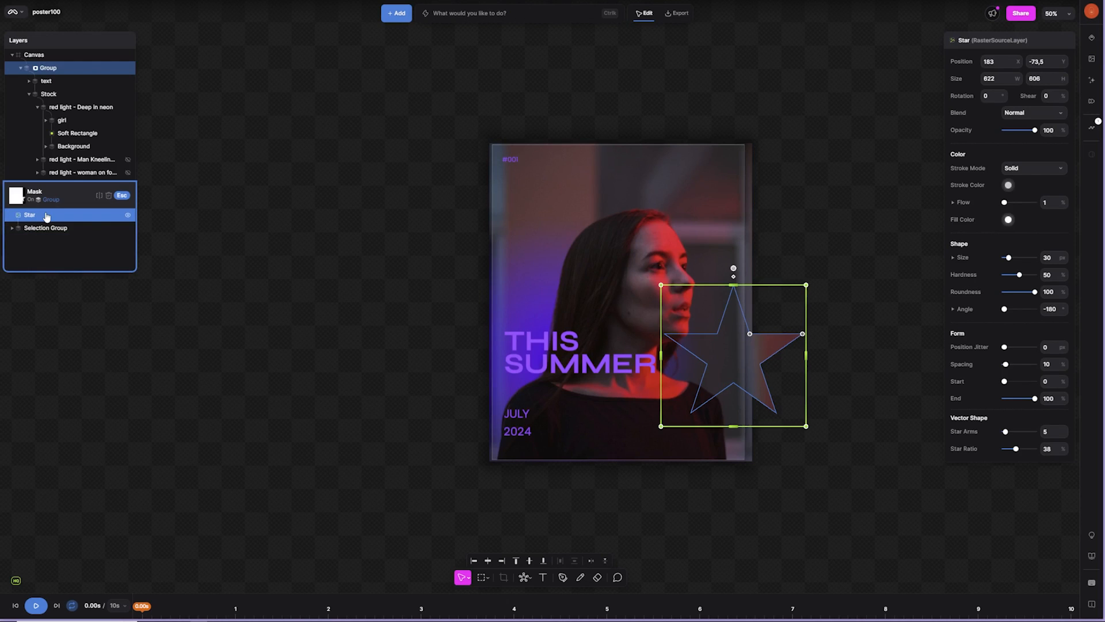
key(Delete)
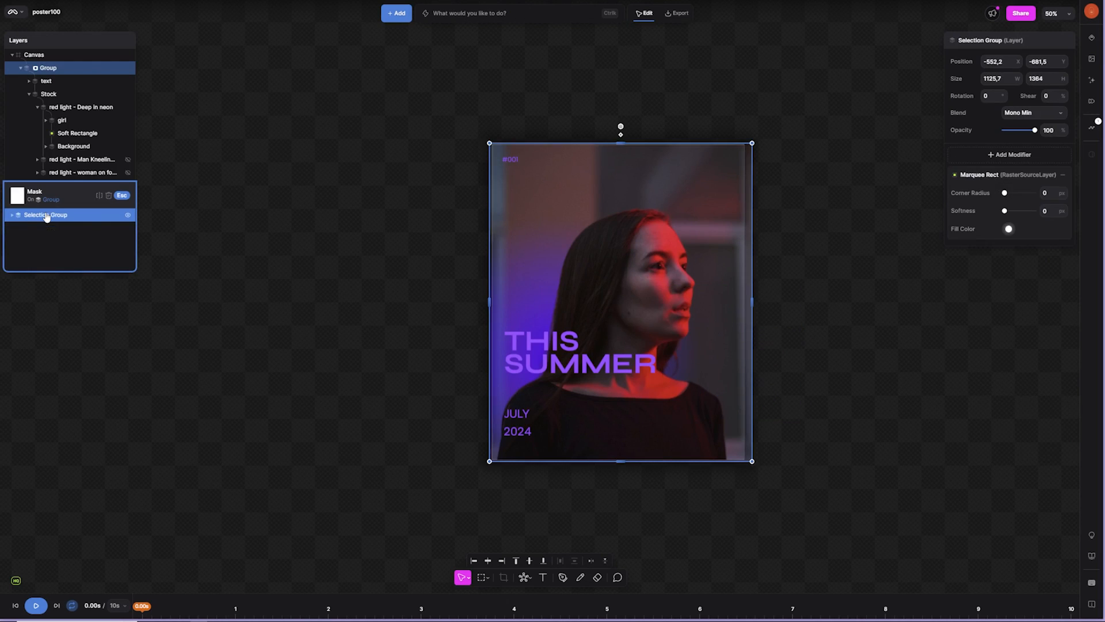
click(39, 69)
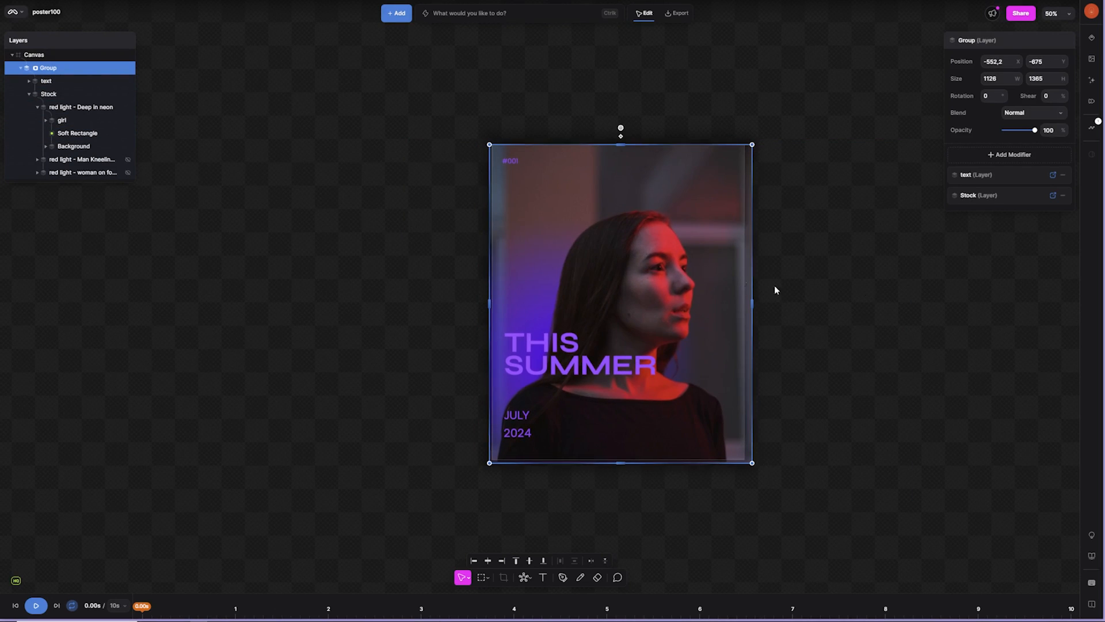
Shift the girl cut-out slightly to the left within the masked poster.
click(72, 124)
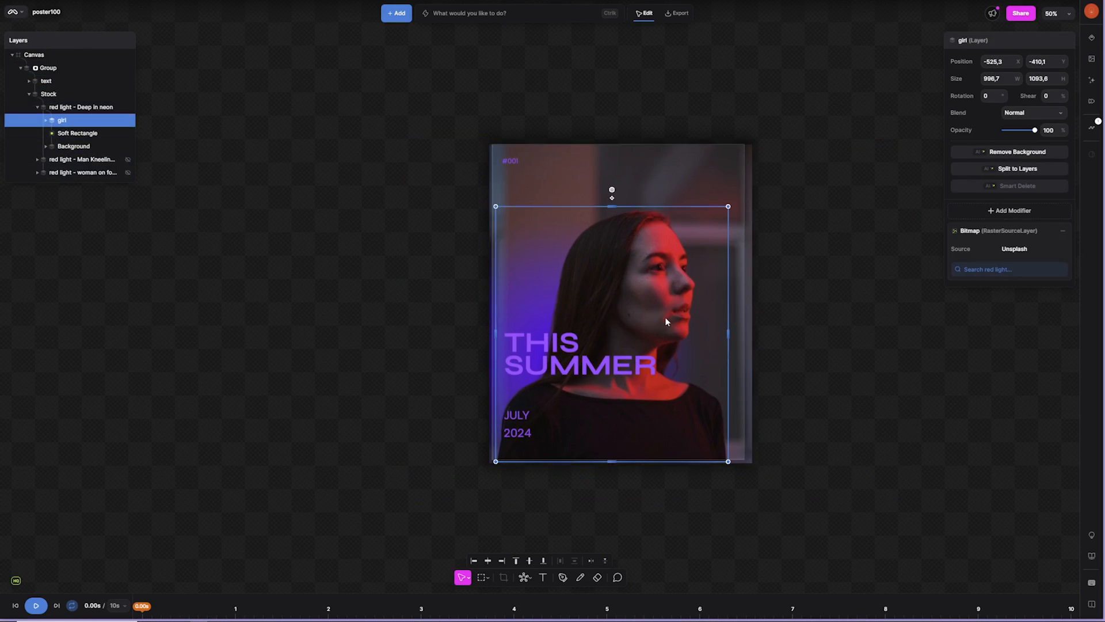
mouse_move(667, 317)
mouse_down()
mouse_move(621, 313)
mouse_move(652, 320)
mouse_up()
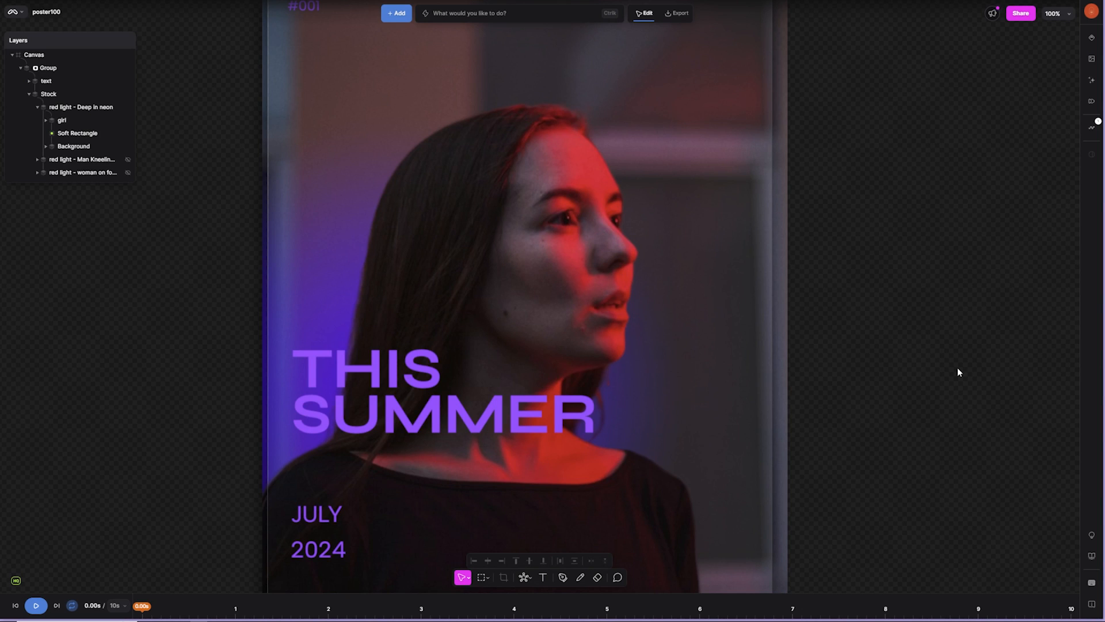
Preview the New, Fill, Color, Blur/Sharpen and Adjust modifiers on the poster in the modifier library.
click(1092, 38)
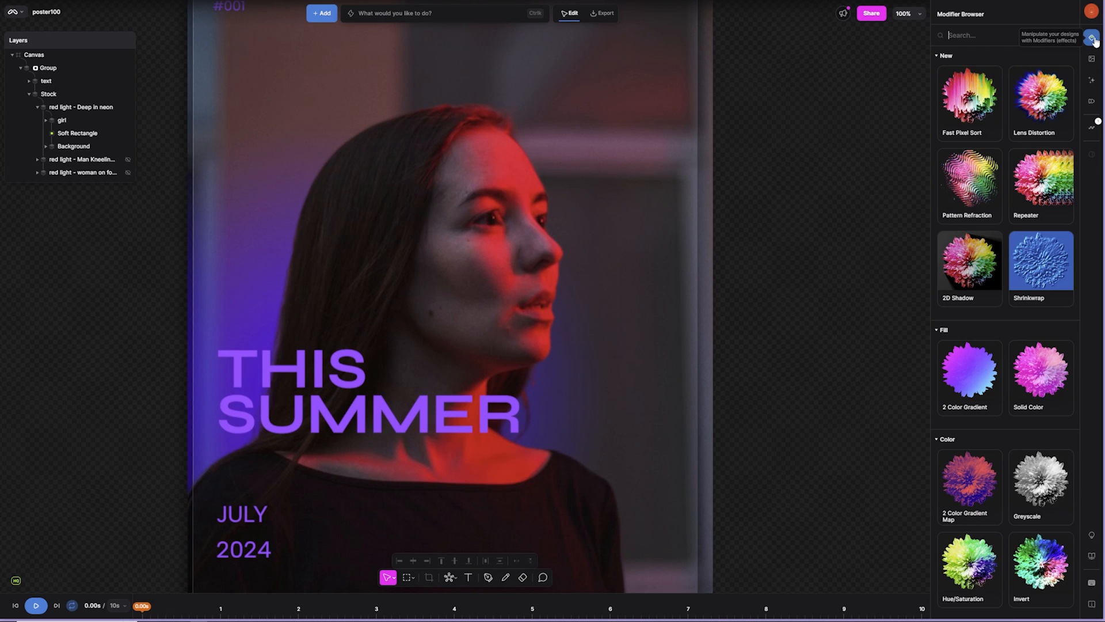
click(975, 68)
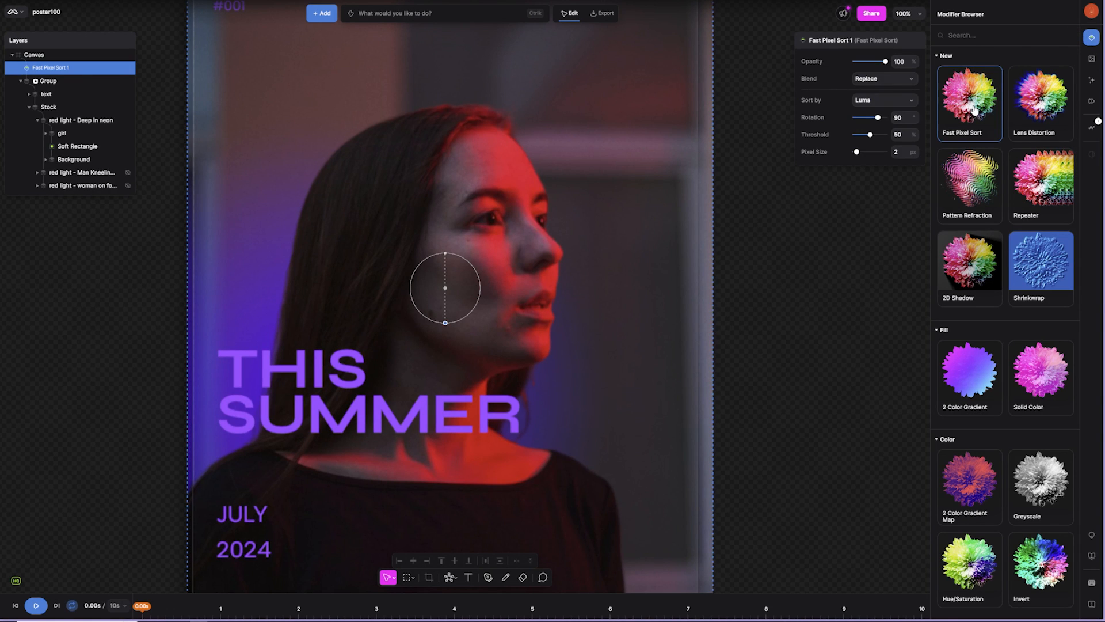
click(1029, 107)
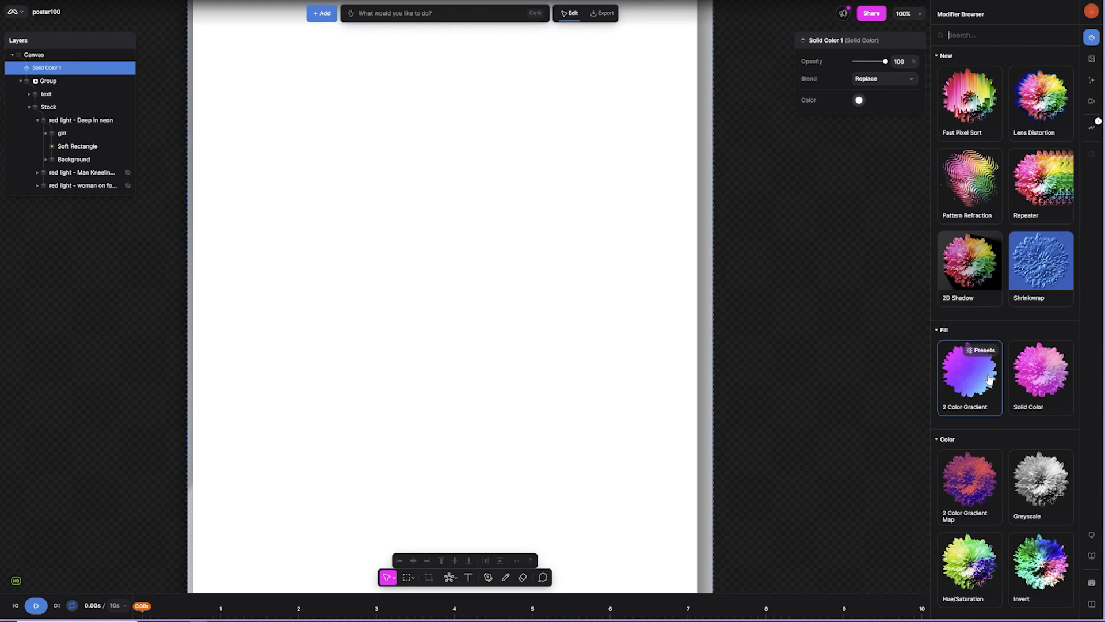
scroll(1041, 486, down, 3)
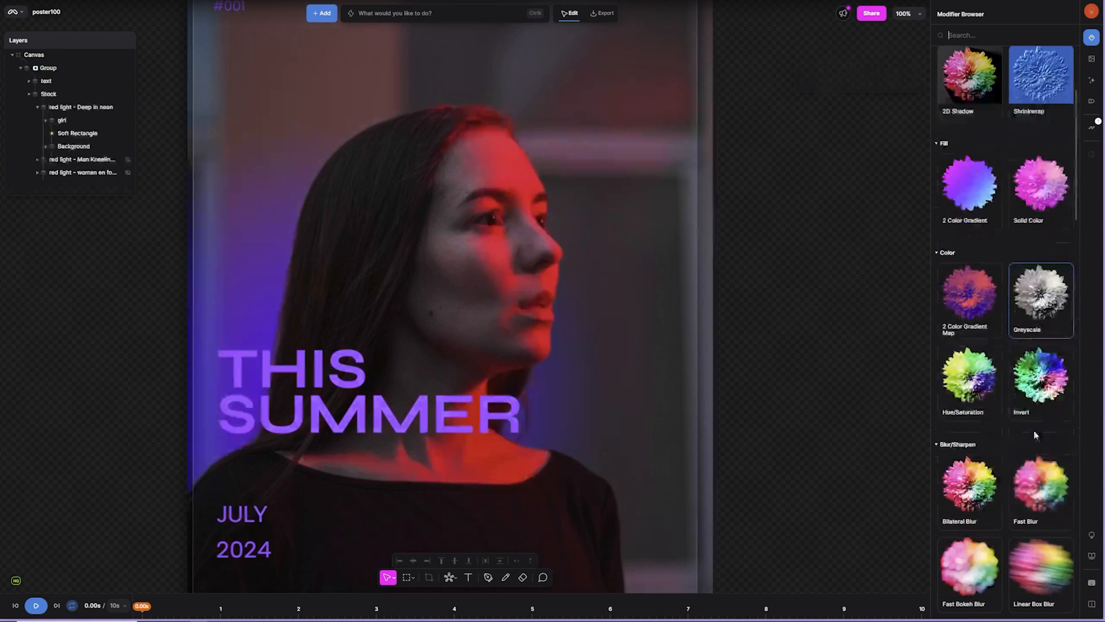
scroll(971, 394, down, 3)
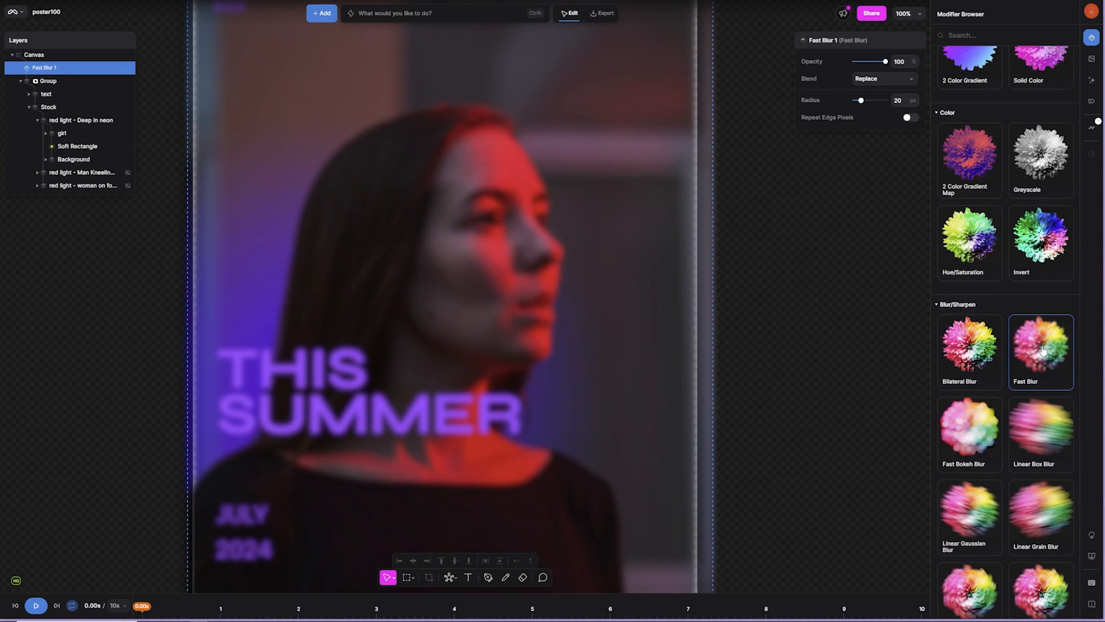
scroll(1042, 349, down, 3)
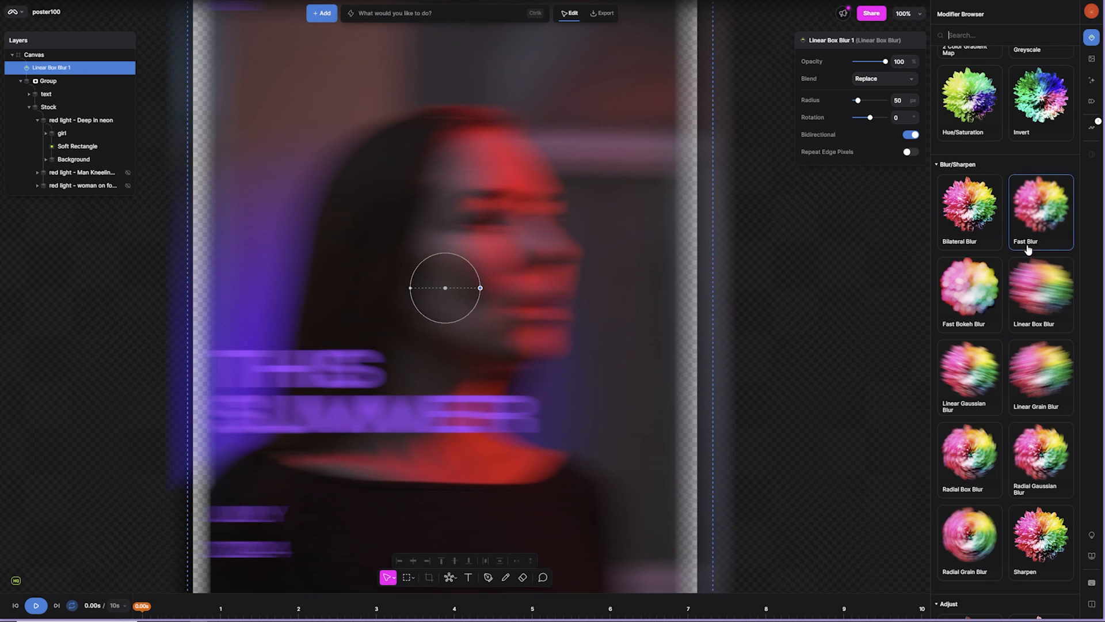
scroll(1031, 296, down, 2)
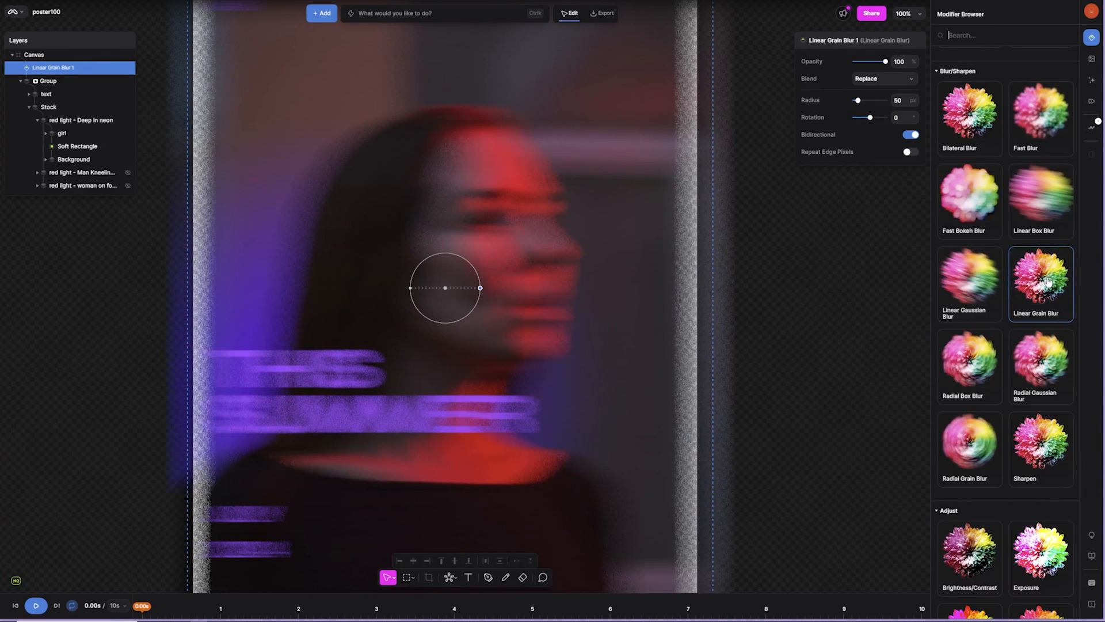
scroll(979, 294, down, 3)
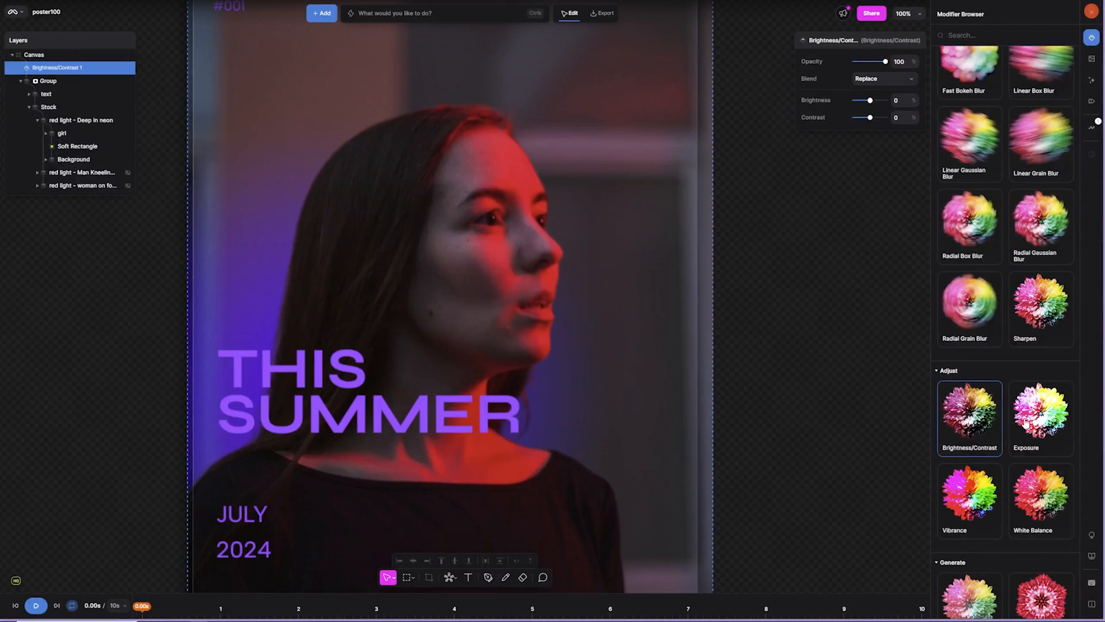
Preview the Generate, Stylize and Distort modifiers on the poster, including Add noise, Edge, Shrinkwrap, RGB Displace and Tile Shift.
scroll(1028, 420, down, 3)
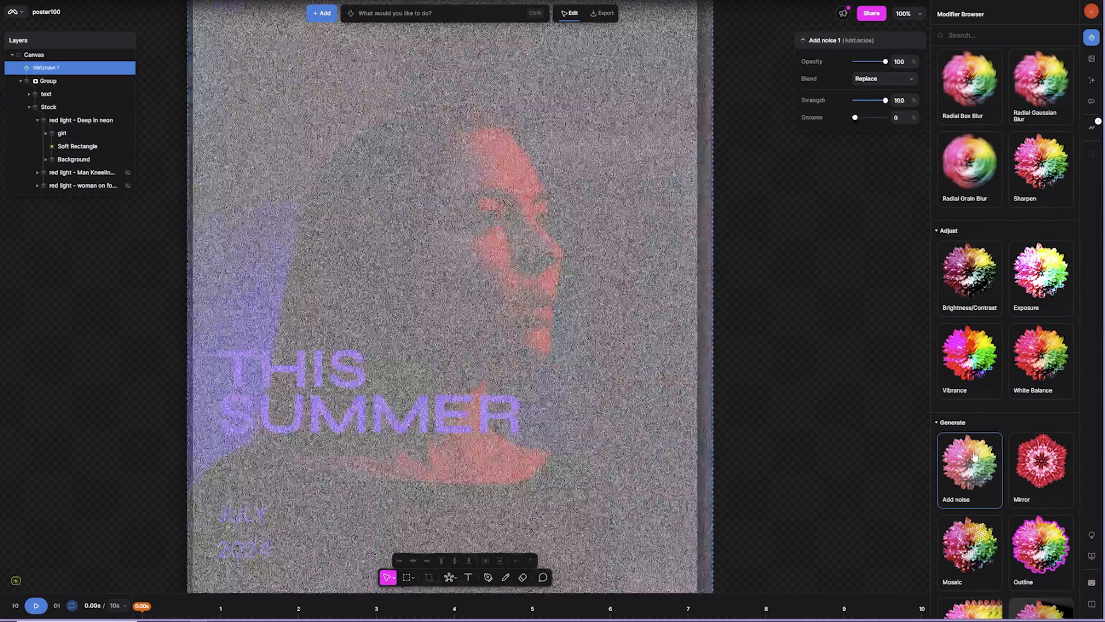
scroll(1043, 431, down, 7)
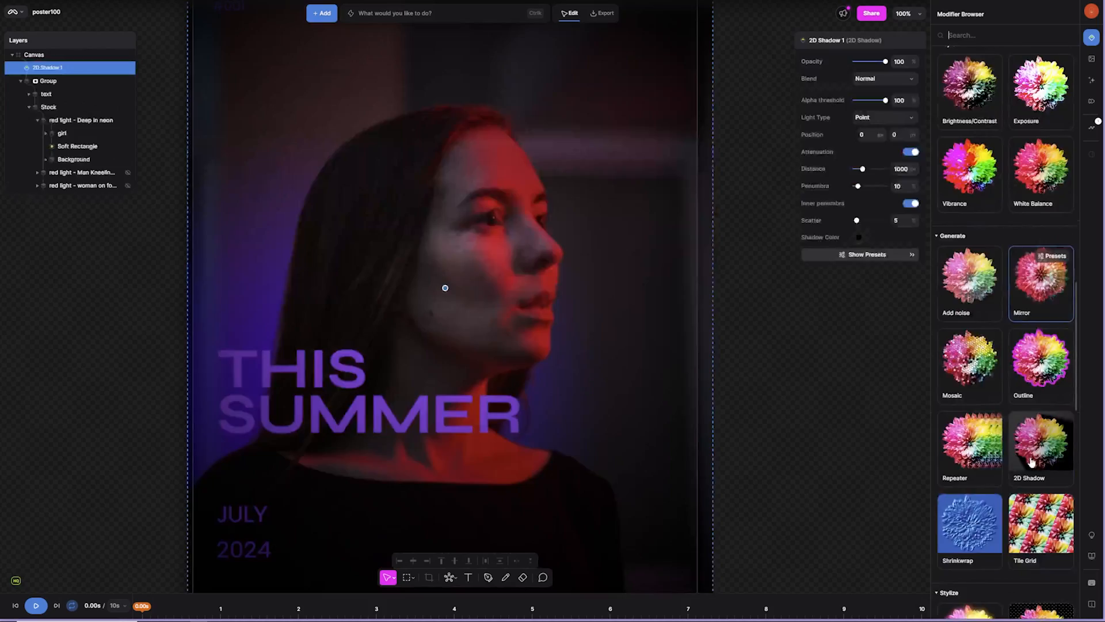
scroll(1030, 389, down, 3)
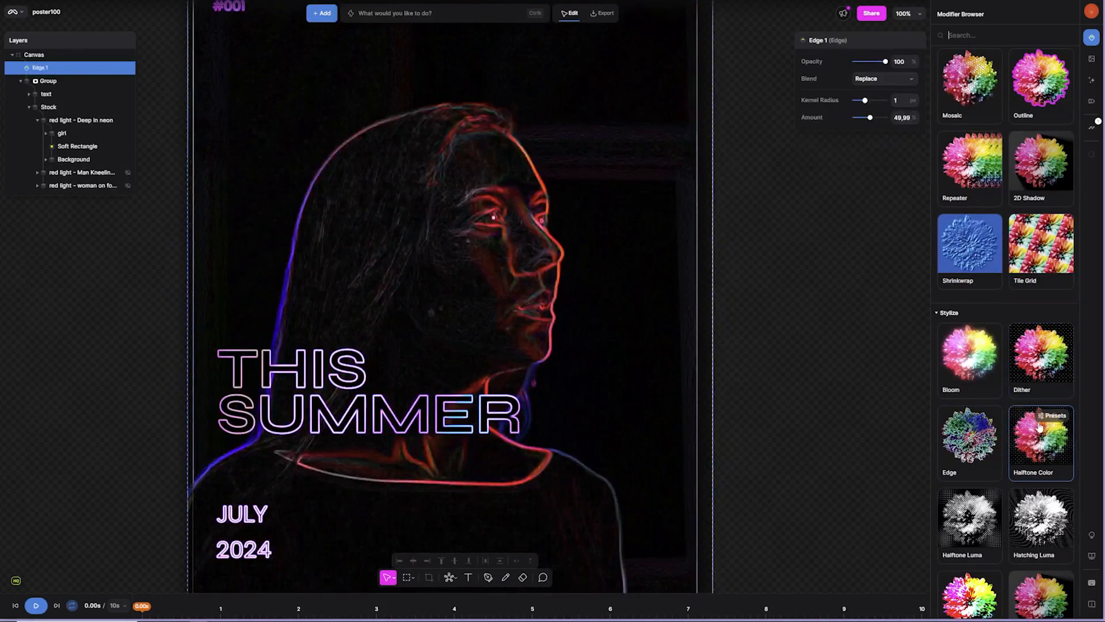
scroll(1040, 521, down, 3)
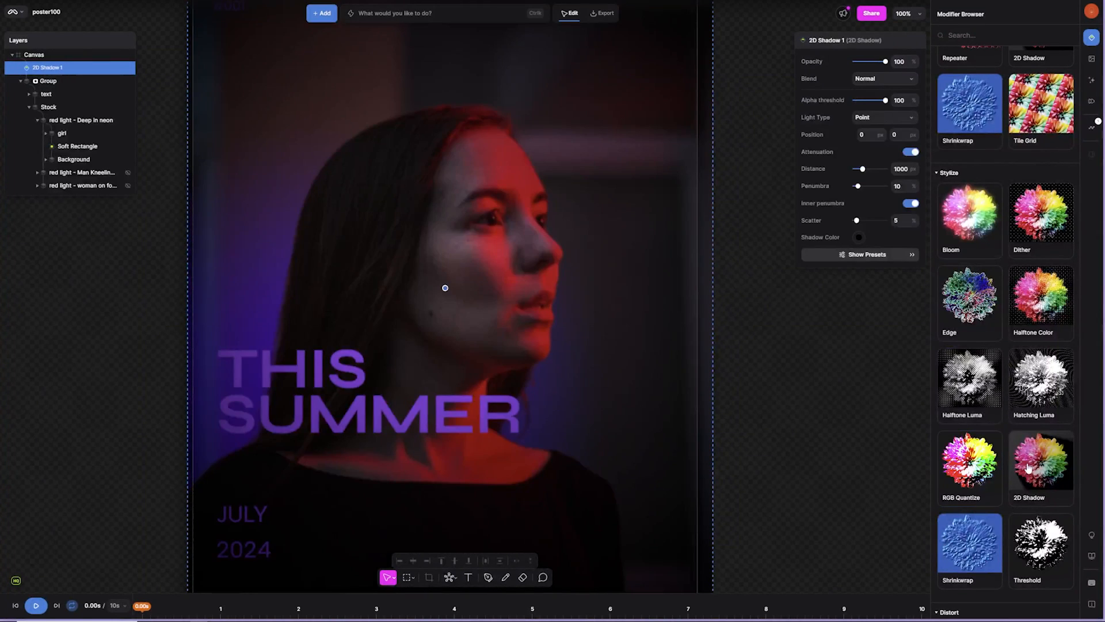
scroll(1014, 474, down, 3)
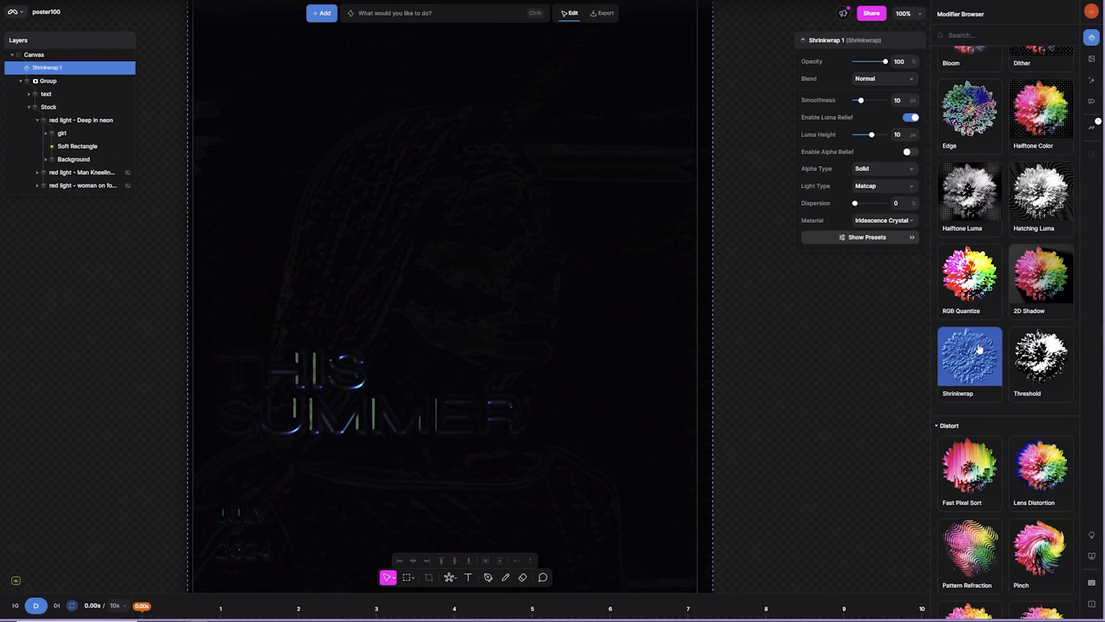
scroll(1042, 481, down, 3)
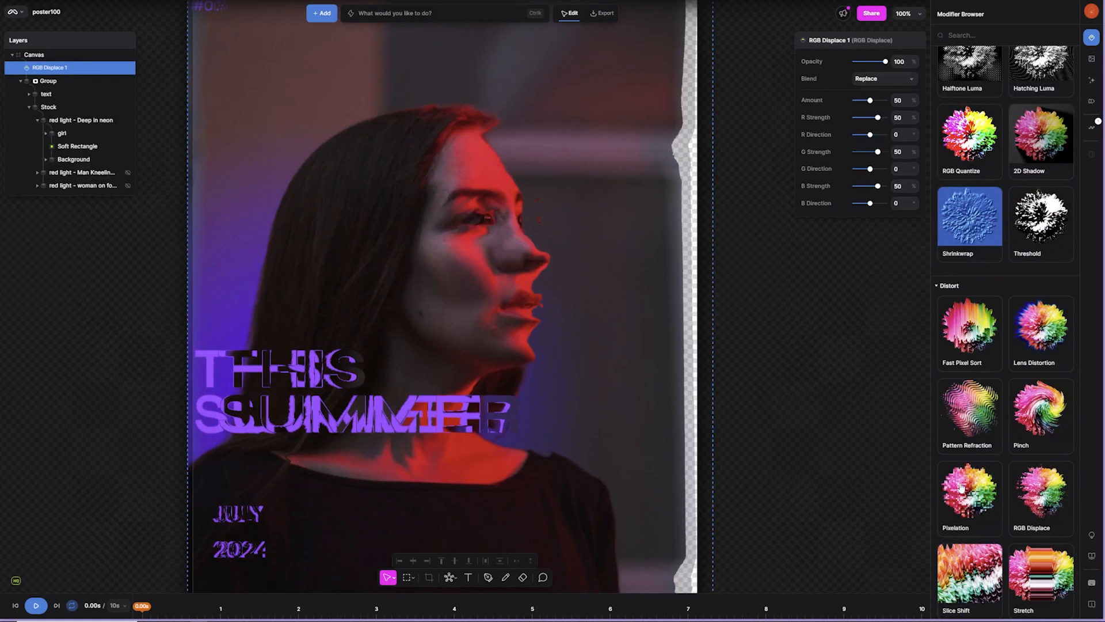
scroll(967, 489, down, 3)
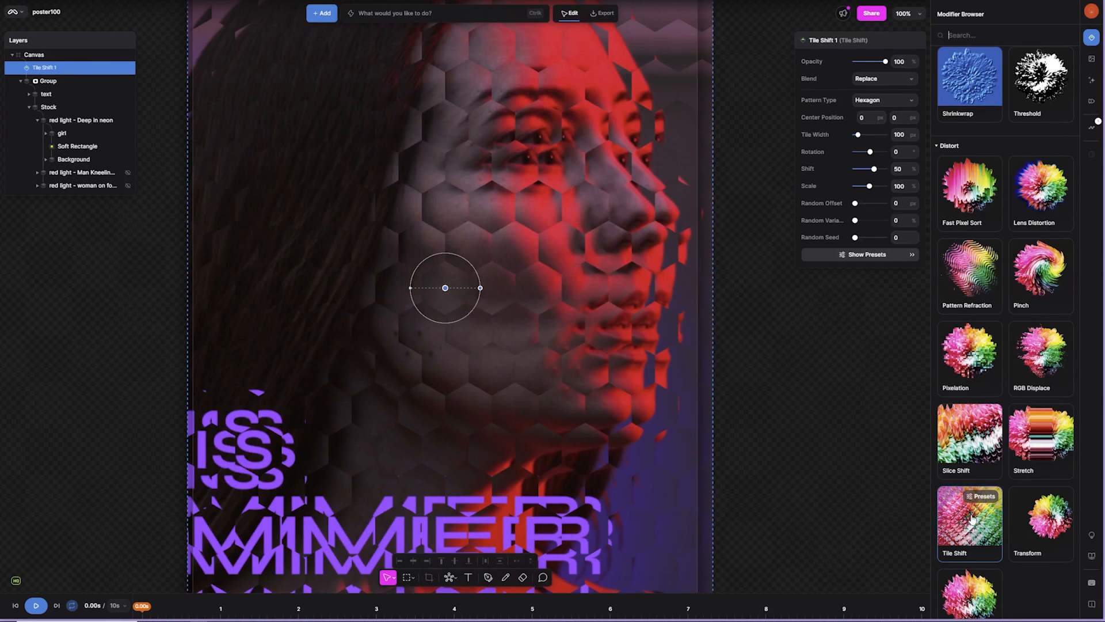
scroll(1007, 466, down, 1)
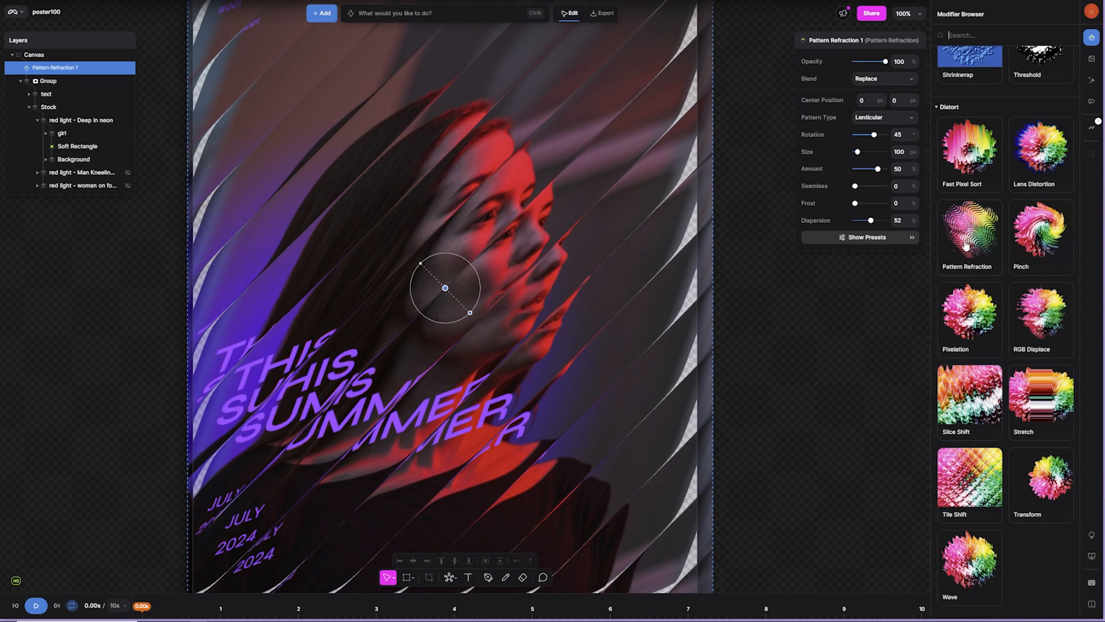
Add three stacked Pattern Refraction modifiers to the whole canvas and close the modifier library.
double_click(967, 246)
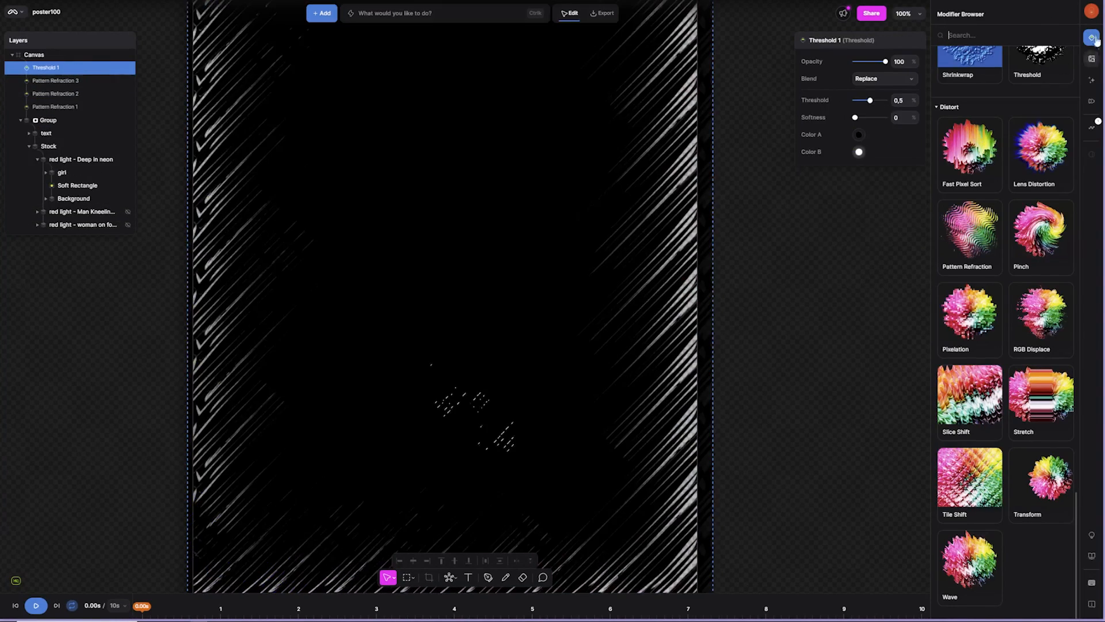
click(1091, 37)
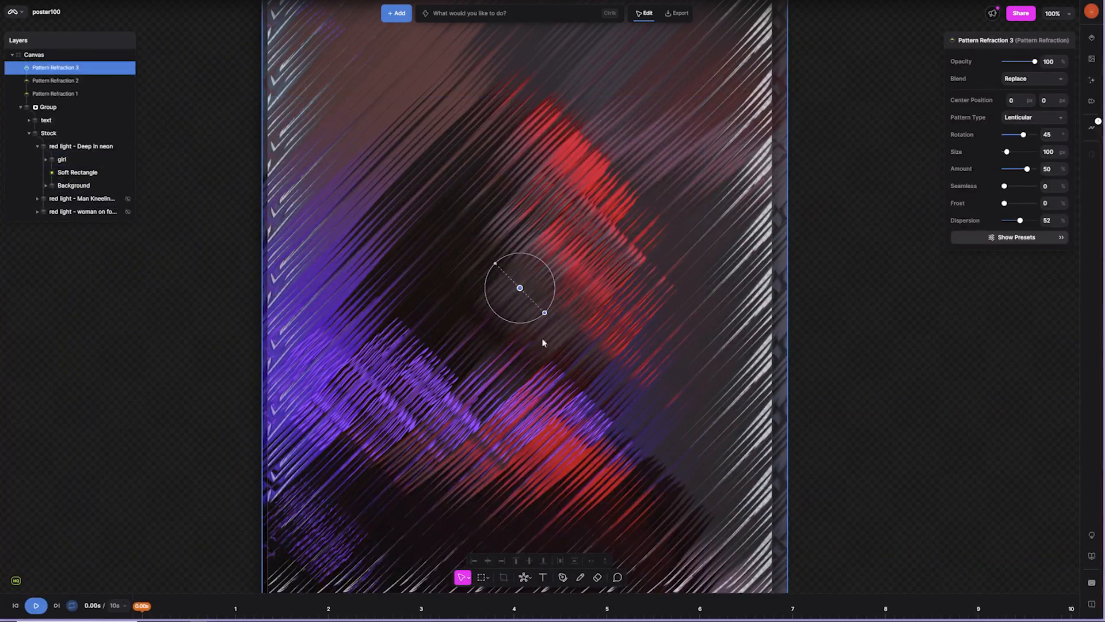
Try different rotations, centre positions and larger sizes on Pattern Refraction 2 and Pattern Refraction 3.
mouse_move(545, 312)
mouse_down()
mouse_move(554, 283)
mouse_move(532, 321)
mouse_move(501, 317)
mouse_move(605, 251)
mouse_move(527, 313)
mouse_up()
click(69, 81)
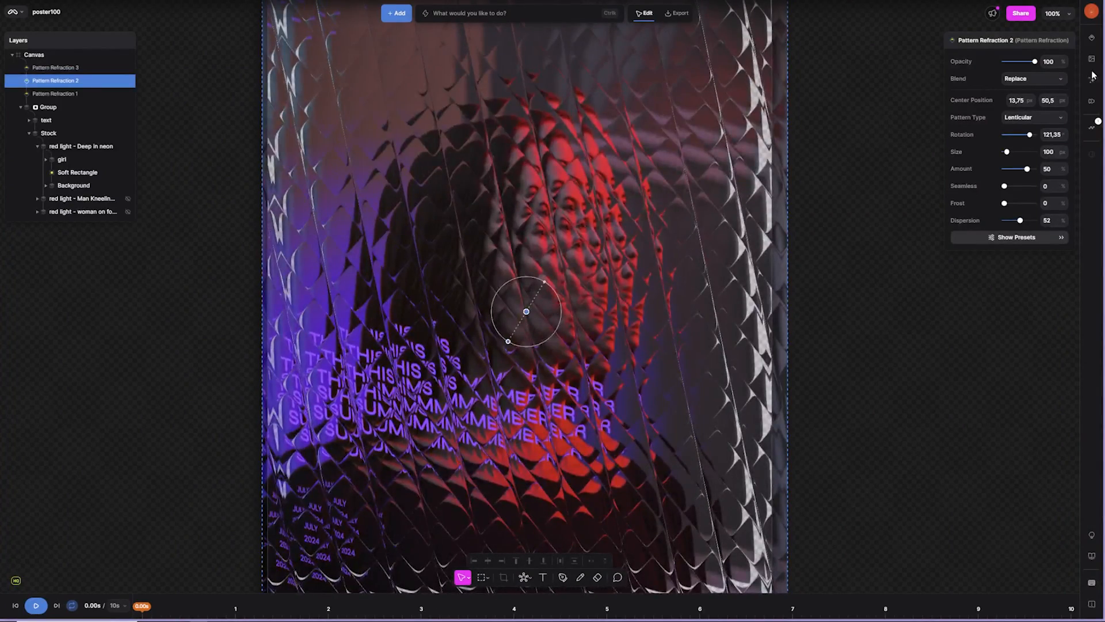
drag(1007, 153, 1010, 153)
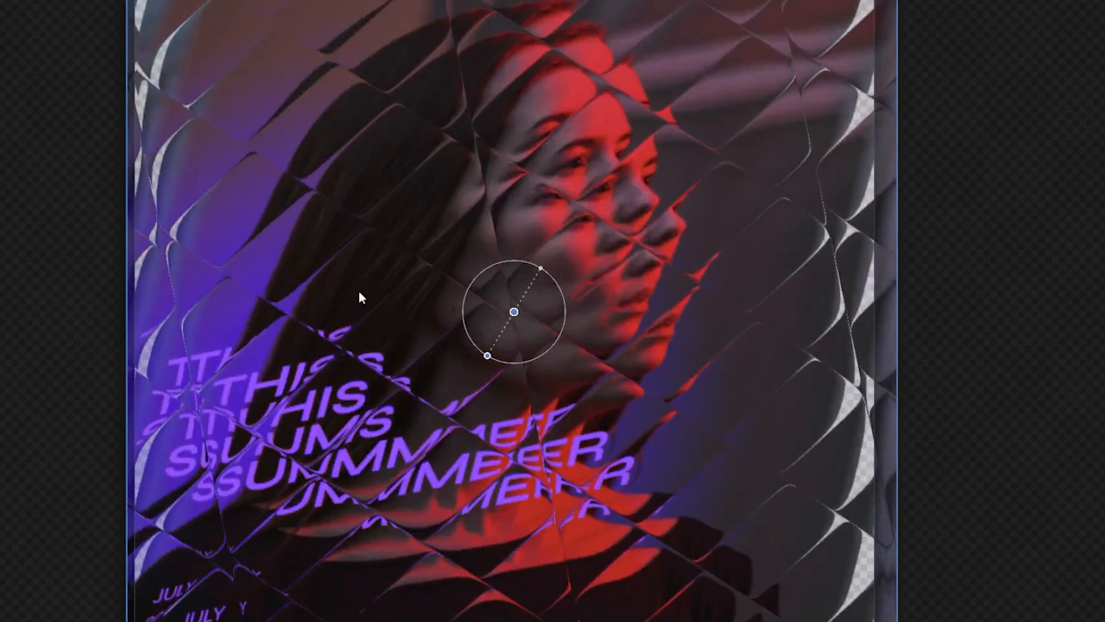
drag(486, 354, 445, 333)
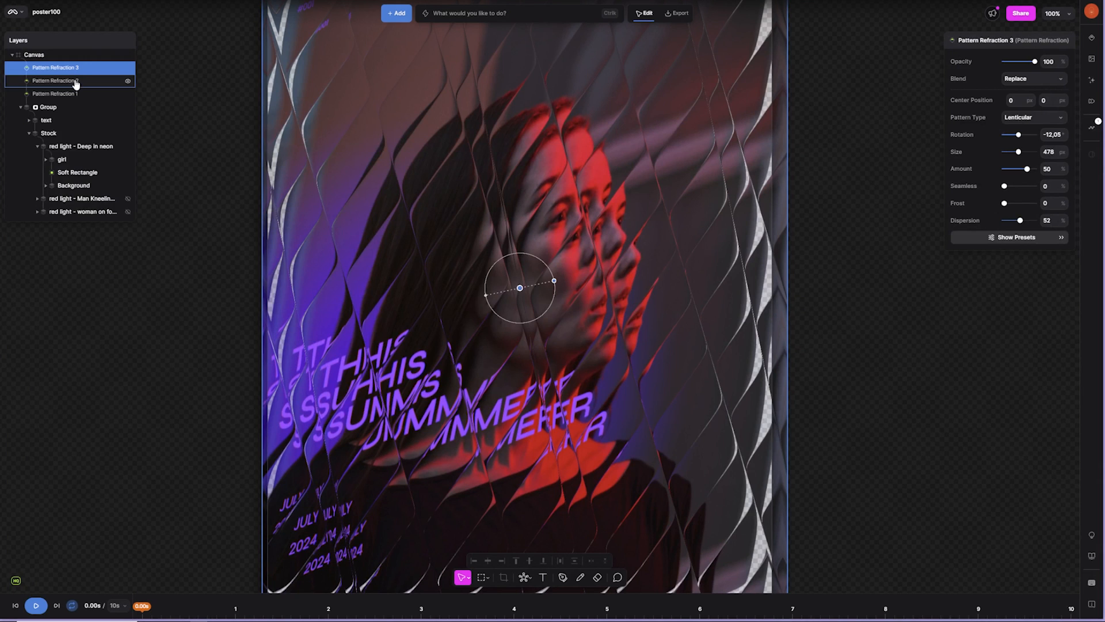
Delete Pattern Refraction 3 and 2, and set the remaining one's centre to about 83.75, 26.5 px with 0° rotation.
shift+click(76, 81)
key(Delete)
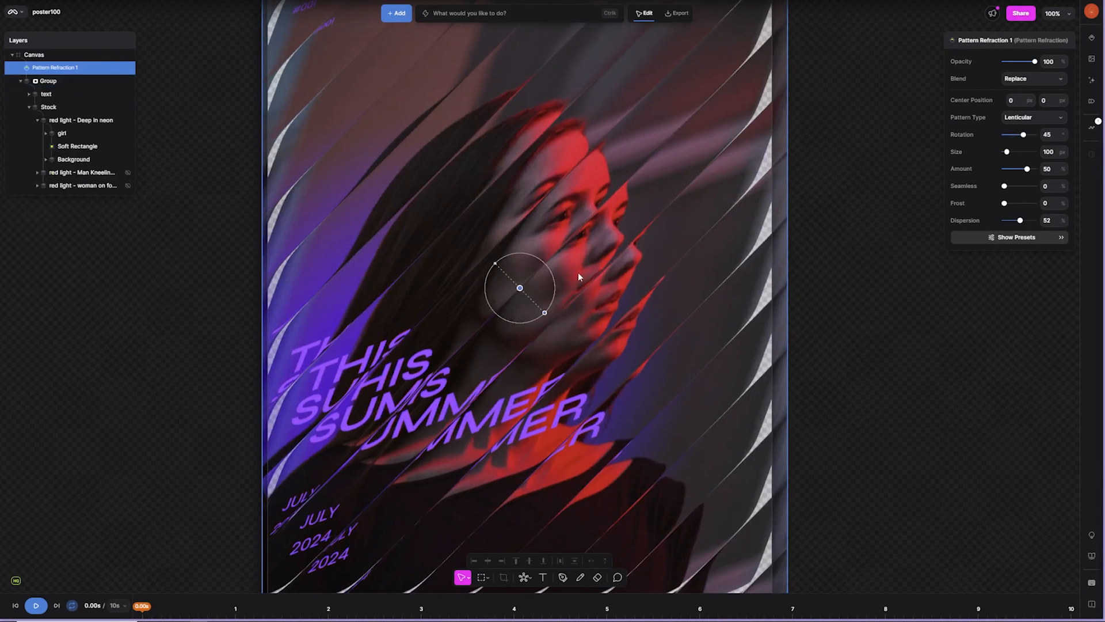
drag(535, 315, 559, 300)
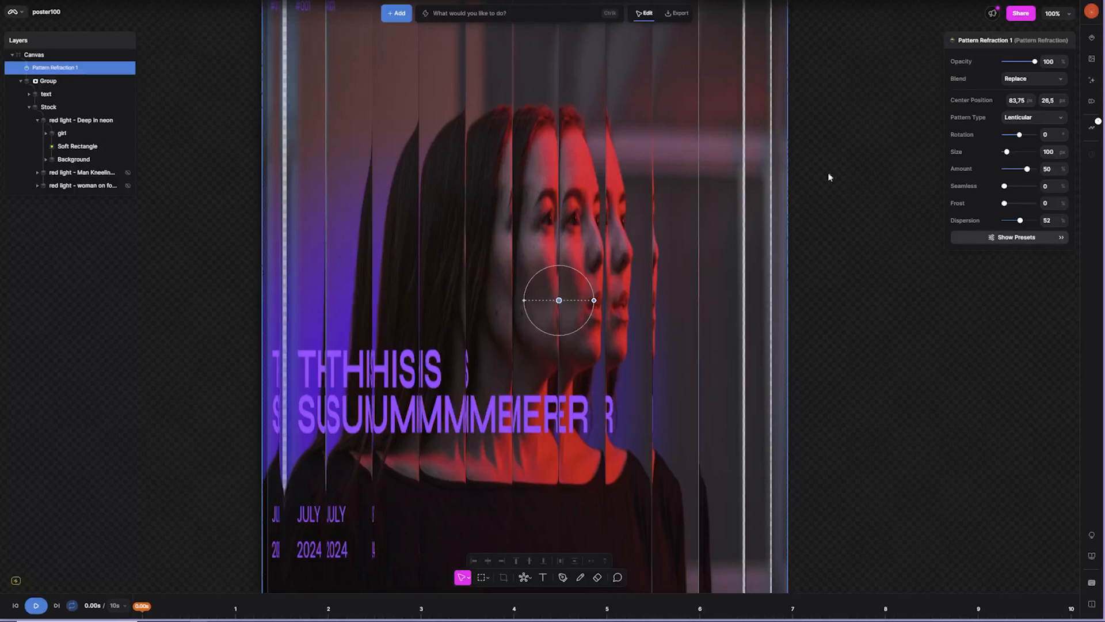
Set Pattern Refraction 1 to the Circular pattern type with a size of 58 px and an amount of 100%.
click(1020, 119)
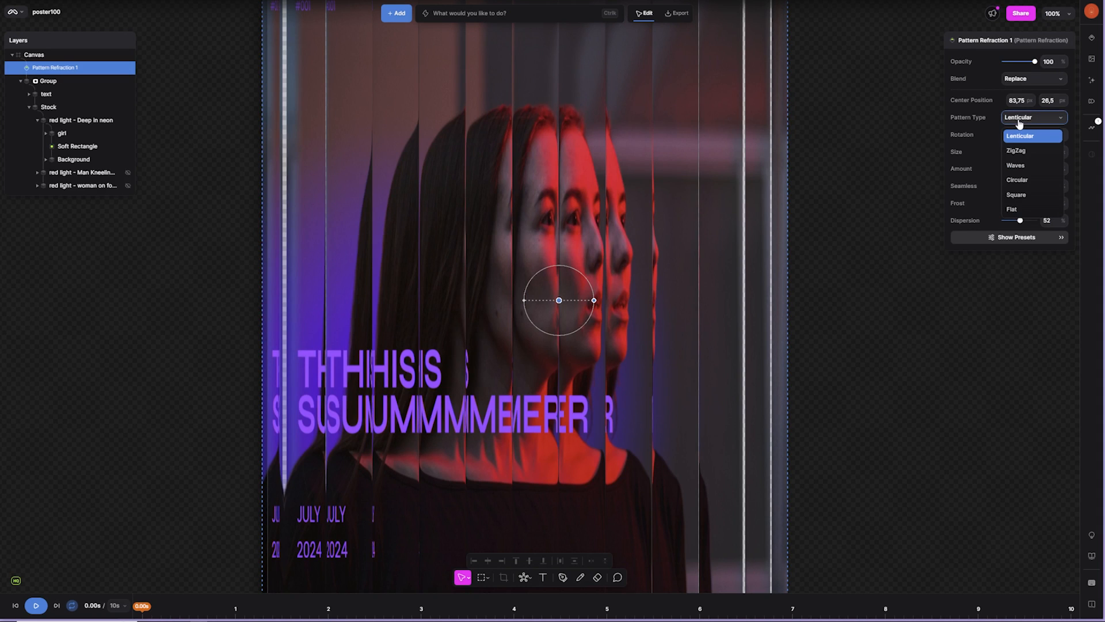
click(1021, 154)
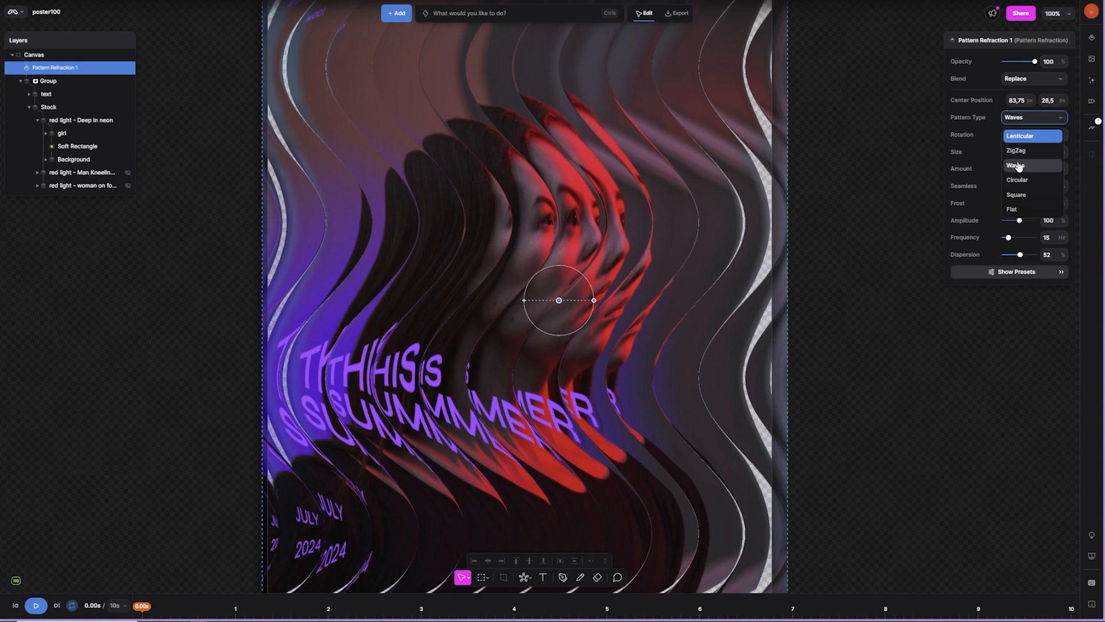
click(1021, 181)
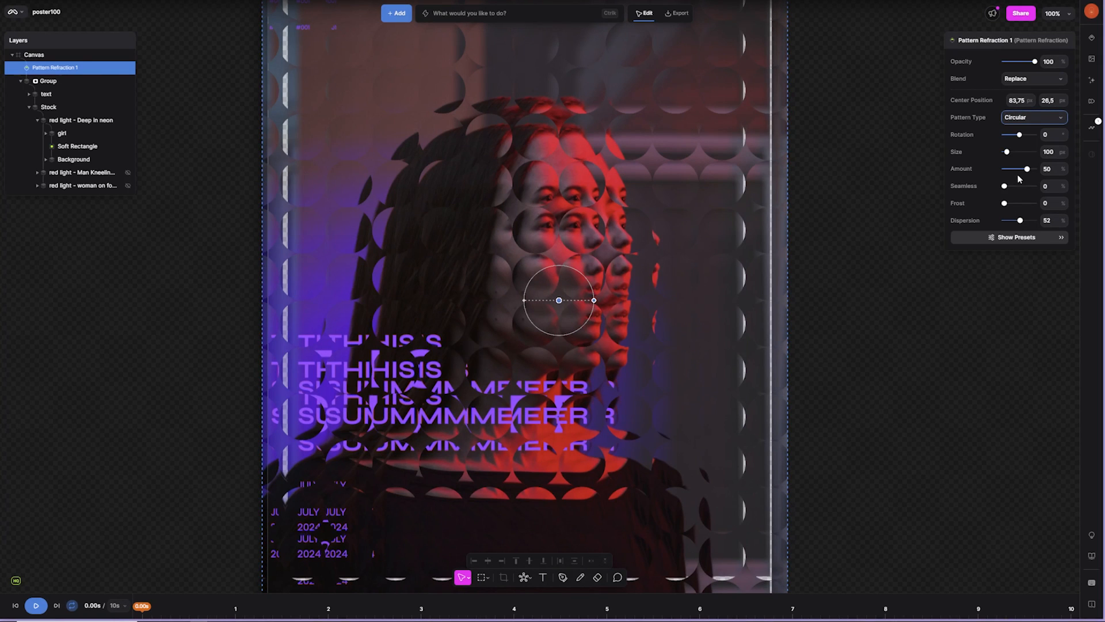
drag(1008, 154, 1039, 170)
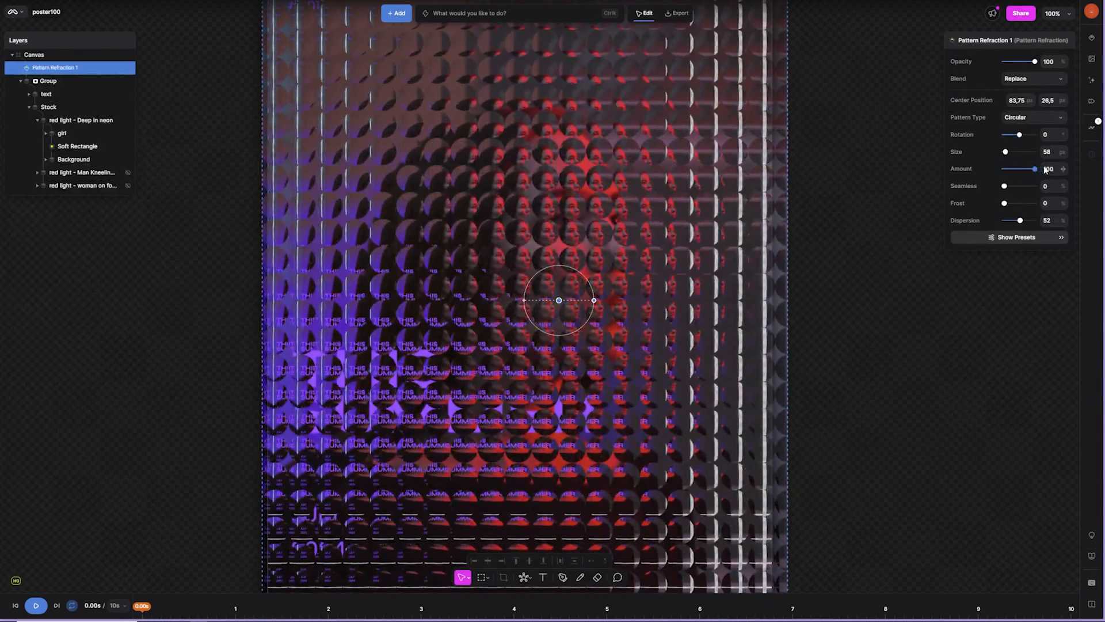
Examine the circular pattern up close, test the Frost setting, and set the pattern size to 73 px.
key(z)
click(507, 256)
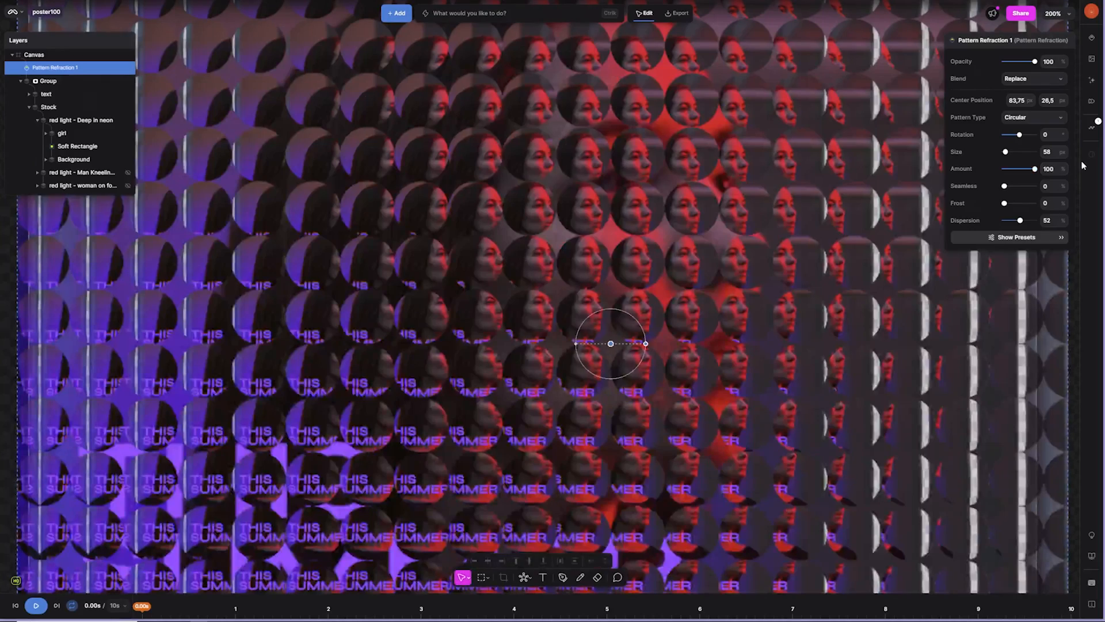
drag(1010, 151, 1010, 153)
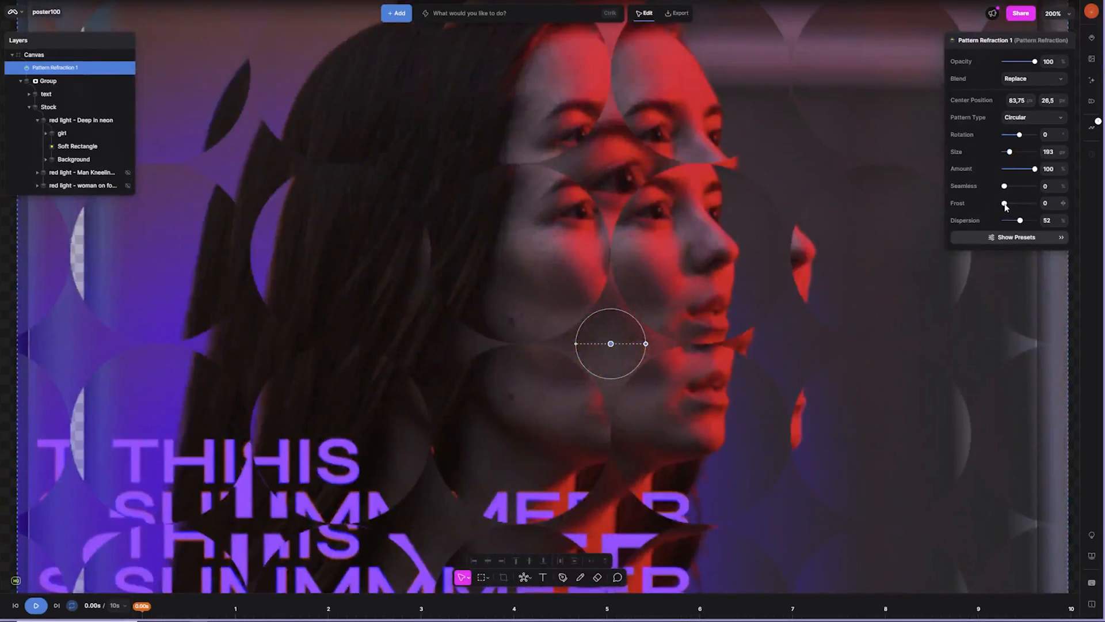
drag(1005, 203, 1000, 205)
drag(1010, 154, 1008, 156)
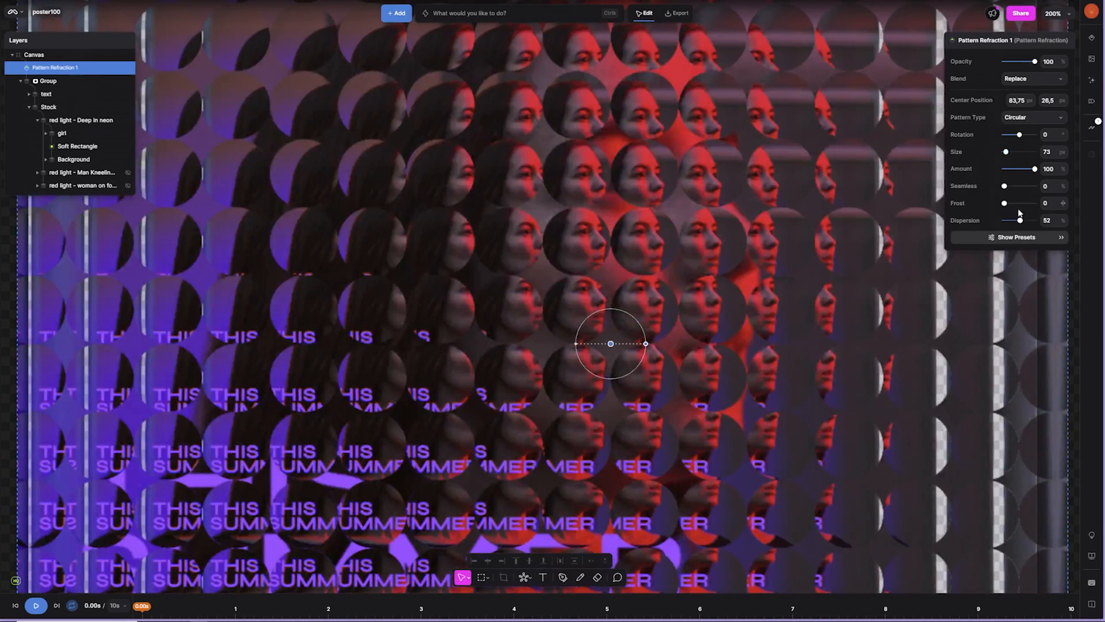
Set the refraction's dispersion to 47% and move its centre position to about 280.7, 225.5 px.
mouse_move(1021, 223)
mouse_down()
mouse_move(1004, 226)
mouse_move(1037, 222)
mouse_move(1009, 228)
mouse_move(1019, 224)
mouse_up()
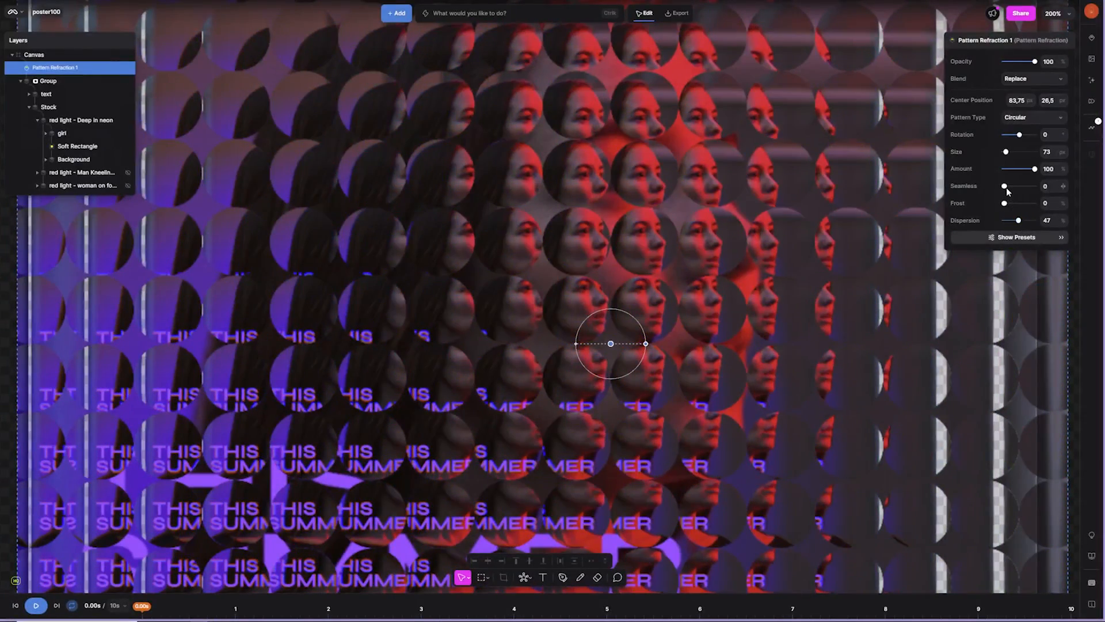
drag(1004, 186, 689, 223)
scroll(715, 216, down, 3)
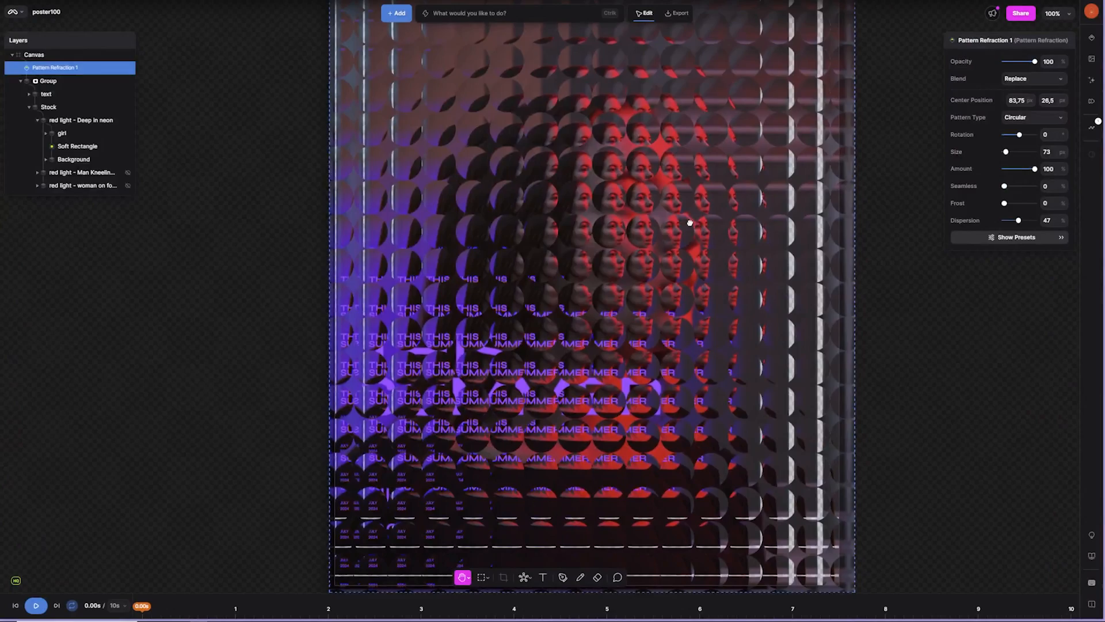
drag(632, 282, 718, 377)
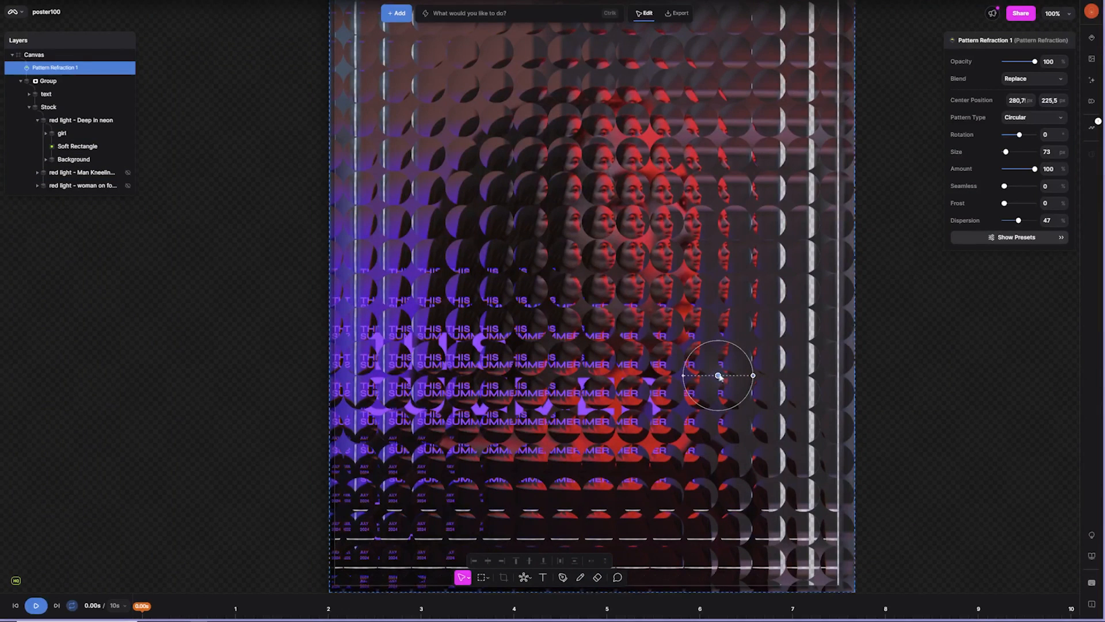
scroll(661, 199, up, 5)
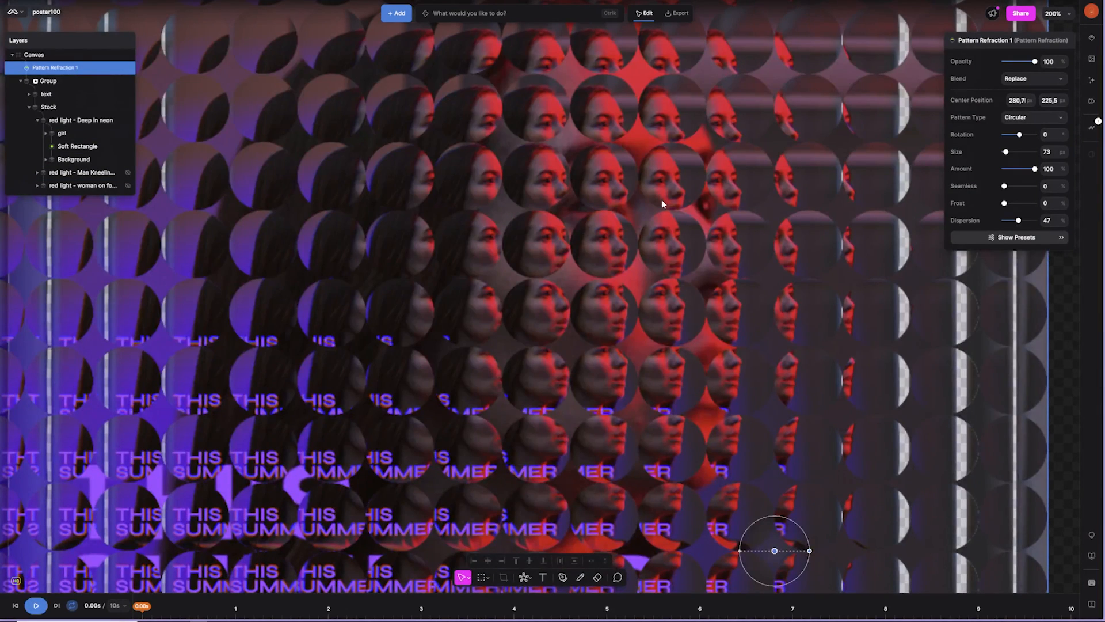
scroll(656, 278, down, 5)
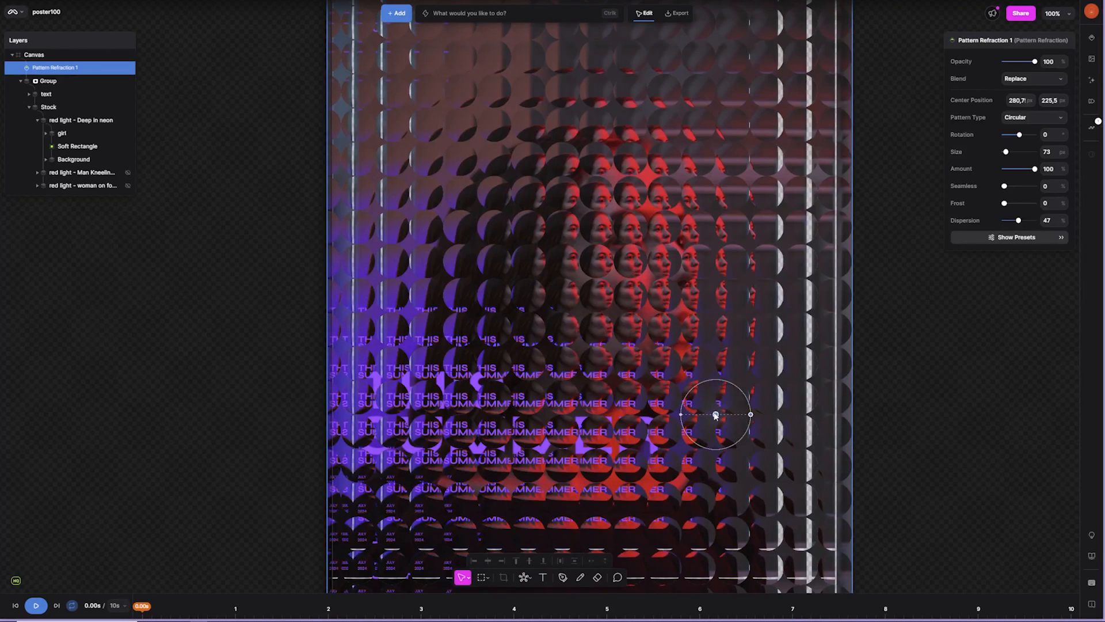
Move Pattern Refraction 1's centre to about 281.7, 177 px and shift the girl layer to about -601.3, -330.7.
mouse_move(716, 411)
mouse_down()
mouse_move(716, 376)
mouse_move(718, 394)
mouse_up()
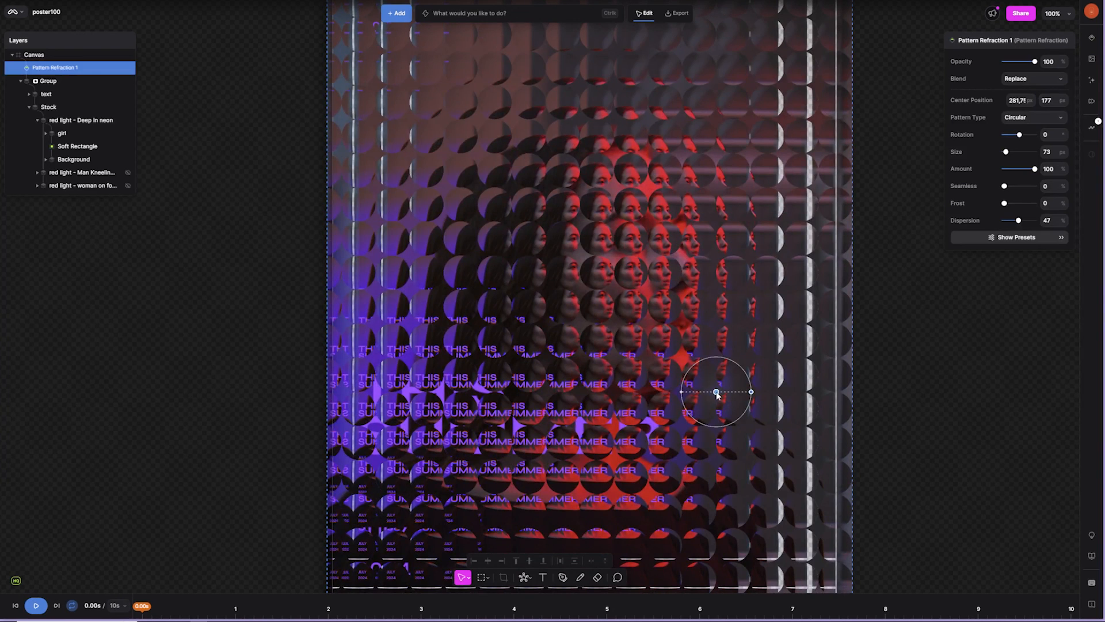
click(86, 173)
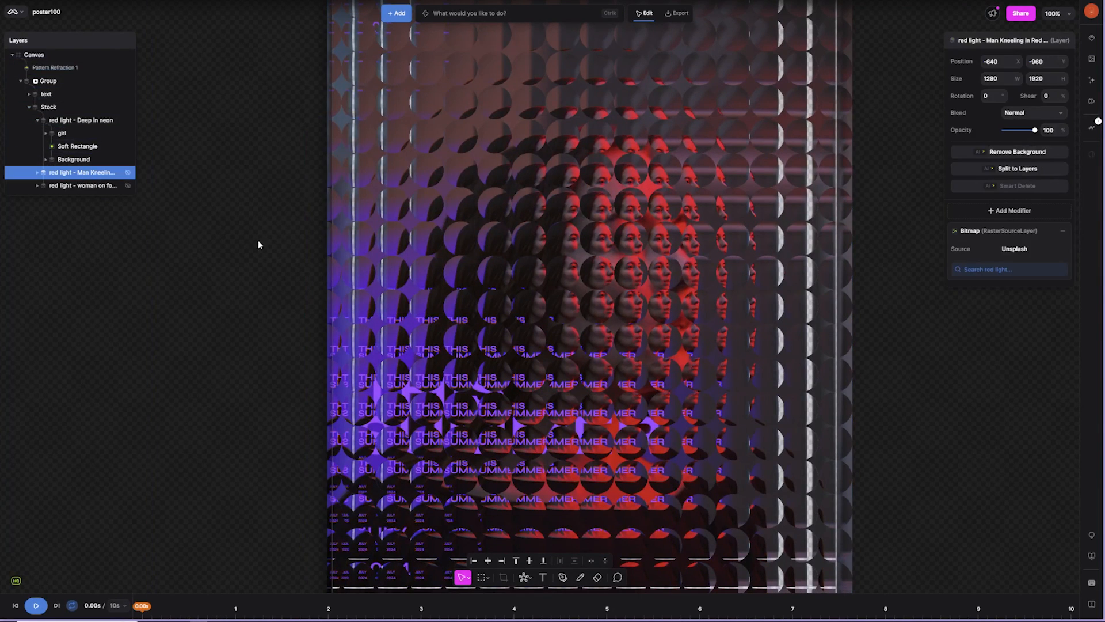
click(61, 133)
drag(535, 106, 609, 337)
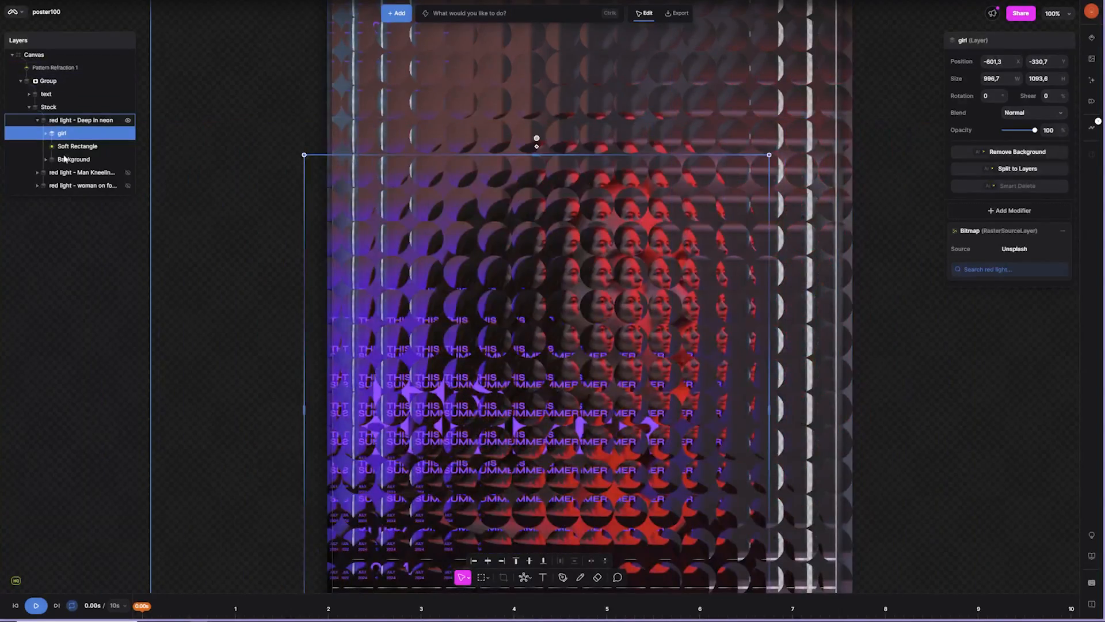
Place the text layer above Pattern Refraction 1 in the layer order and shift it to about -505, -664.
drag(49, 96, 56, 67)
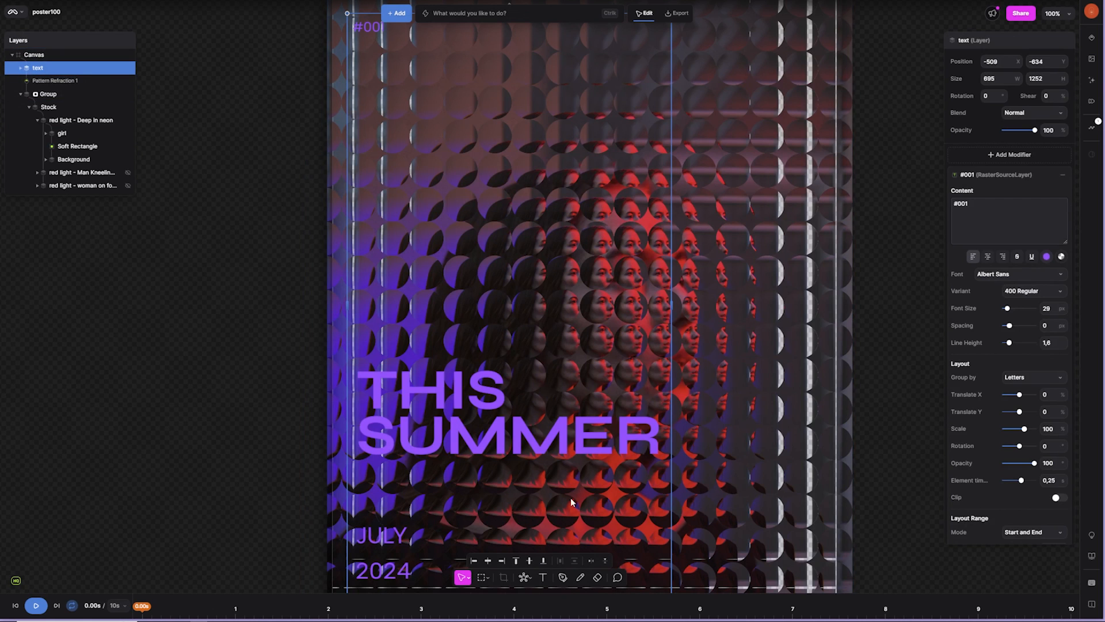
mouse_move(410, 395)
mouse_down()
mouse_move(422, 382)
mouse_move(408, 376)
mouse_up()
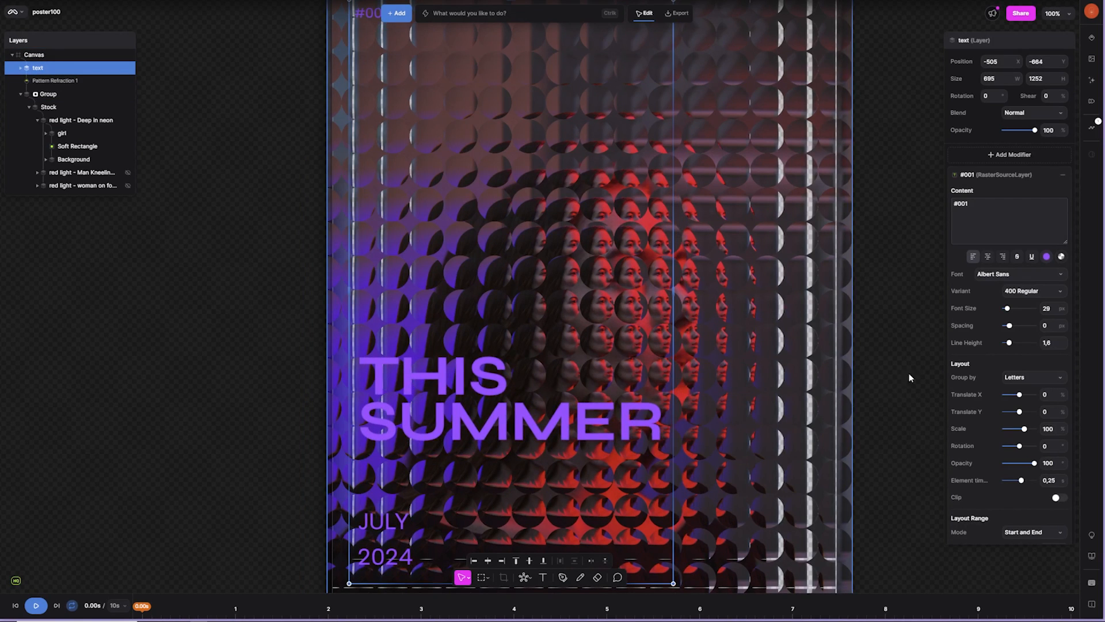
key(z)
click(563, 293)
key(super)
click(680, 279)
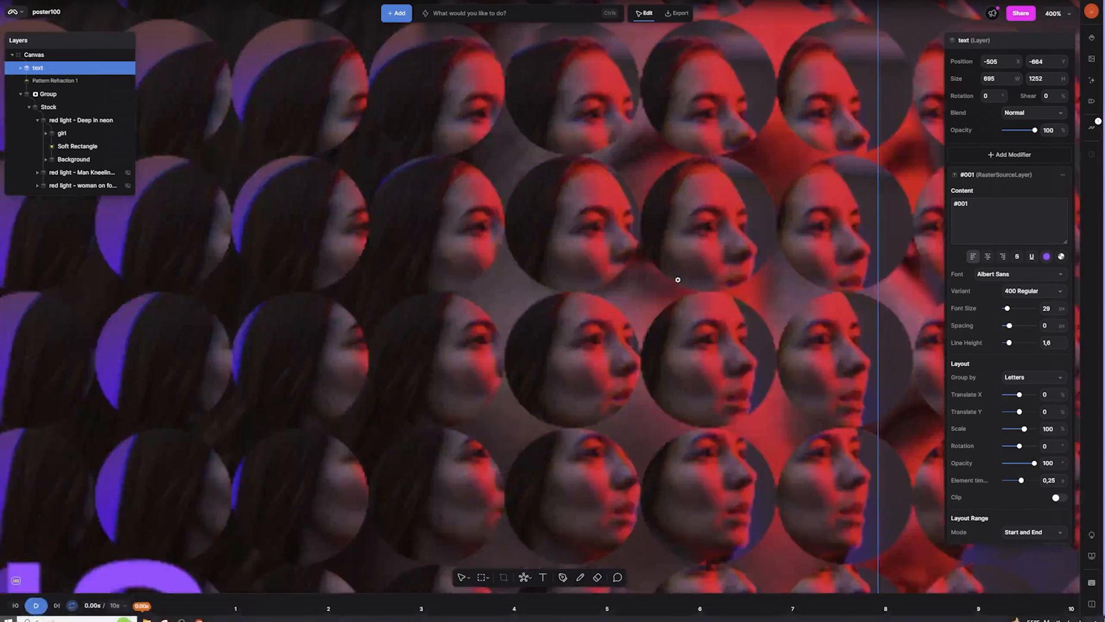
alt+click(670, 280)
alt+click(670, 279)
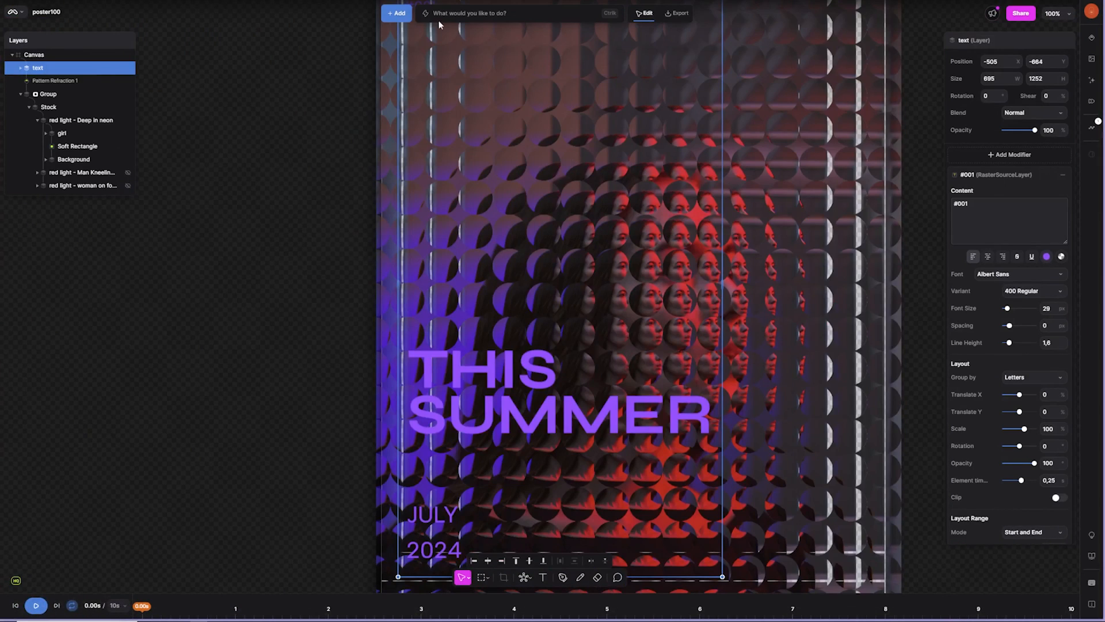
Hide Pattern Refraction 1 and enlarge the girl layer to about 1097.7 × 1255.6, positioned at about -594.9, -570.3.
click(128, 81)
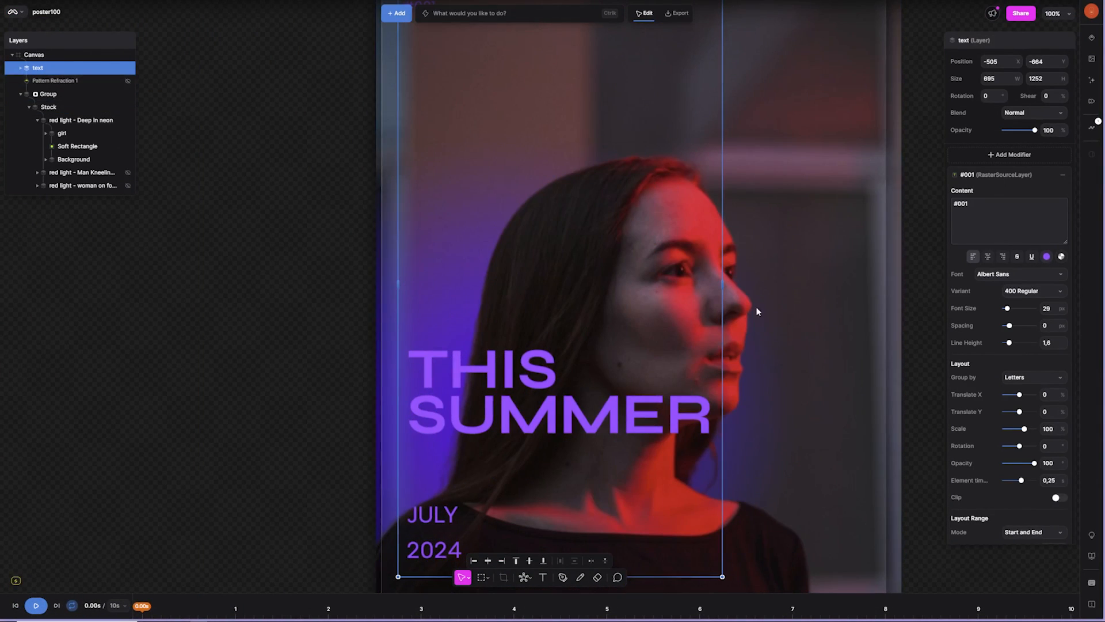
key(z)
alt+click(640, 278)
key(space)
drag(615, 244, 611, 274)
click(599, 312)
drag(714, 465, 752, 504)
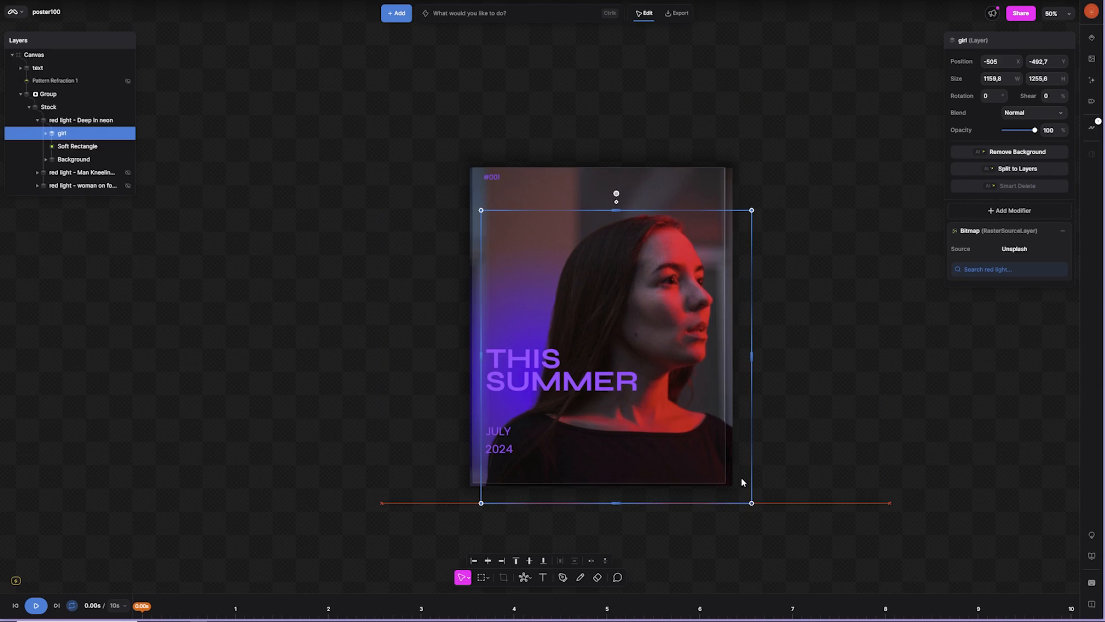
drag(675, 402, 657, 388)
mouse_move(672, 316)
mouse_down()
mouse_move(413, 308)
mouse_move(662, 315)
mouse_up()
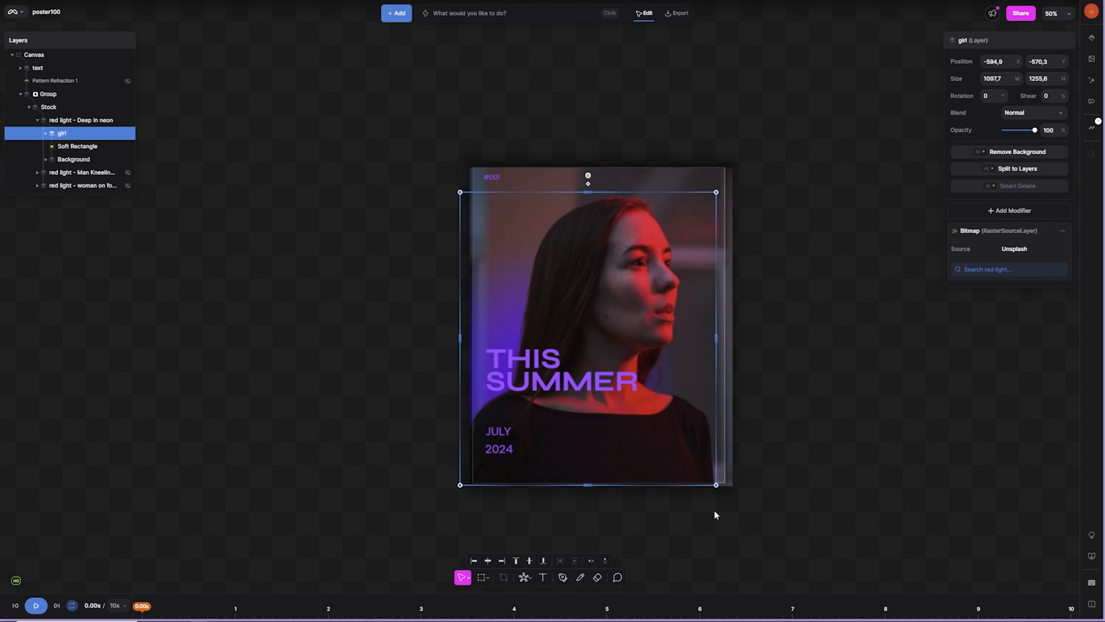
Add a Transform modifier above the girl layer and animate its horizontal translation by about 221 px with an Oscillator motion effect.
mouse_move(1024, 604)
click(468, 13)
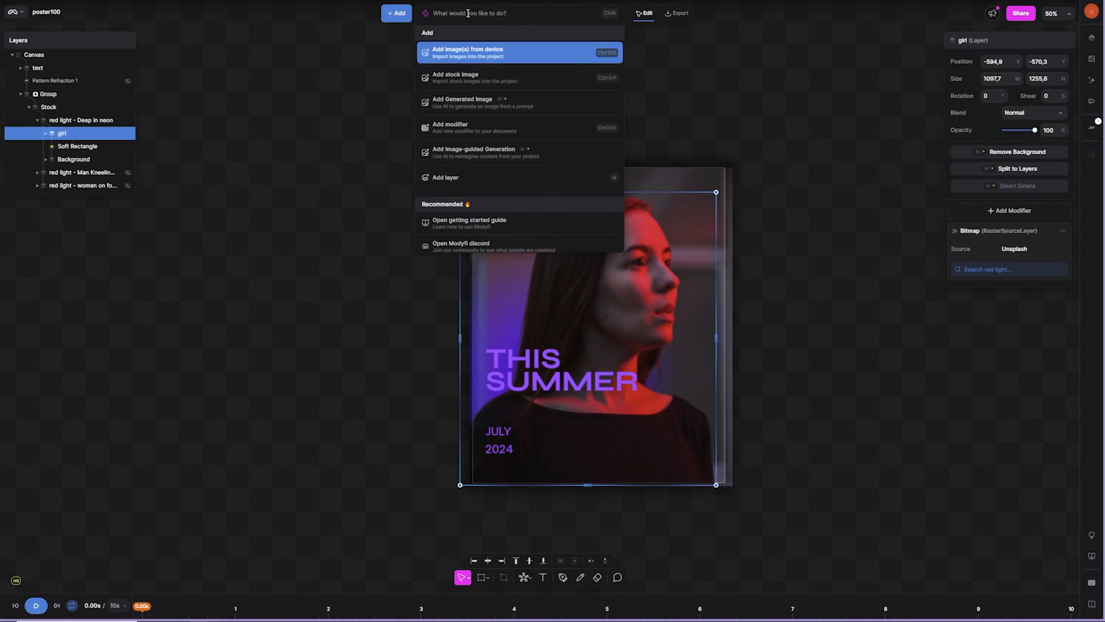
text(trans)
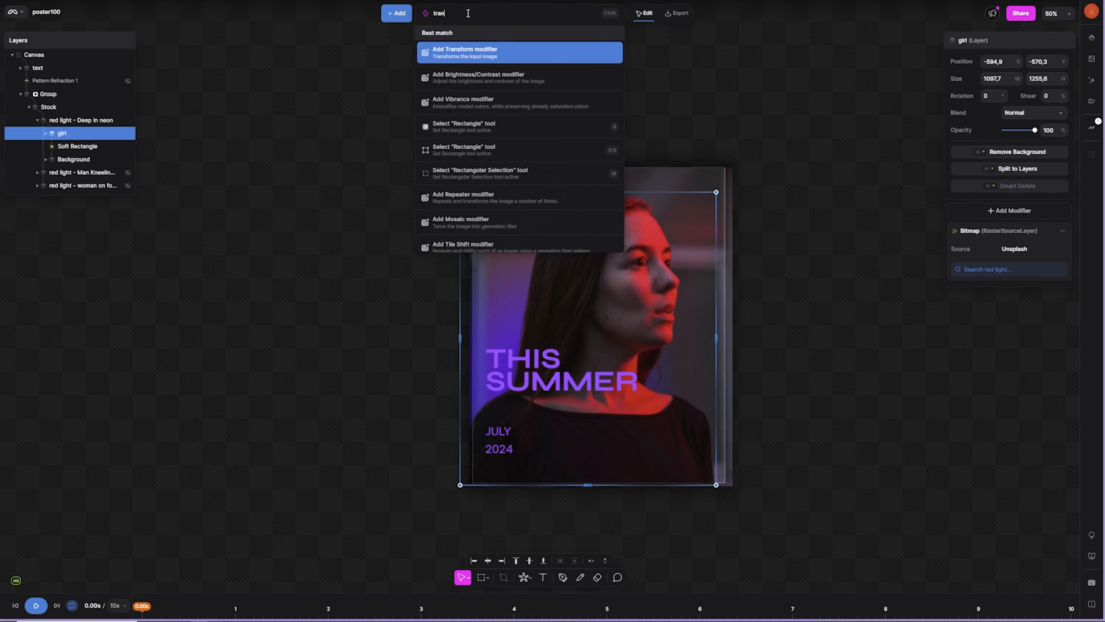
click(496, 58)
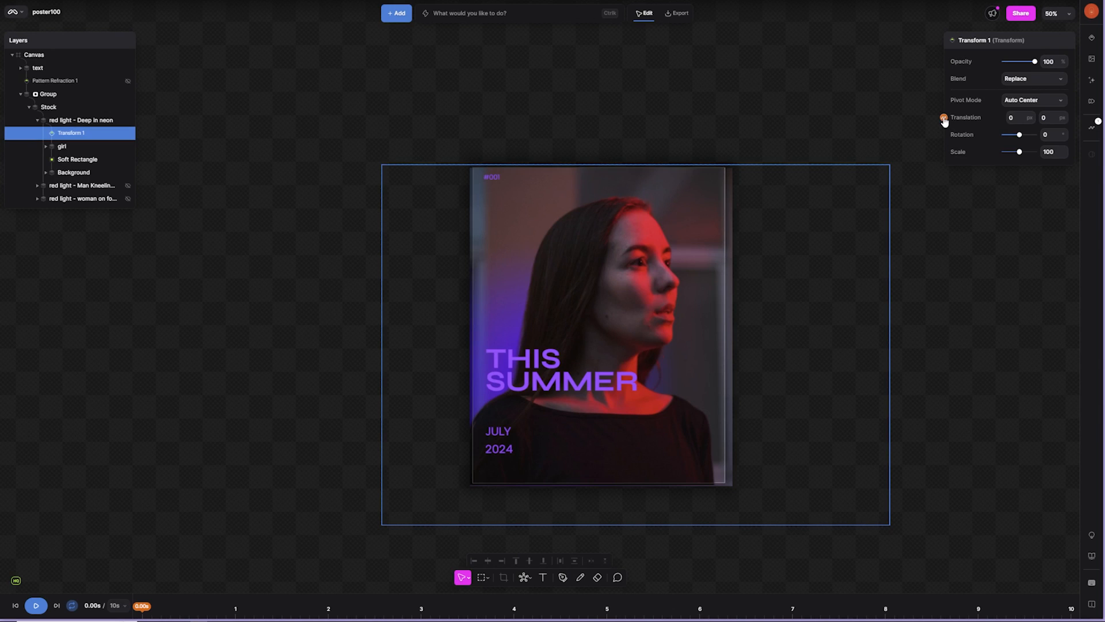
click(944, 118)
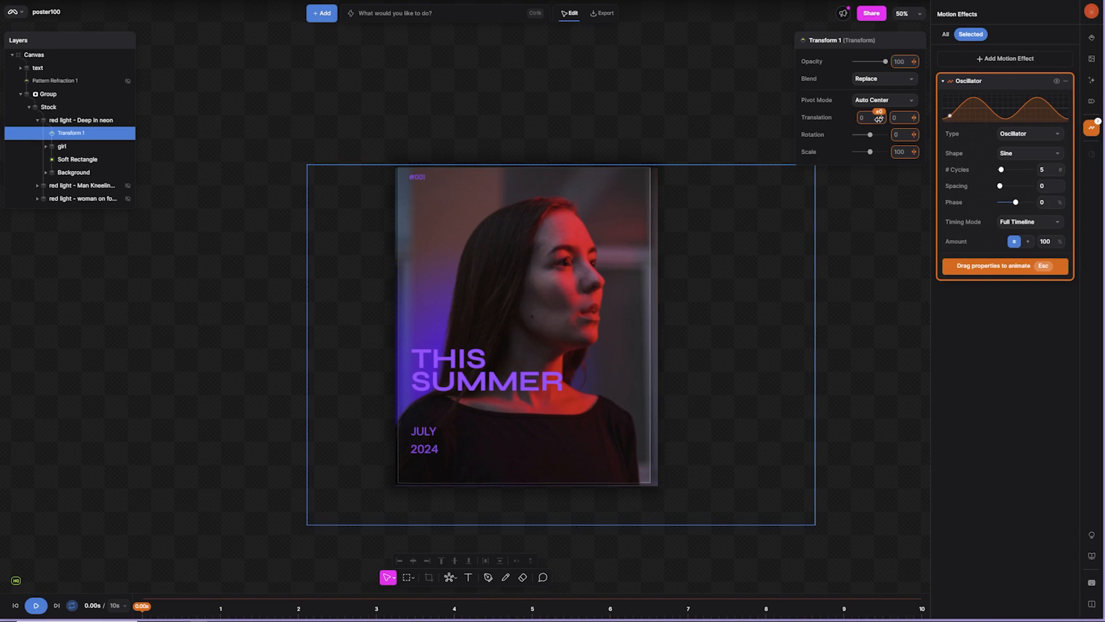
drag(878, 119, 878, 122)
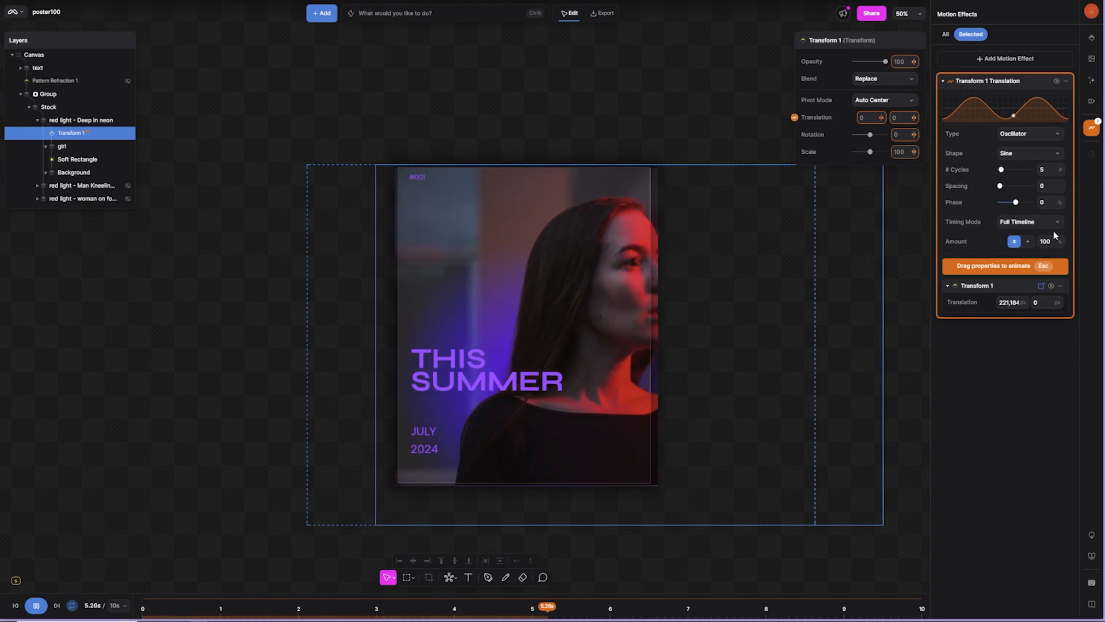
Set the translation oscillator's number of cycles to 1.
click(1037, 169)
text(1)
key(Return)
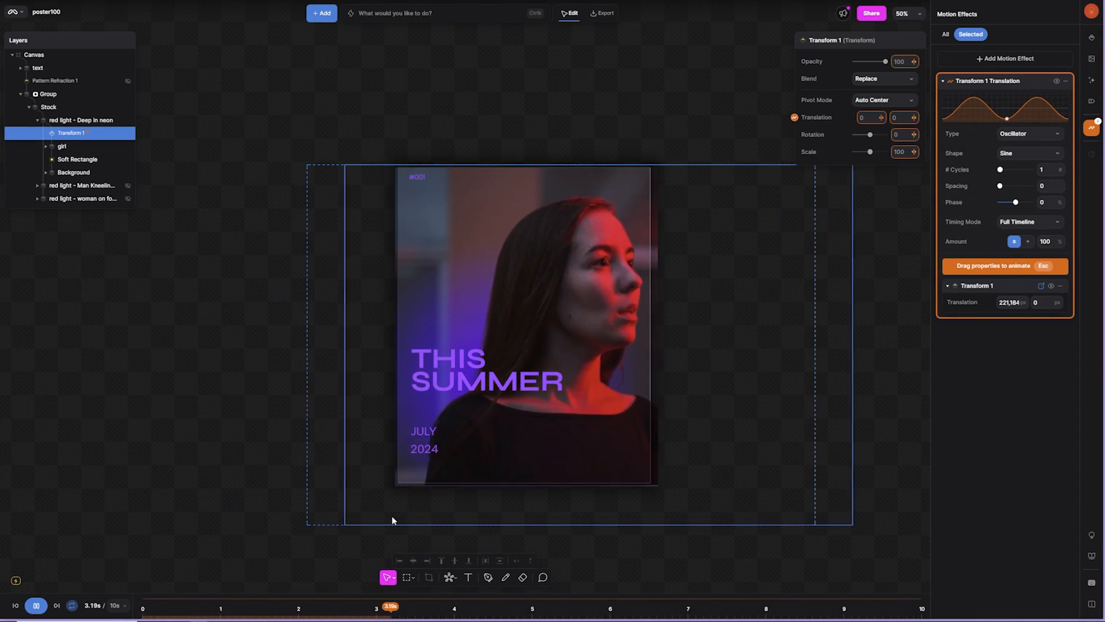
Try a 5 s timeline duration and return it to 10 s.
mouse_move(178, 601)
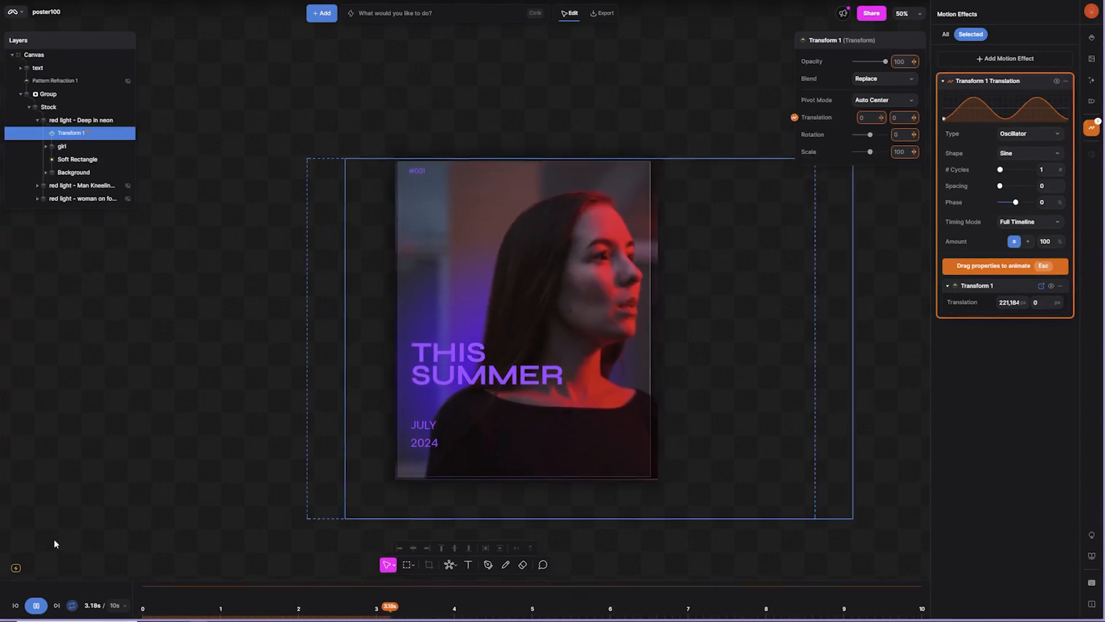
click(126, 607)
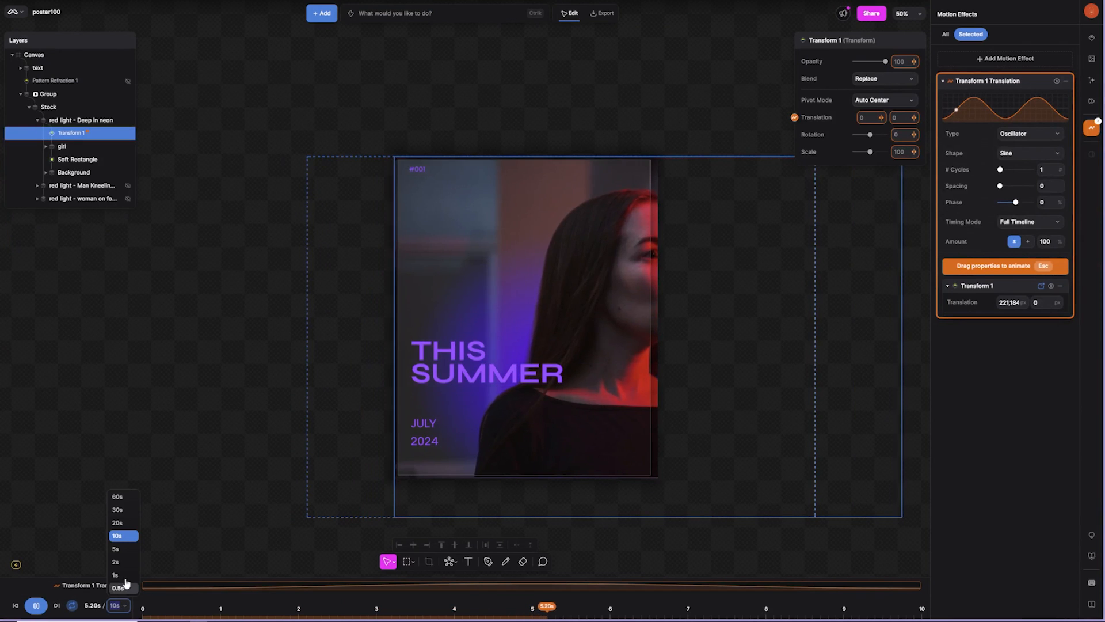
click(116, 549)
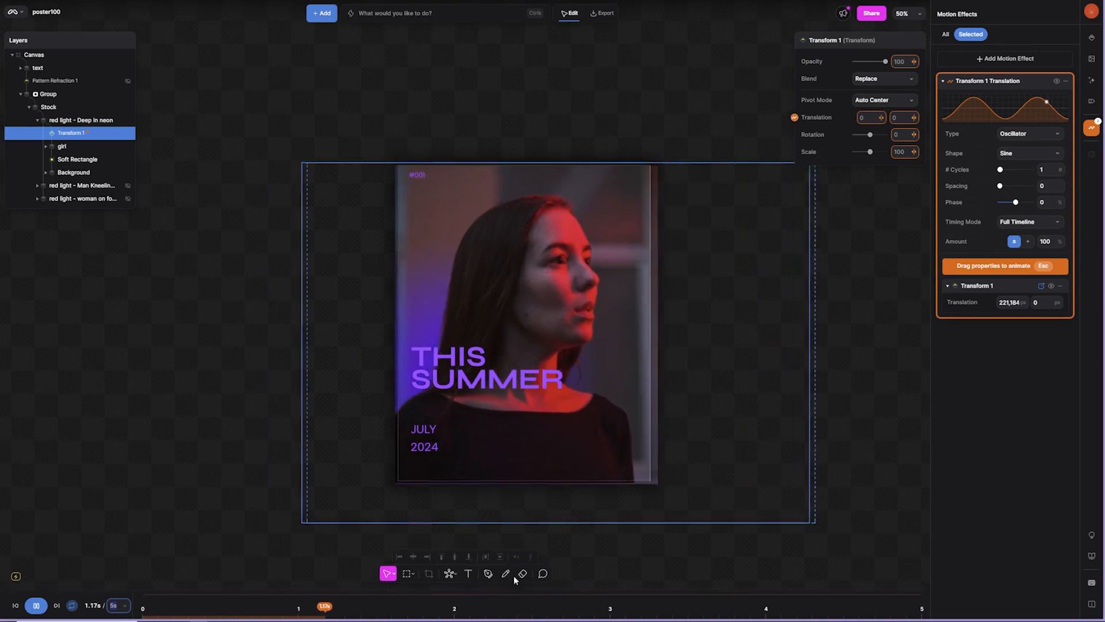
click(119, 606)
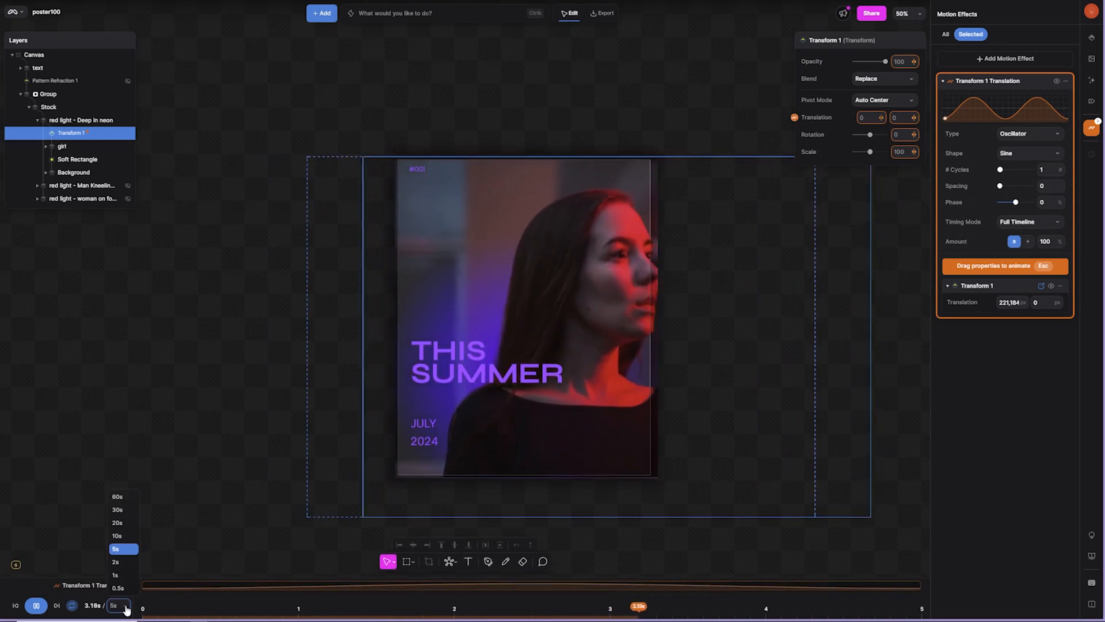
click(123, 542)
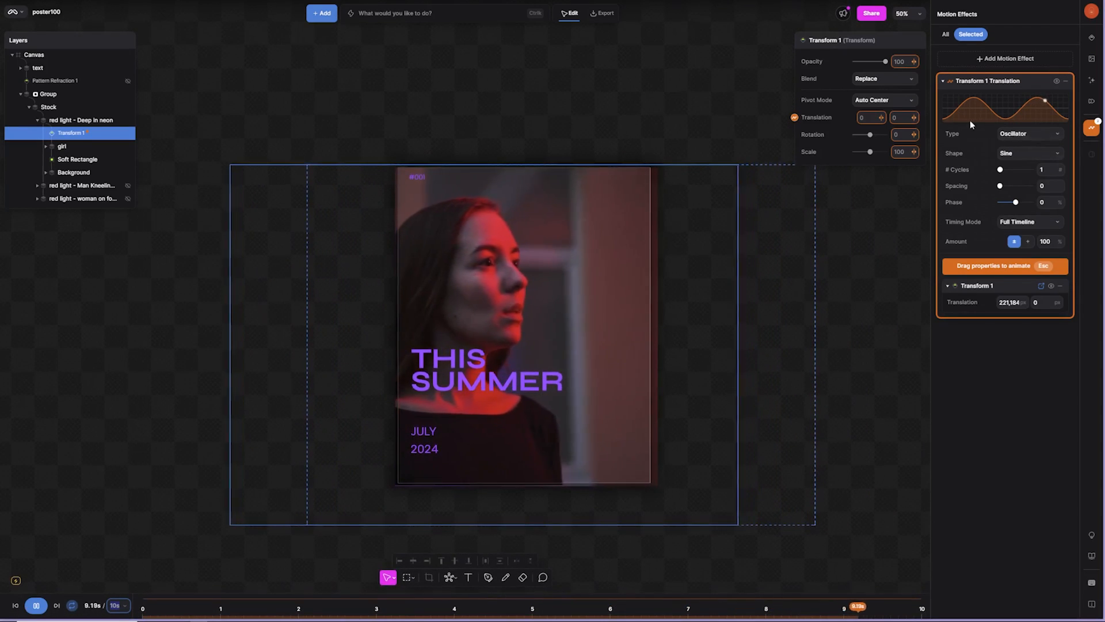
Try the Square, Triangle and Sine Expo shapes for the translation oscillator.
click(1015, 153)
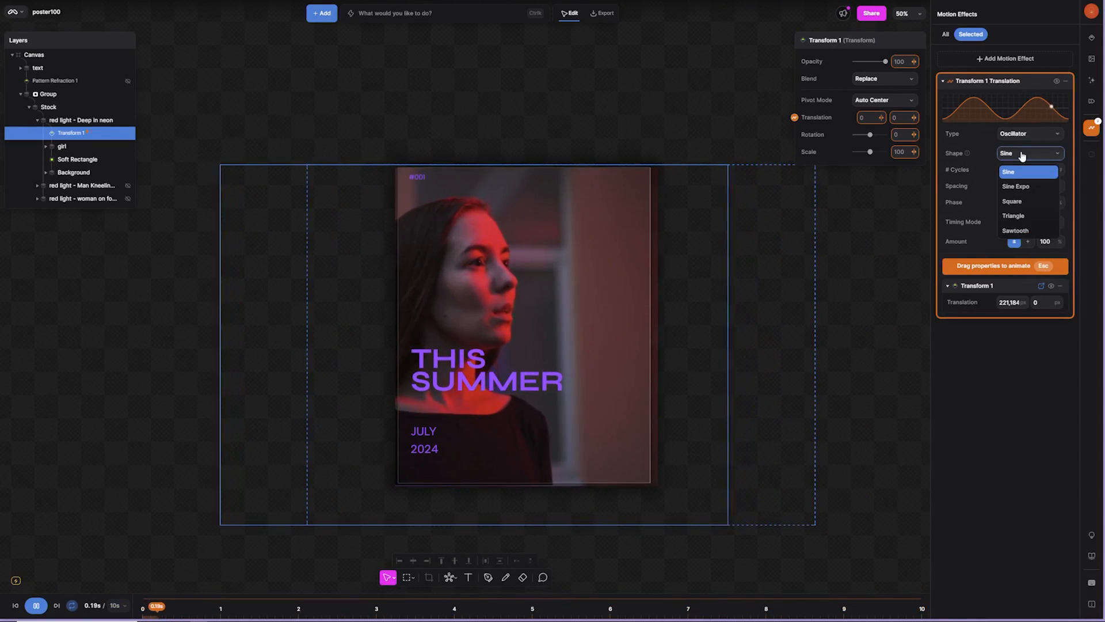
click(1021, 201)
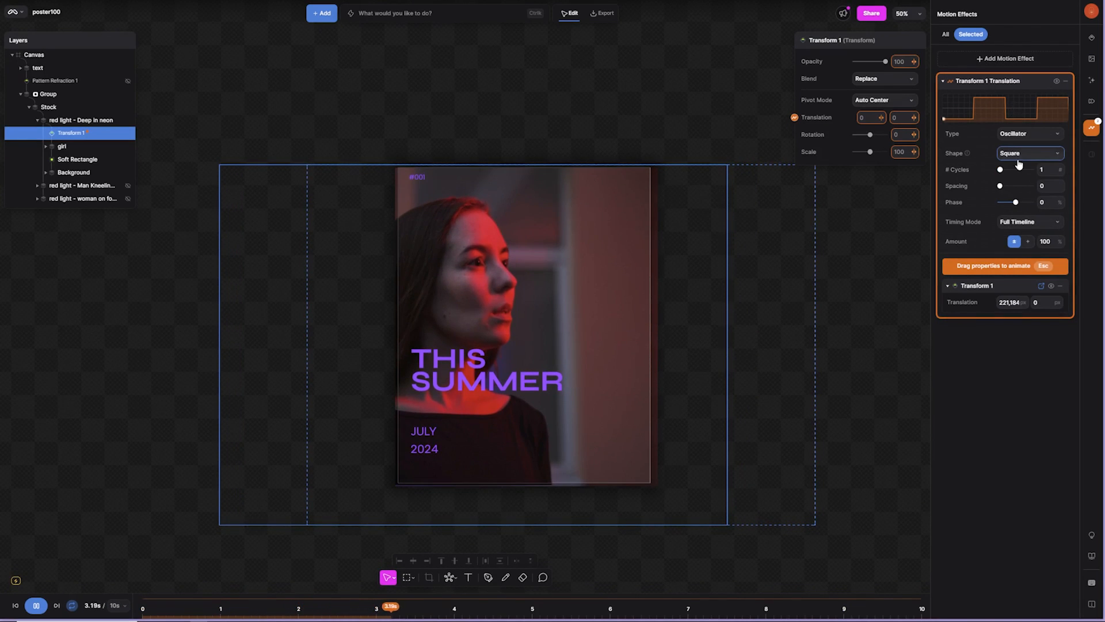
click(1014, 215)
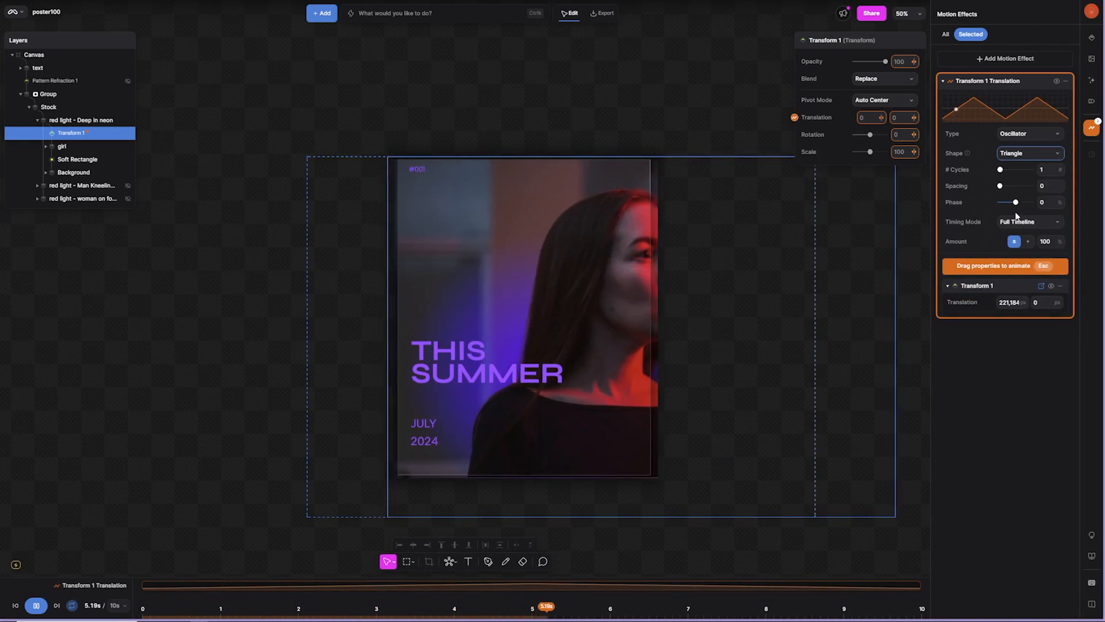
click(1027, 156)
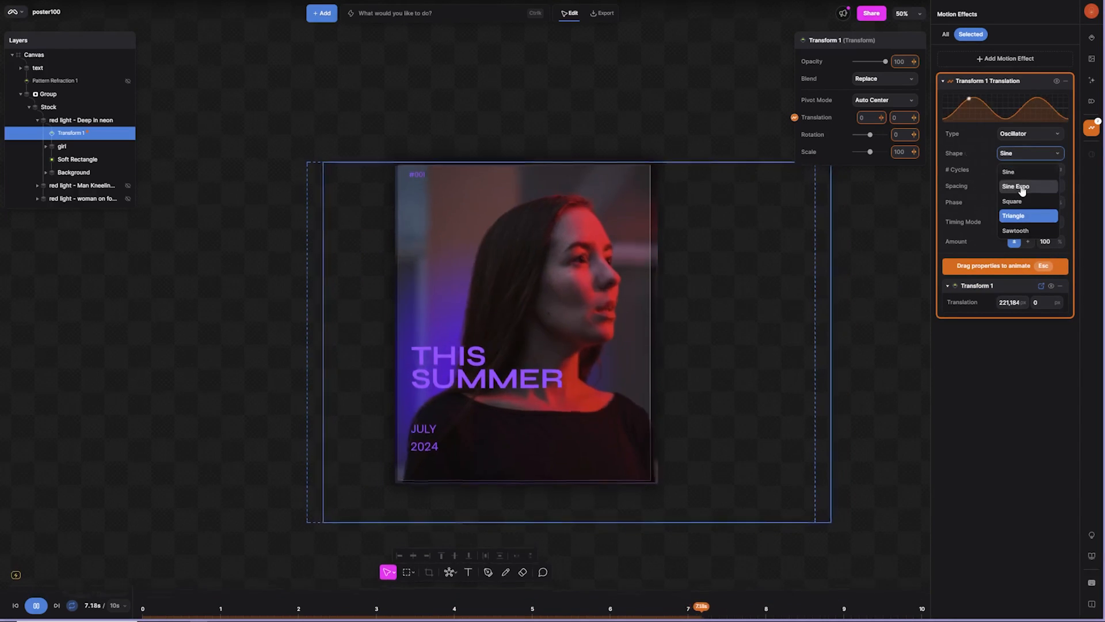
click(1019, 185)
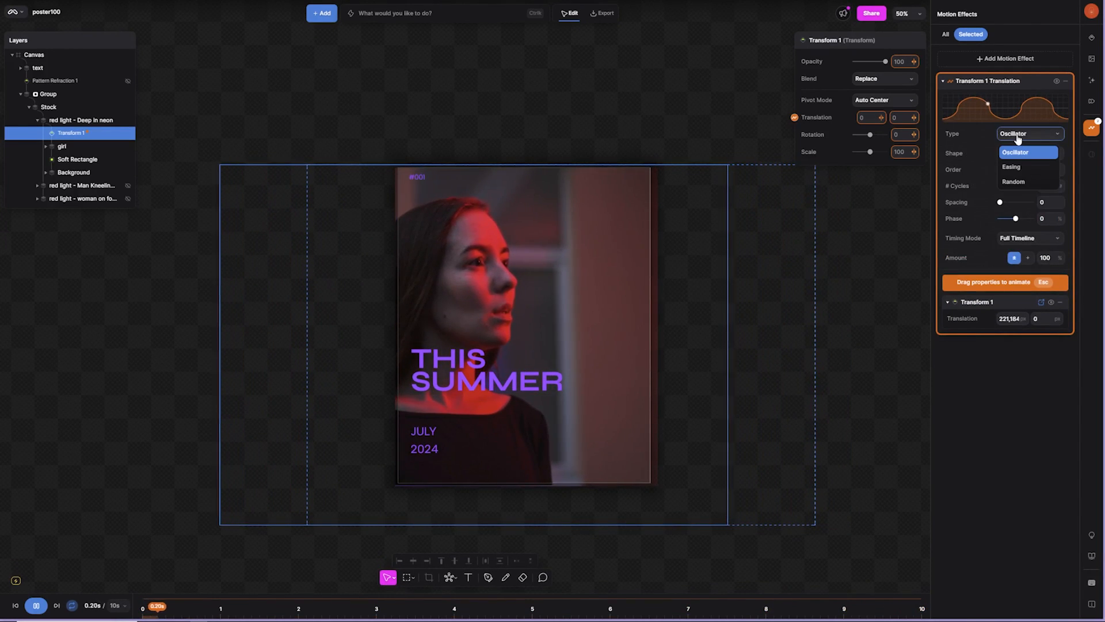
Try the Random motion type for the translation and return to Oscillator.
click(1017, 180)
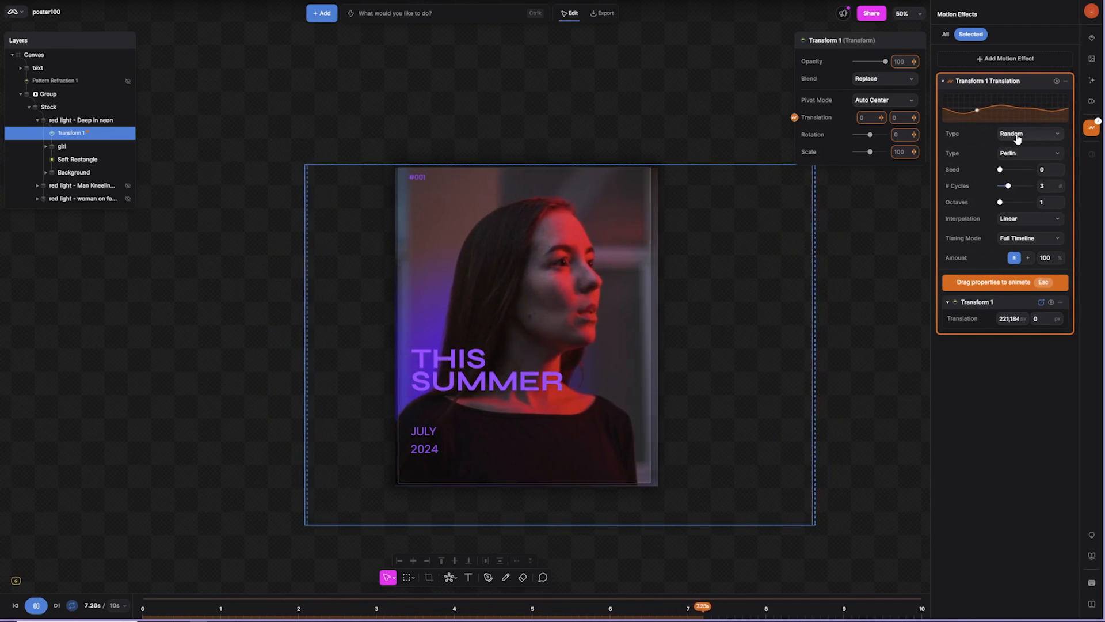
click(1018, 136)
click(1013, 153)
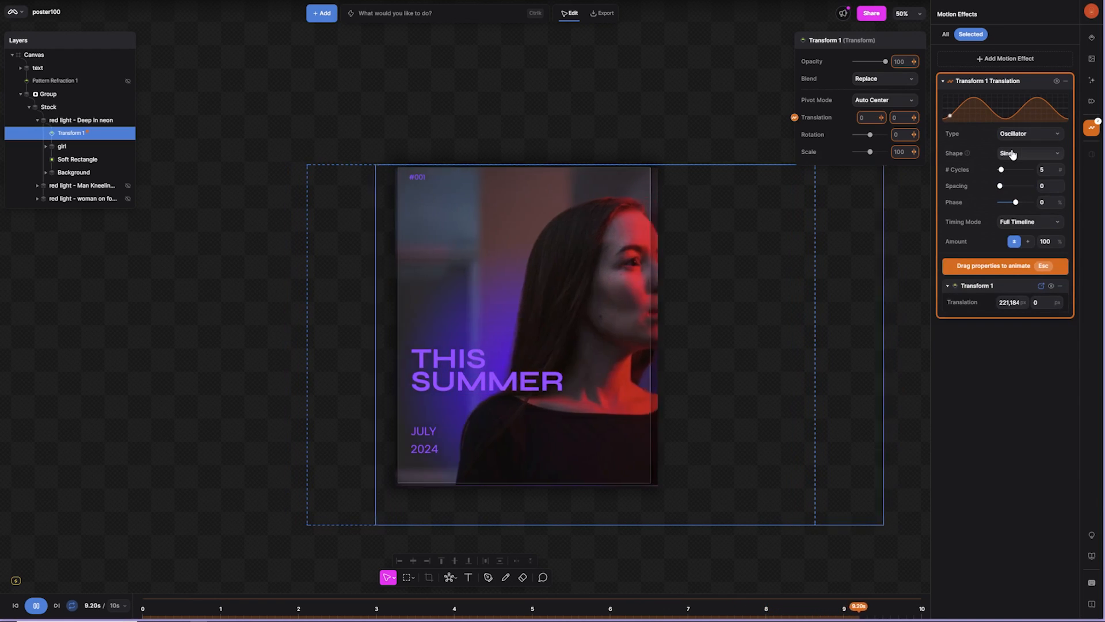
Change the translation's motion type to Easing and extend its duration to 10 s, covering the full timeline.
click(1016, 135)
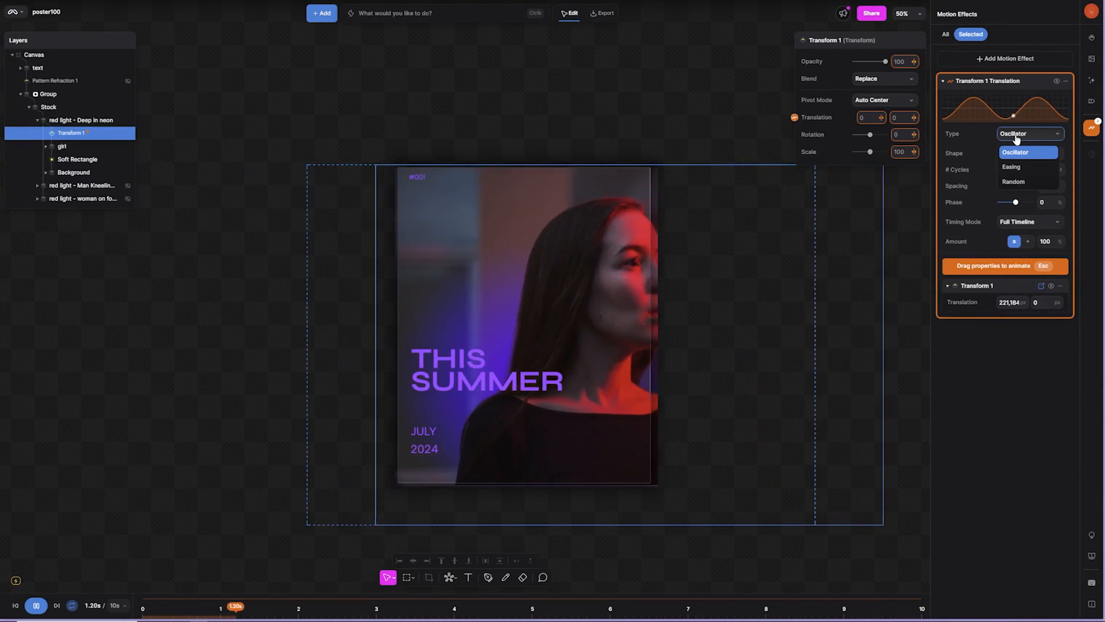
click(1013, 167)
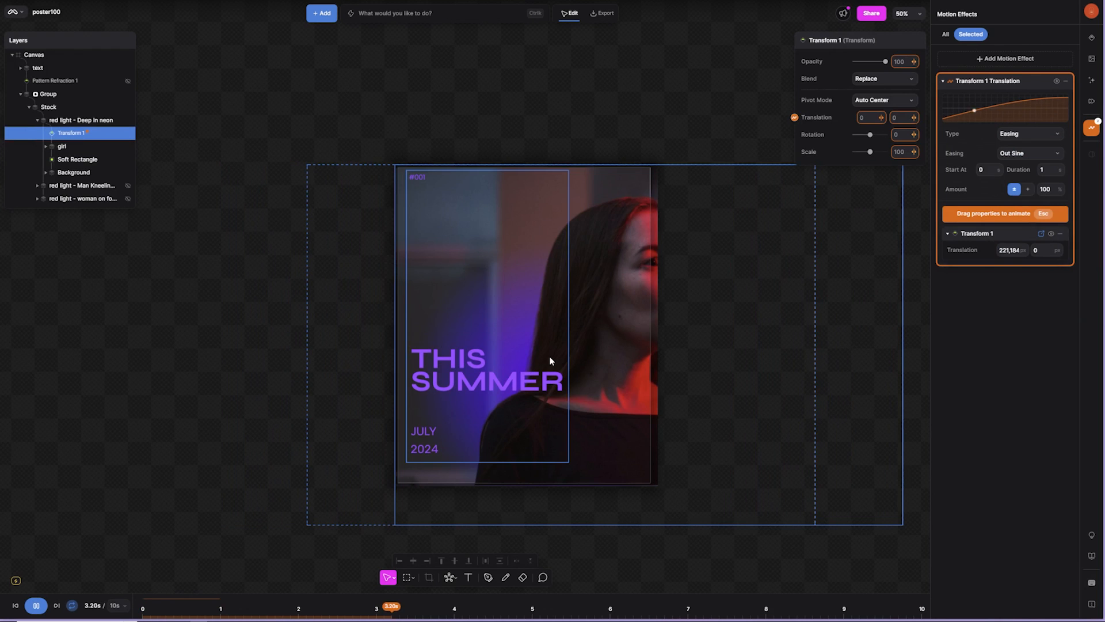
mouse_move(240, 601)
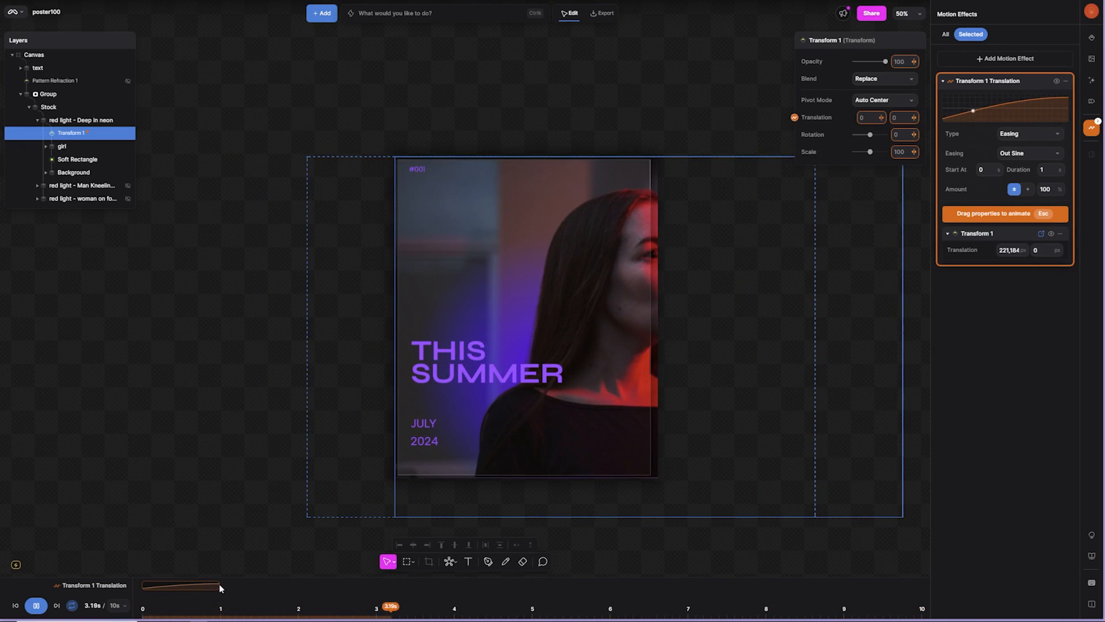
drag(317, 584, 927, 600)
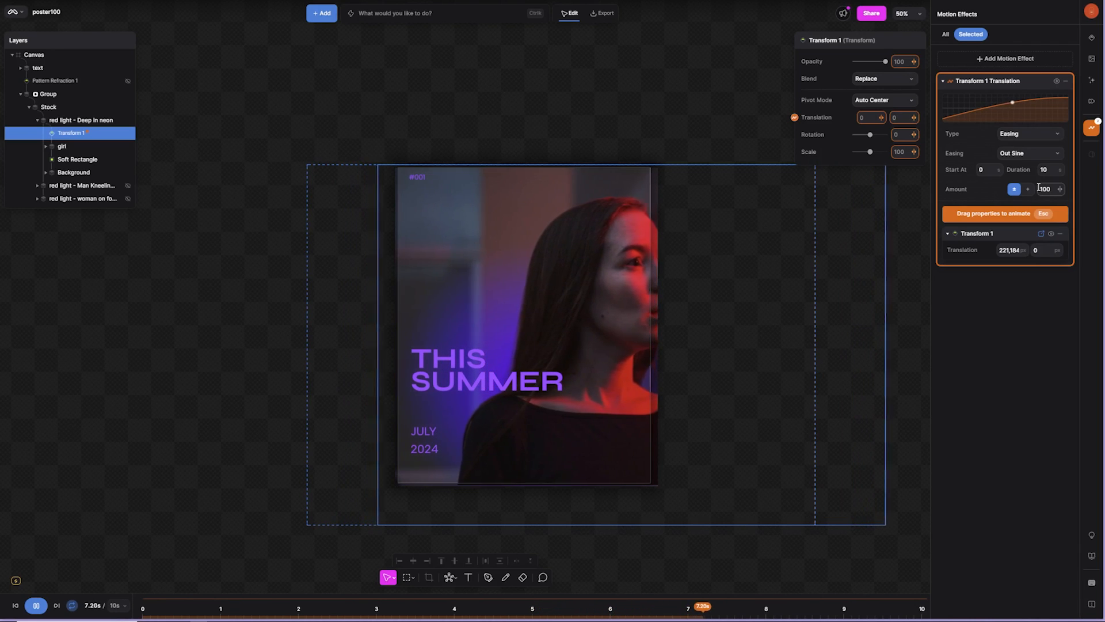
Set the translation's easing curve to Out Quad and show Pattern Refraction 1 again.
click(1017, 154)
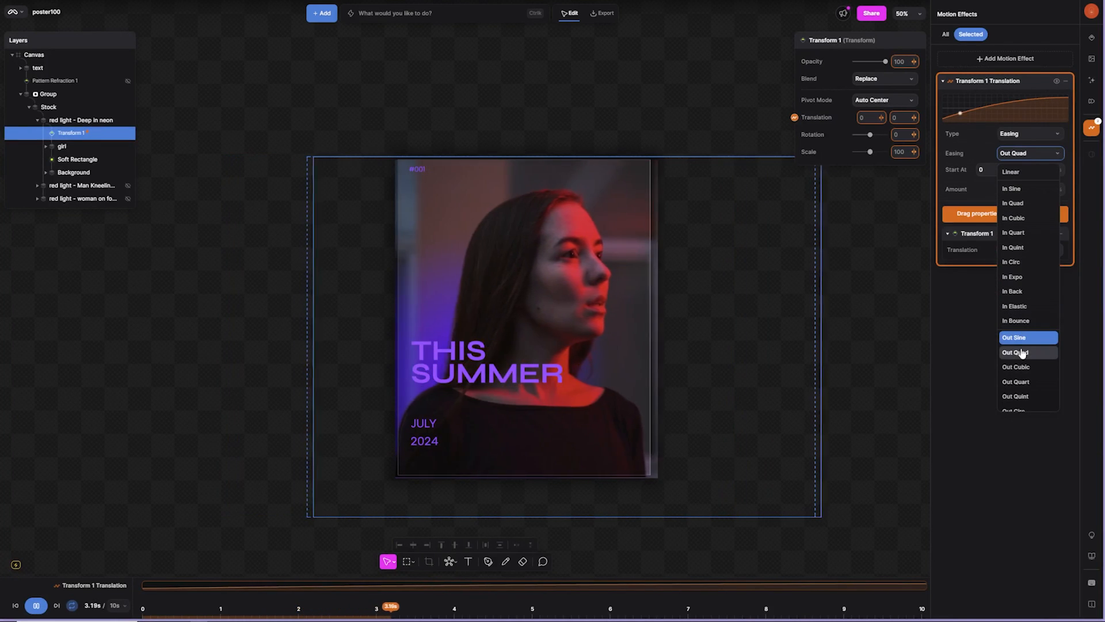
click(1017, 352)
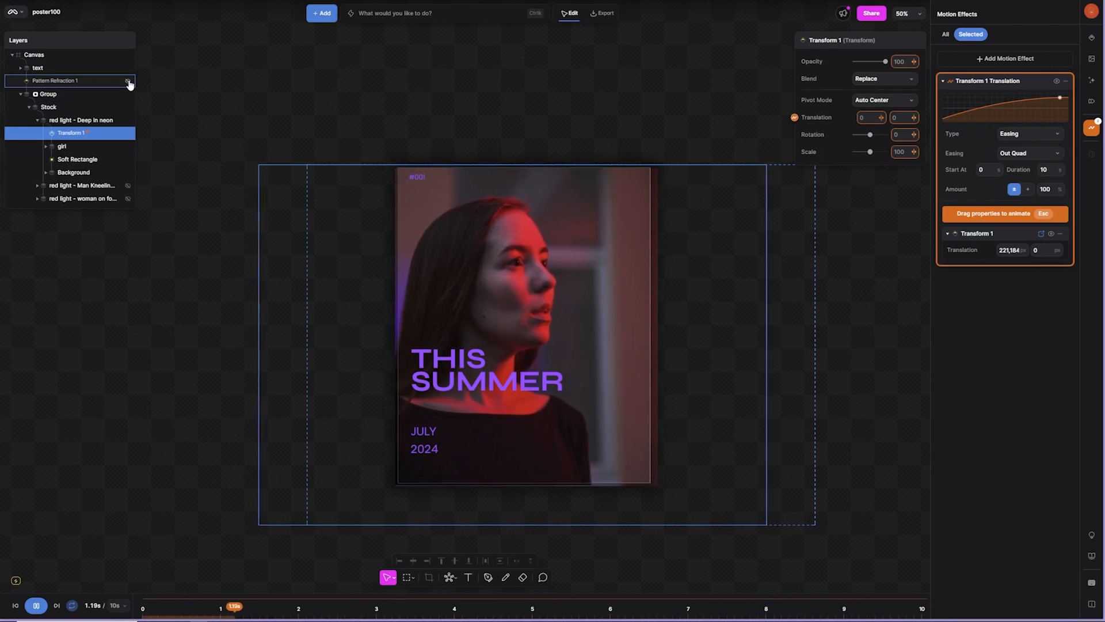
click(128, 82)
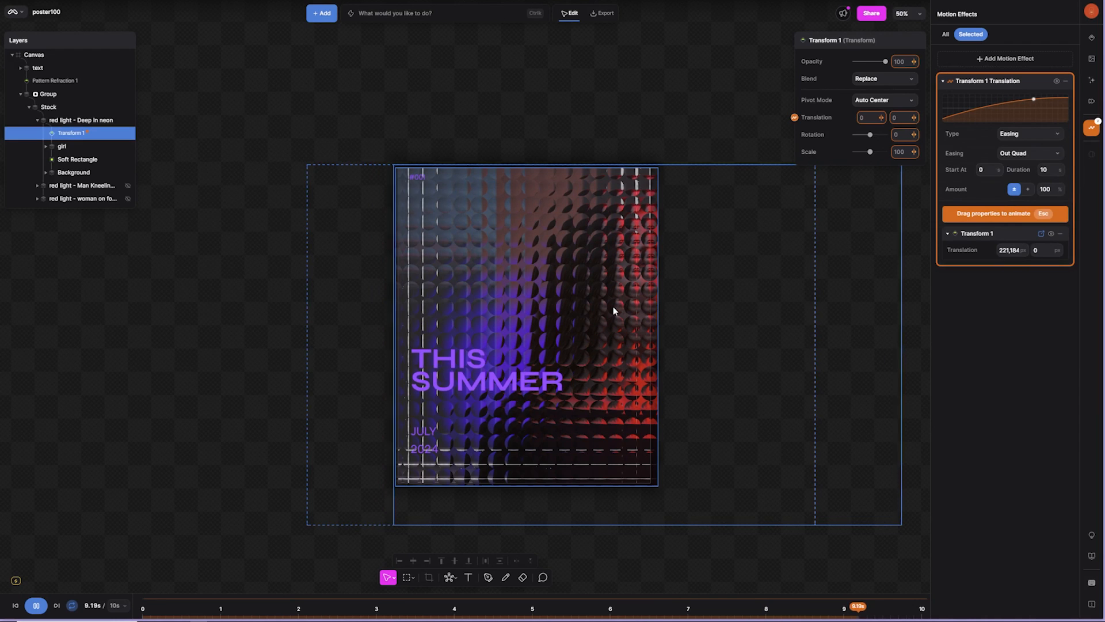
Try the Waves and ZigZag pattern types for Pattern Refraction 1 and return to Circular.
click(63, 81)
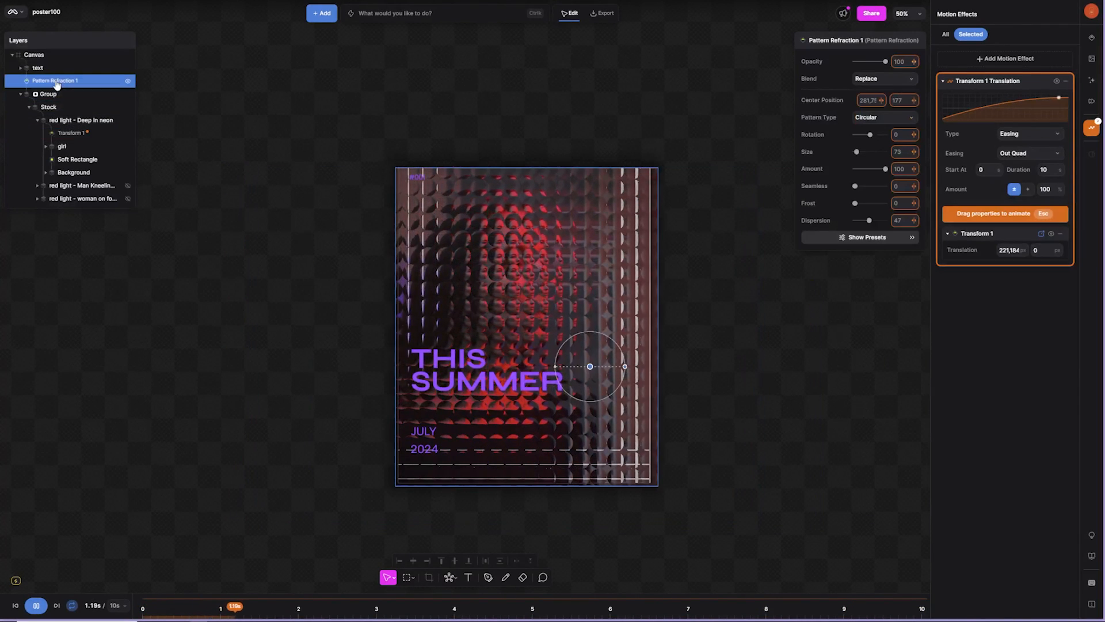
click(876, 118)
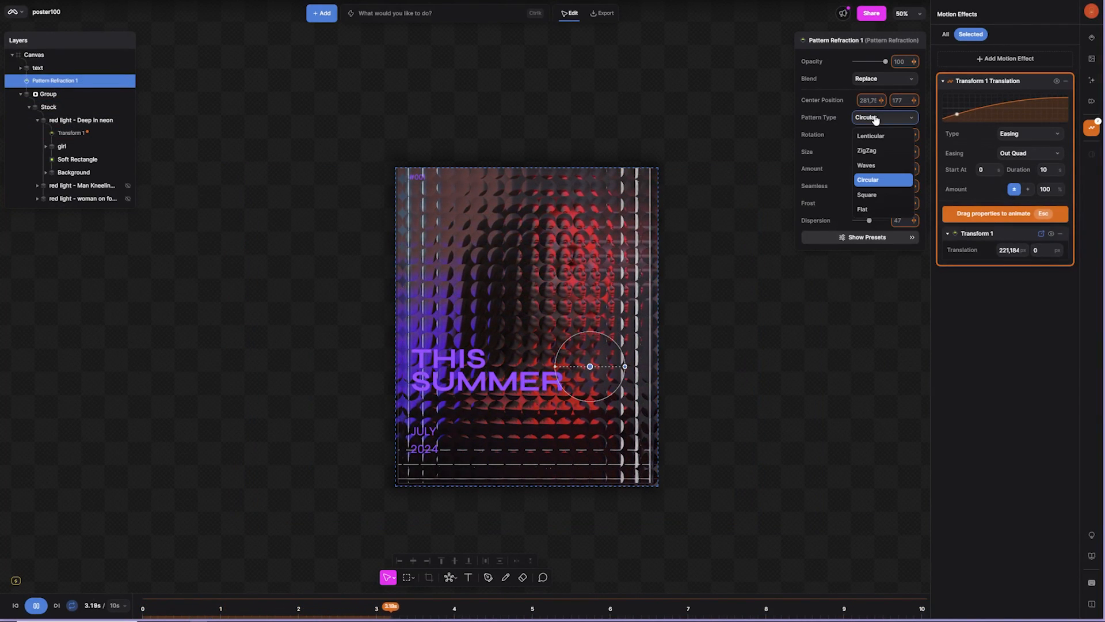
click(727, 371)
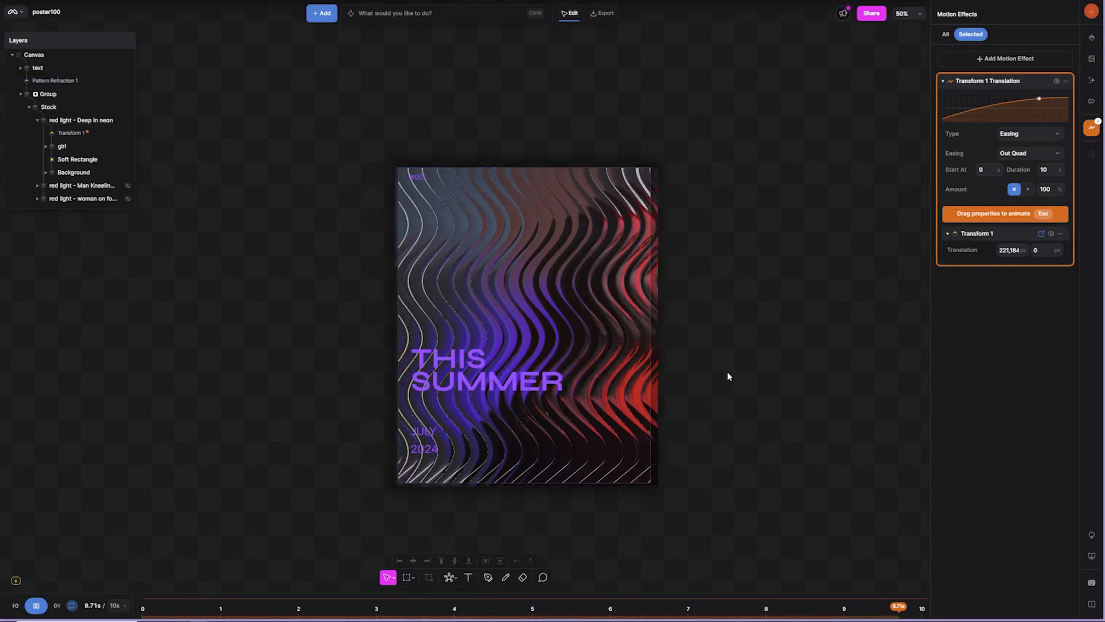
scroll(530, 326, up, 3)
click(72, 82)
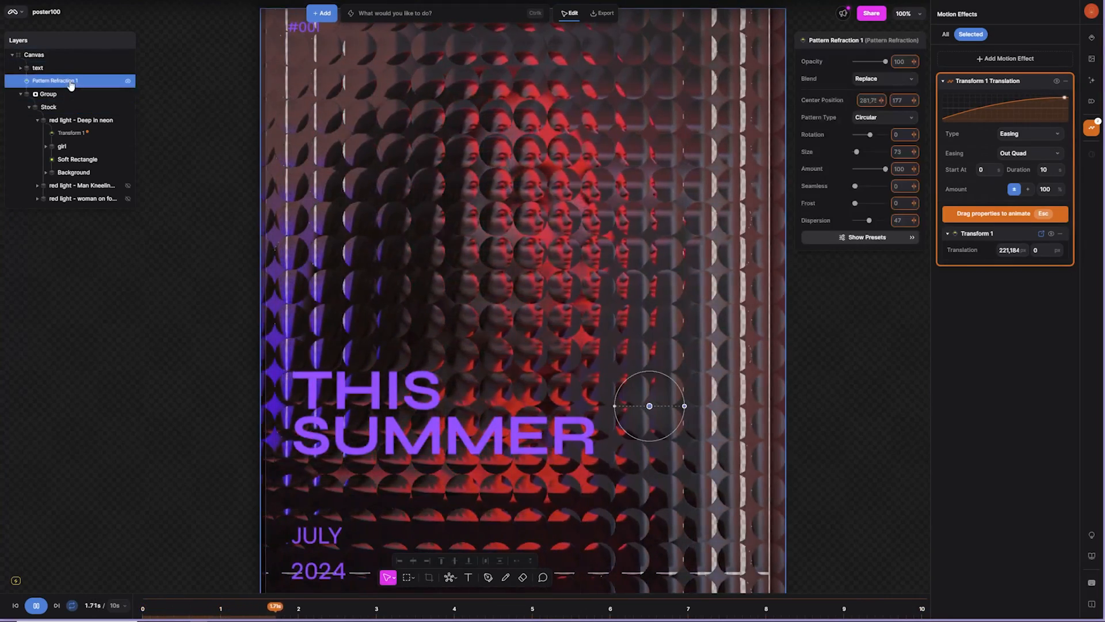
click(885, 119)
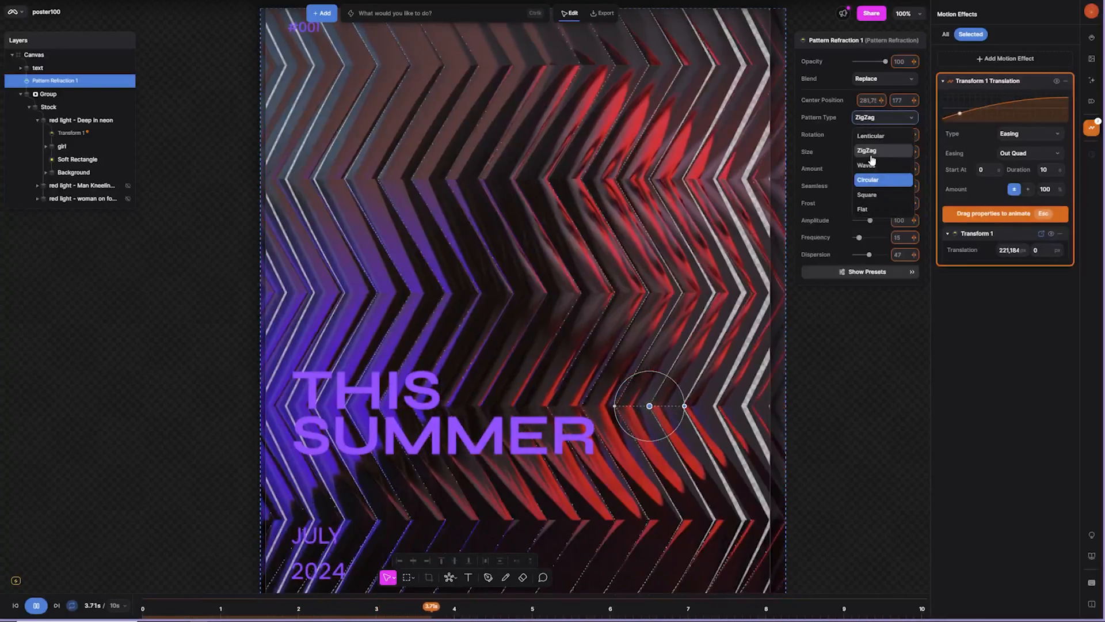
click(869, 180)
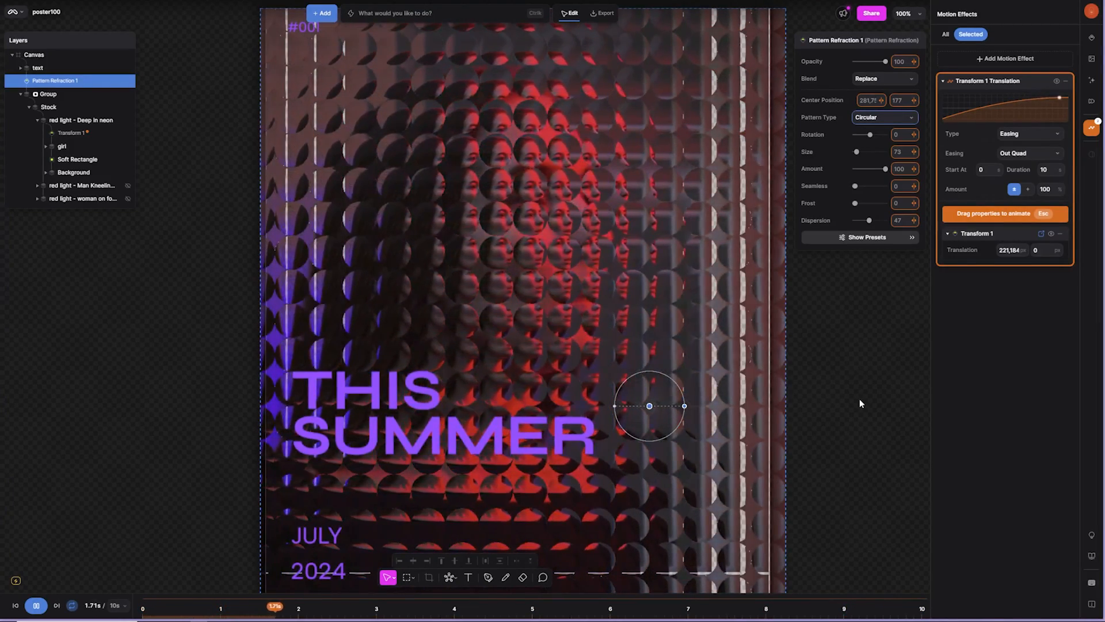
Add an Add noise modifier and move it above the text group in the layer stack.
click(370, 11)
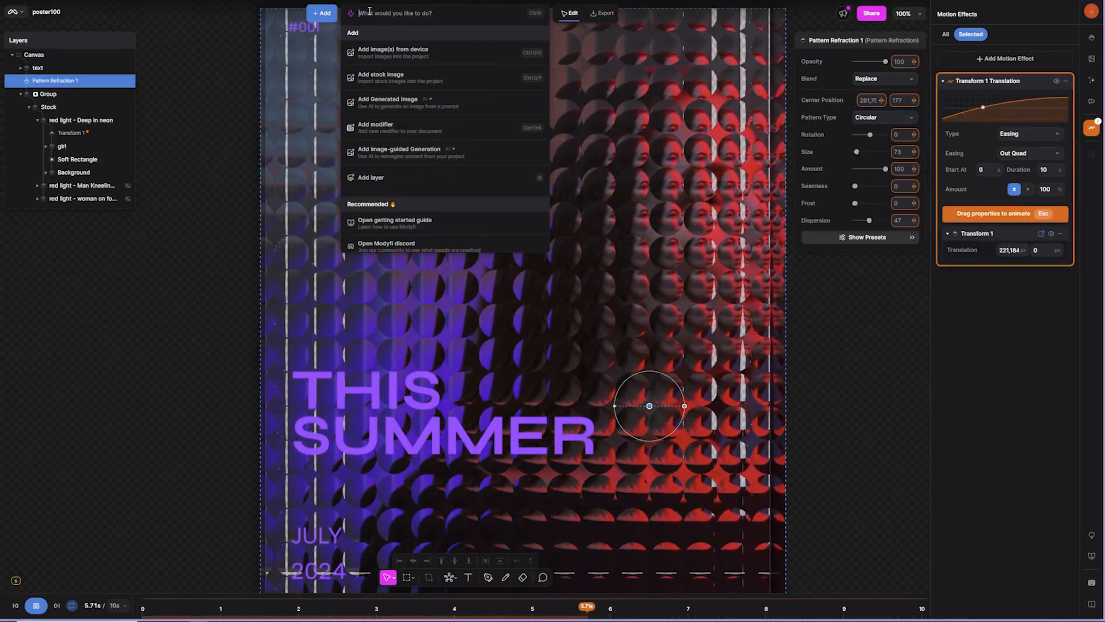
text(noise)
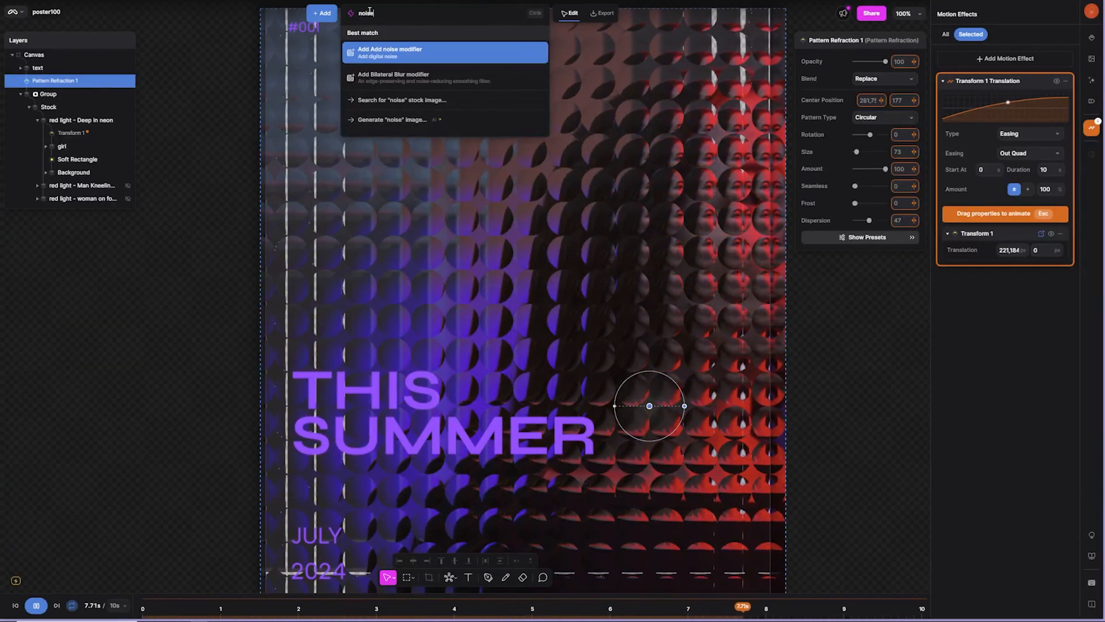
click(395, 54)
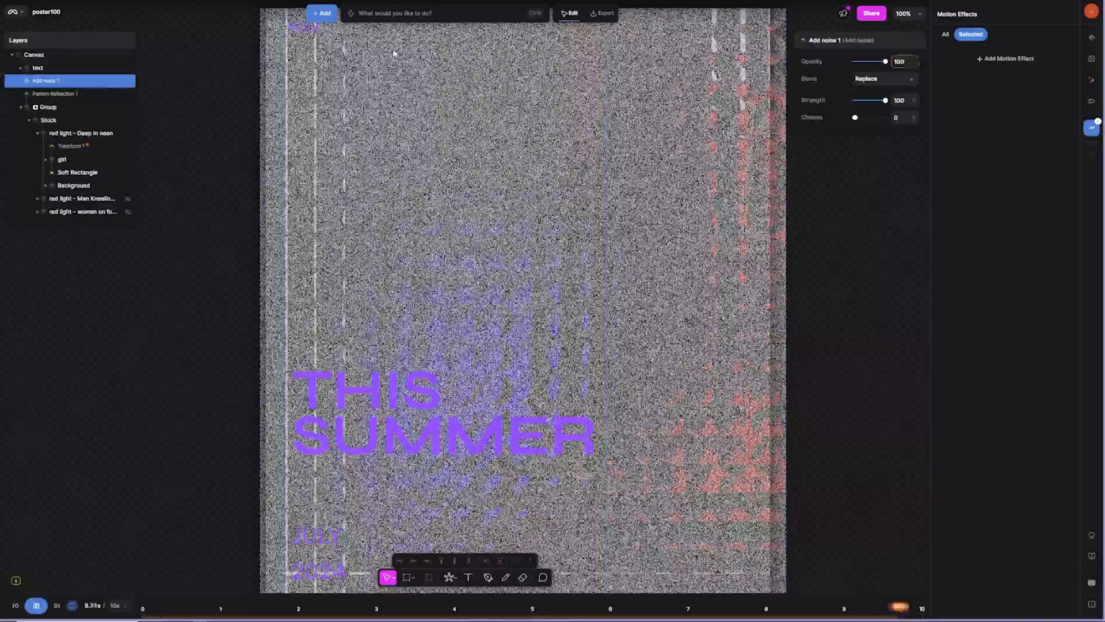
drag(68, 83, 68, 64)
Blend the noise with Overlay and set its opacity to 33% and its strength to 72.8%.
click(885, 80)
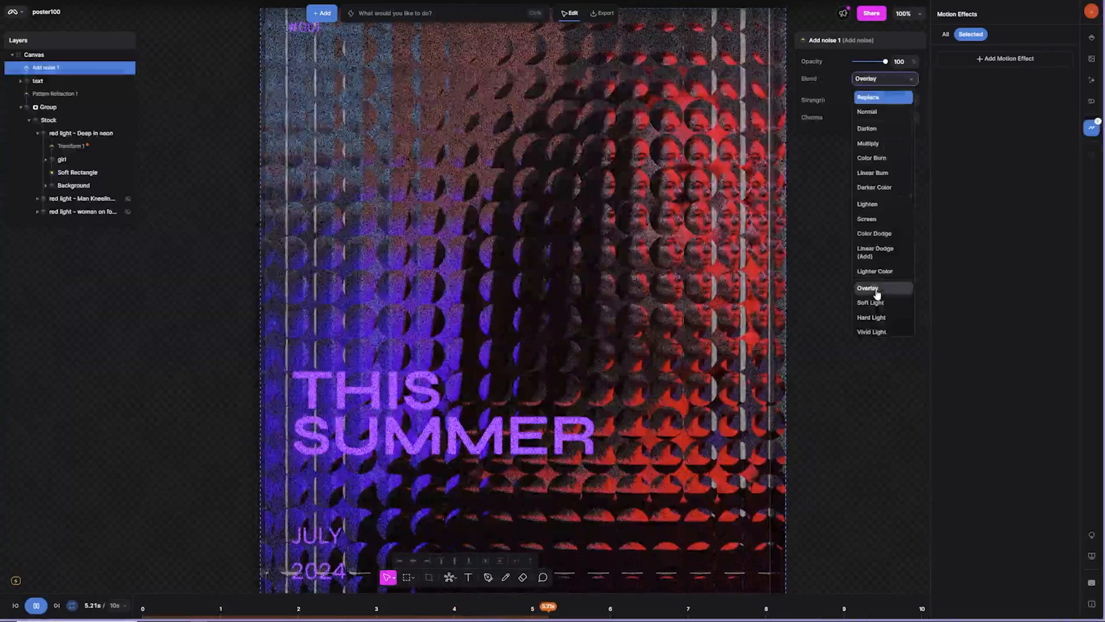
click(875, 289)
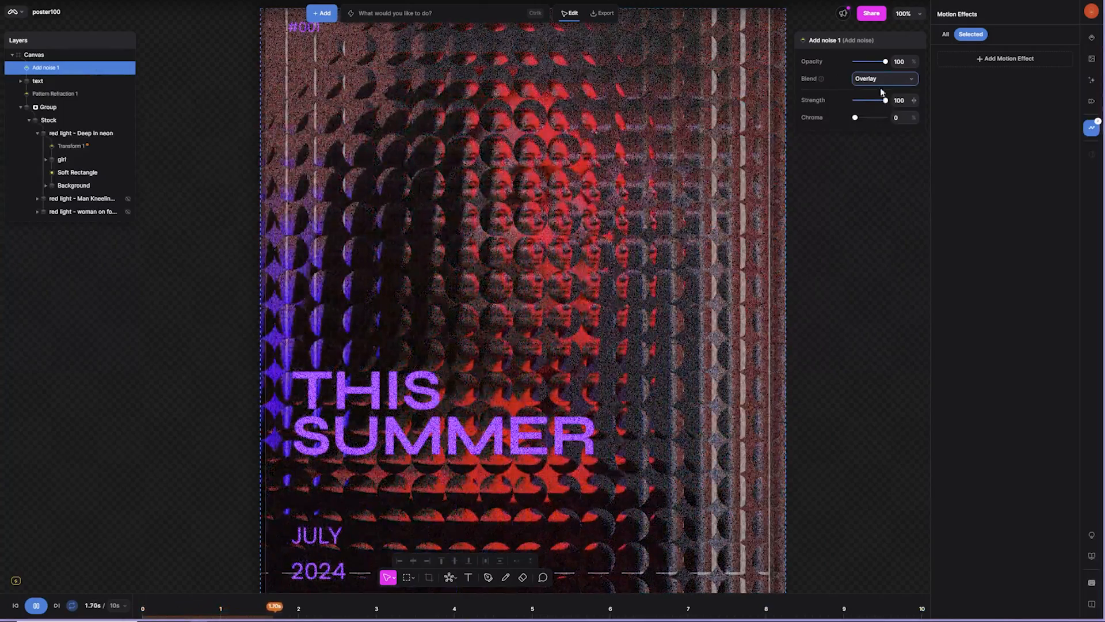
drag(886, 61, 867, 61)
mouse_move(885, 100)
mouse_down()
mouse_move(856, 101)
mouse_move(874, 100)
mouse_up()
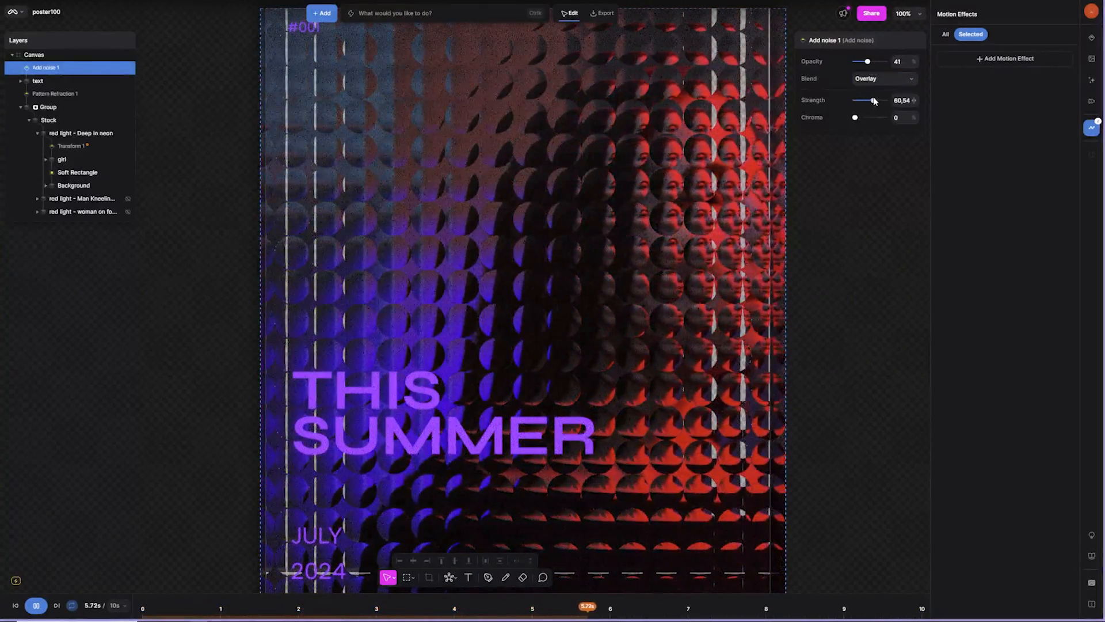
drag(867, 61, 879, 101)
Examine the noise grain on the poster close up and at full view.
scroll(566, 222, up, 3)
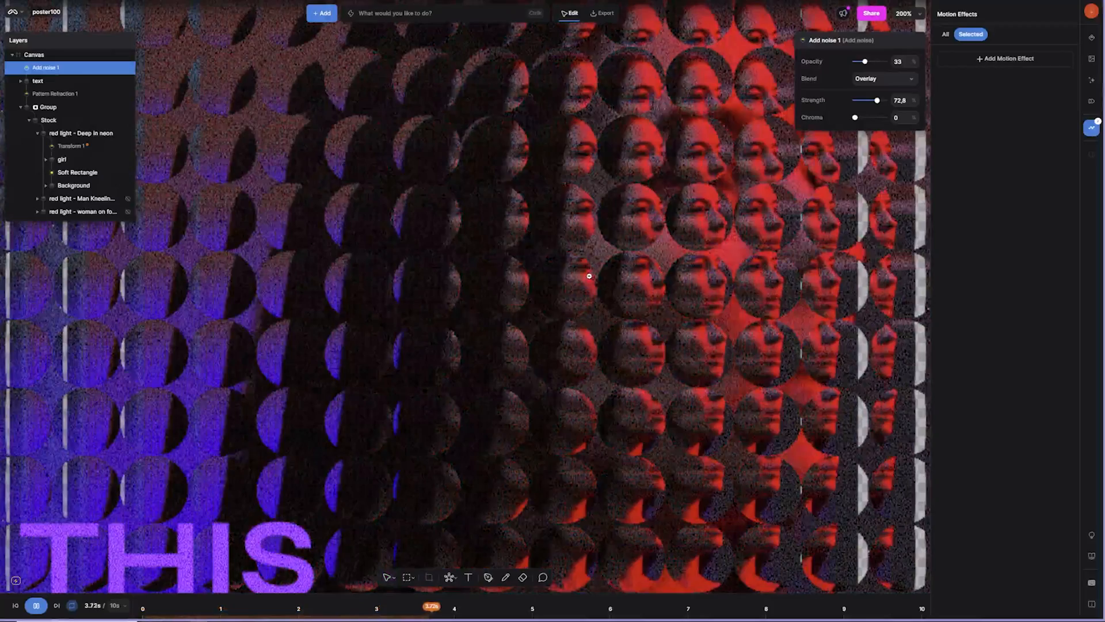
alt+click(589, 276)
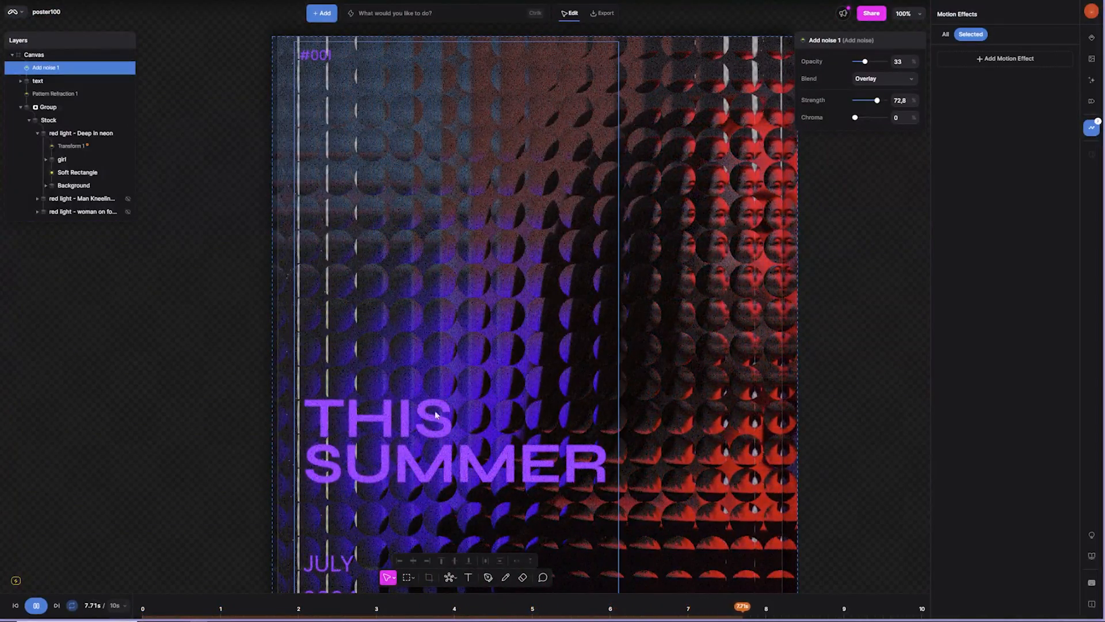
scroll(545, 323, down, 3)
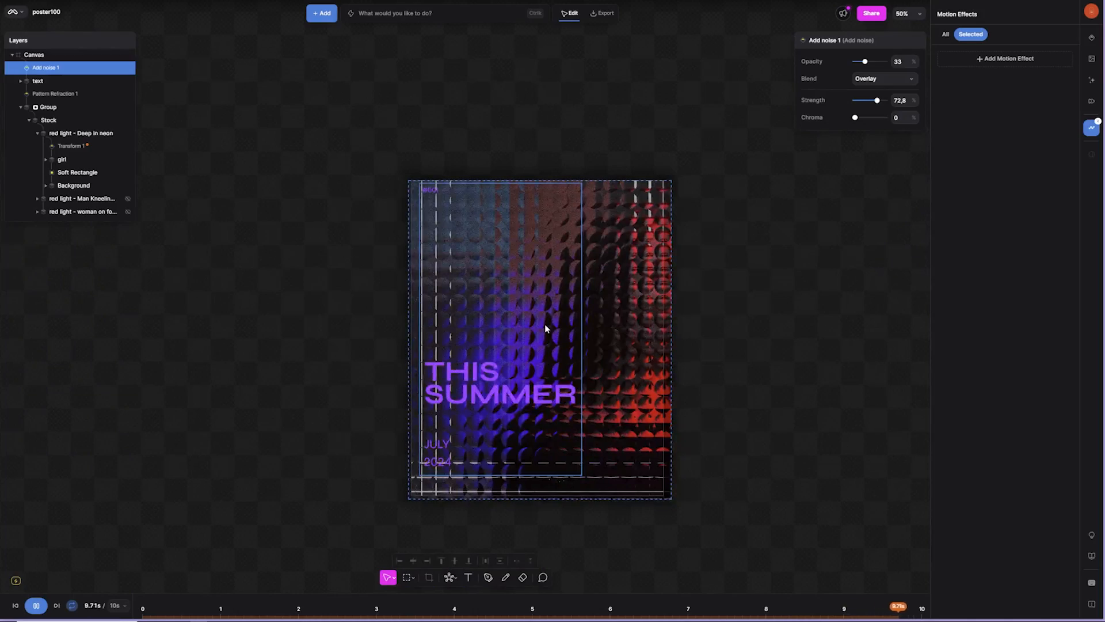
scroll(438, 219, up, 3)
scroll(456, 286, down, 2)
scroll(456, 287, right, 3)
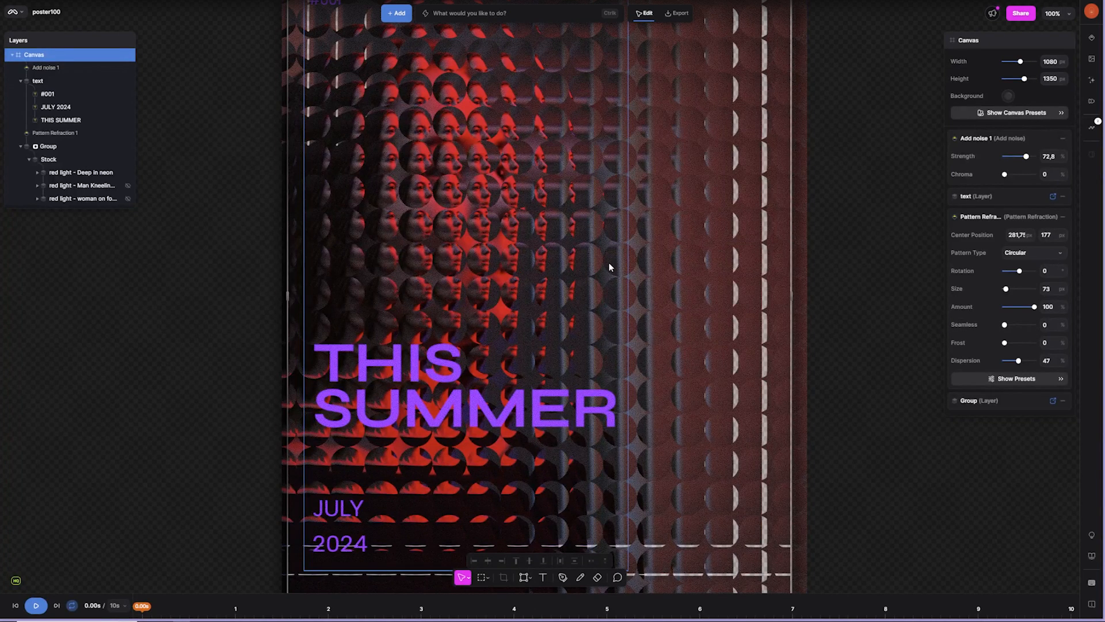
Paste a copy of the text group above the original and examine the transparent gaps near the artwork's right edge.
key(ctrl+v)
key(z)
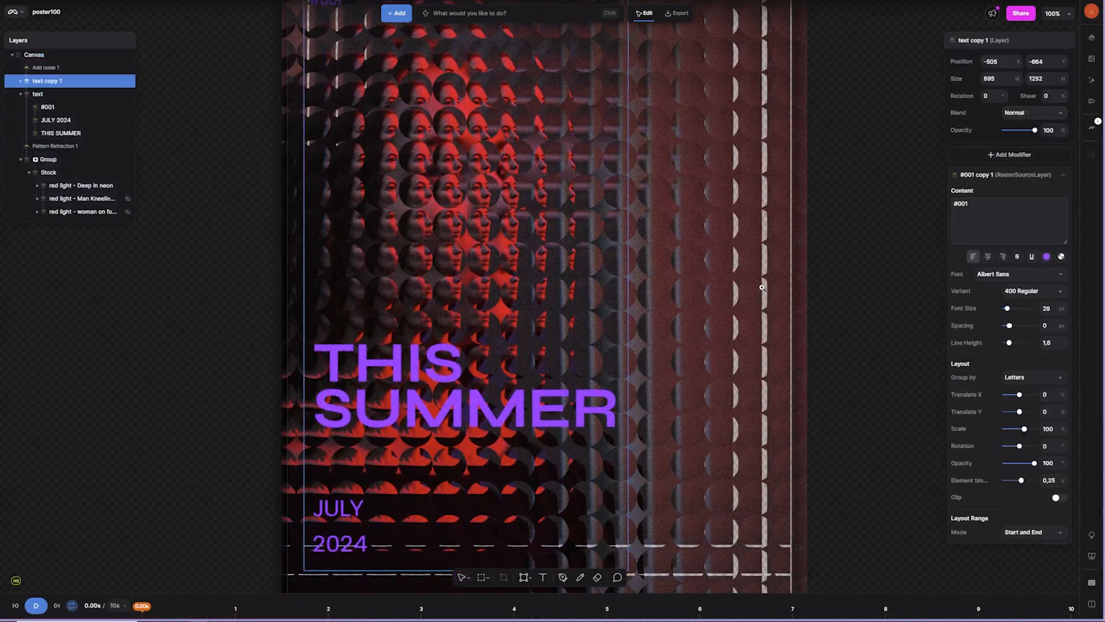
click(762, 286)
key(v)
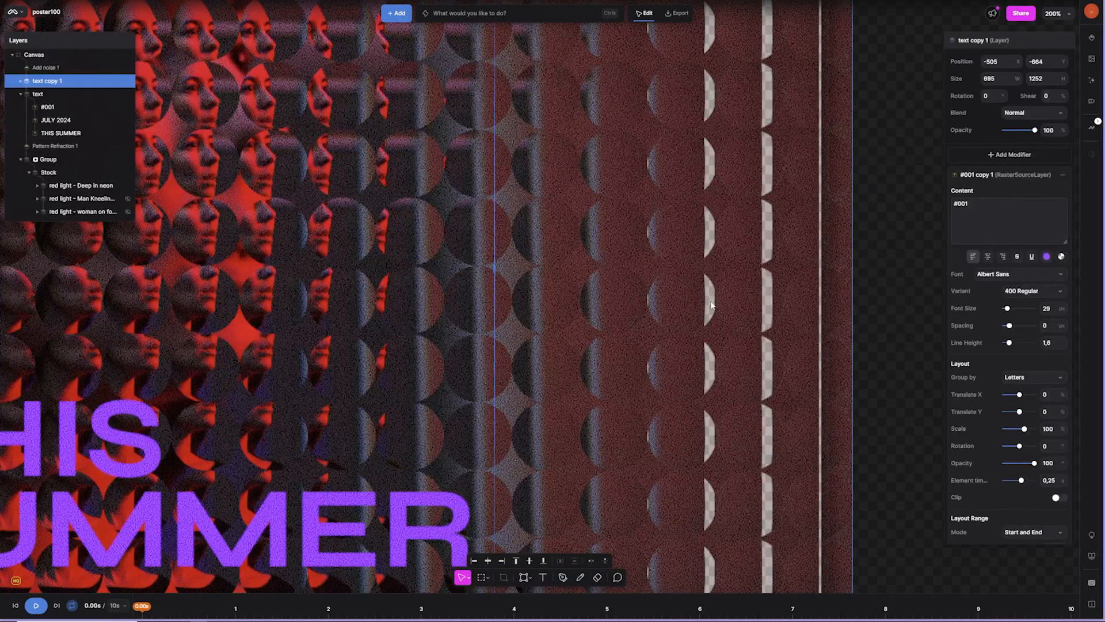
key(z)
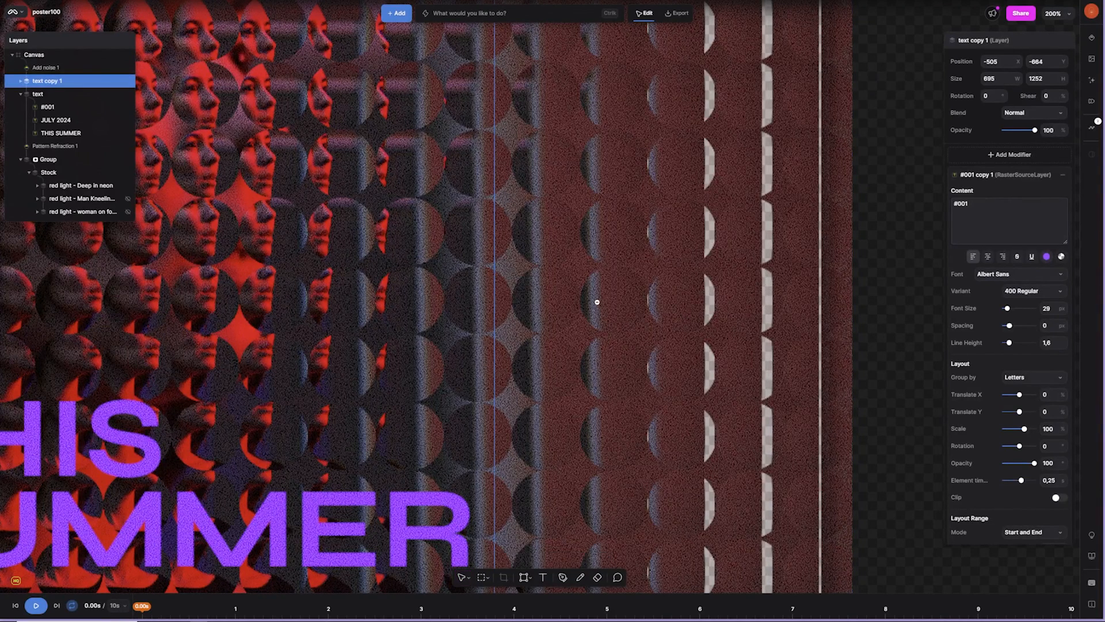
alt+click(598, 301)
alt+click(602, 301)
key(v)
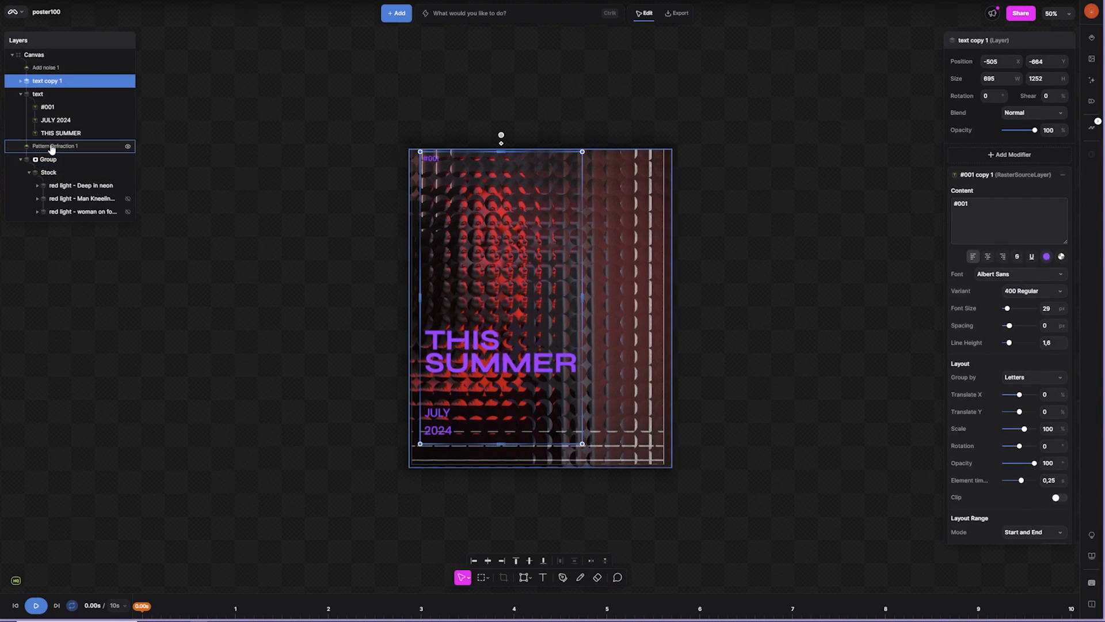
Group the noise modifier, both text groups, Pattern Refraction 1 and the masked image group together.
click(52, 147)
click(20, 160)
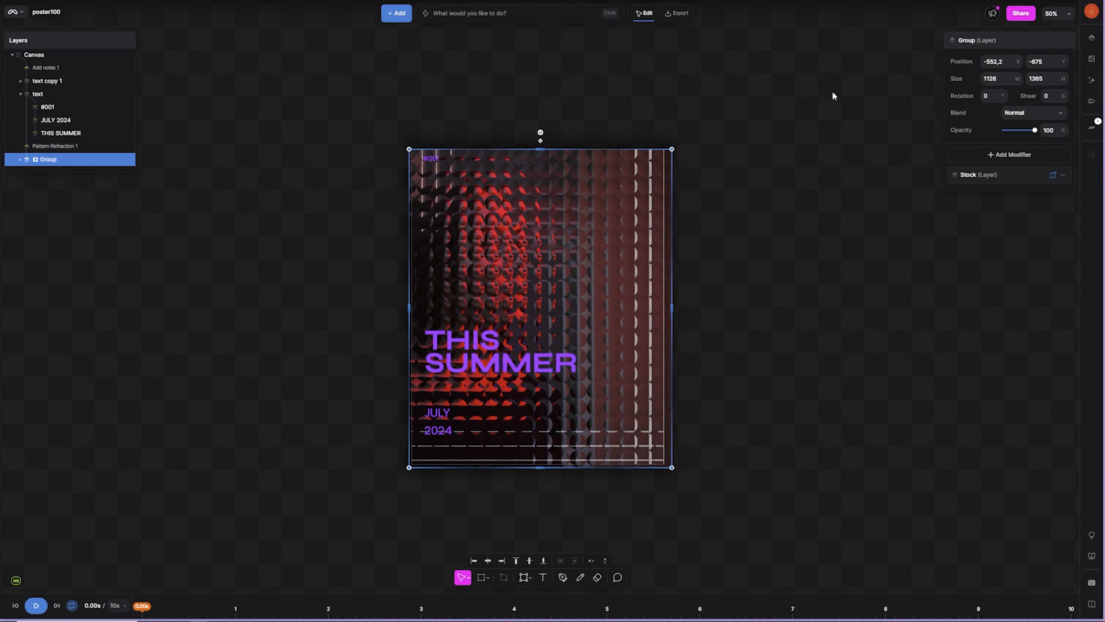
click(45, 68)
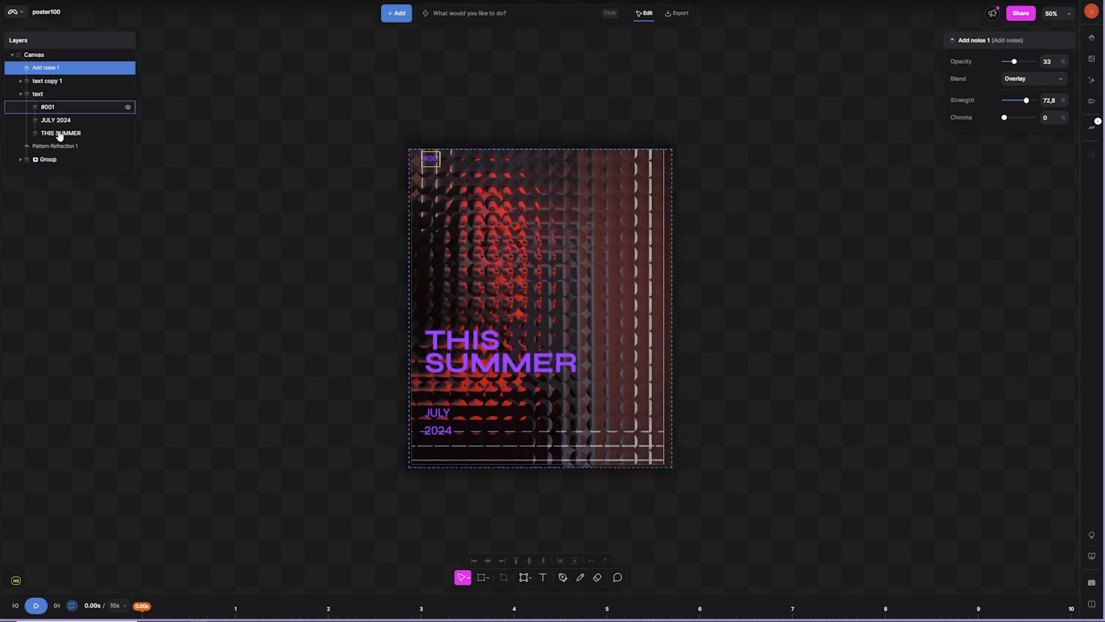
shift+click(55, 161)
right_click(55, 163)
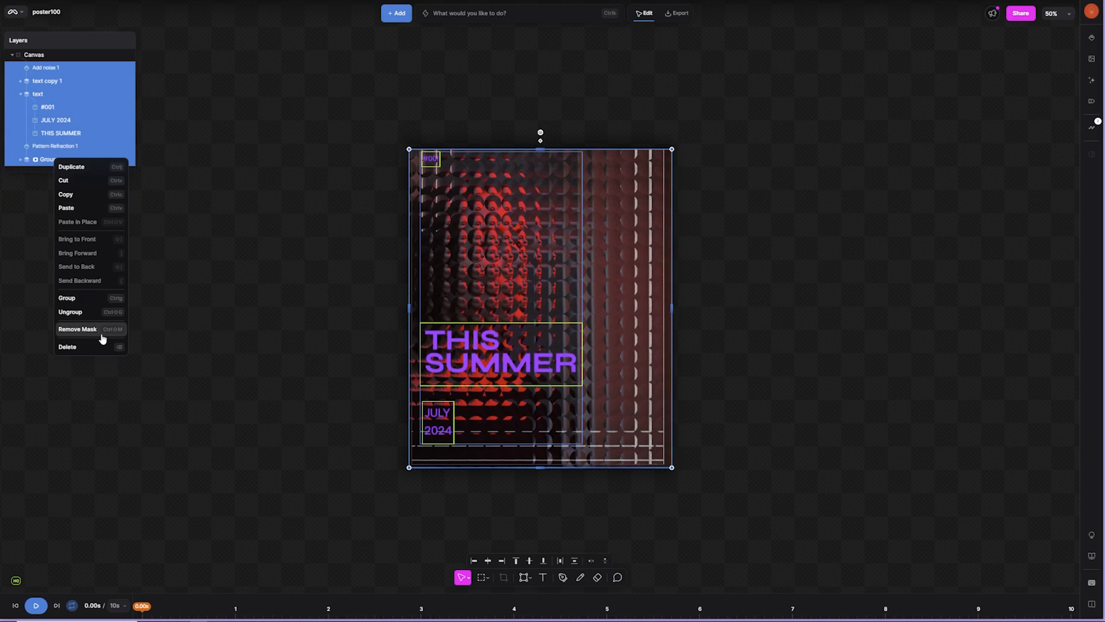
click(67, 298)
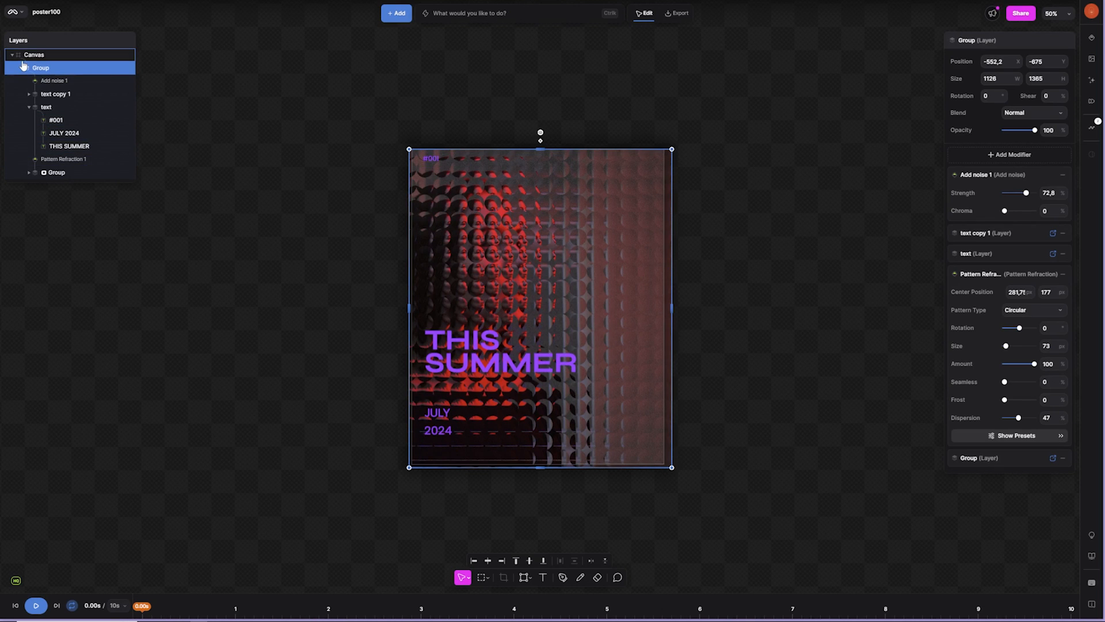
Mask the new group with a rectangular selection about 1094 × 1352 px over the poster and check the masked artwork.
click(482, 578)
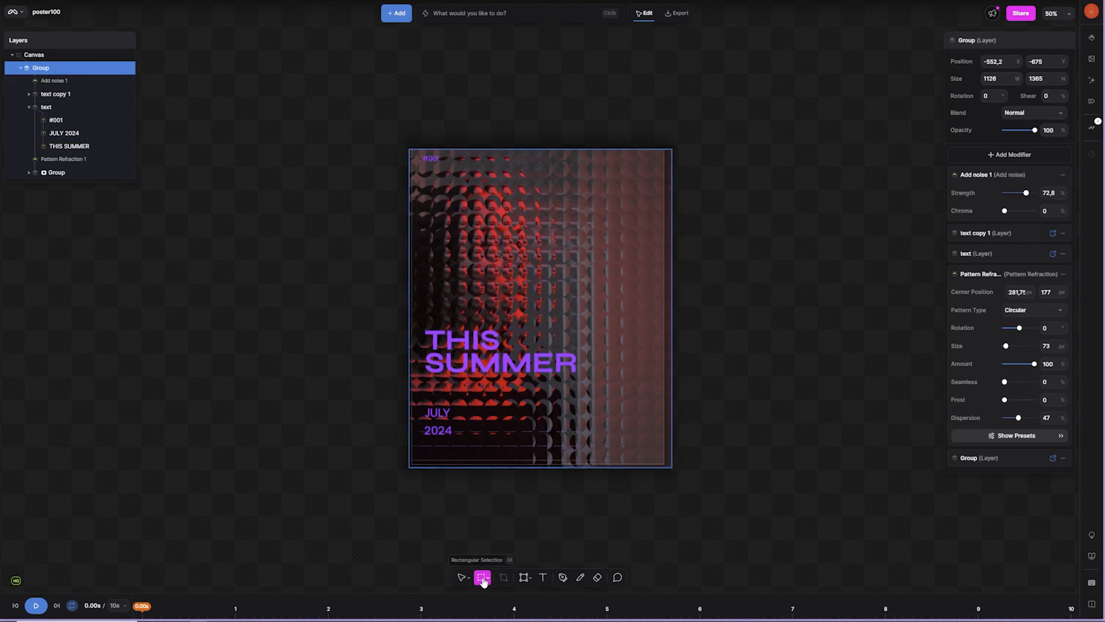
drag(409, 149, 665, 466)
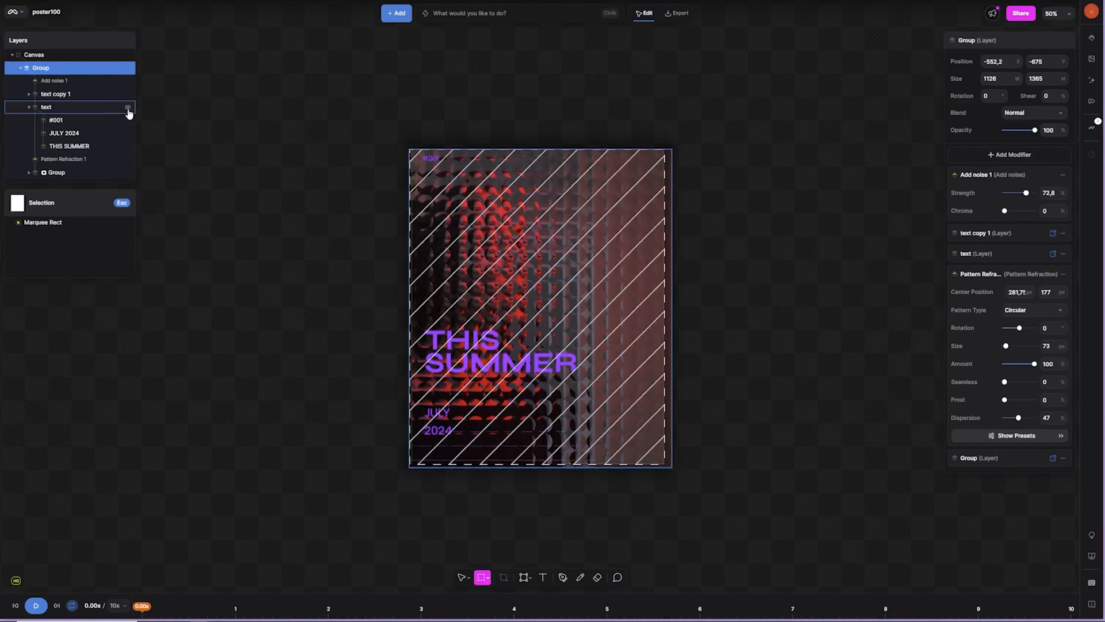
right_click(89, 73)
click(110, 242)
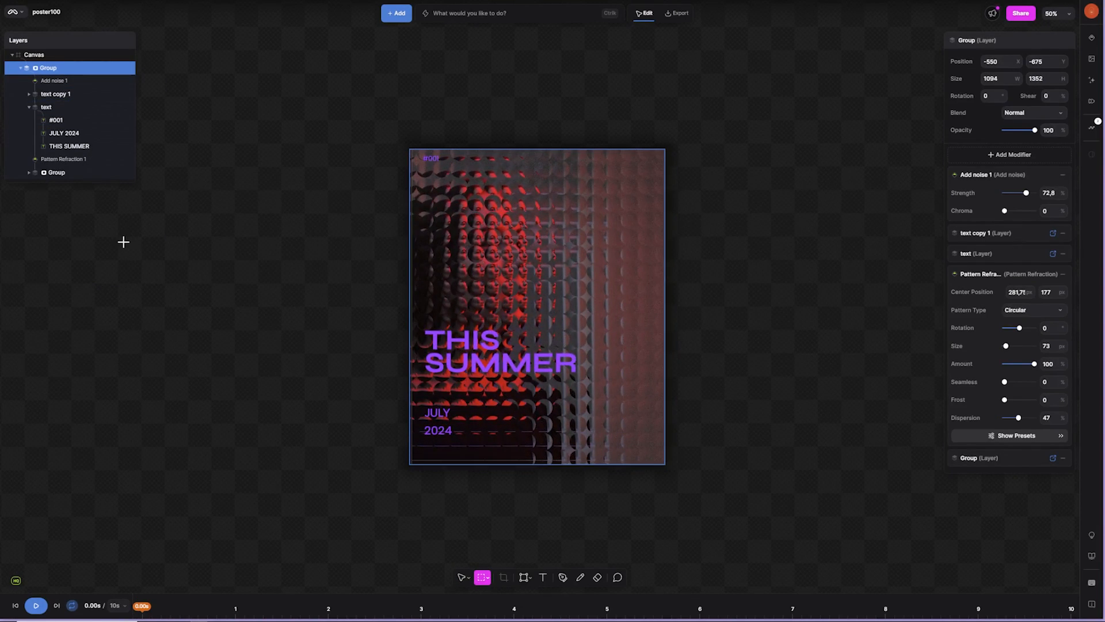
scroll(566, 254, up, 3)
drag(578, 303, 584, 271)
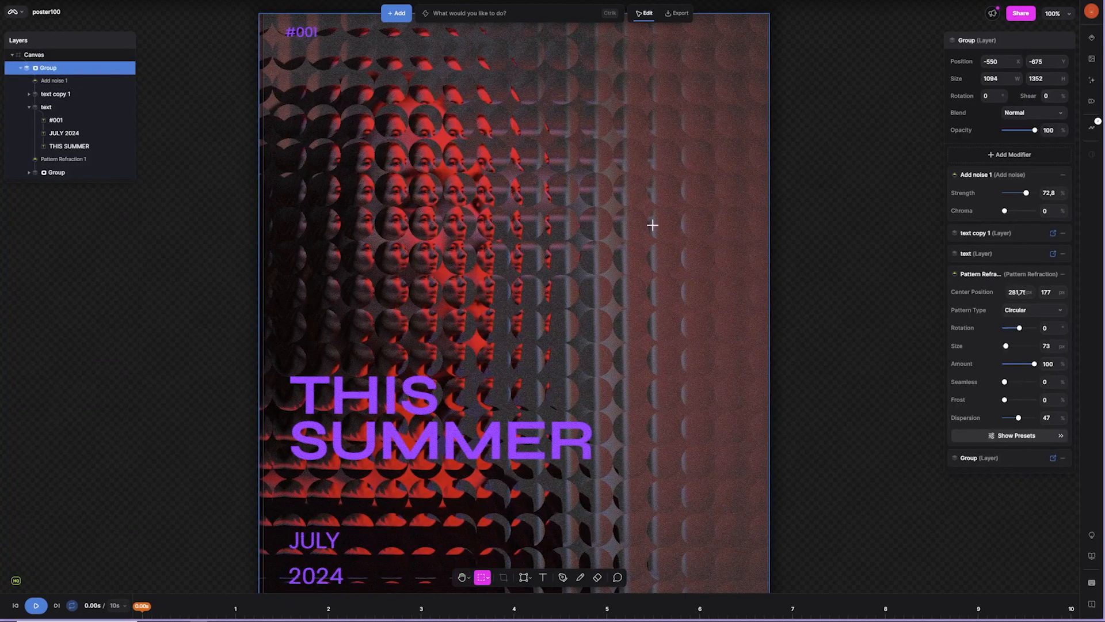
scroll(671, 292, up, 3)
scroll(585, 305, down, 3)
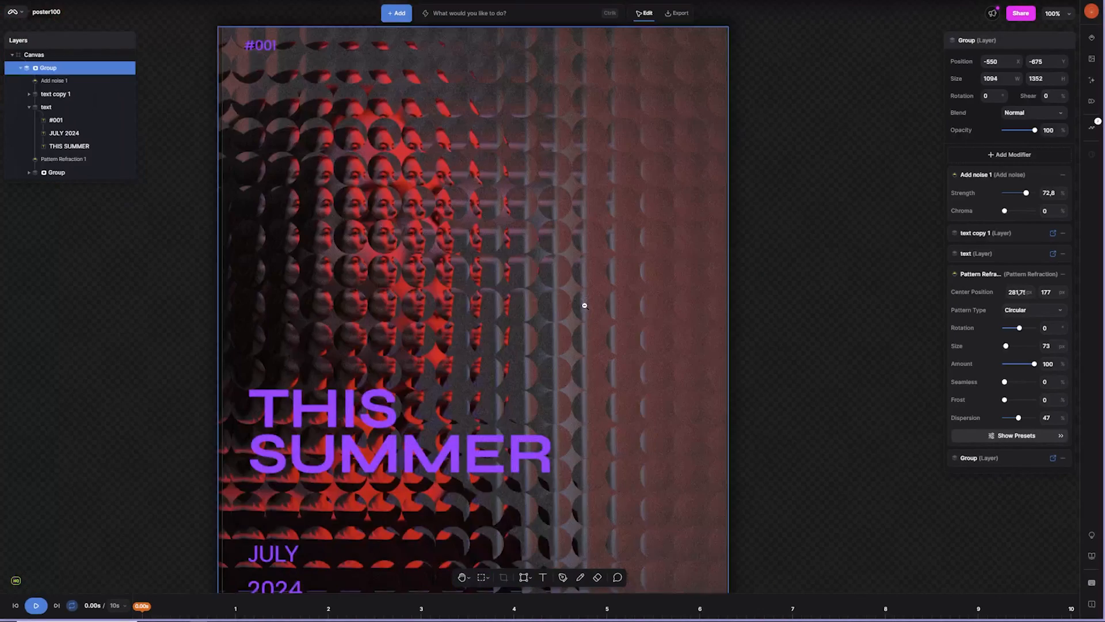
scroll(584, 305, down, 3)
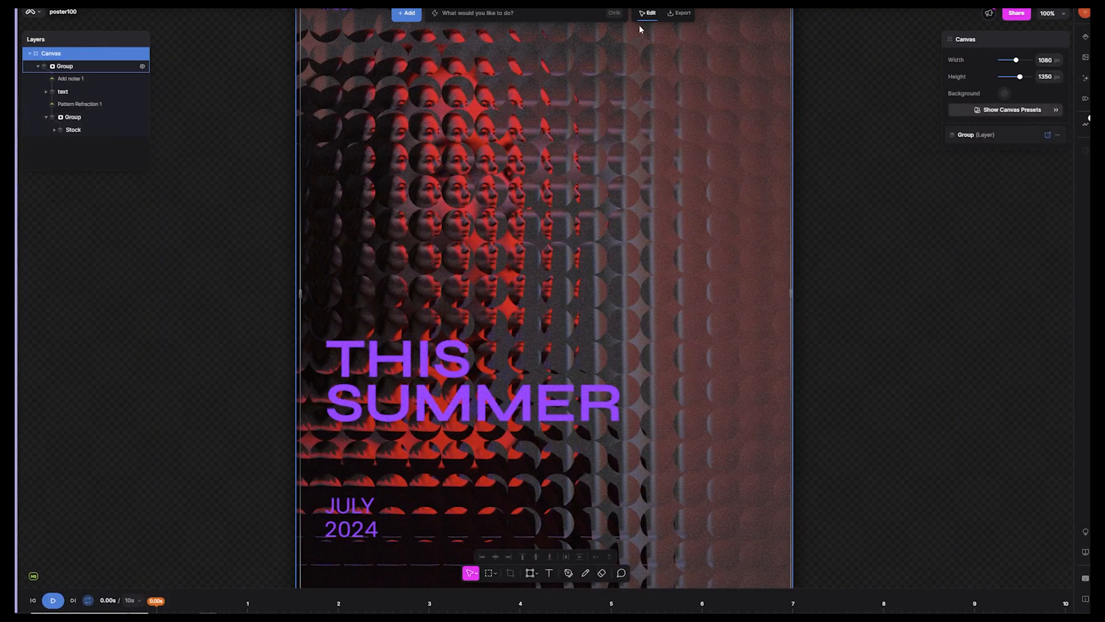
Export the poster as a high-quality MP4 video at 30 FPS after checking the image and video format options.
click(682, 13)
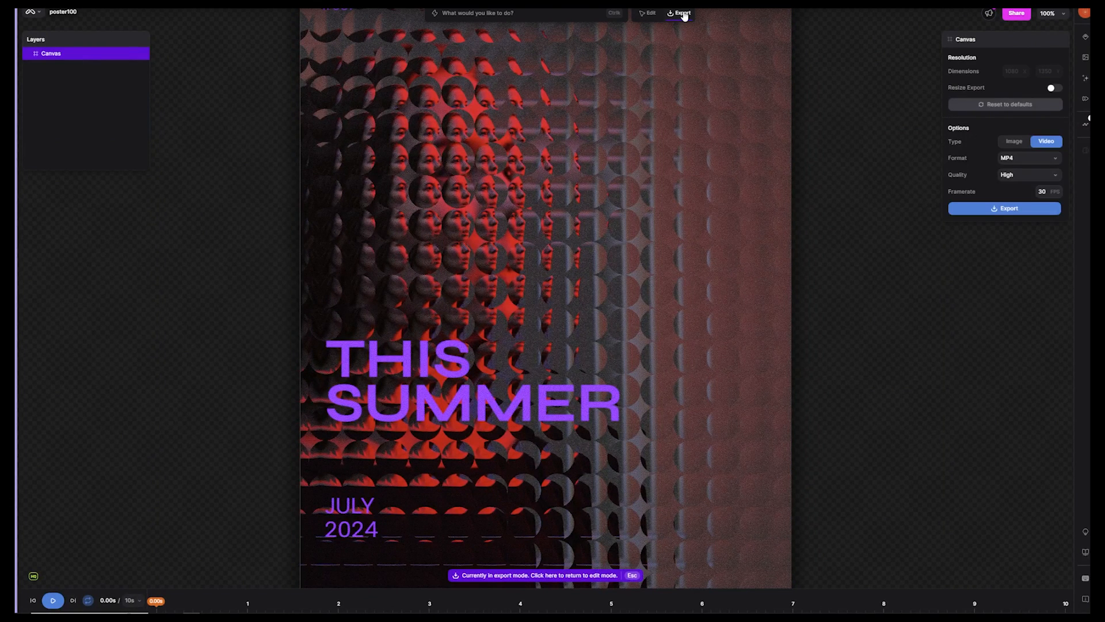
click(1025, 146)
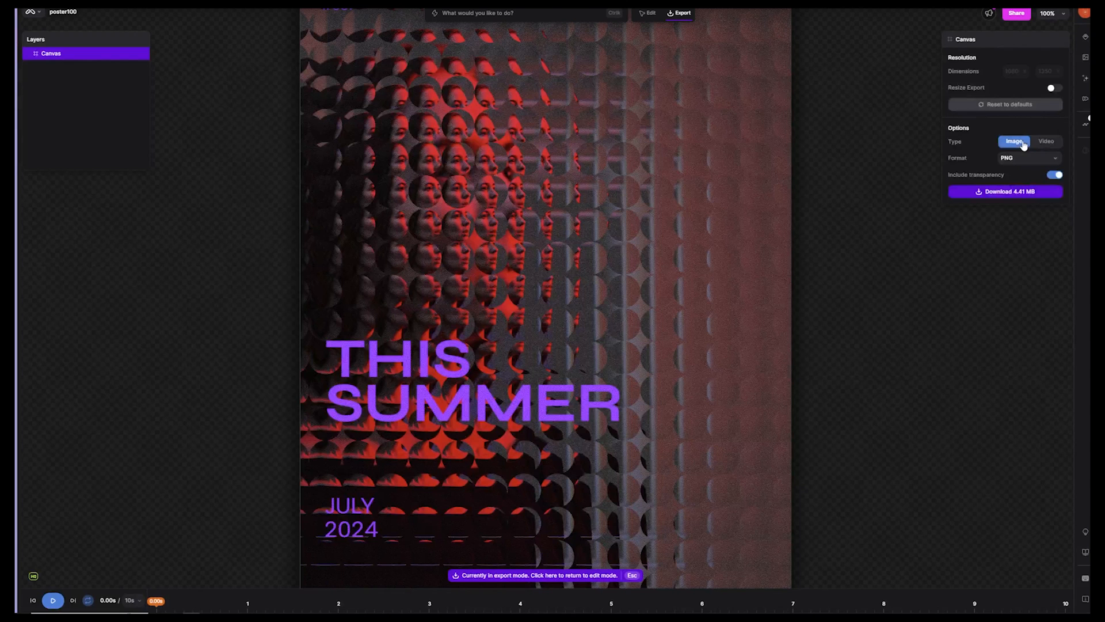
click(1025, 159)
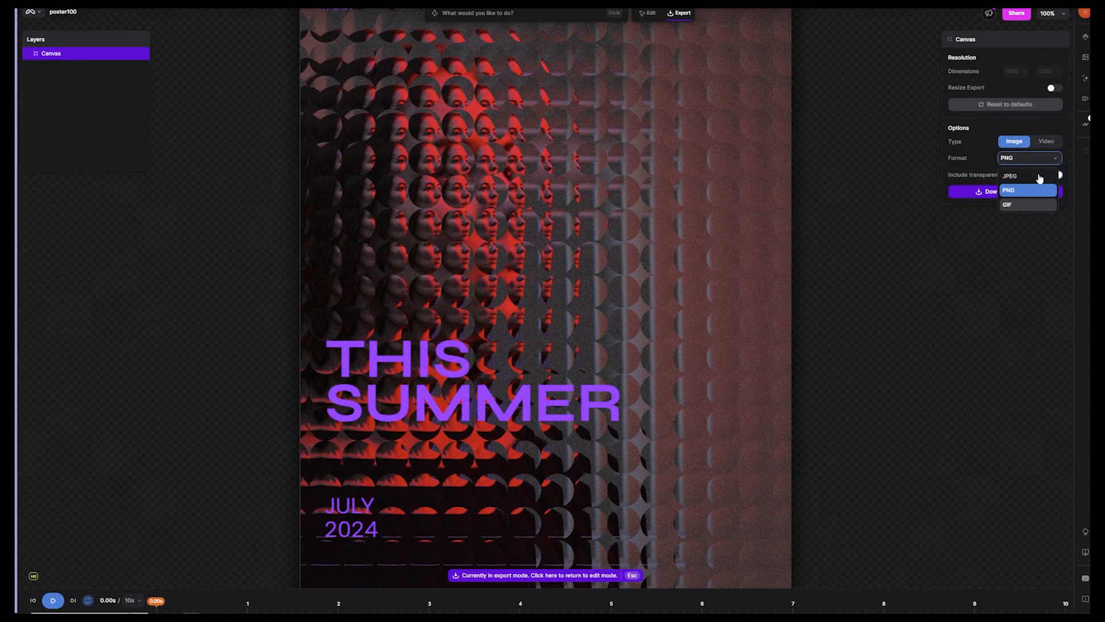
click(1054, 144)
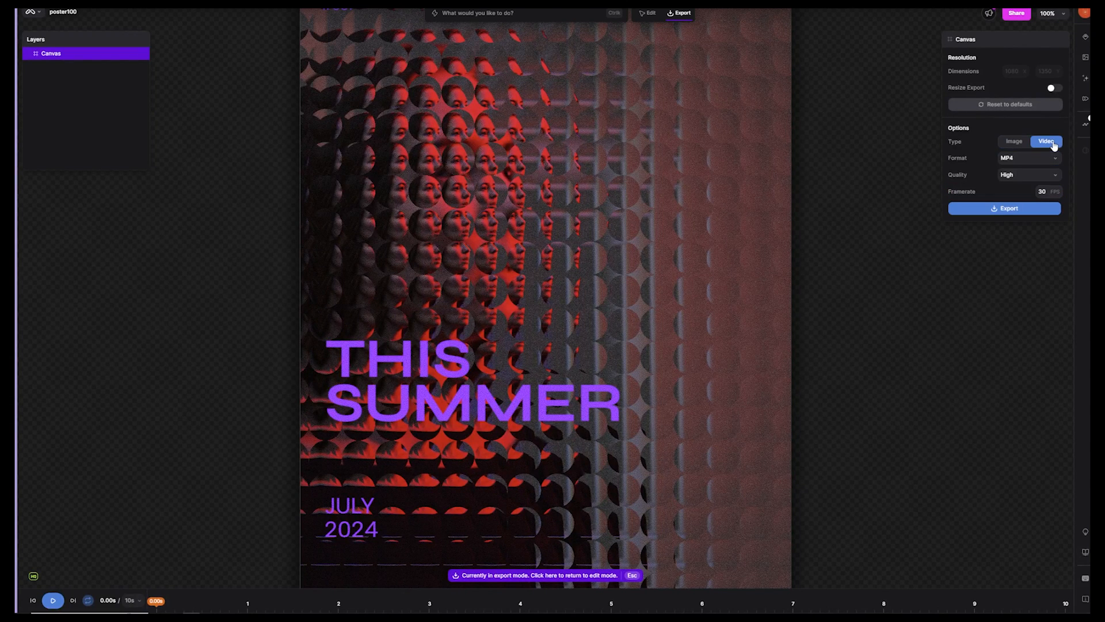
click(1027, 160)
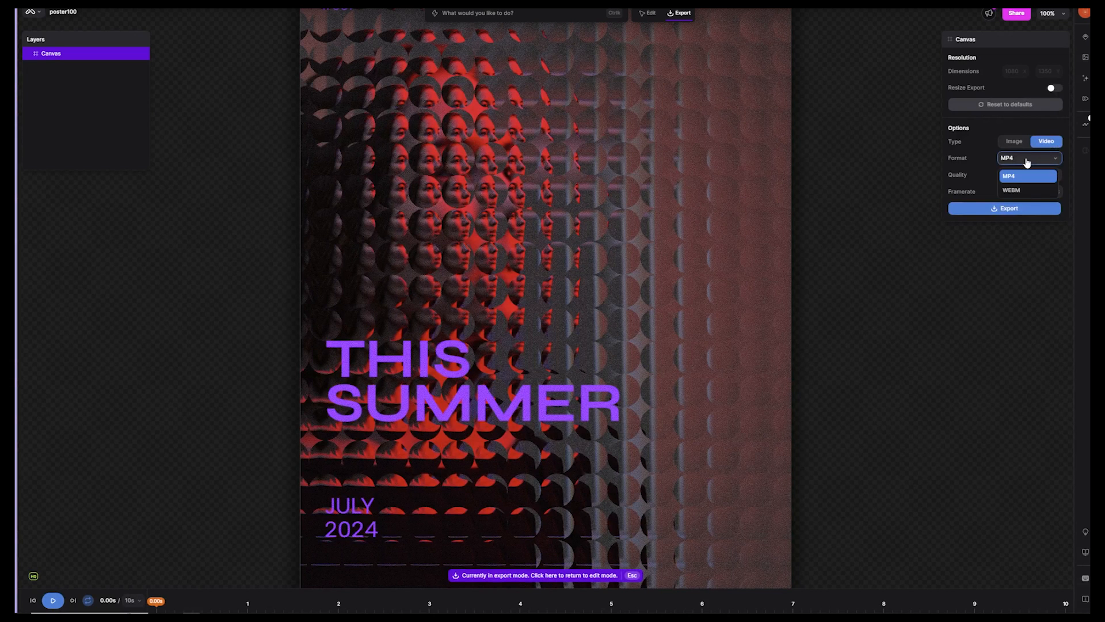
click(994, 141)
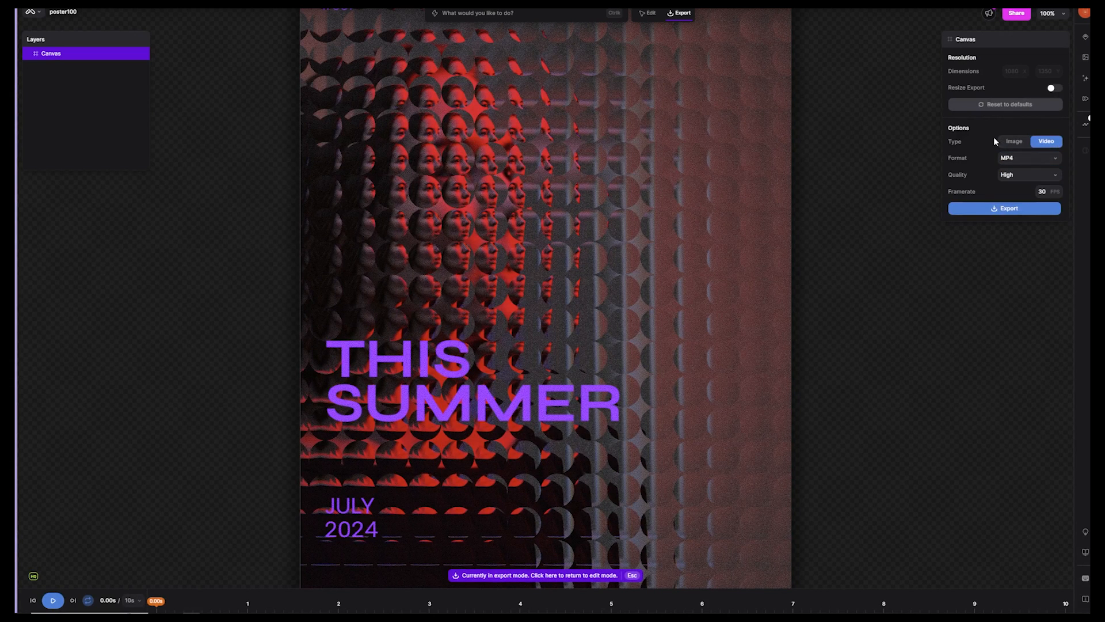
click(1027, 209)
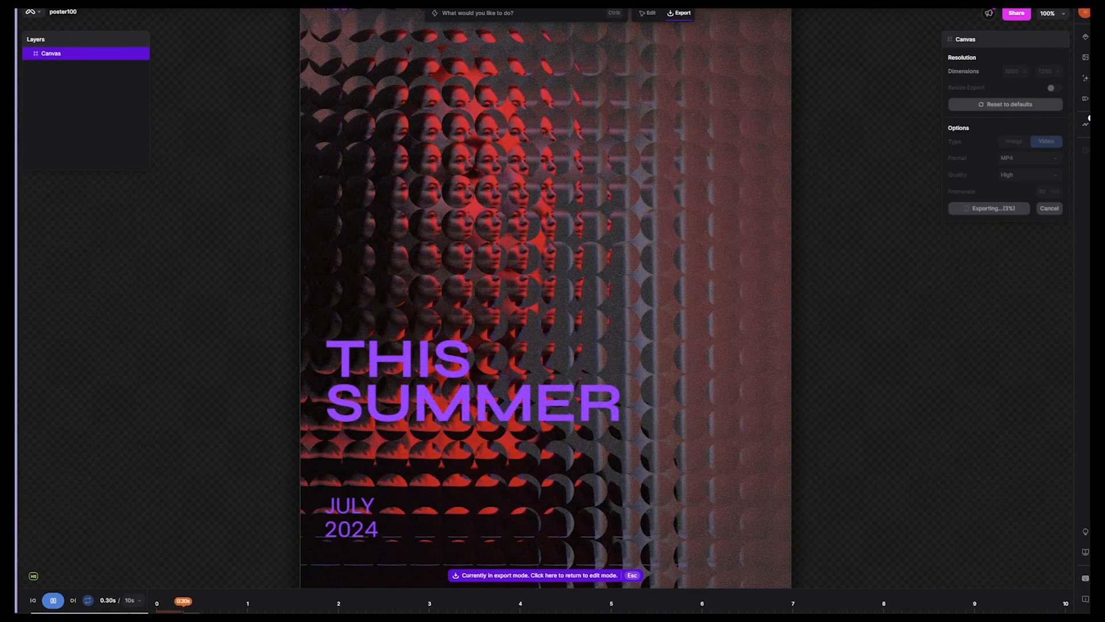
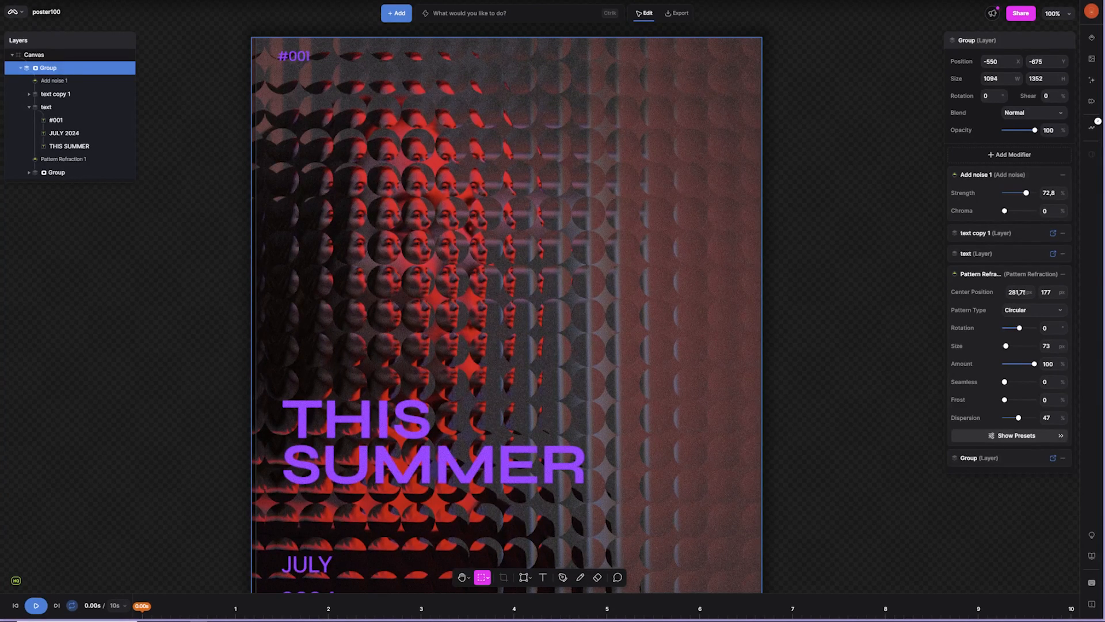
Duplicate the poster100 project from the dashboard, open the poster for editing and rename it poster200.
click(15, 16)
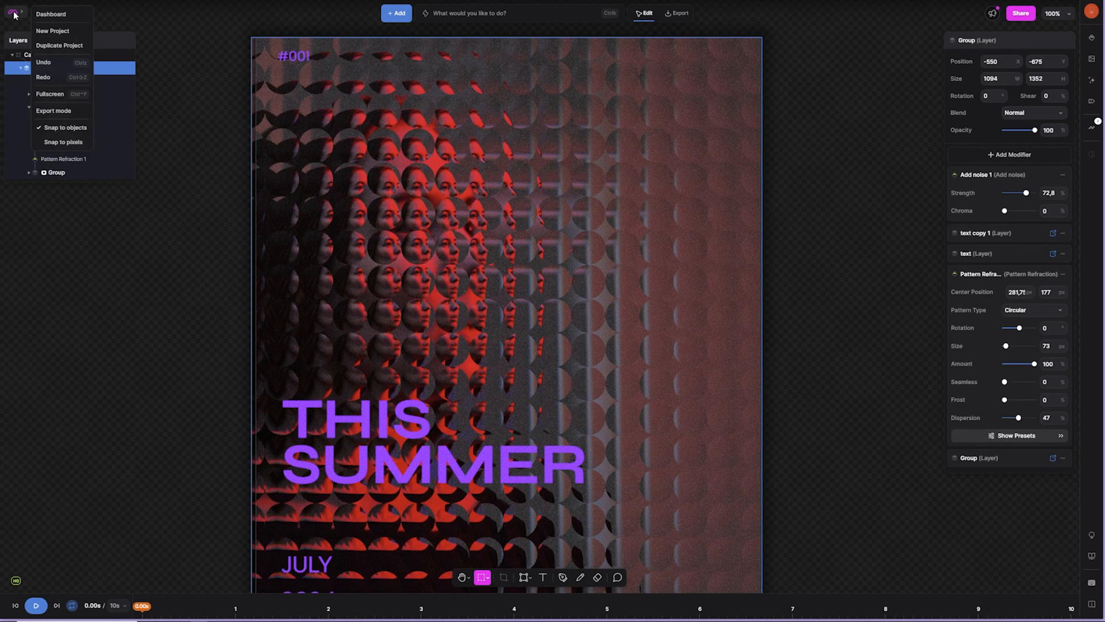
click(57, 15)
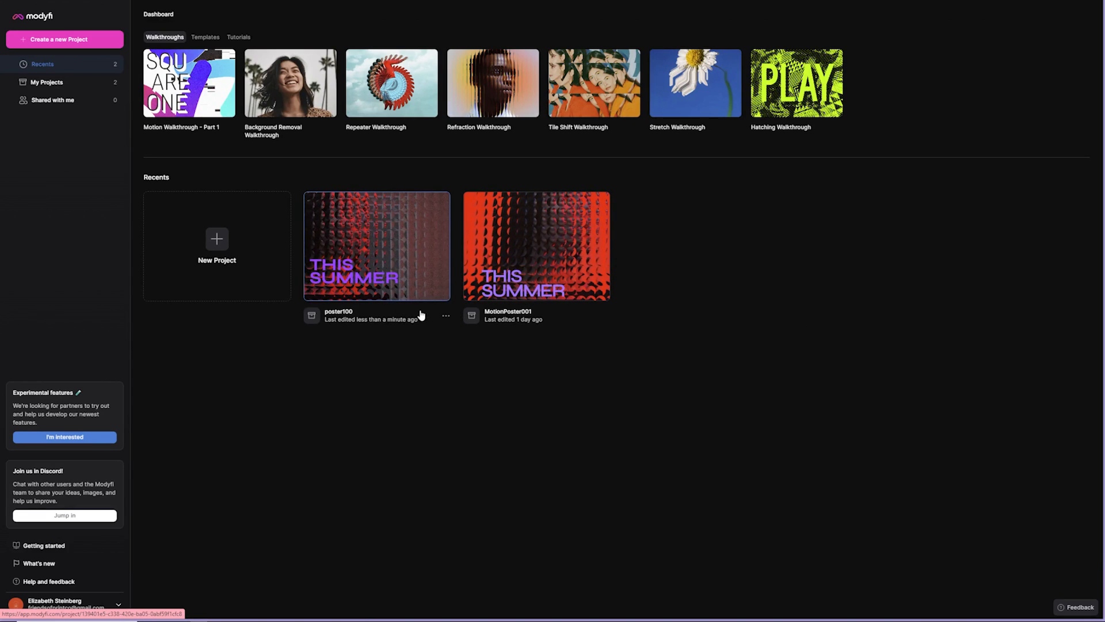
click(447, 316)
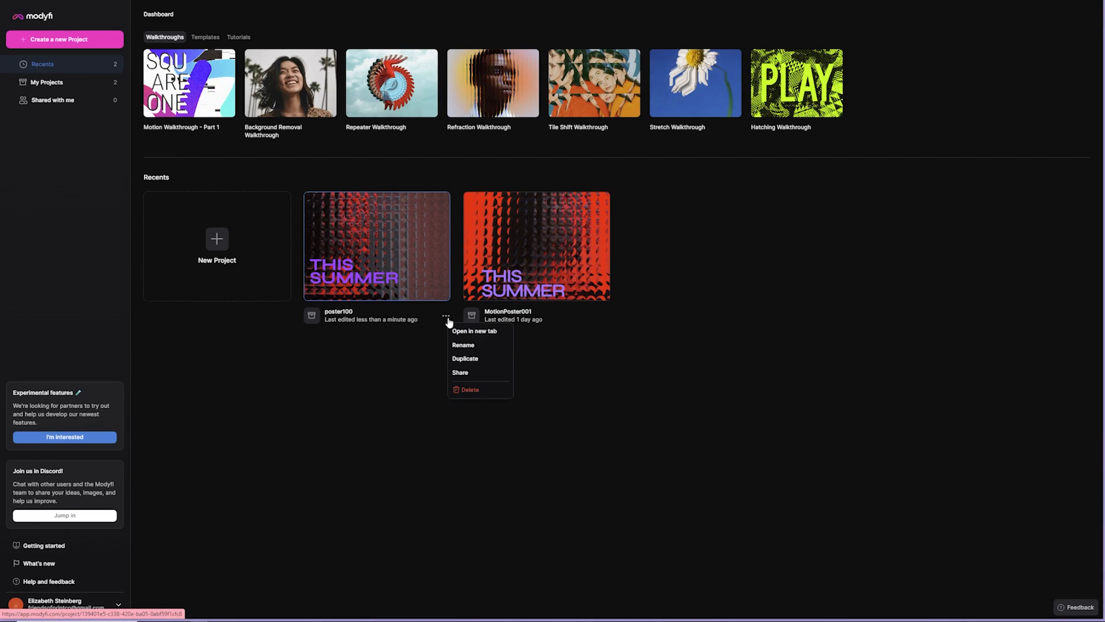
click(464, 359)
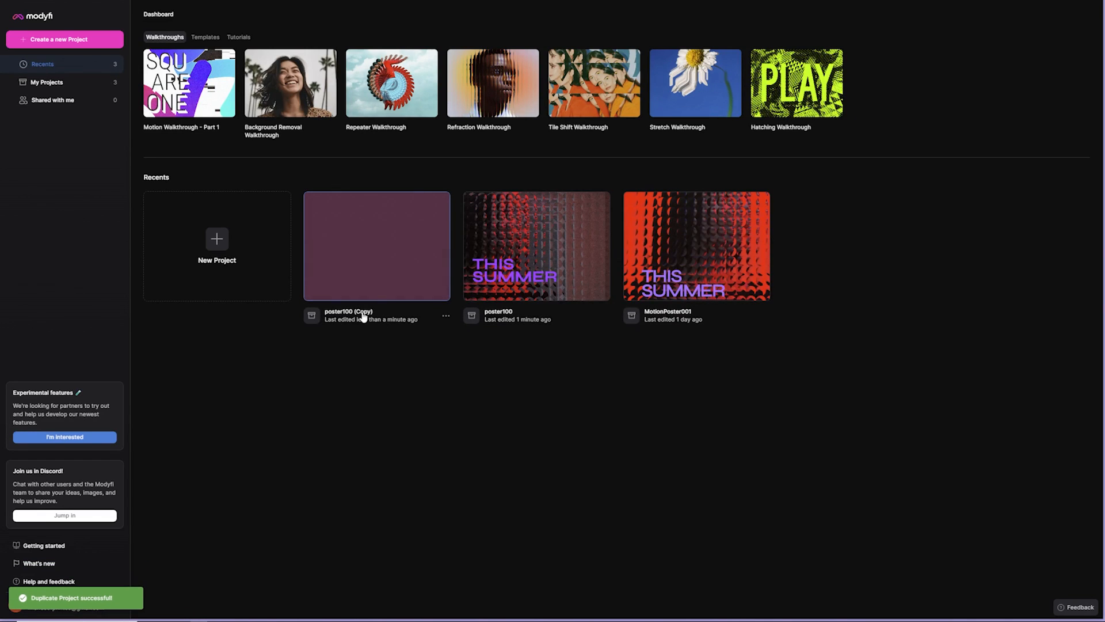
click(491, 314)
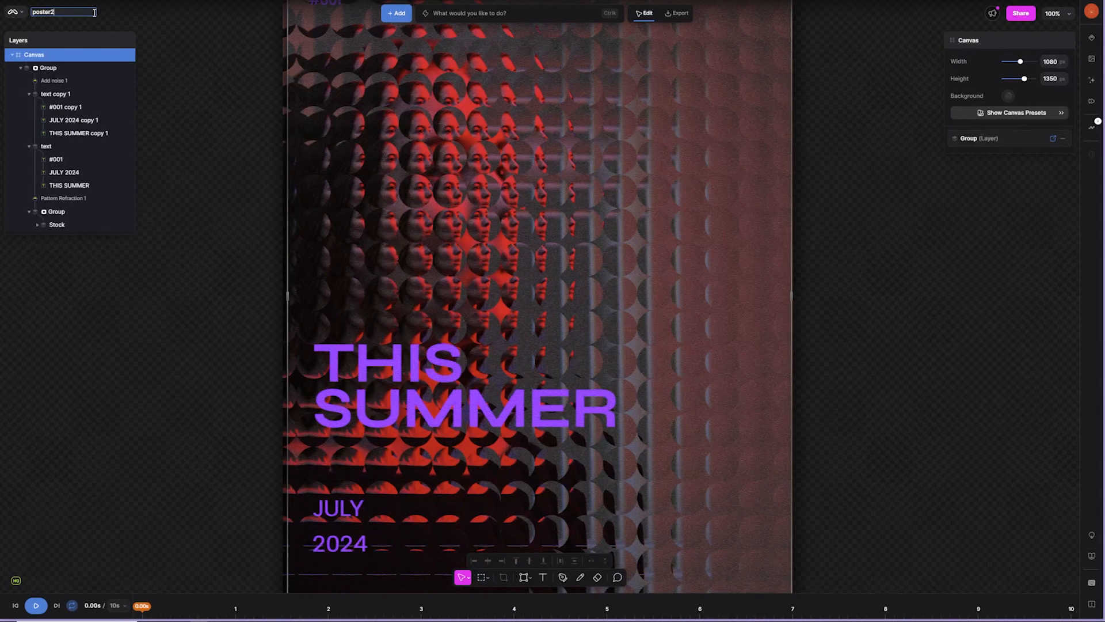
click(117, 283)
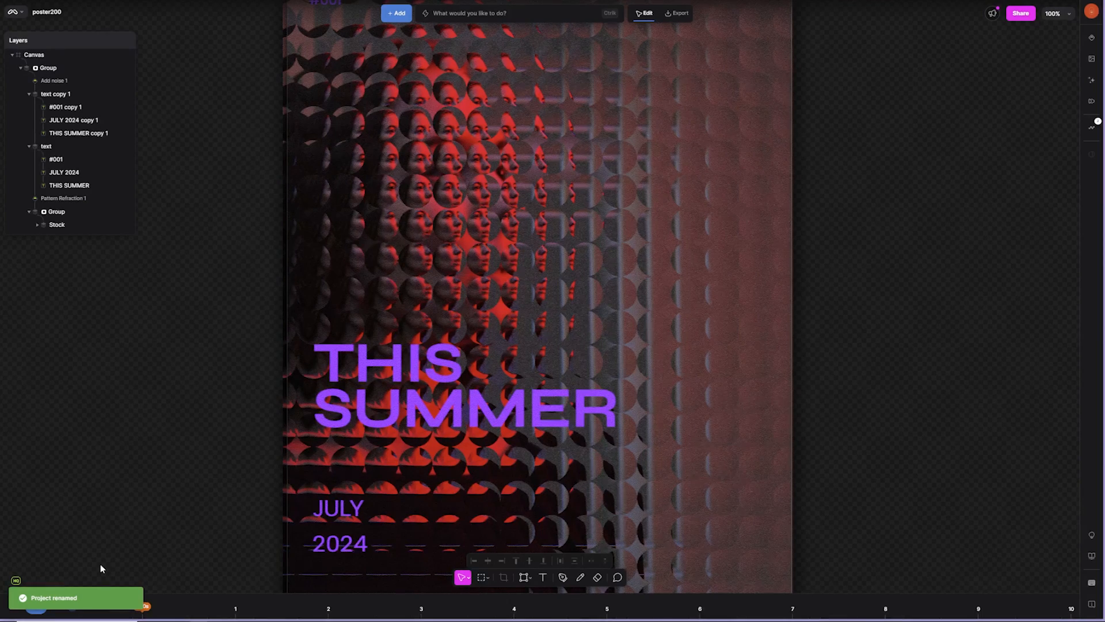
Play the poster animation and hide the Pattern Refraction 1 modifier.
click(35, 609)
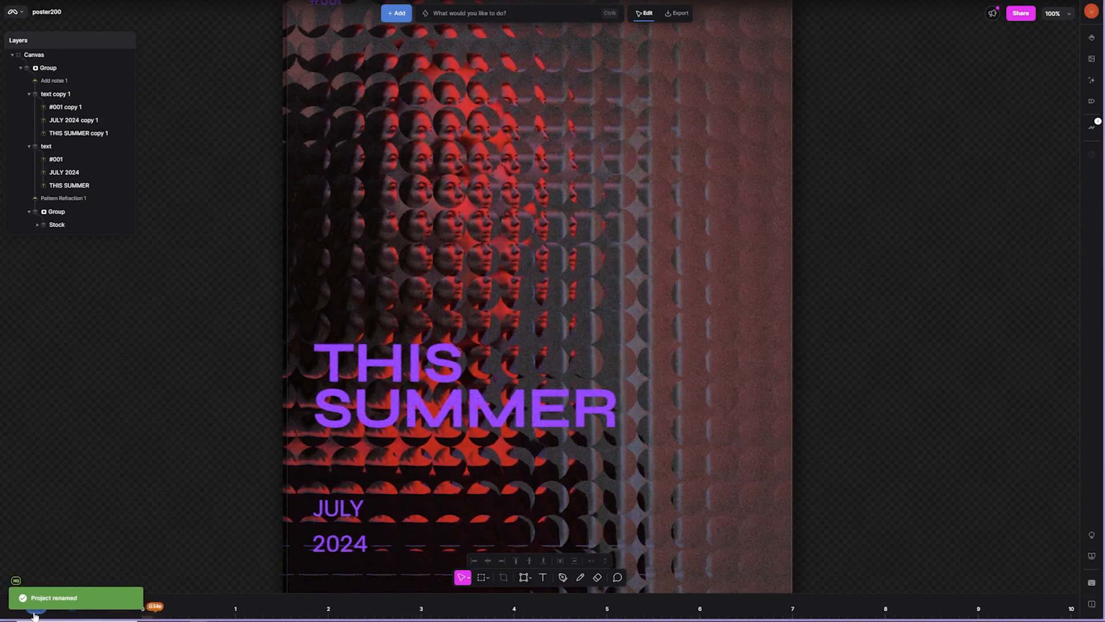
click(82, 121)
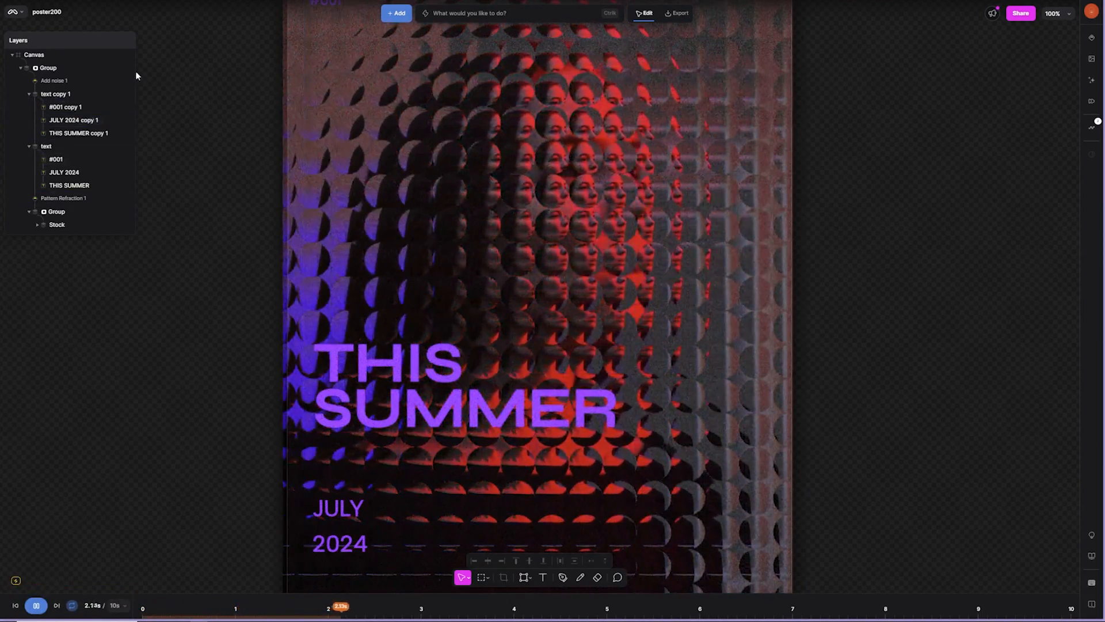
click(92, 199)
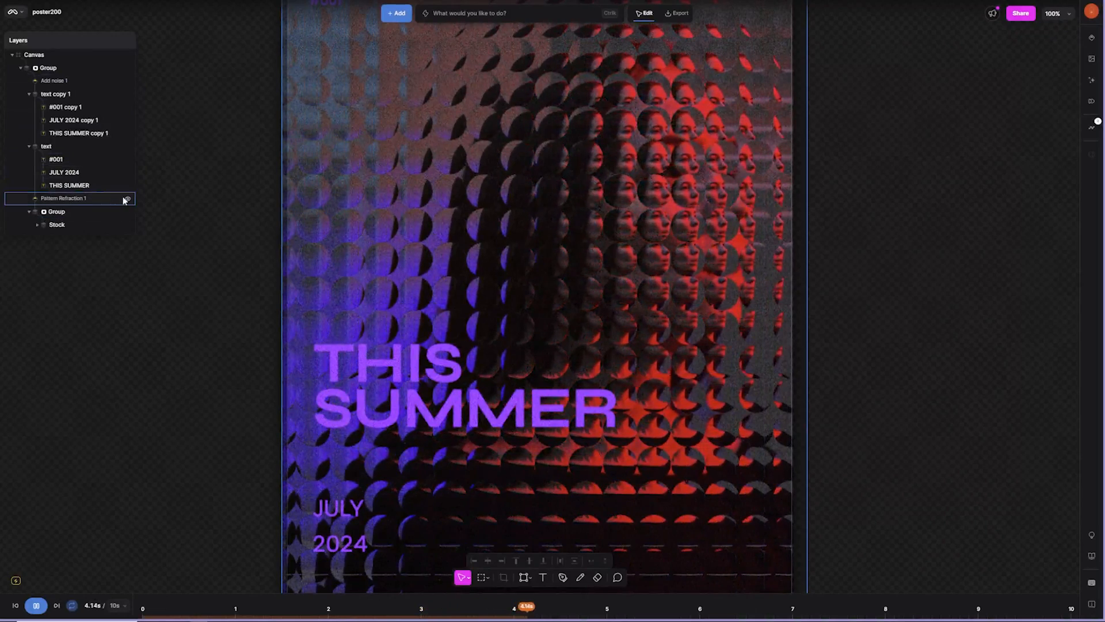
click(127, 199)
Try the Halftone Color modifier directly above Pattern Refraction 1 and replace it with a Tile Shift modifier.
click(78, 202)
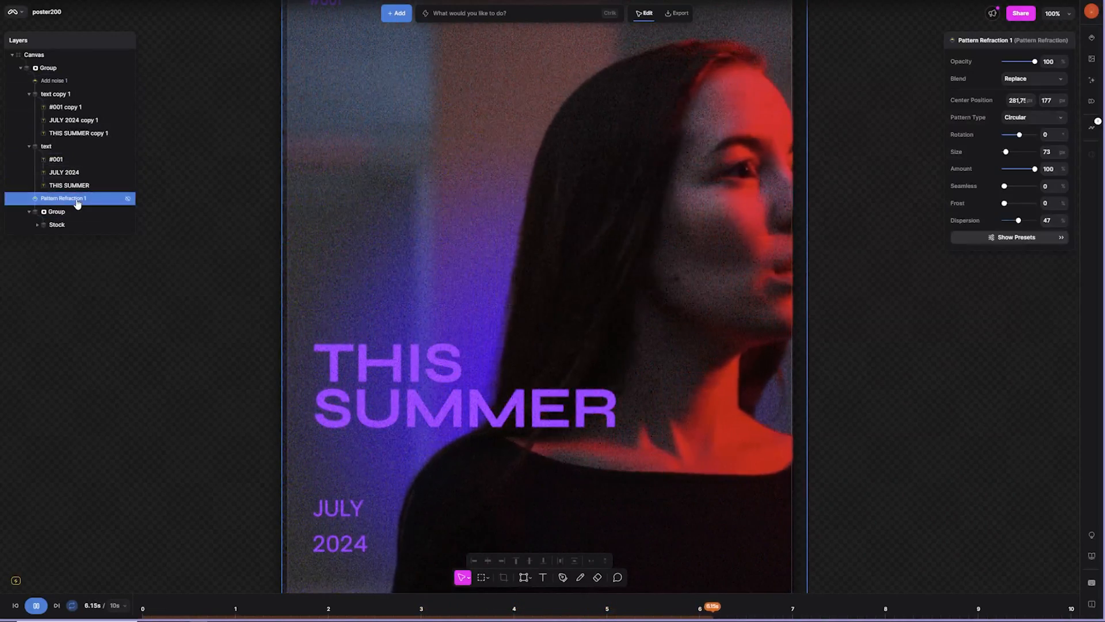
click(1092, 39)
scroll(1024, 482, down, 4)
scroll(1024, 482, down, 5)
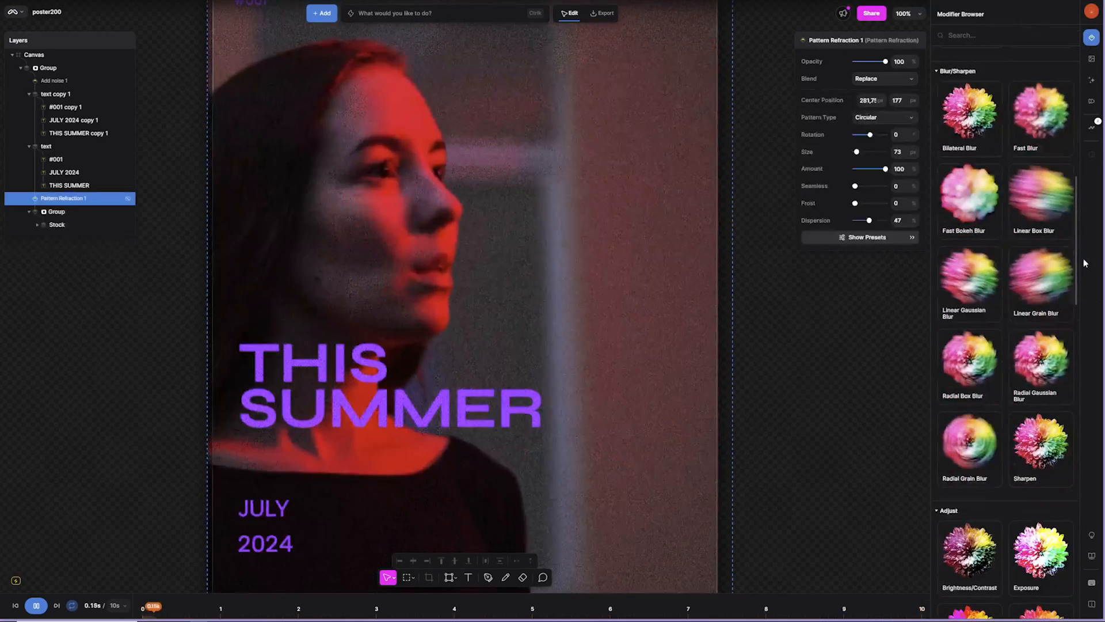
drag(1076, 248, 1098, 471)
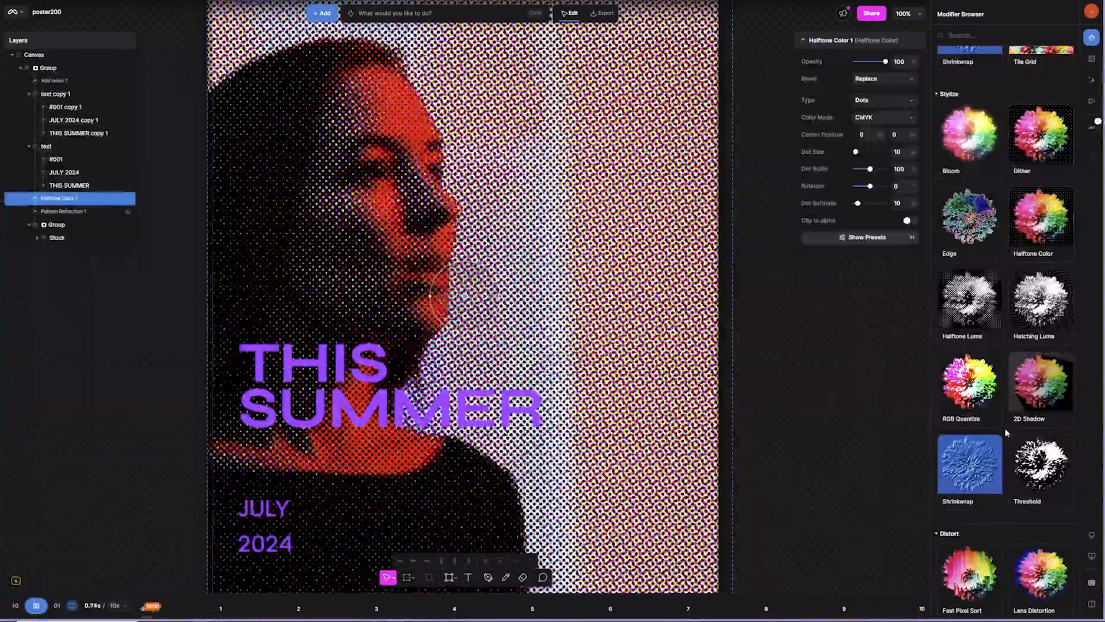
scroll(1006, 433, down, 7)
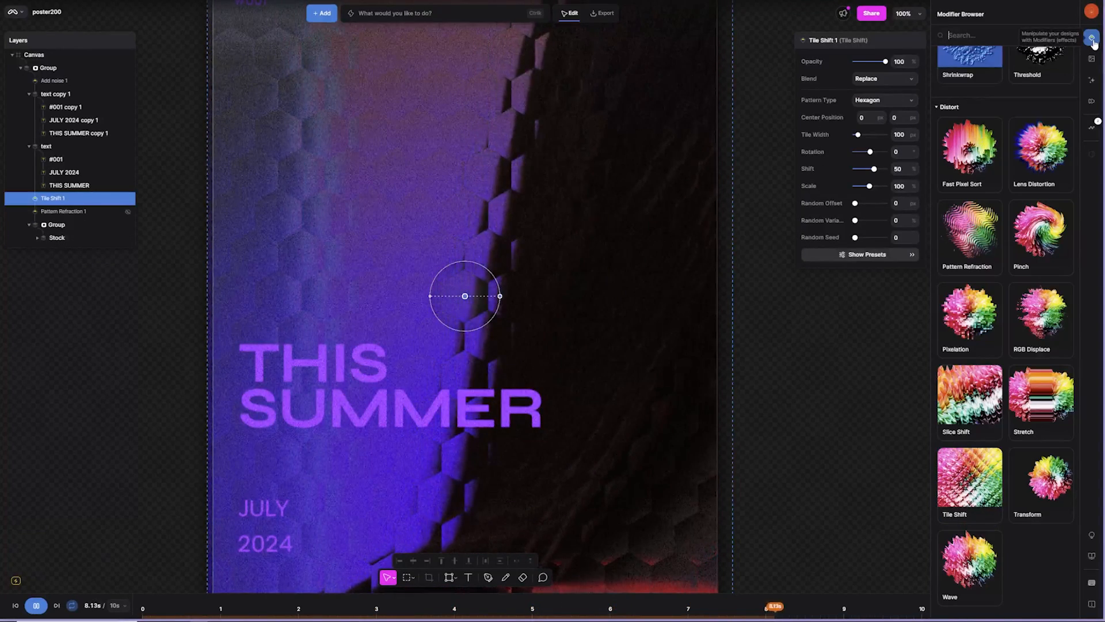
click(1092, 39)
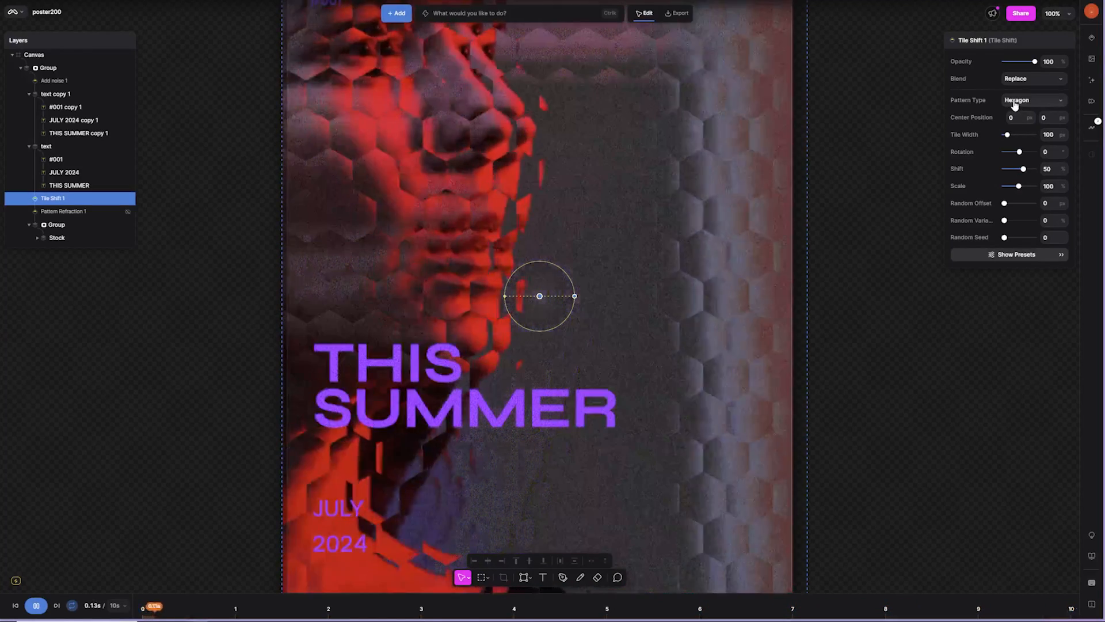
Try the Square and Hexagon patterns in Tile Shift, with tile width 254 px, shift -185% and scale 23%.
click(1014, 102)
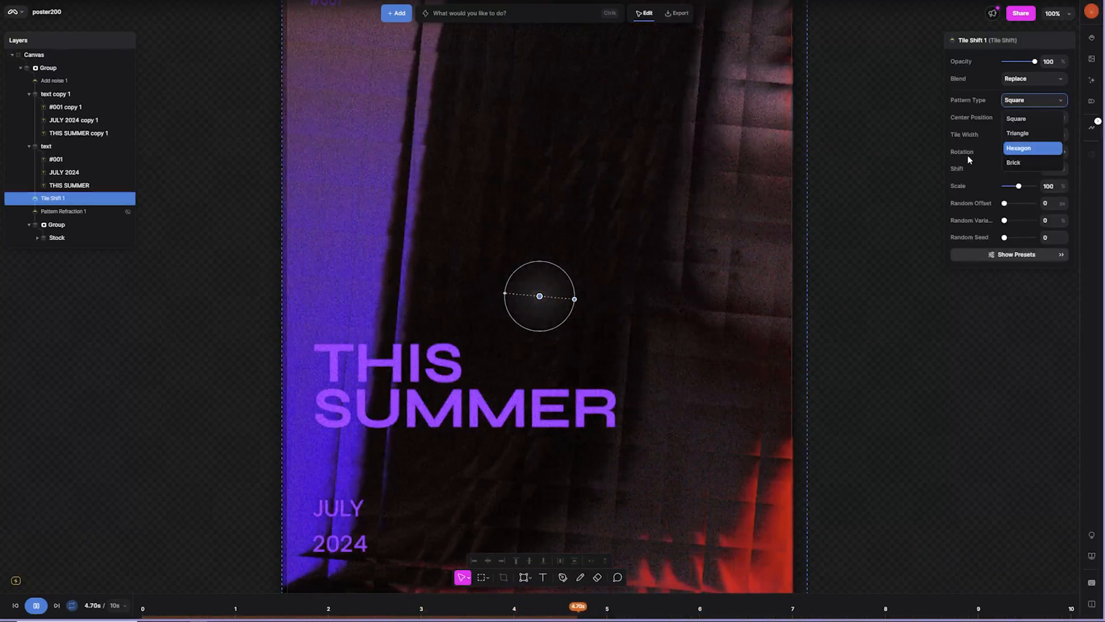
click(1020, 148)
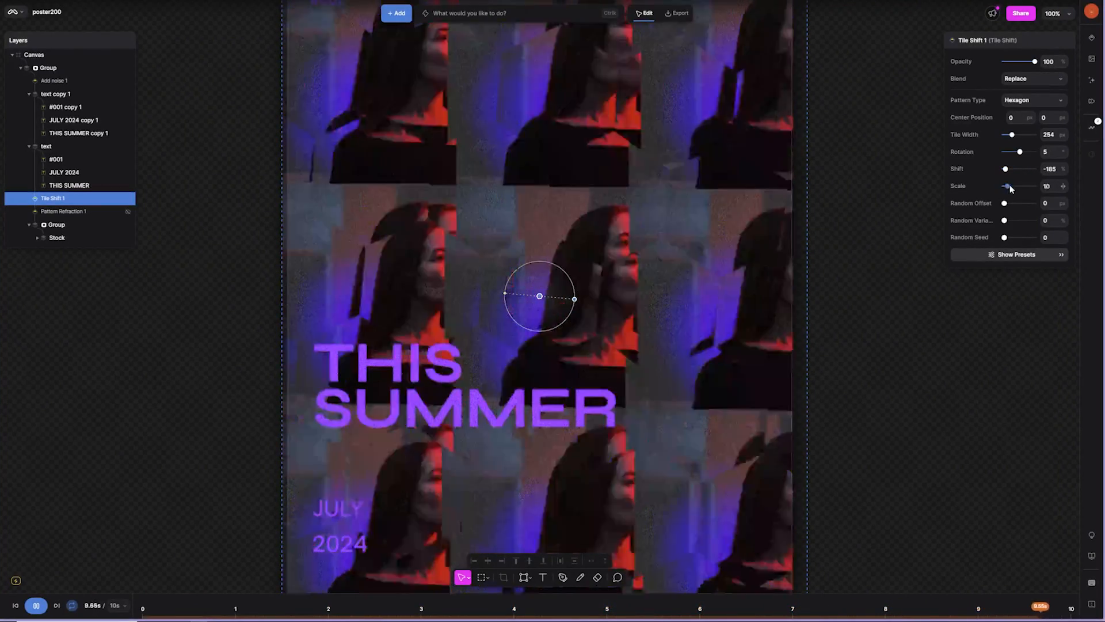
drag(1011, 189, 1028, 186)
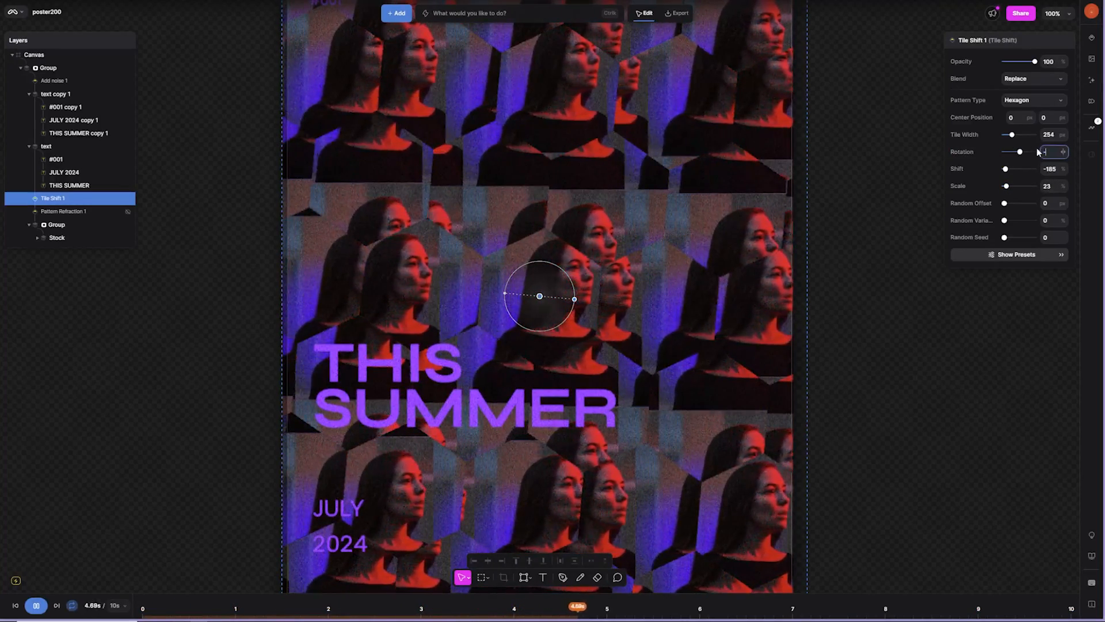
Set Tile Shift to the Brick pattern with width 881 px, height 1000 px, offset 0%, rotation -39°, shift -200% and scale 49%.
click(1018, 101)
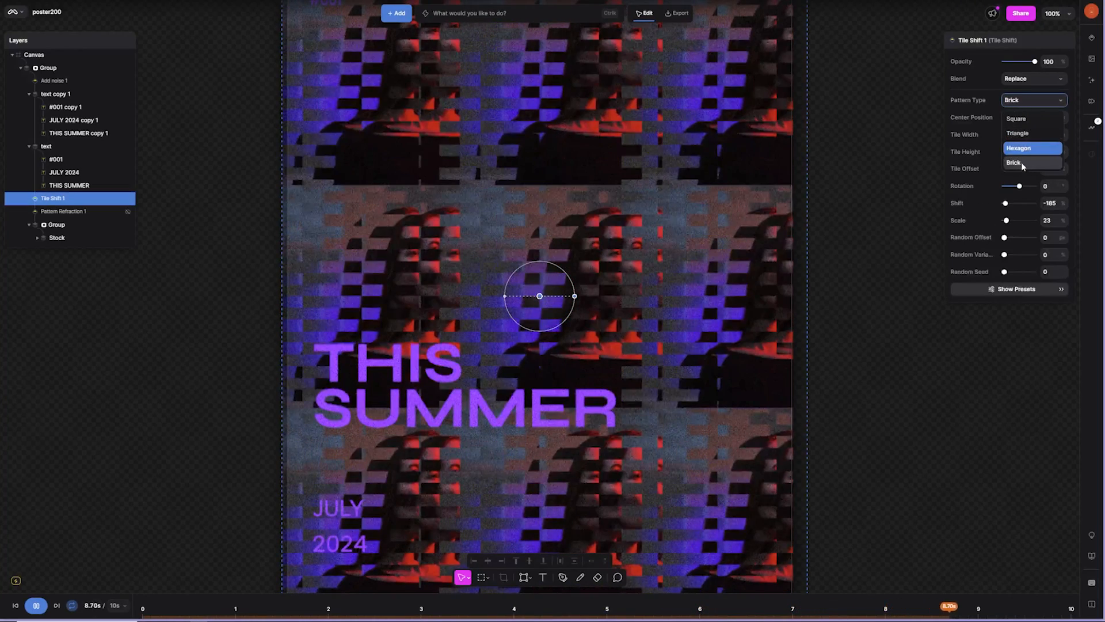
click(1022, 163)
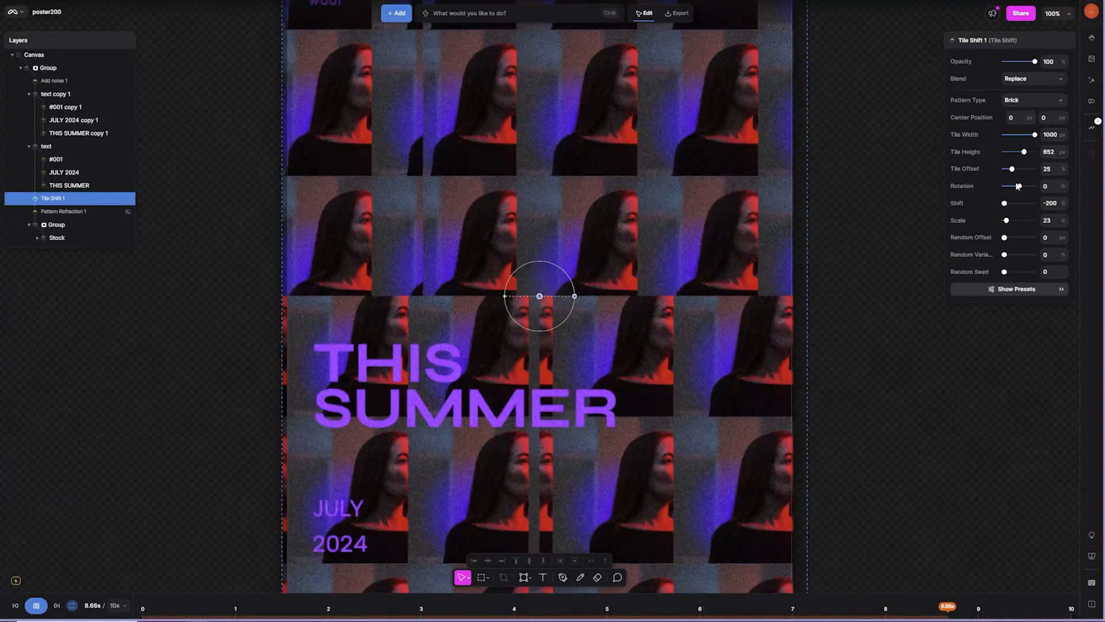
drag(1024, 172, 1025, 168)
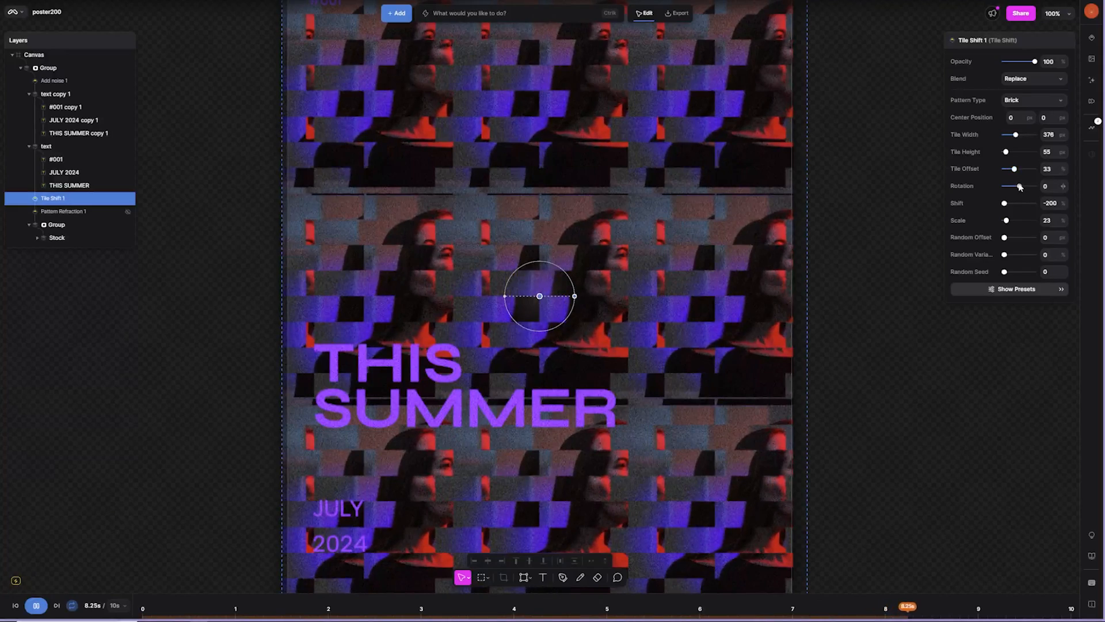
drag(1006, 152, 1010, 156)
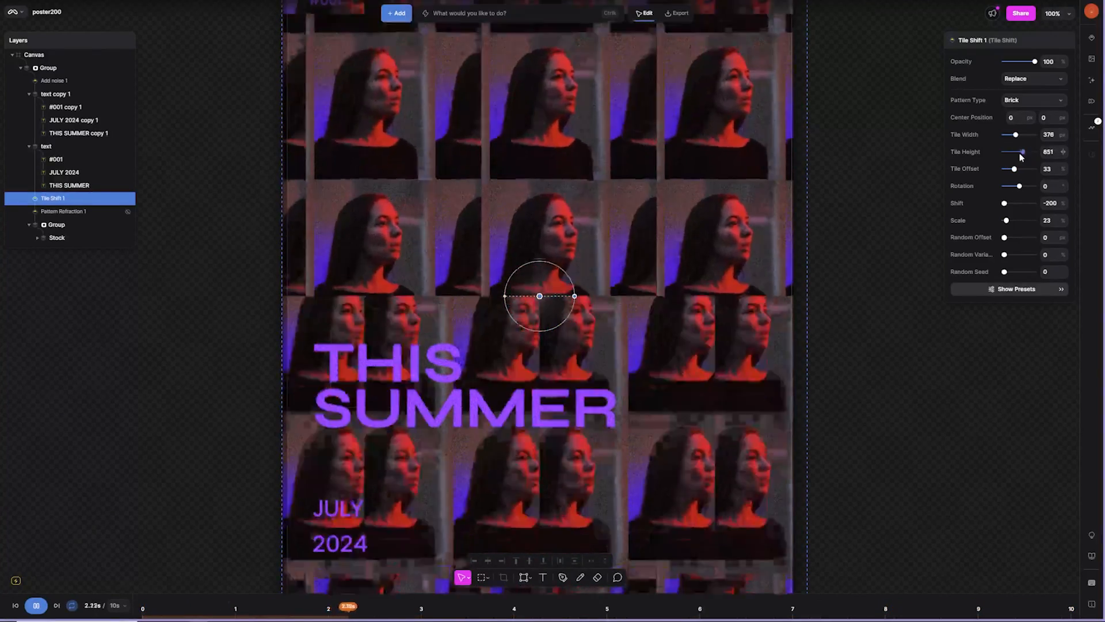
drag(1006, 221, 1008, 221)
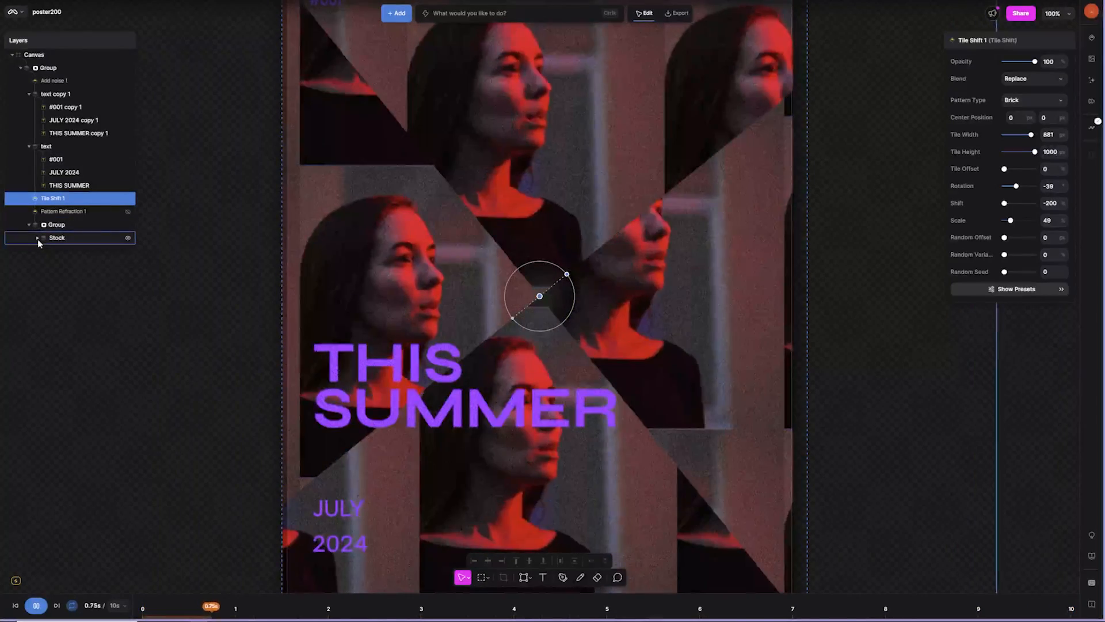
Hide the Deep in neon image in the Stock layer and show the Man Kneeling image instead.
click(38, 240)
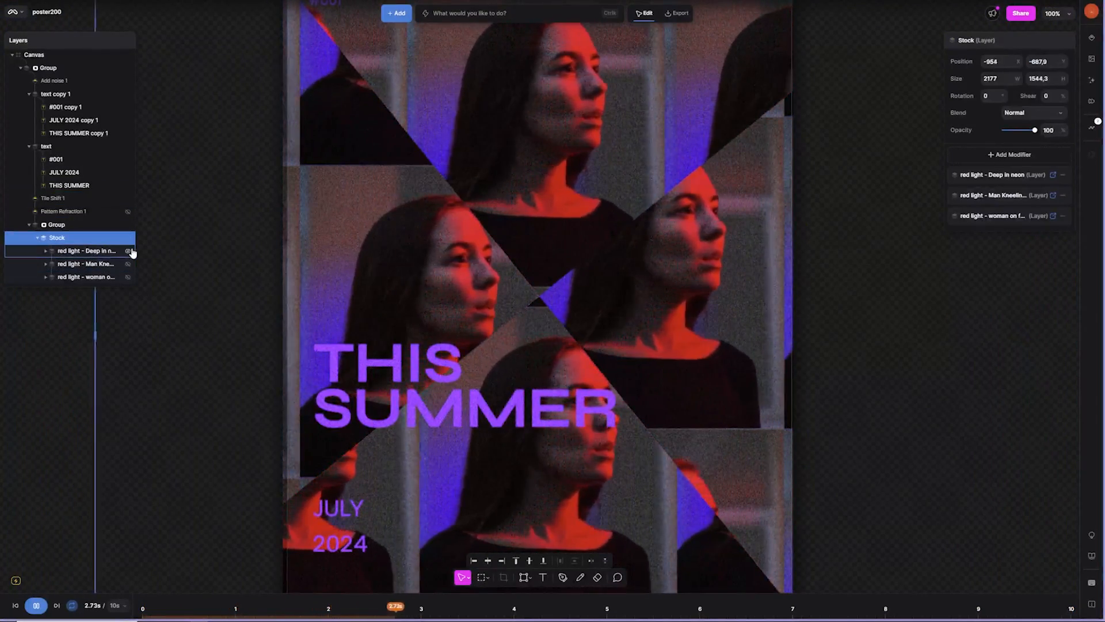
click(129, 252)
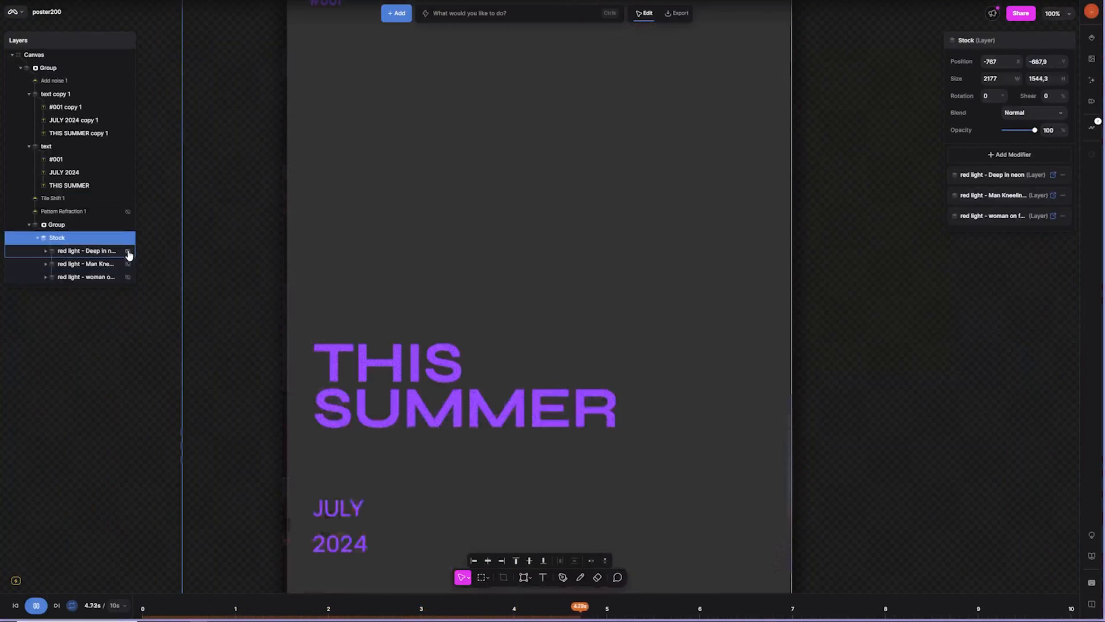
click(128, 264)
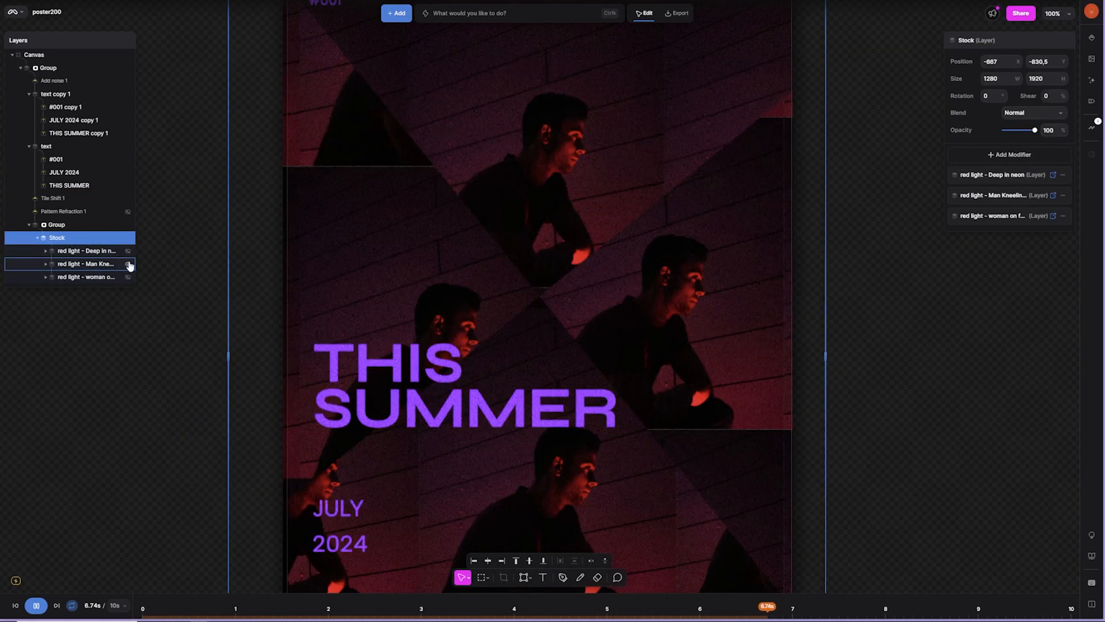
Move the Bitmap out of the "red light - woman on focus" layer to directly above the masked image group.
click(84, 277)
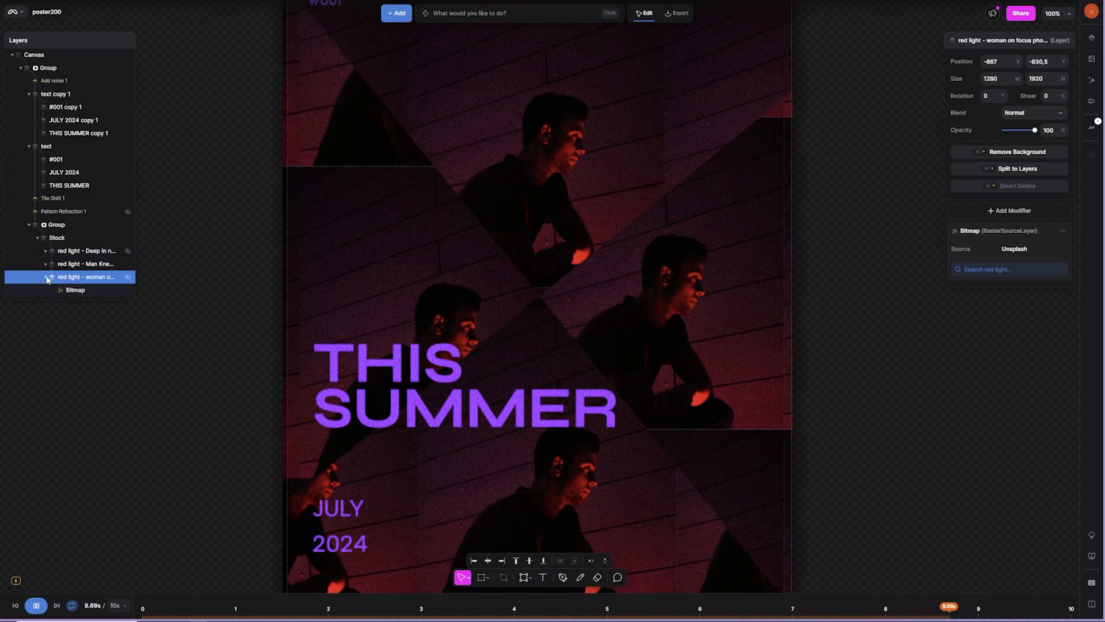
drag(73, 293, 78, 224)
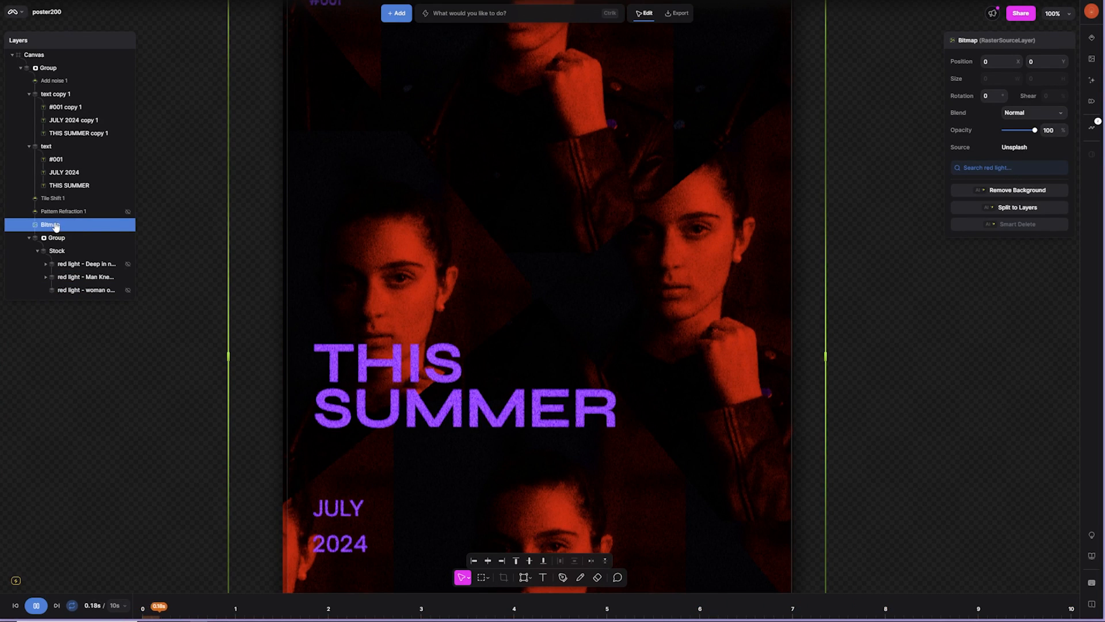
Move the Bitmap into the "red light - Deep in neon" layer directly below girl and rename it girl2.
click(50, 267)
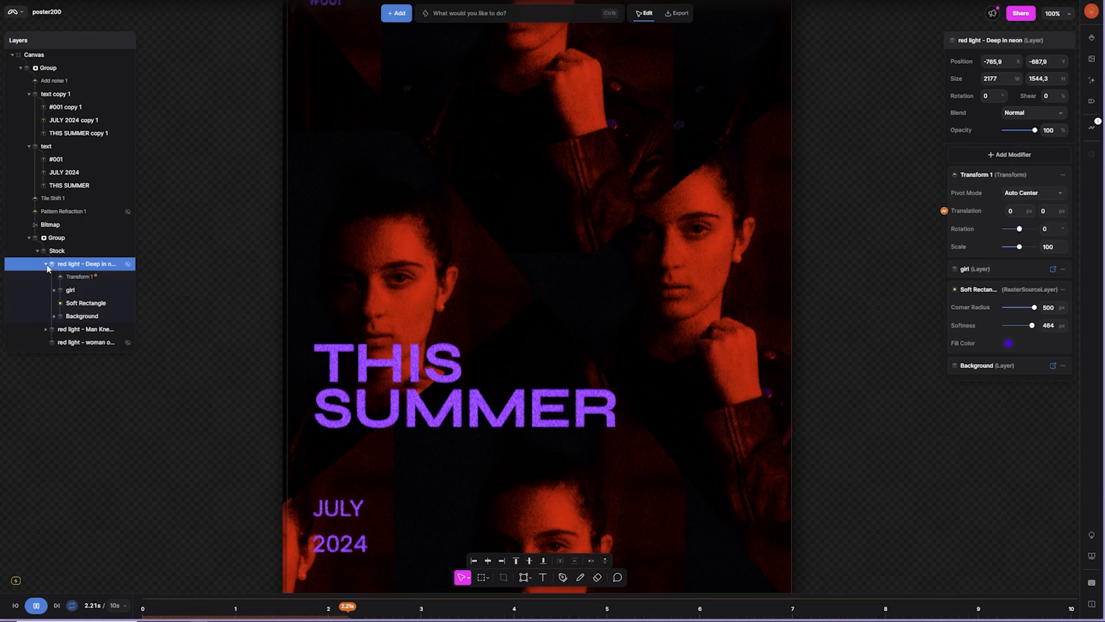
drag(53, 229, 76, 288)
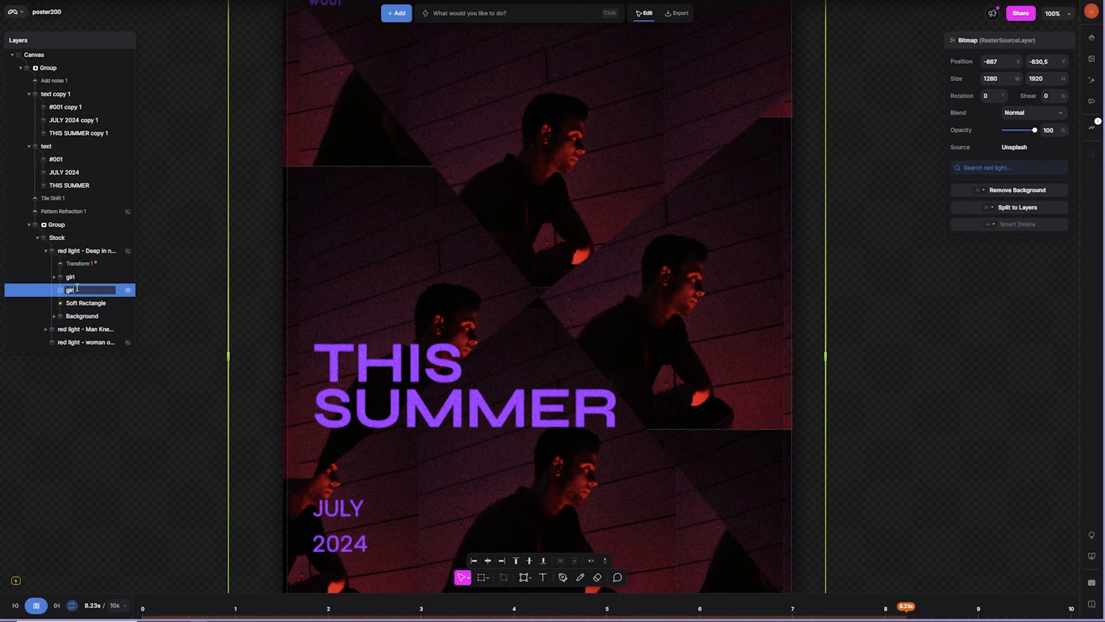
text(2)
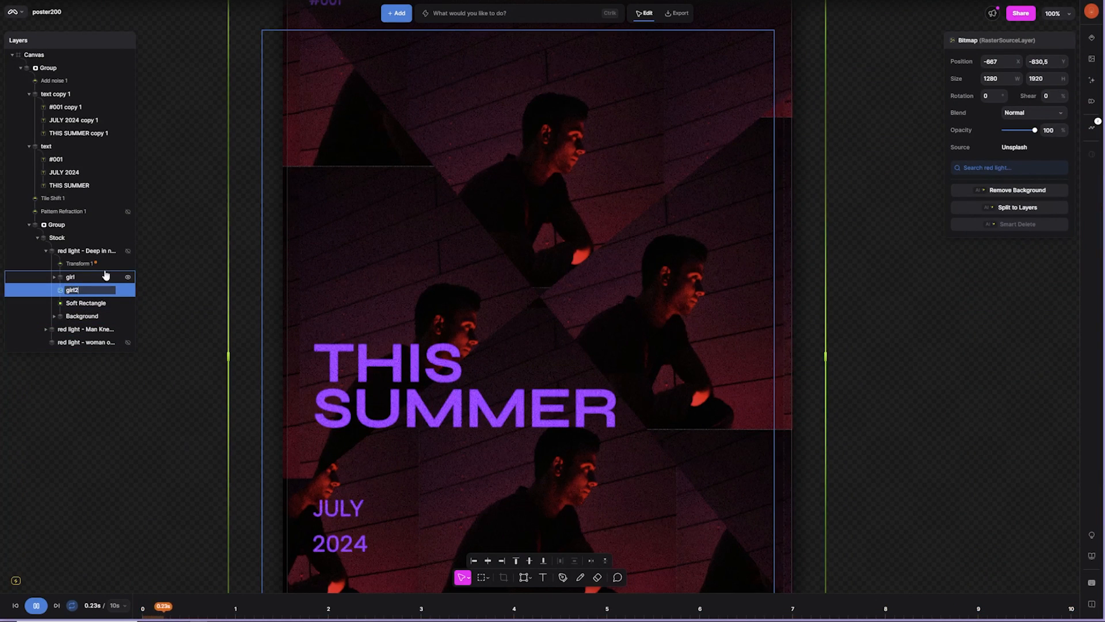
key(Return)
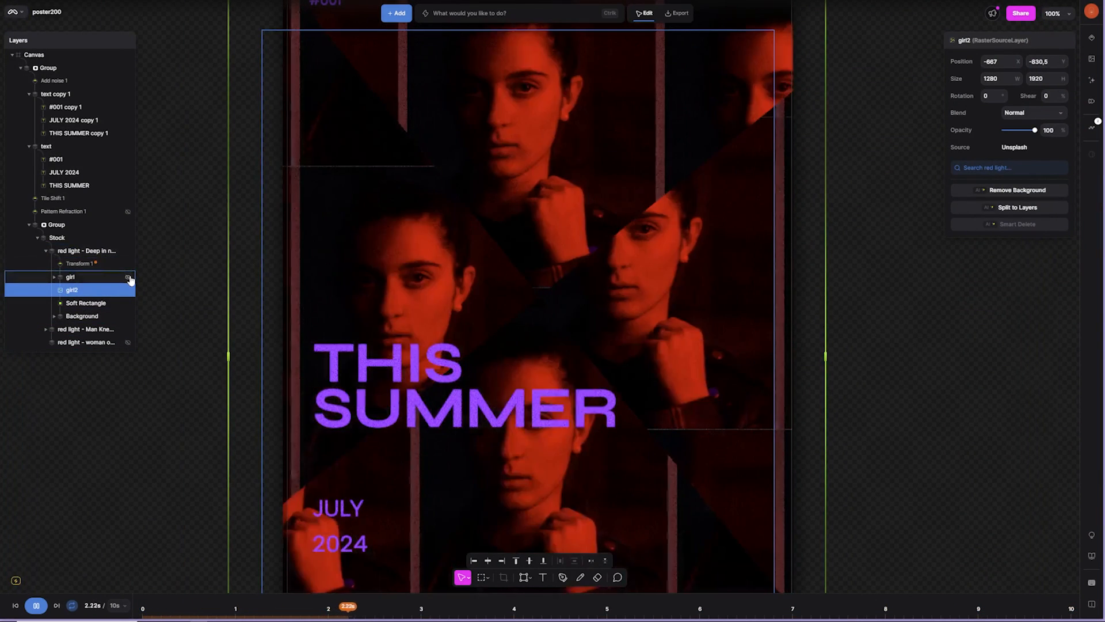
Hide the original girl layer, compare it with girl2, keep girl2 shown and remove its background.
click(128, 277)
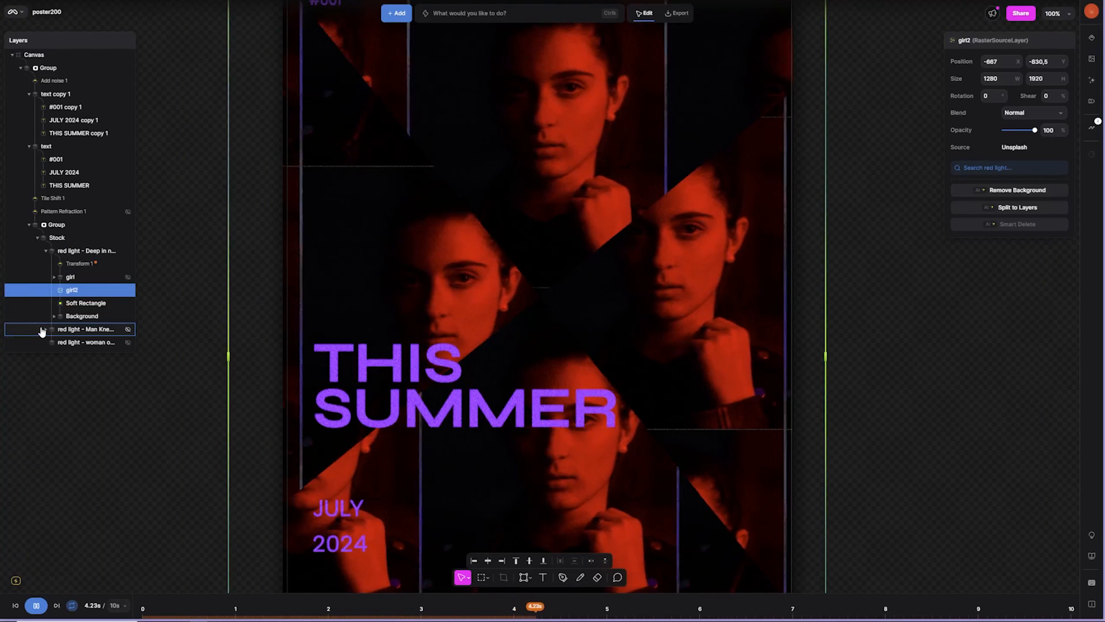
click(69, 252)
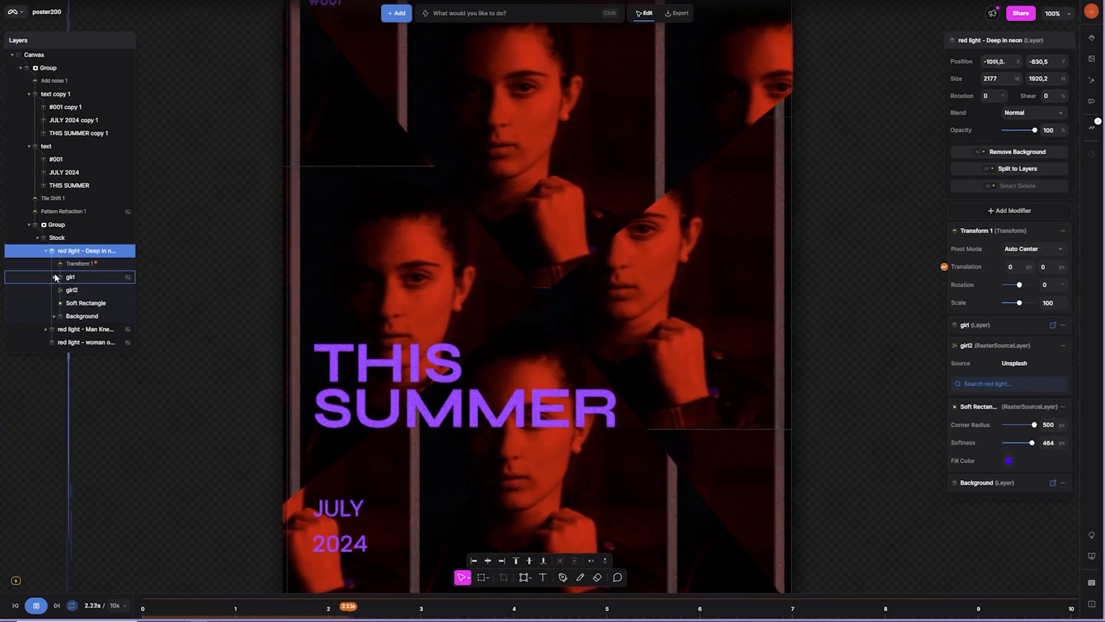
click(128, 290)
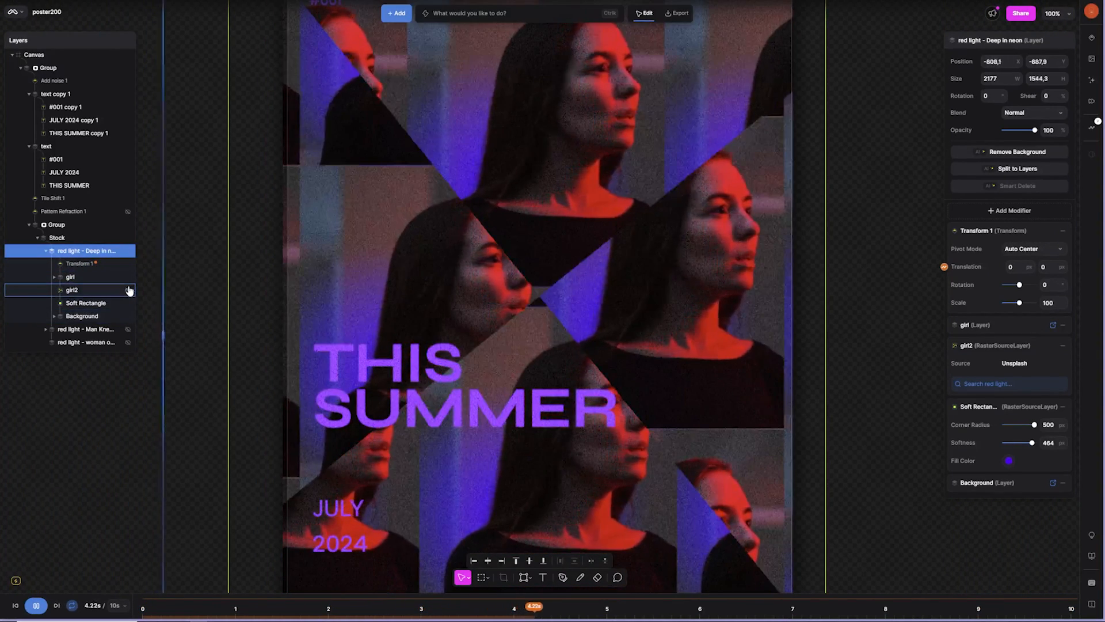
click(122, 289)
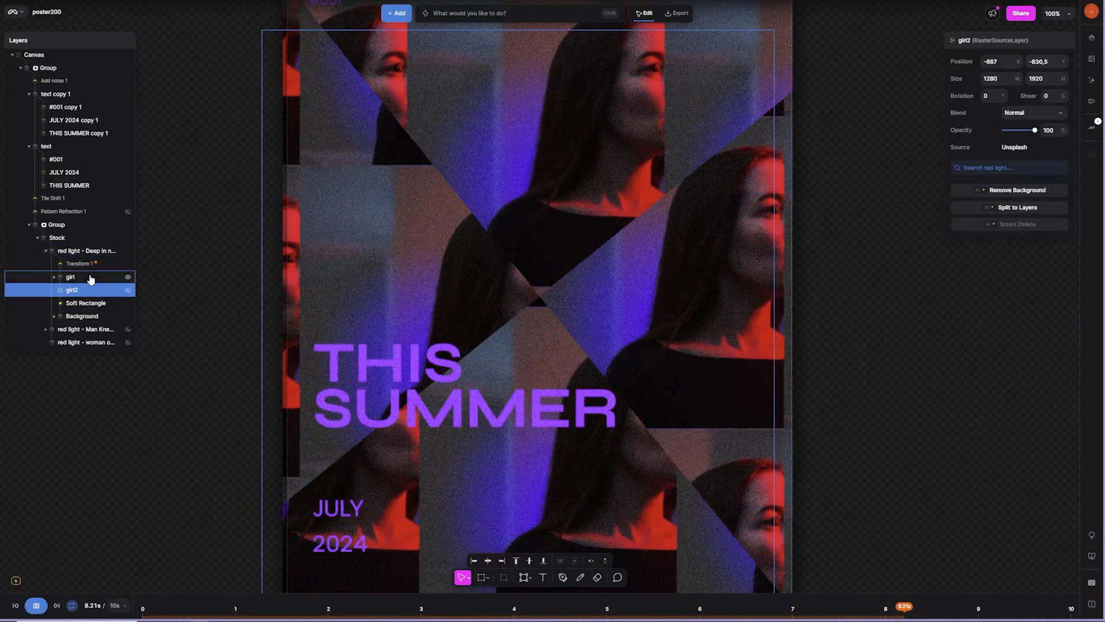
click(127, 291)
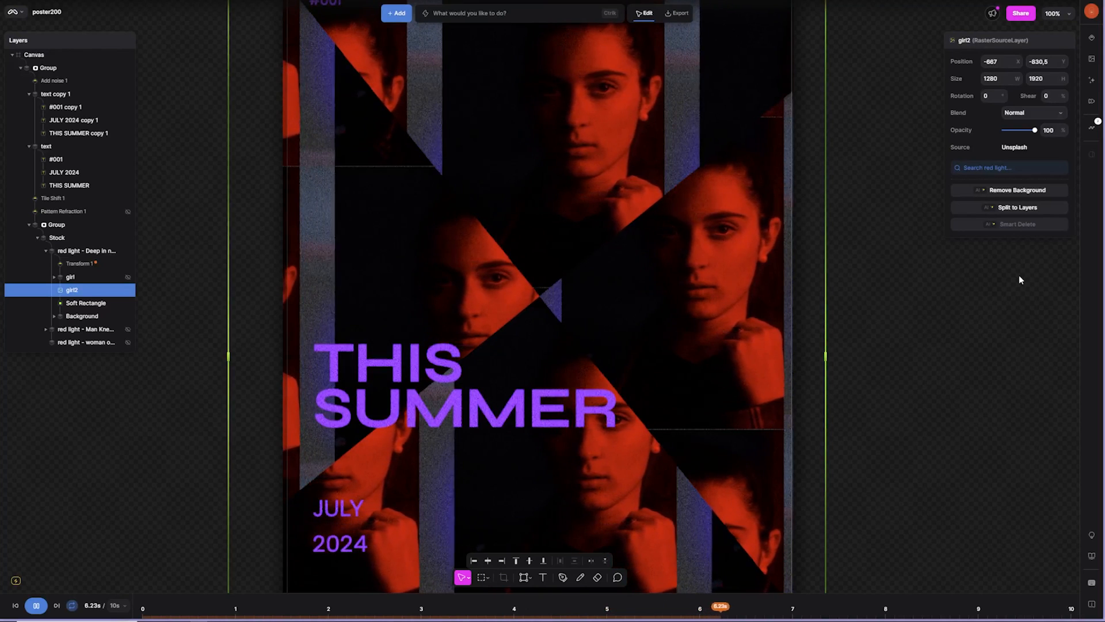
click(1024, 193)
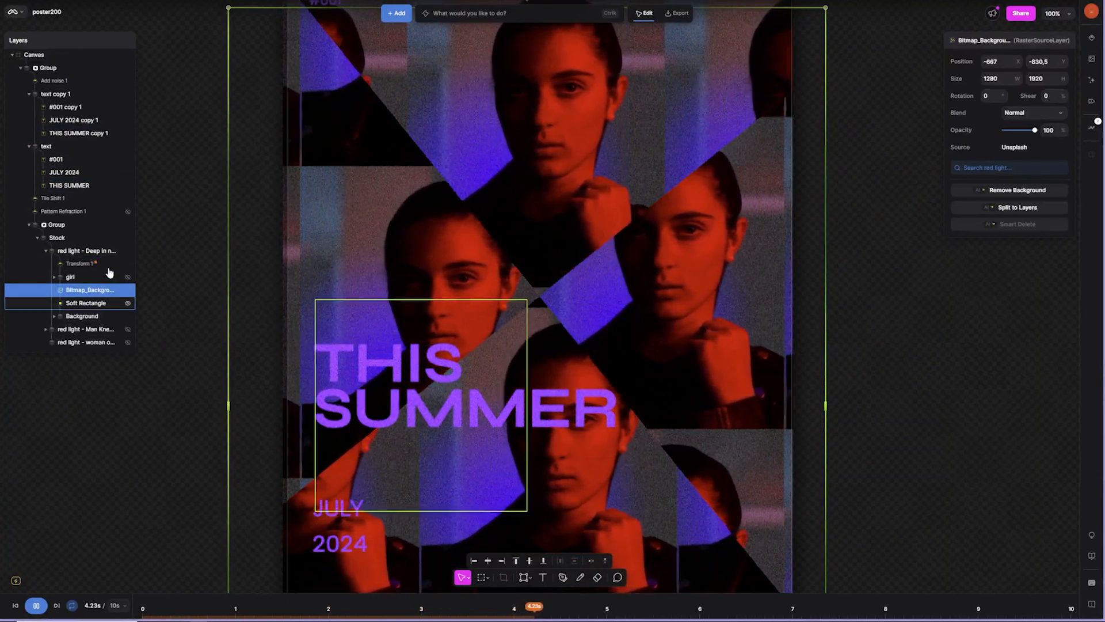
Preview the Pattern Refraction modifier, leave it hidden, and hide the Tile Shift modifier.
click(128, 212)
click(128, 211)
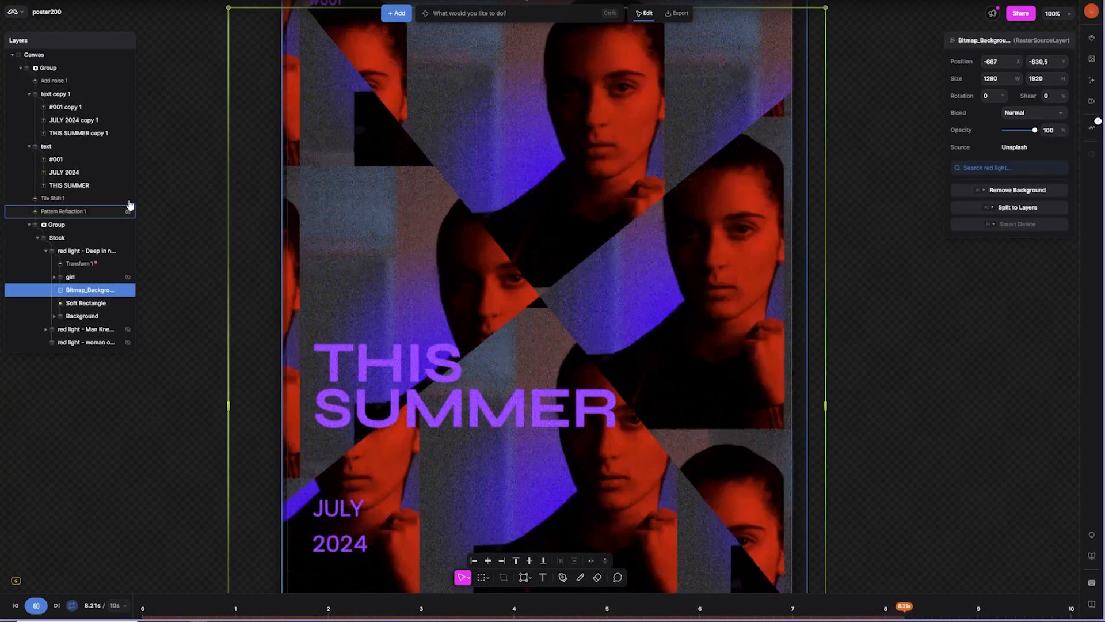
click(128, 198)
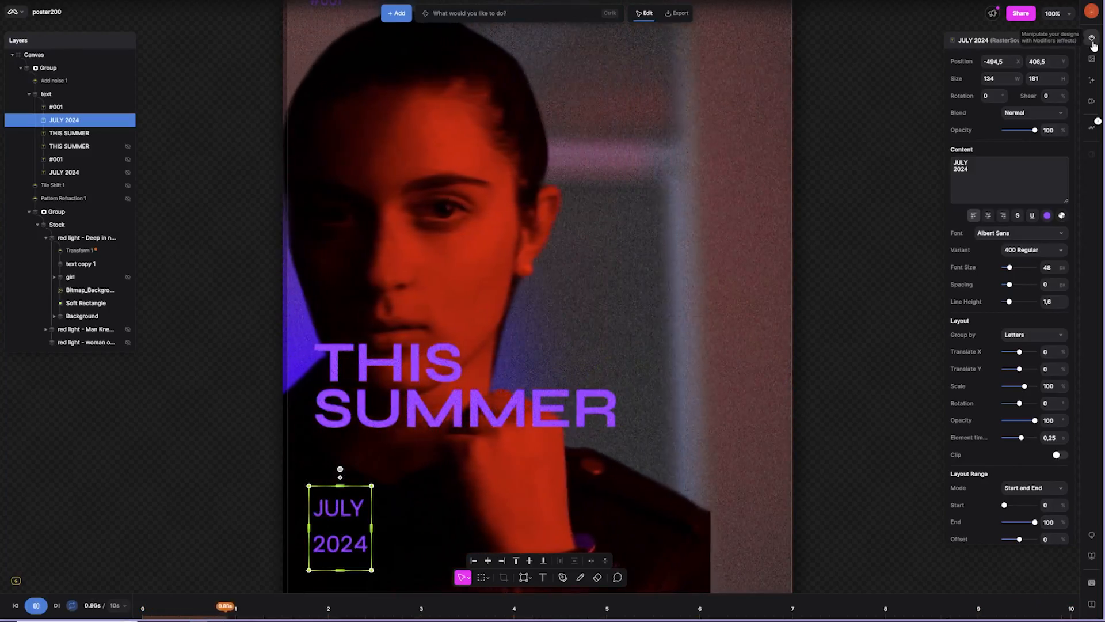
Add a Stretch modifier and move it into the "red light - Deep in neon" layer, above its Transform modifier.
click(1091, 38)
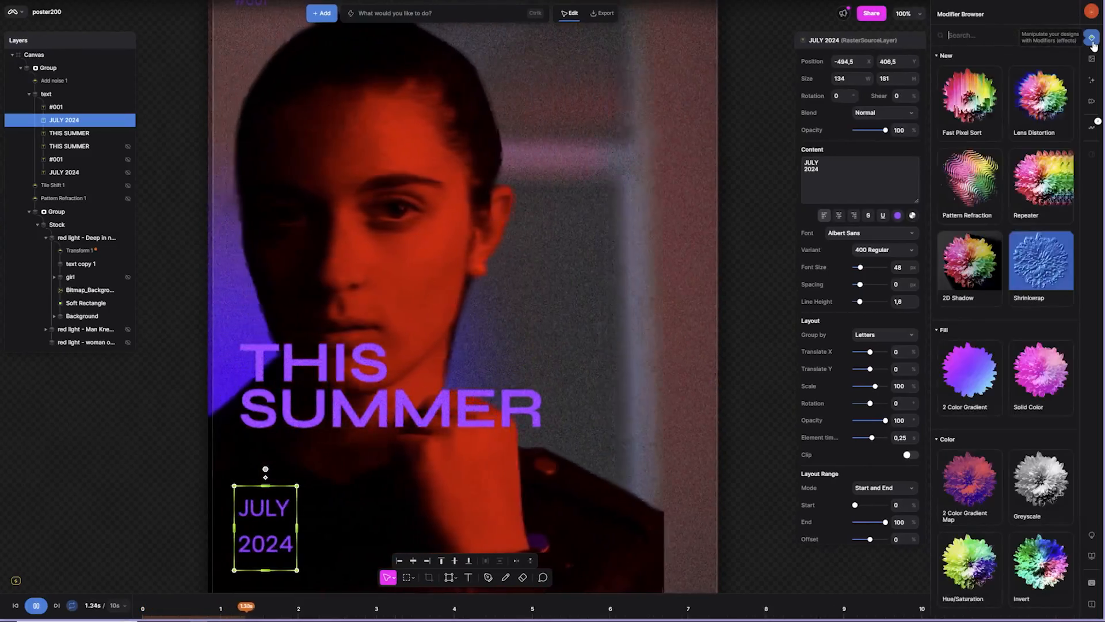
click(1041, 366)
scroll(1061, 438, down, 1)
scroll(1061, 437, down, 20)
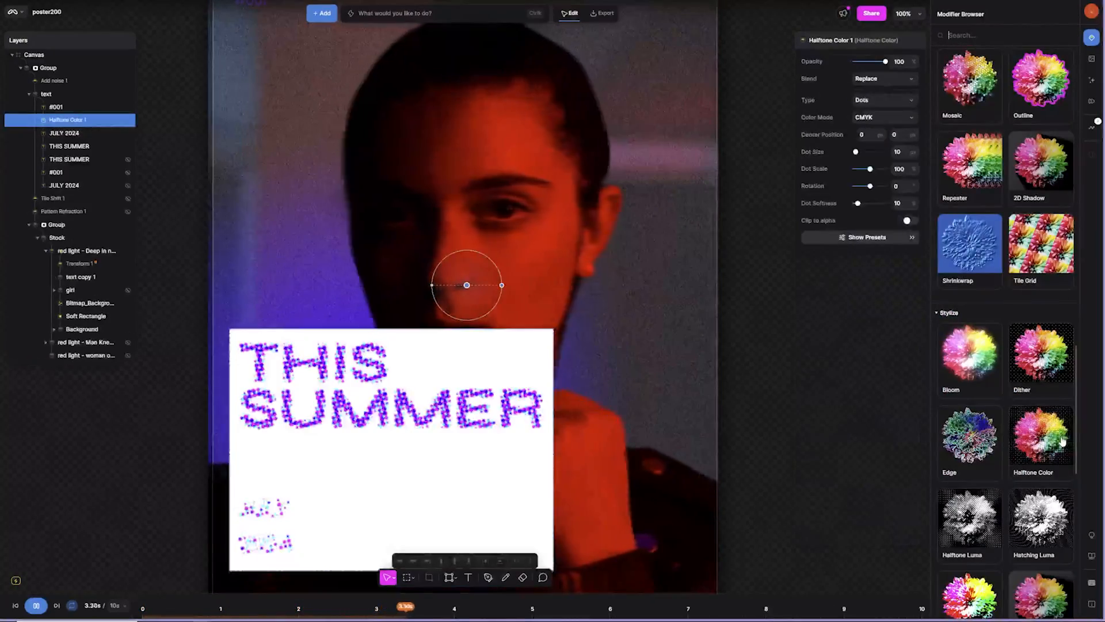
scroll(1063, 440, down, 5)
click(1034, 391)
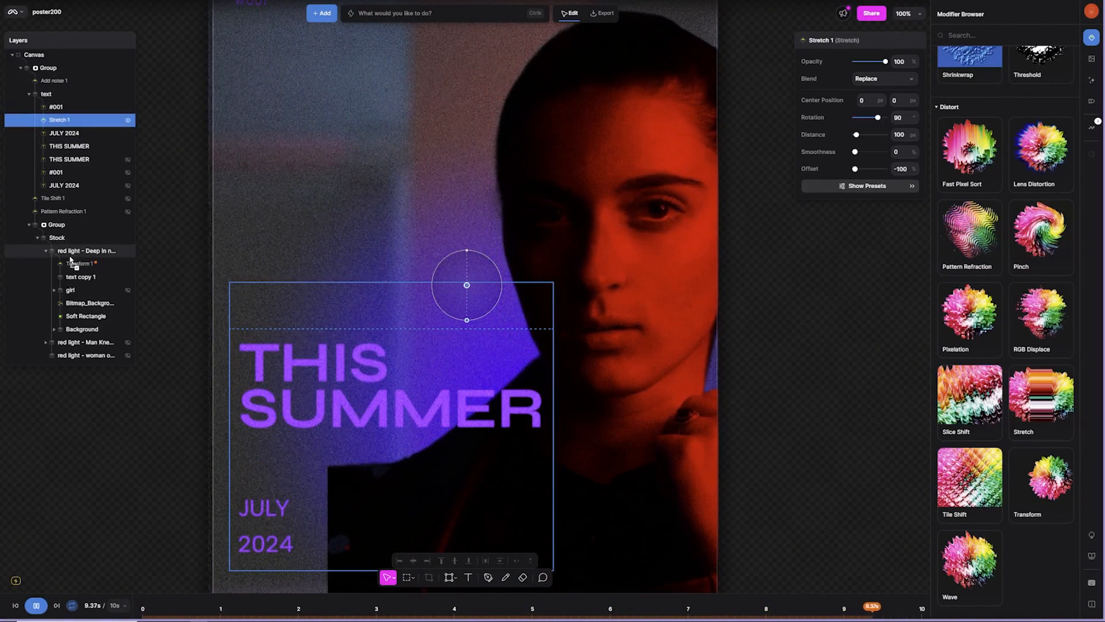
drag(79, 266, 76, 264)
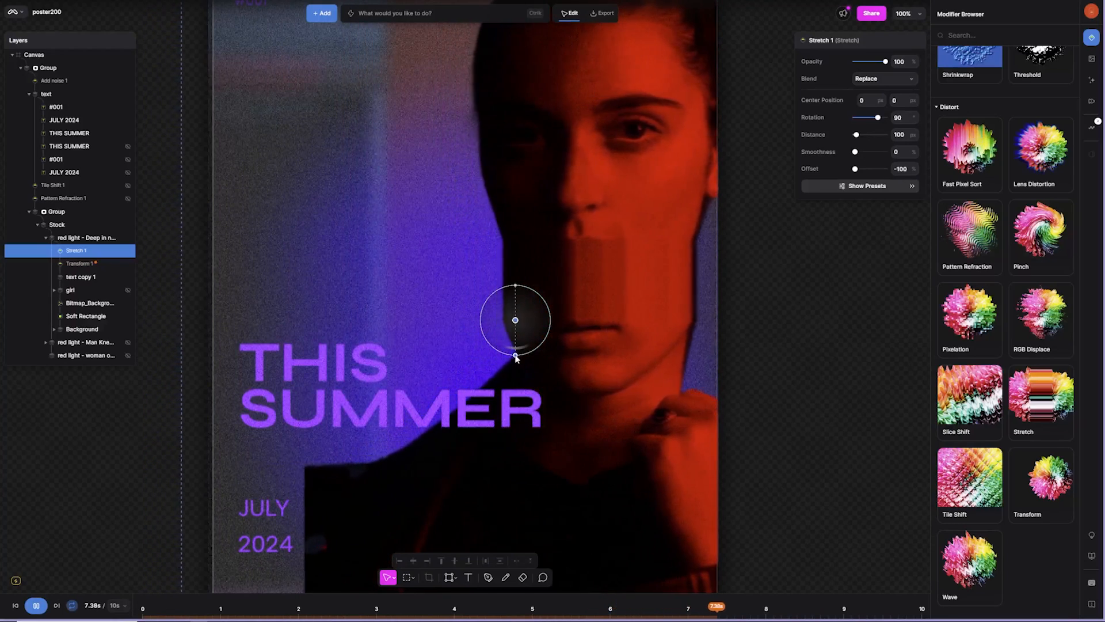
Centre the Stretch at about -43, -123 px near the eyes, with rotation 89°, offset 100% and distance 204 px.
drag(515, 355, 504, 313)
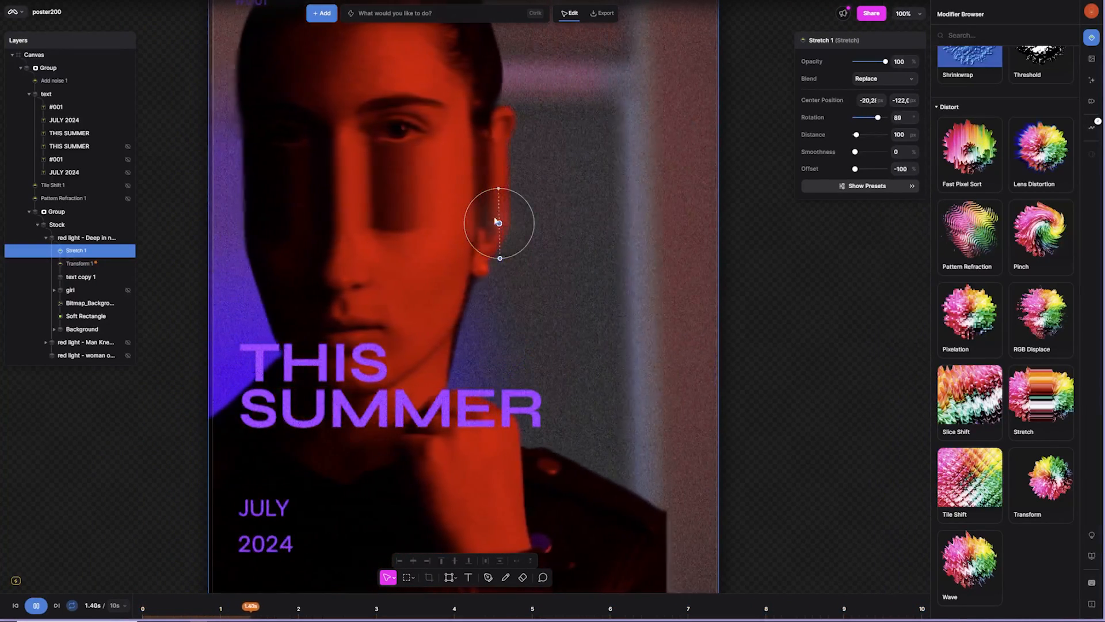
drag(497, 220, 470, 221)
drag(854, 169, 883, 169)
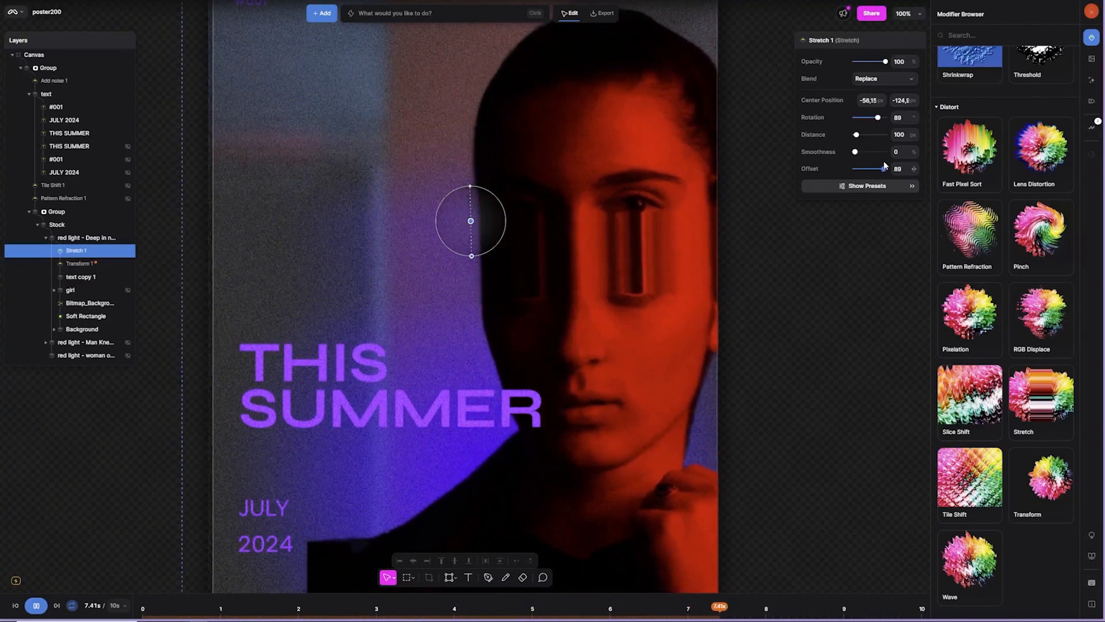
drag(475, 220, 569, 204)
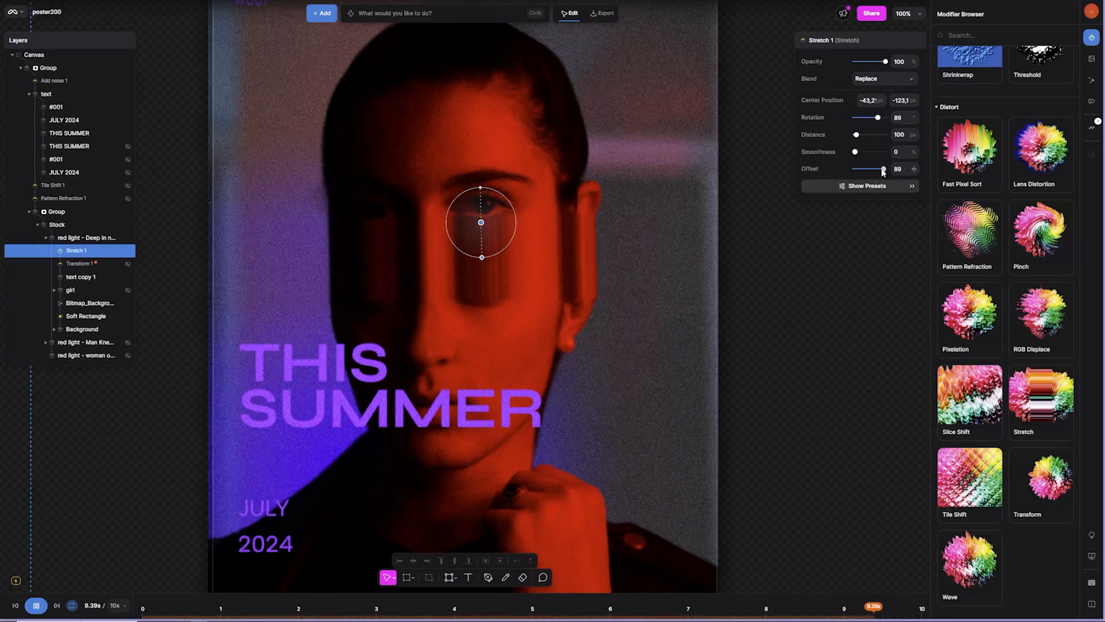
drag(883, 171, 887, 171)
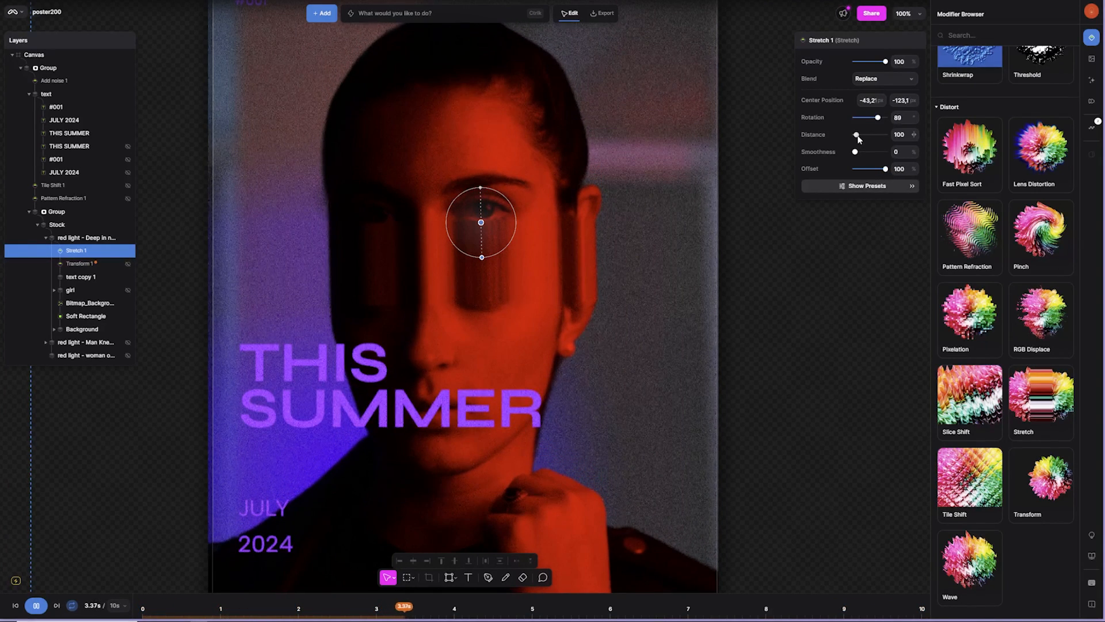
drag(857, 135, 859, 138)
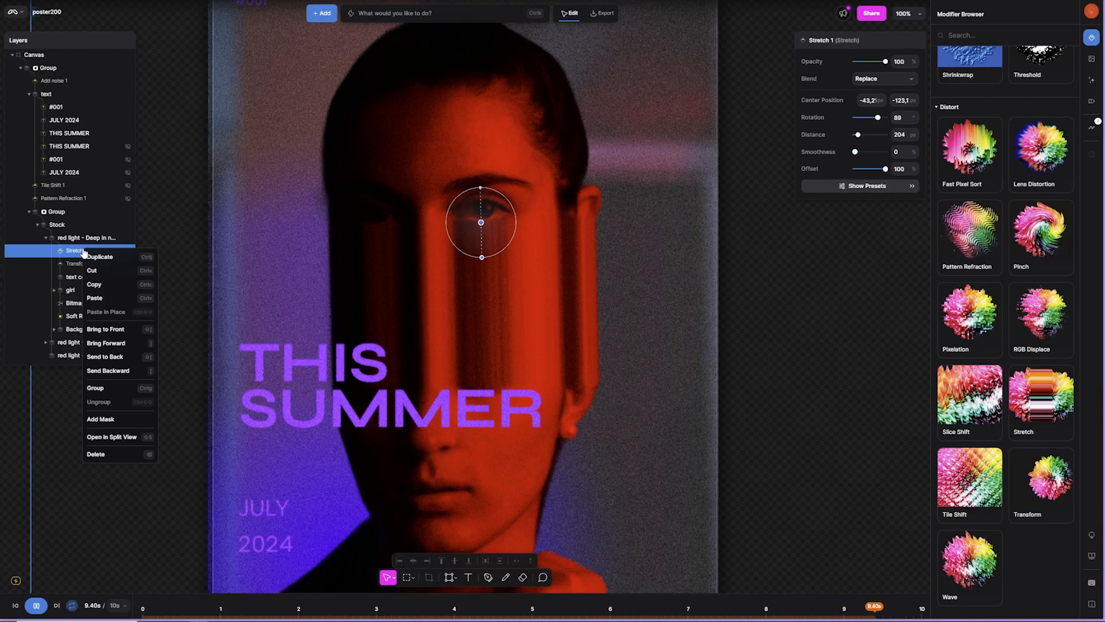
Duplicate the Stretch modifier and set the copy to rotation 109°, smoothness 65% and centre about -41, -44 px.
click(96, 257)
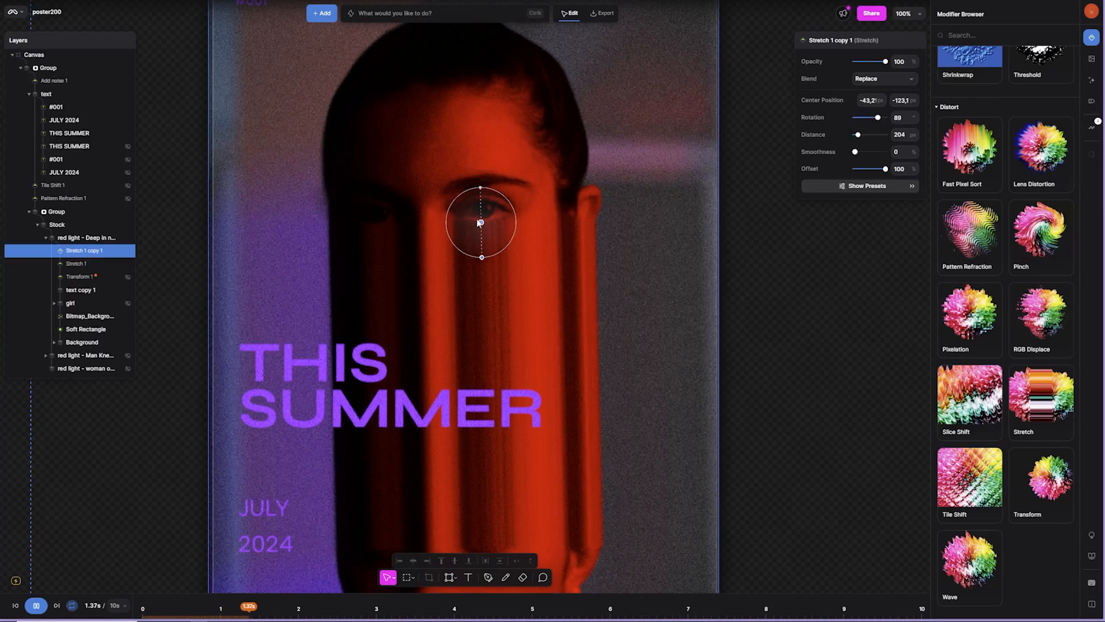
drag(503, 326, 490, 326)
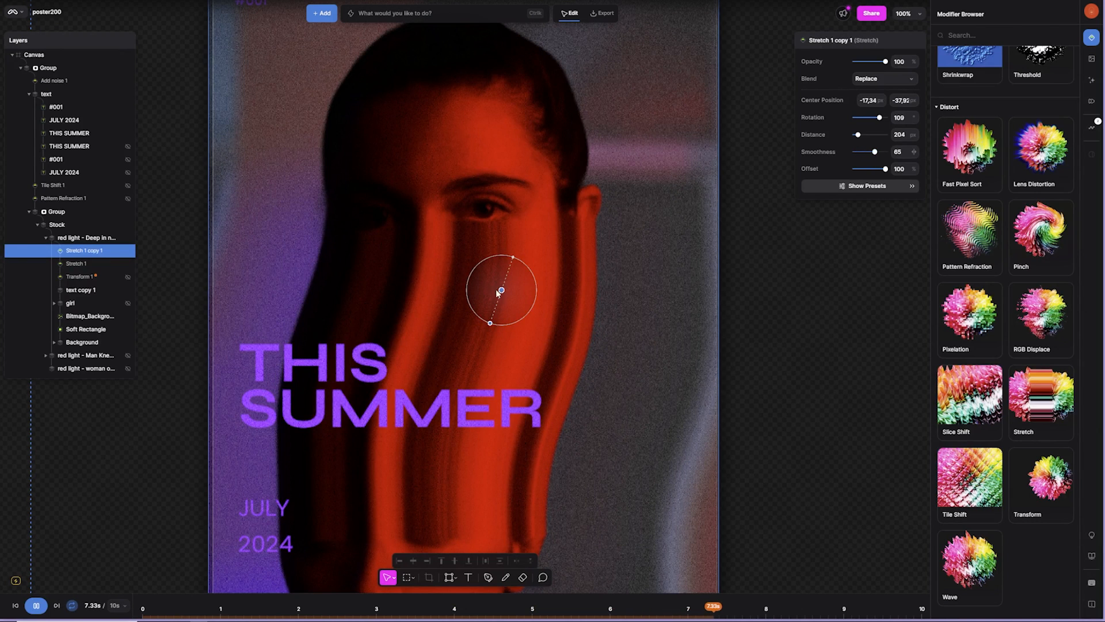
drag(503, 290, 409, 354)
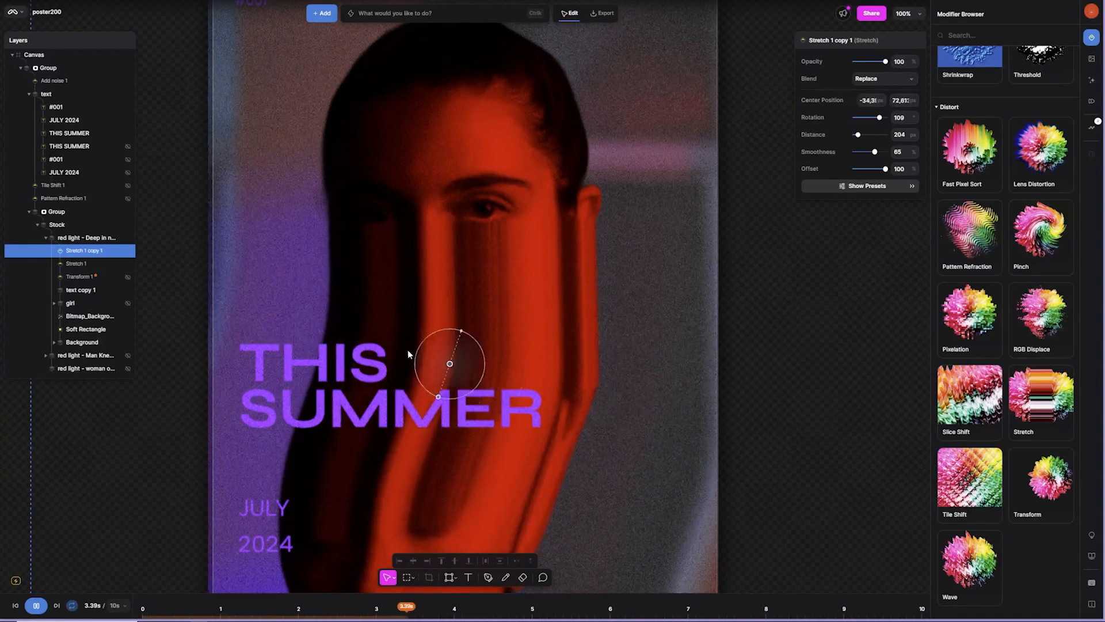
drag(429, 311, 483, 243)
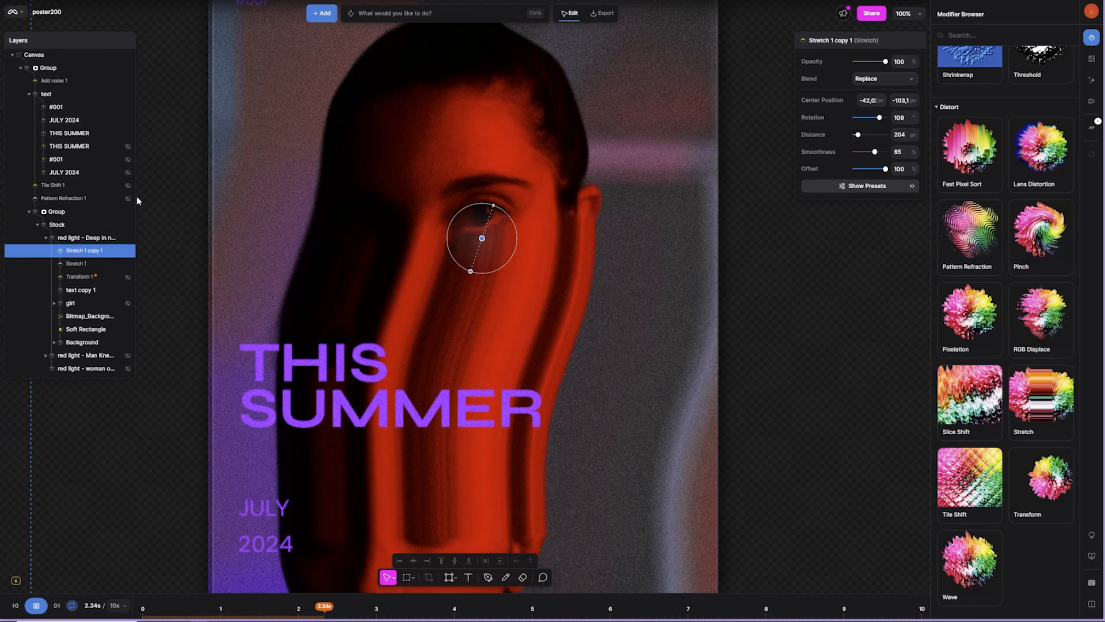
drag(487, 240, 485, 289)
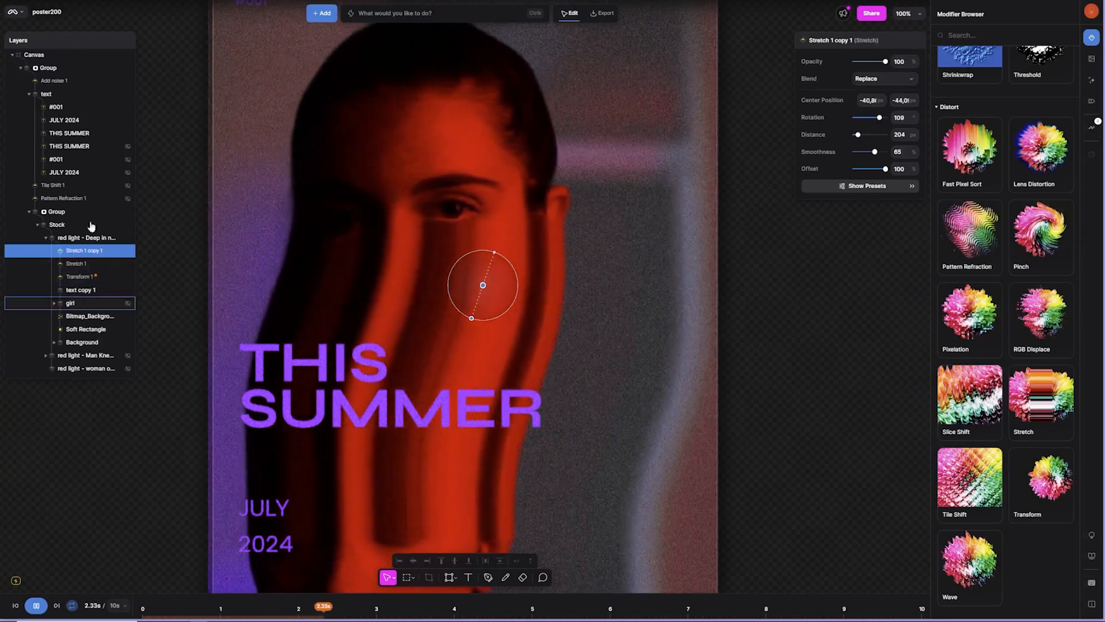
Animate the original Stretch's distance with a sine Oscillator of 1 cycle and a 300 px distance amount.
click(94, 263)
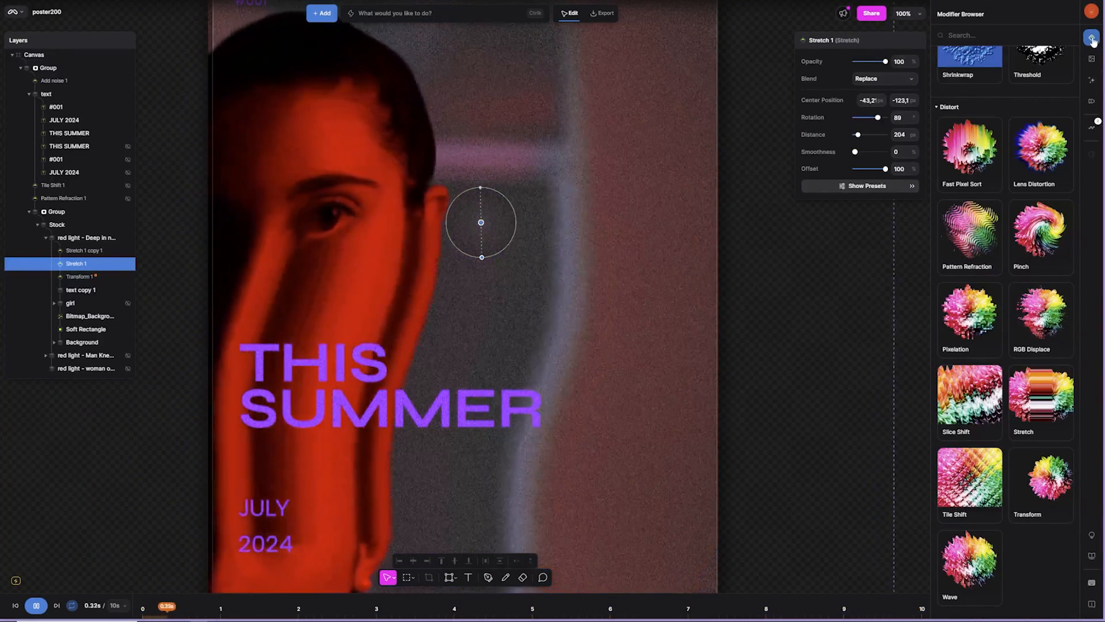
click(1091, 37)
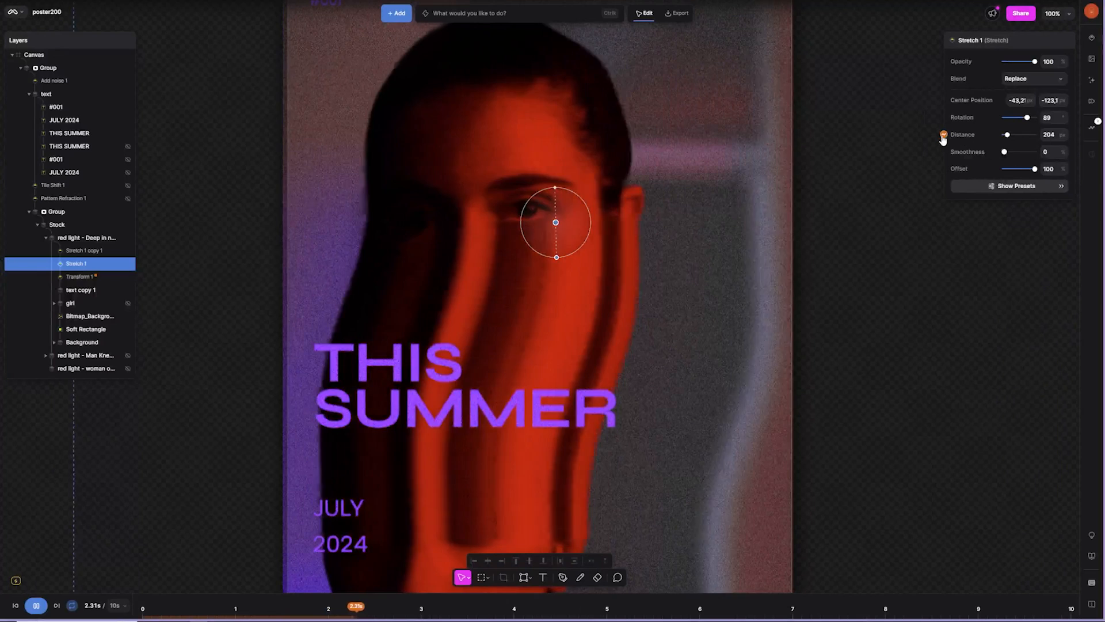
click(944, 134)
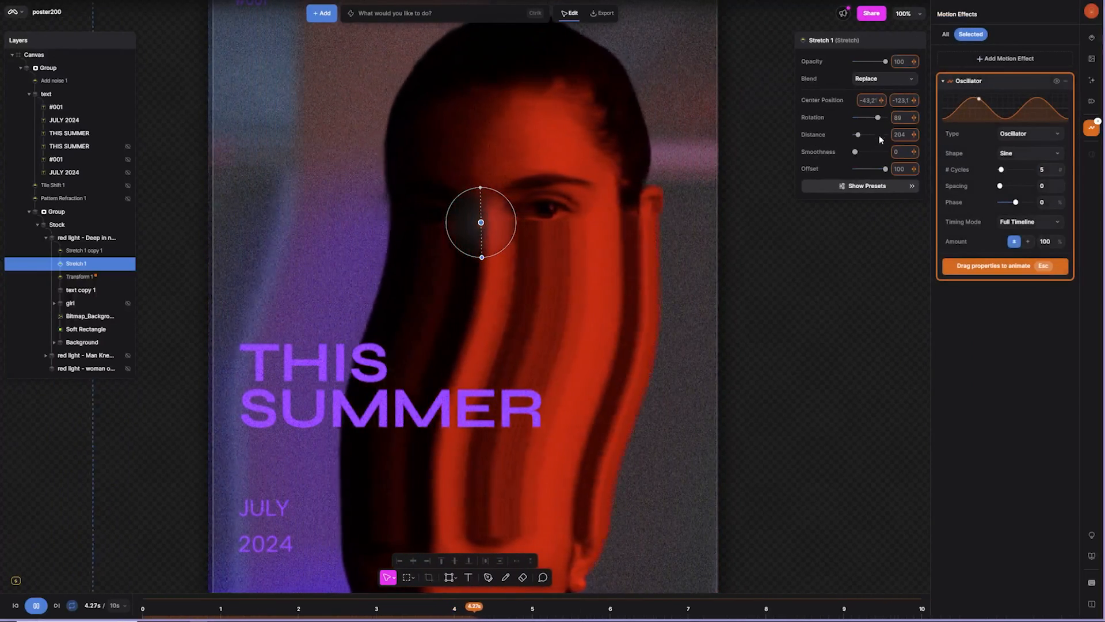
drag(901, 135, 906, 135)
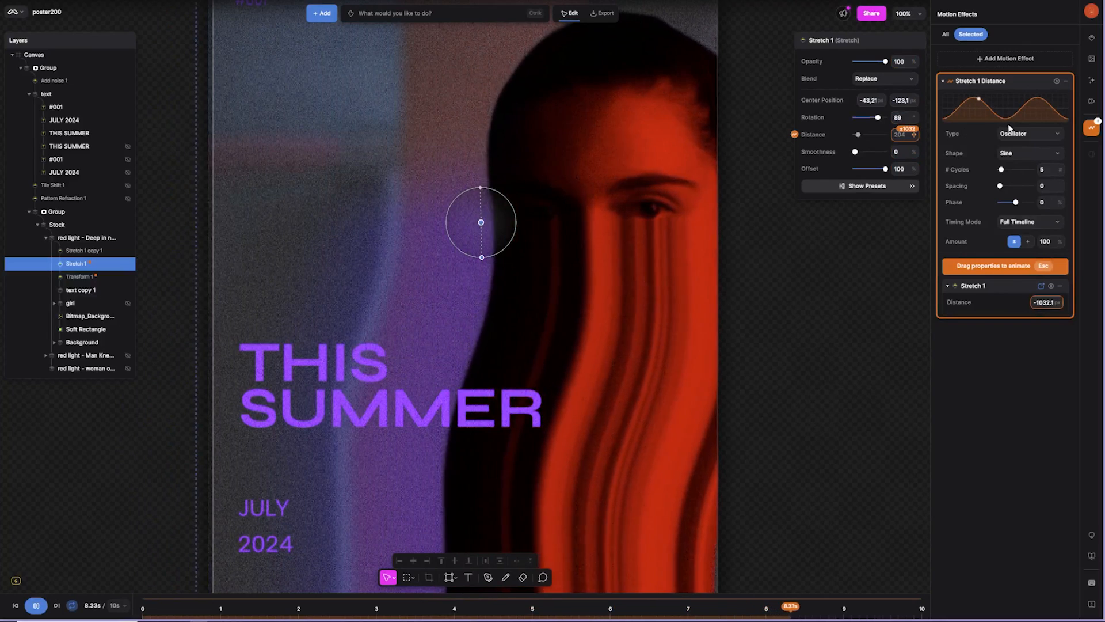
text(1)
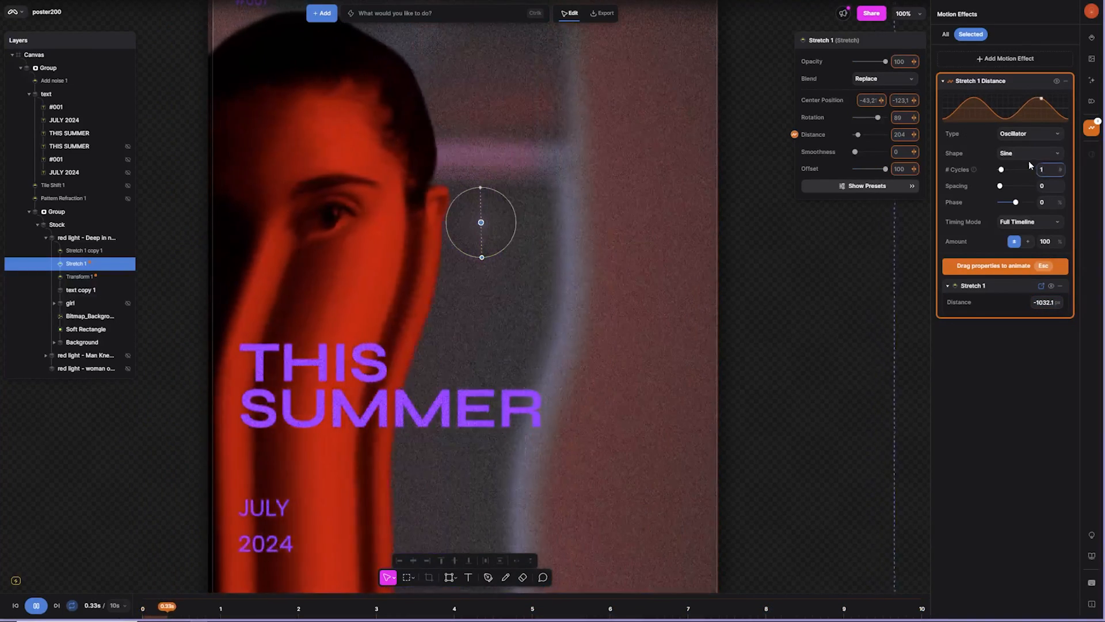
key(Return)
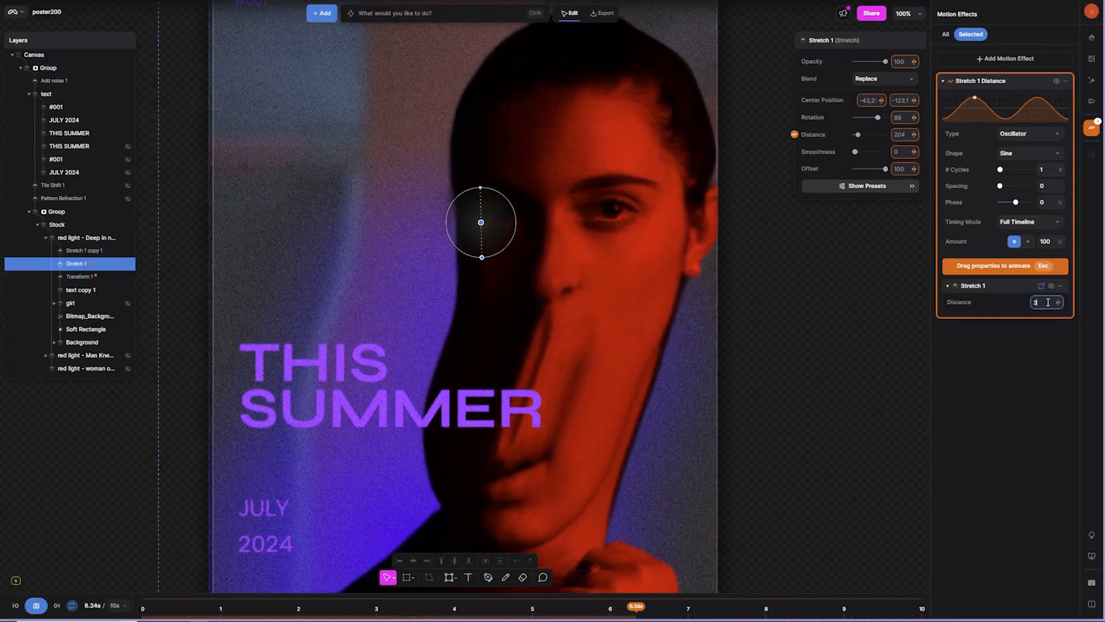
key(Return)
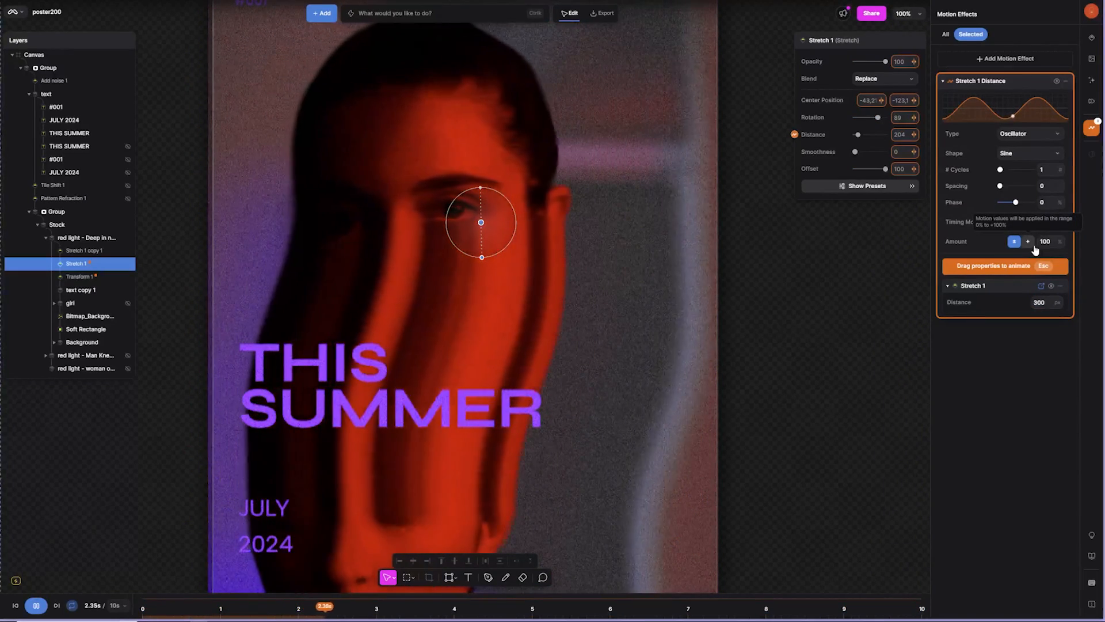
Move the centre of Stretch 1 to about 66, -70 px beside the portrait and set its rotation to -20°.
drag(479, 224, 545, 113)
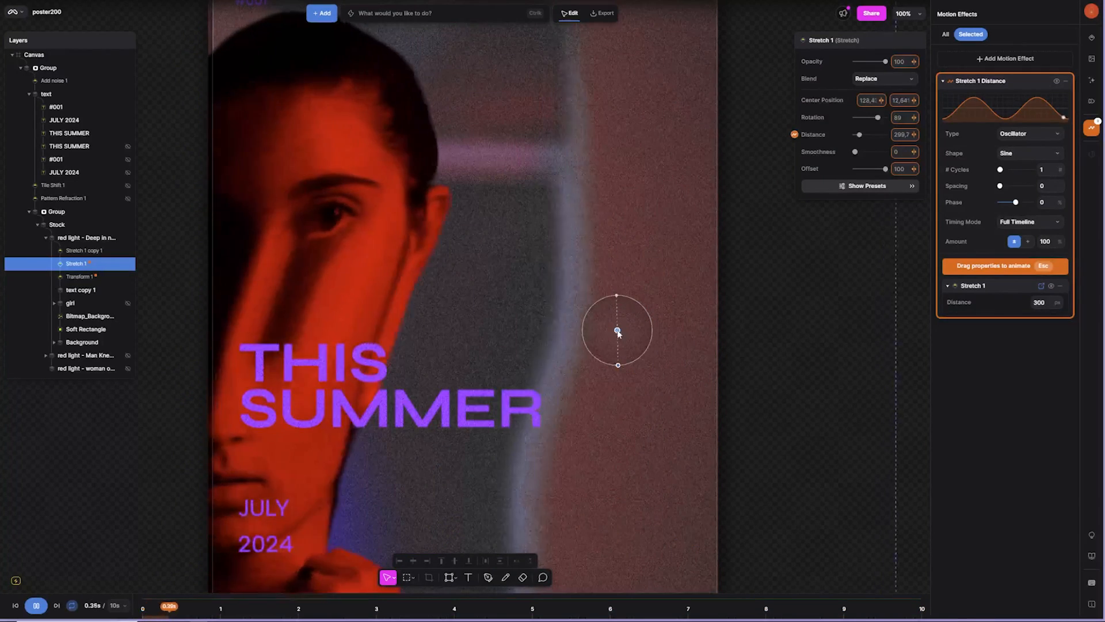
drag(618, 327, 489, 228)
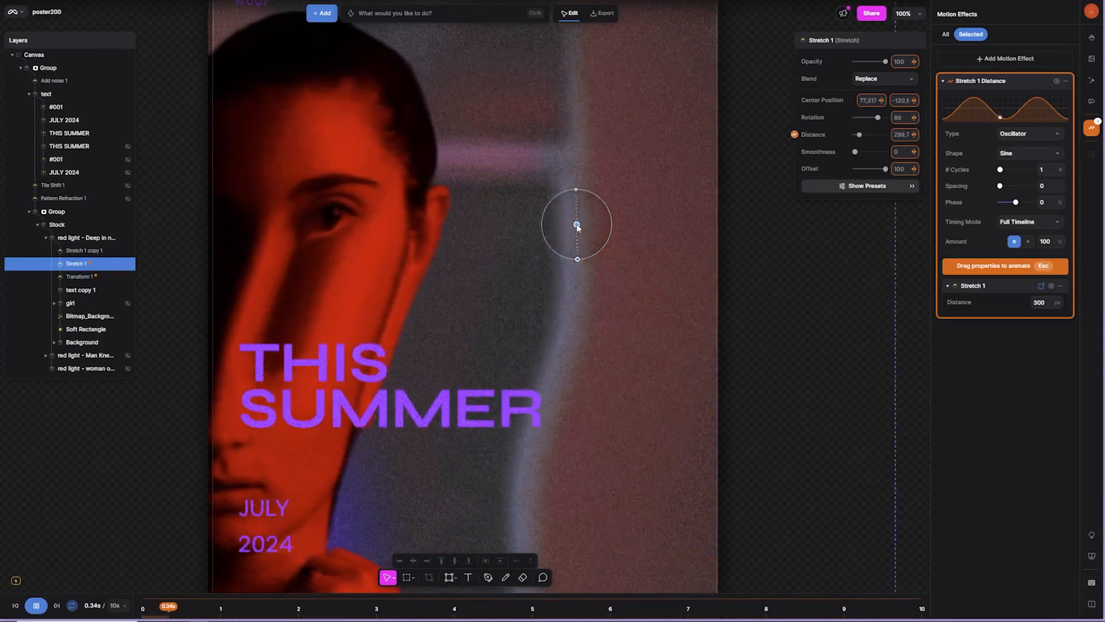
drag(578, 228, 643, 259)
drag(378, 193, 749, 206)
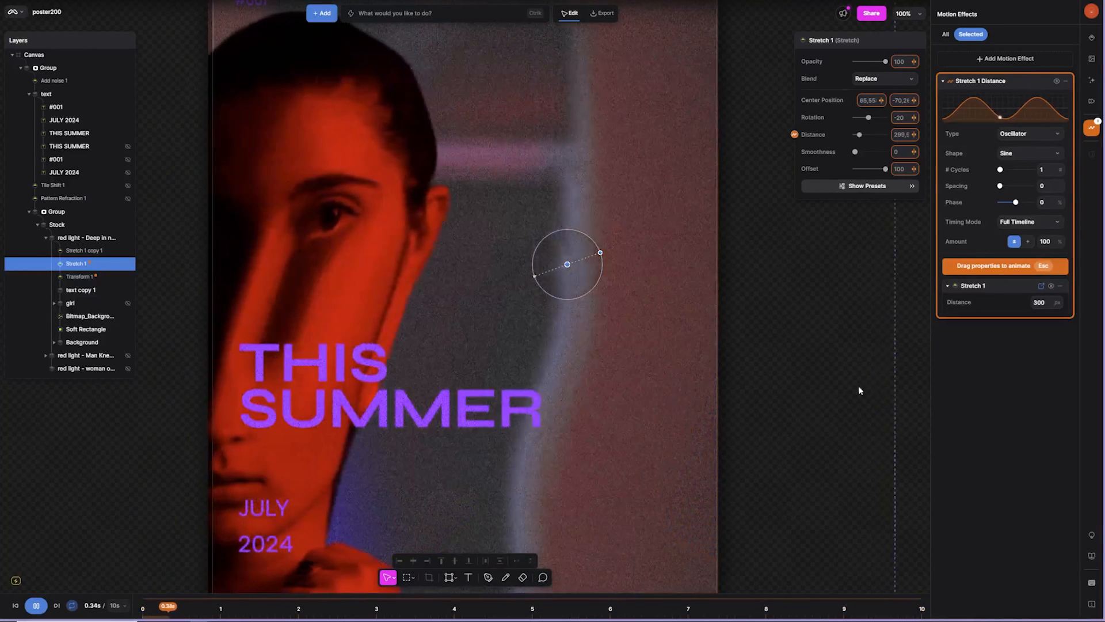
Add an image-guided generation layer directly above Stretch 1 inside the "red light - Deep in neon" layer.
click(1091, 83)
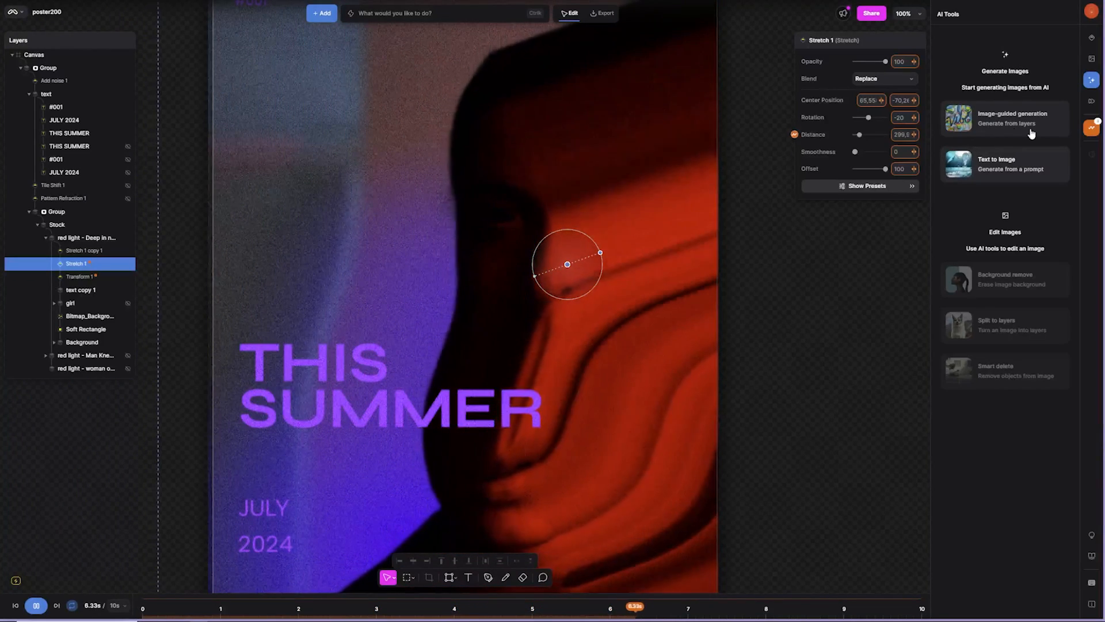
click(964, 119)
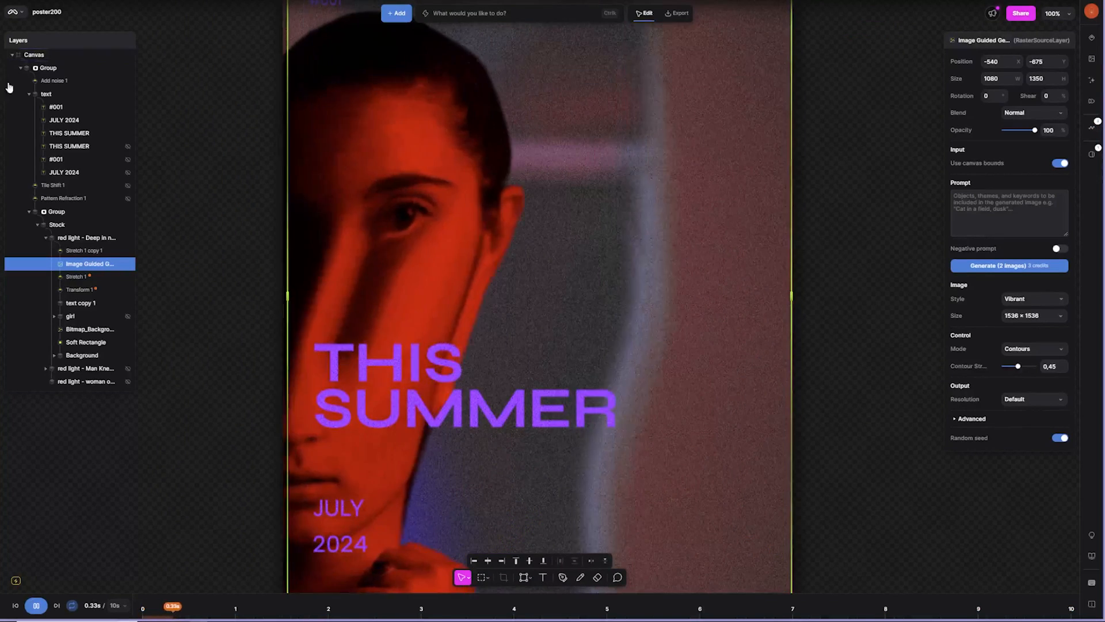
Pause the playback and hide the Stretch 1, Transform 1 and Stretch 1 copy 1 modifiers on the portrait.
click(71, 82)
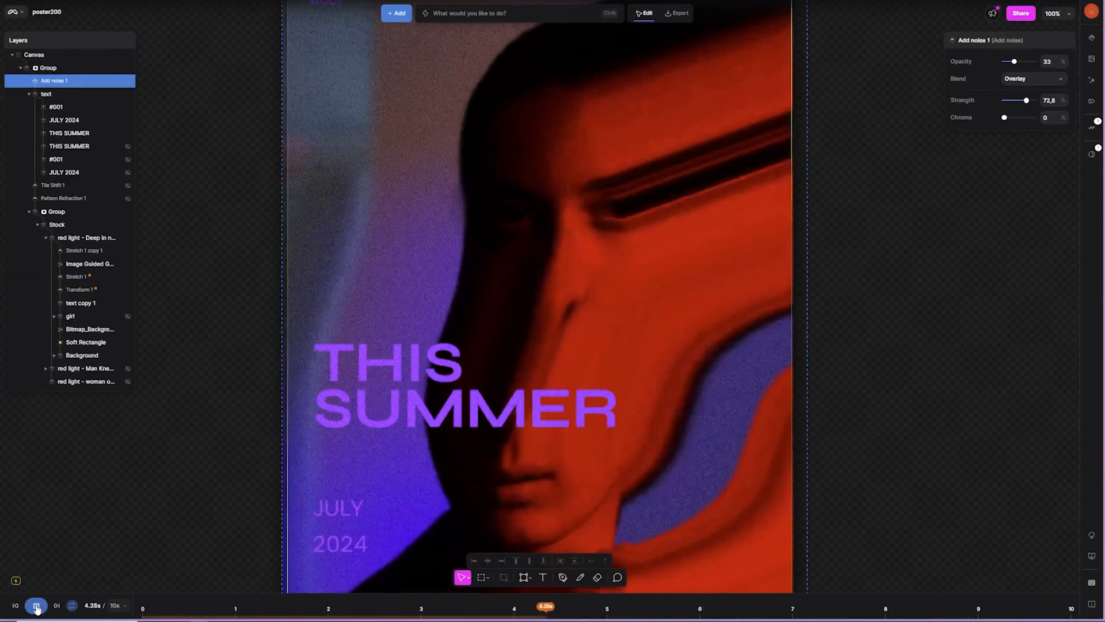
key(space)
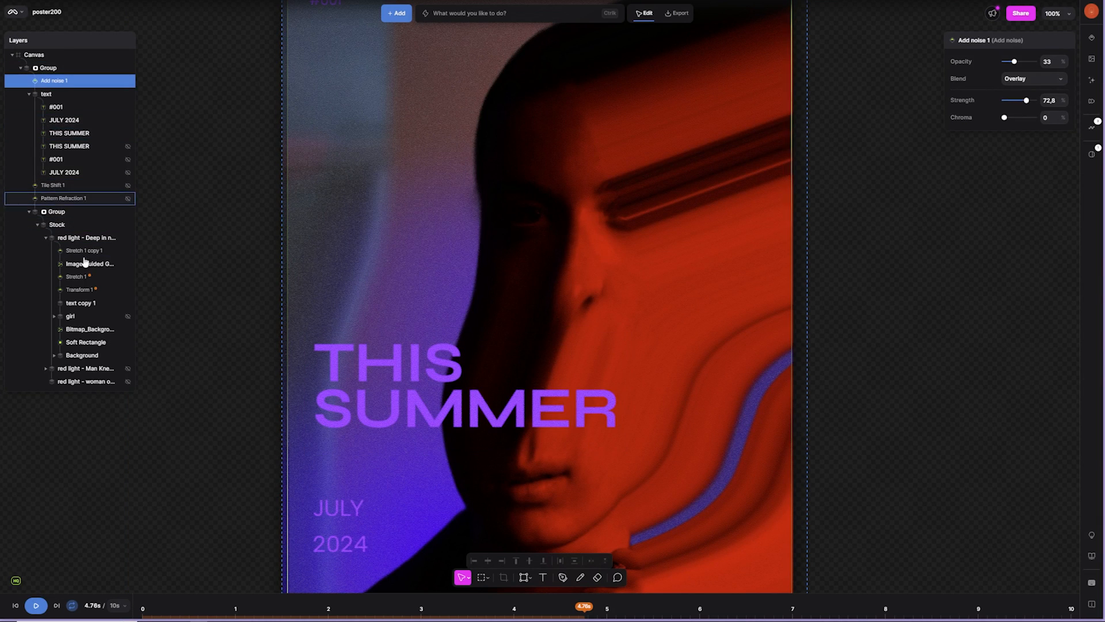
click(128, 276)
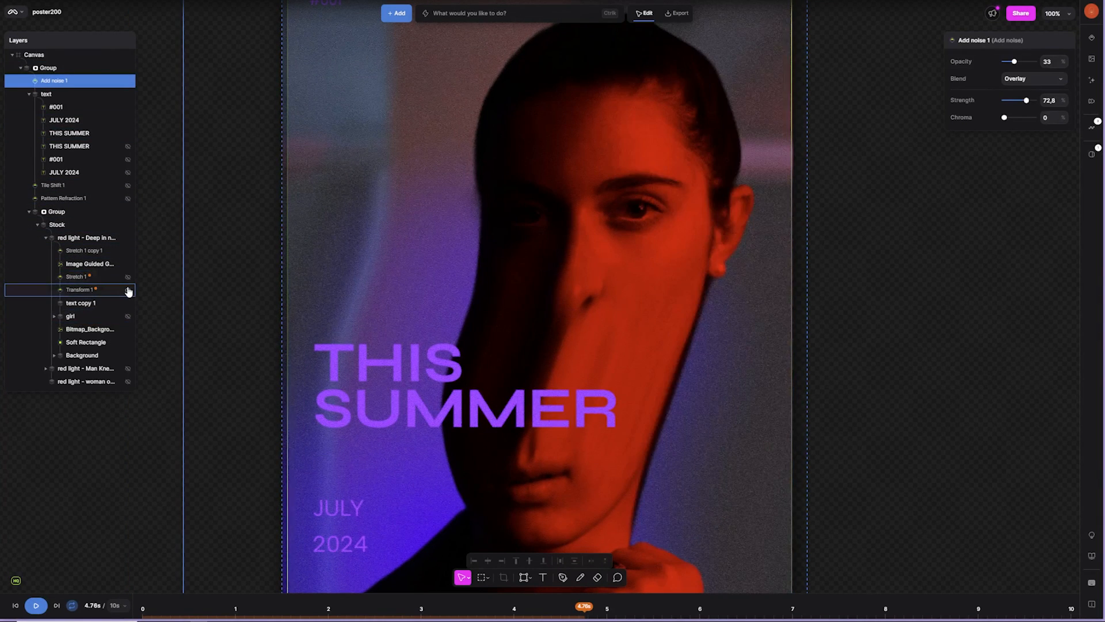
click(128, 290)
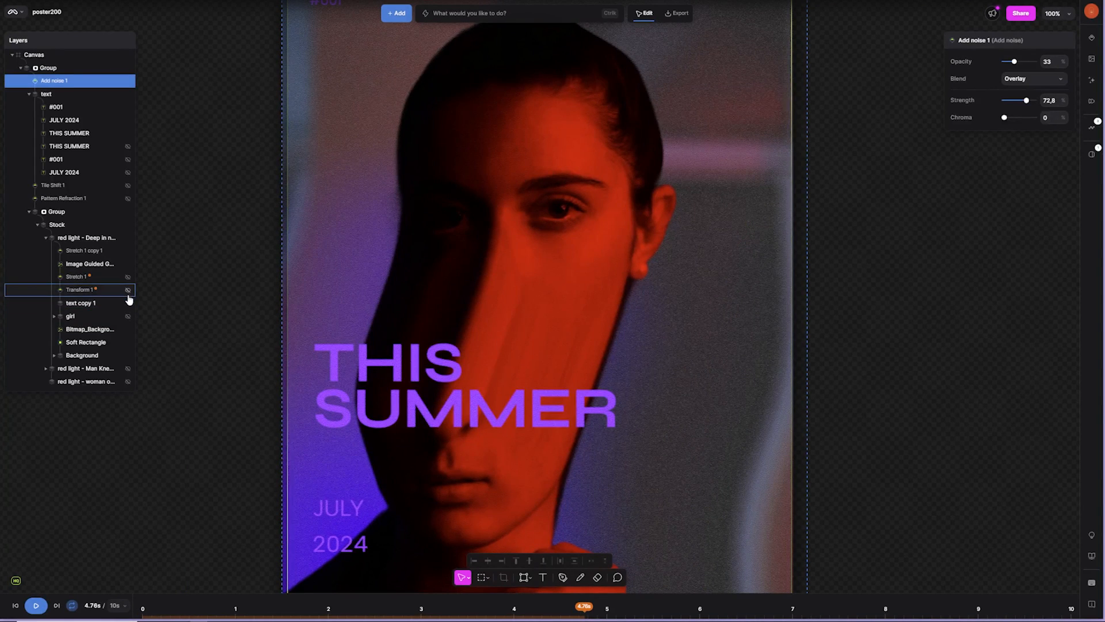
click(127, 251)
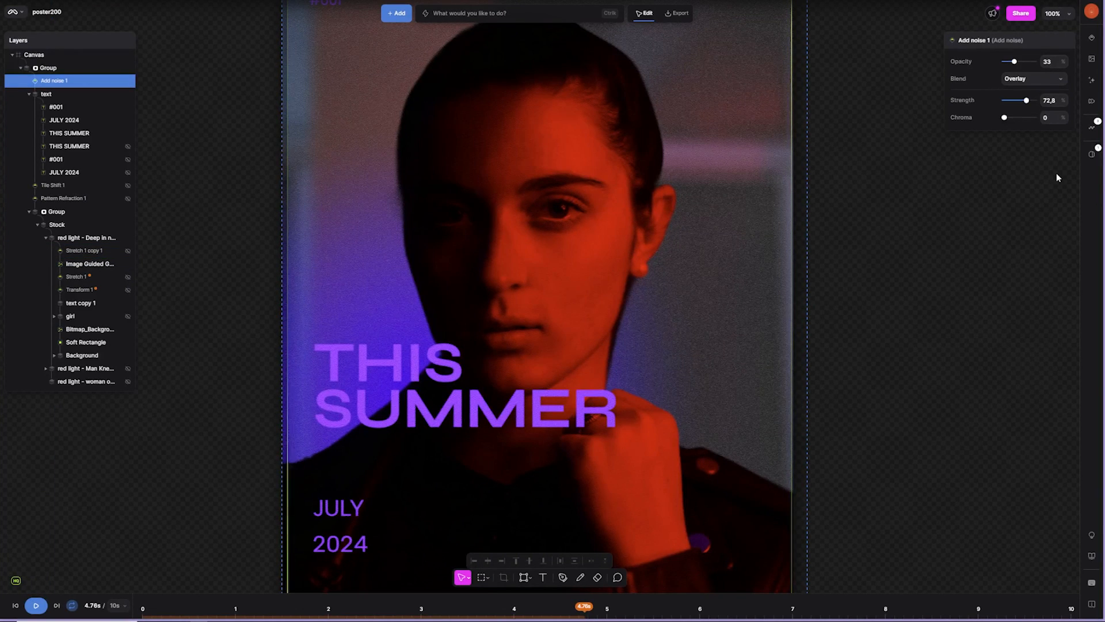
Add an image-guided generation layer above Add noise 1 and generate two images from the prompt "woman red light, poster, cinematic".
click(1092, 81)
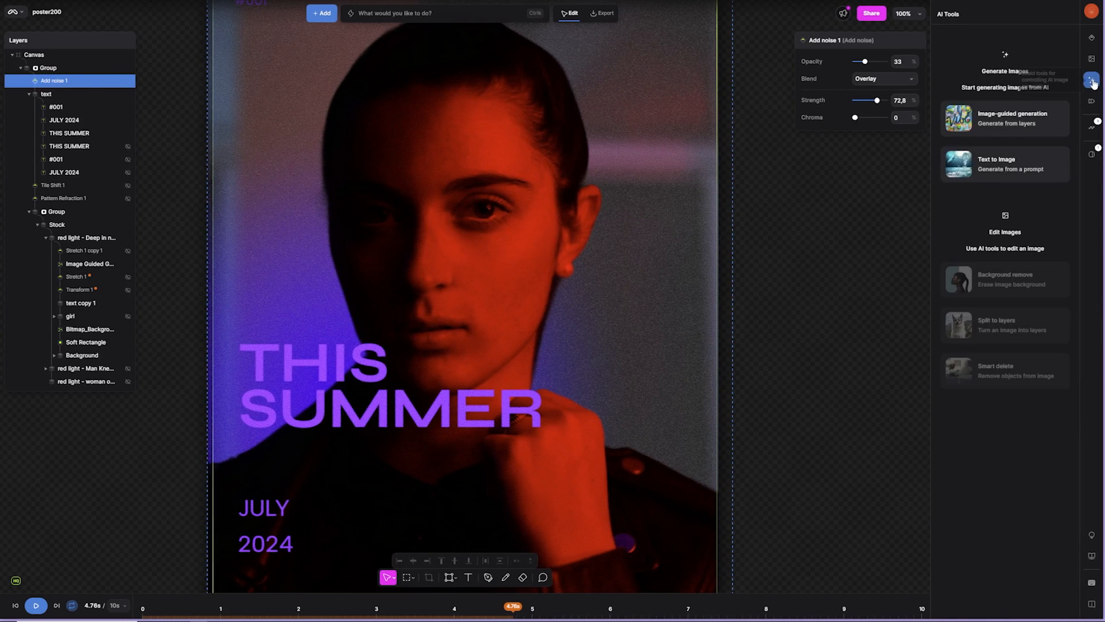
click(973, 121)
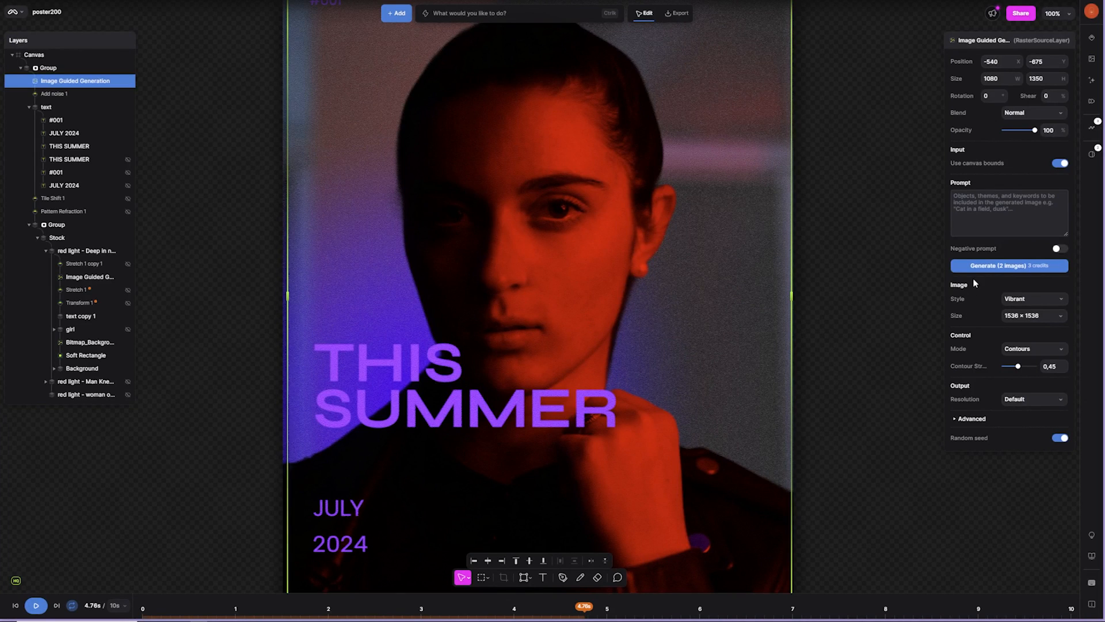
click(977, 198)
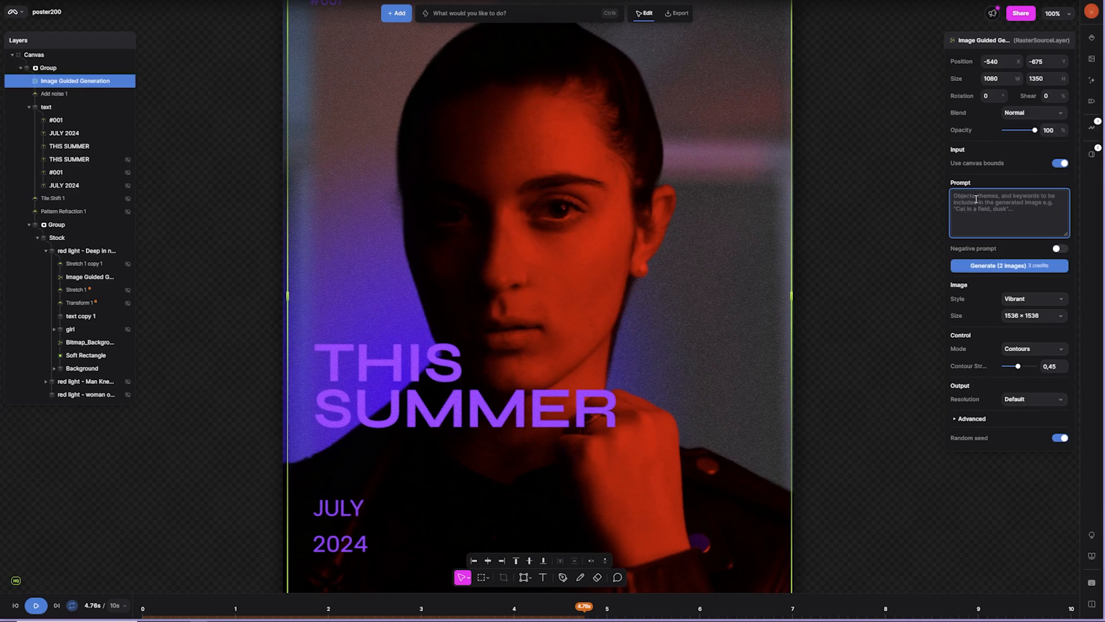
text(woman red light)
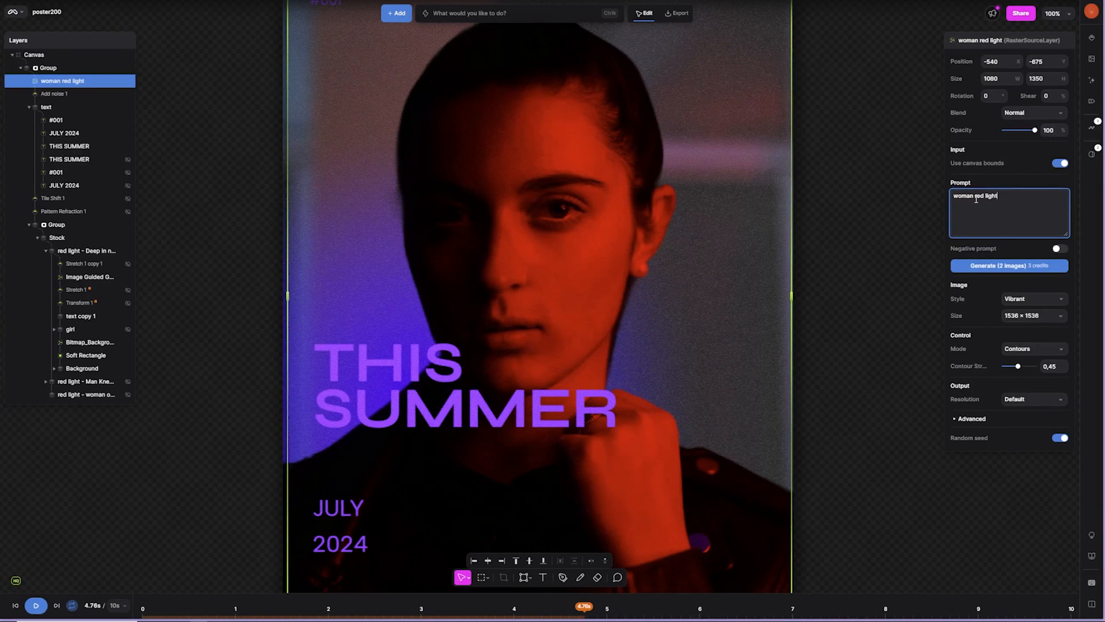
text(, poster, cinematoc)
key(BackSpace)
key(BackSpace)
click(1018, 268)
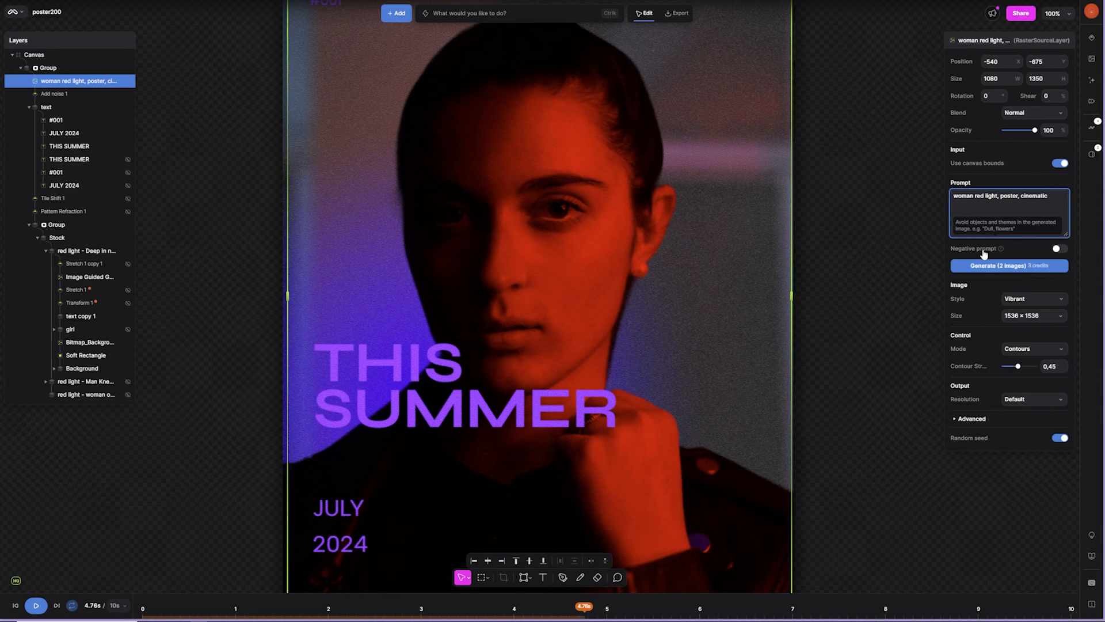
click(990, 266)
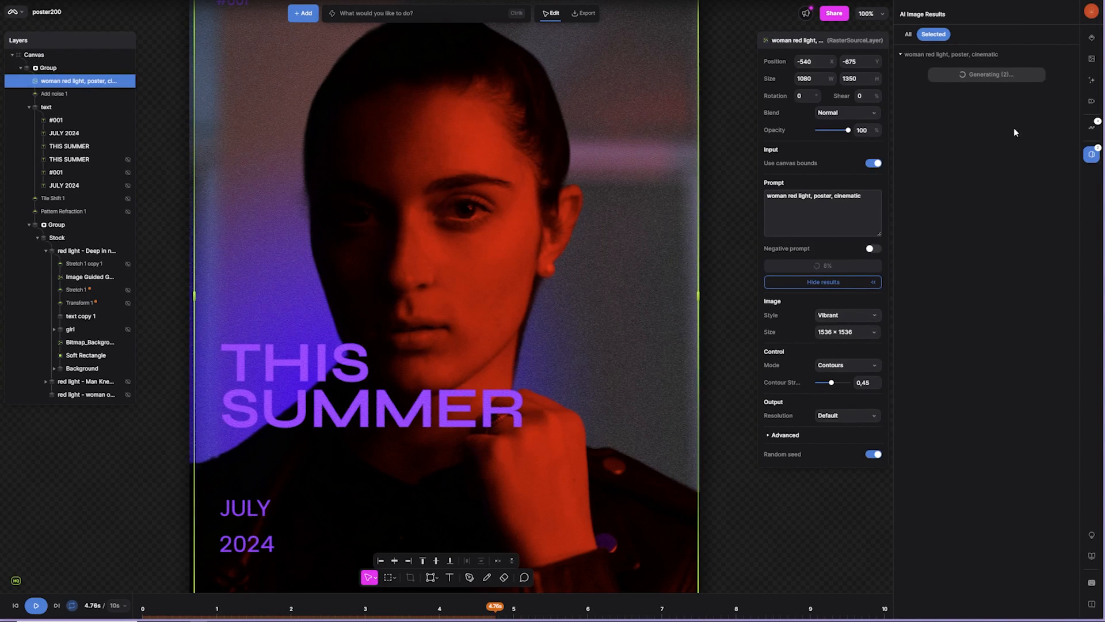
Duplicate the "woman red light, poster, cinematic" generation layer at the top of the group.
click(850, 320)
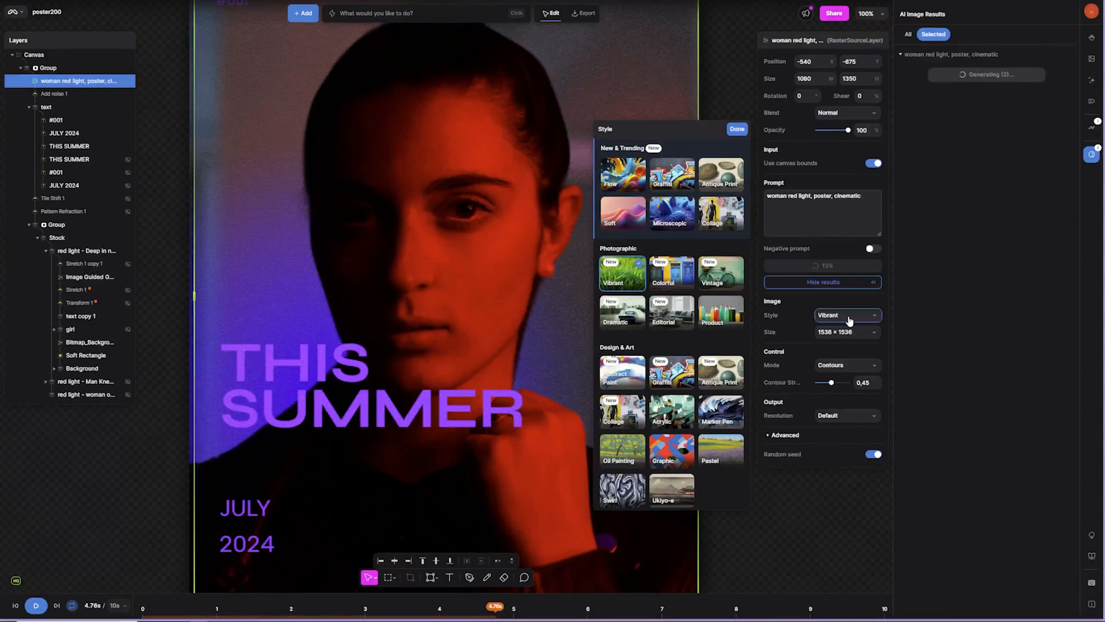
click(65, 85)
right_click(81, 83)
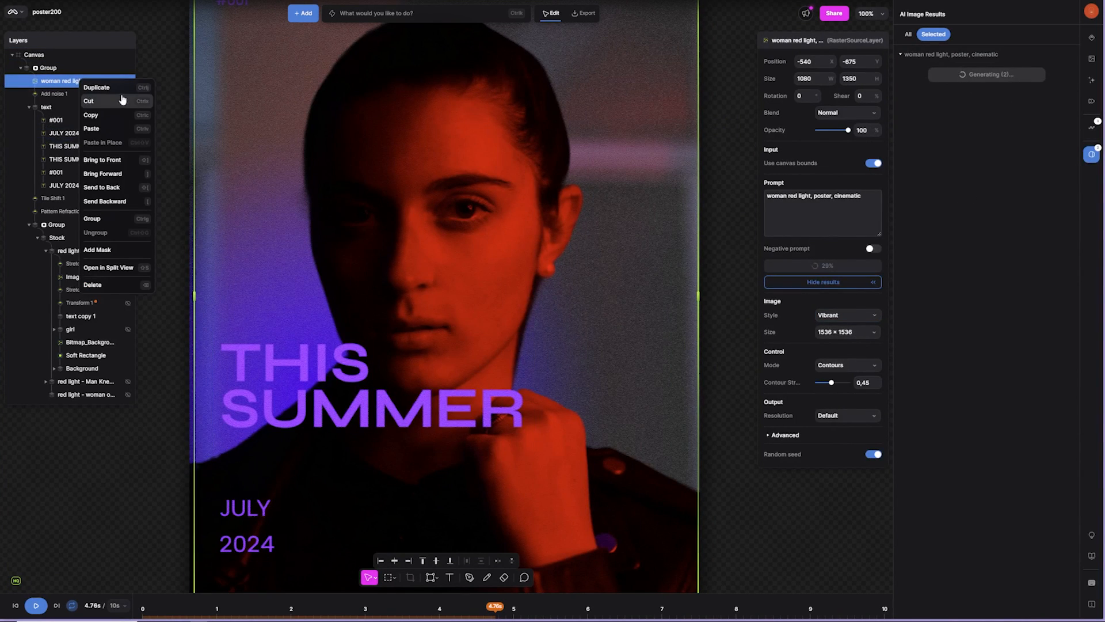
click(98, 87)
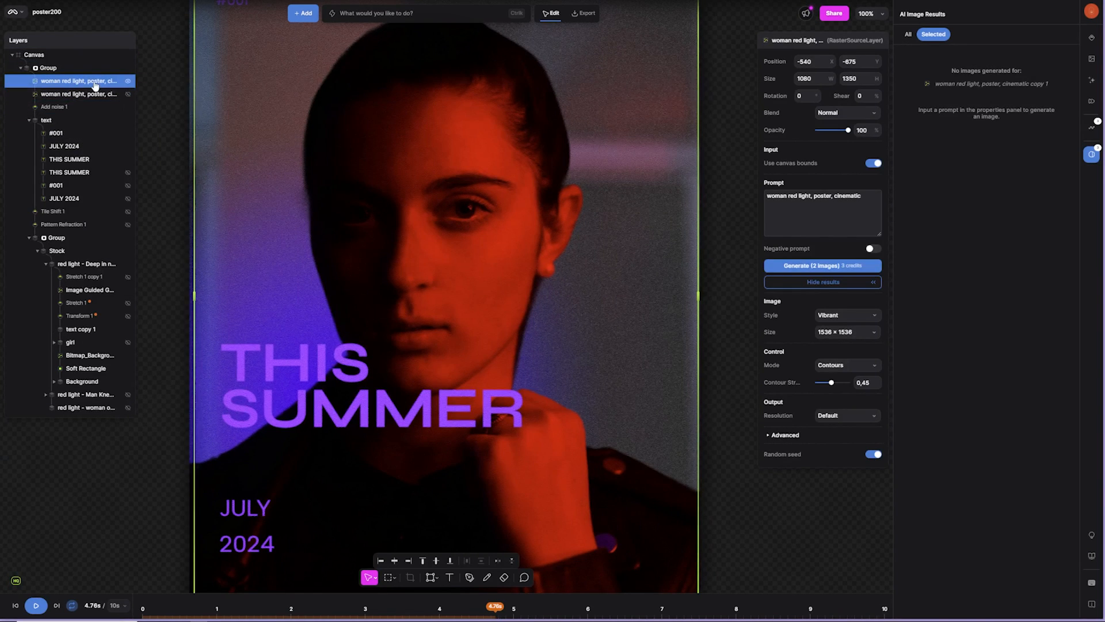
Set the duplicated generation layer's style to Graphic and its control mode to Contours & Color.
click(866, 317)
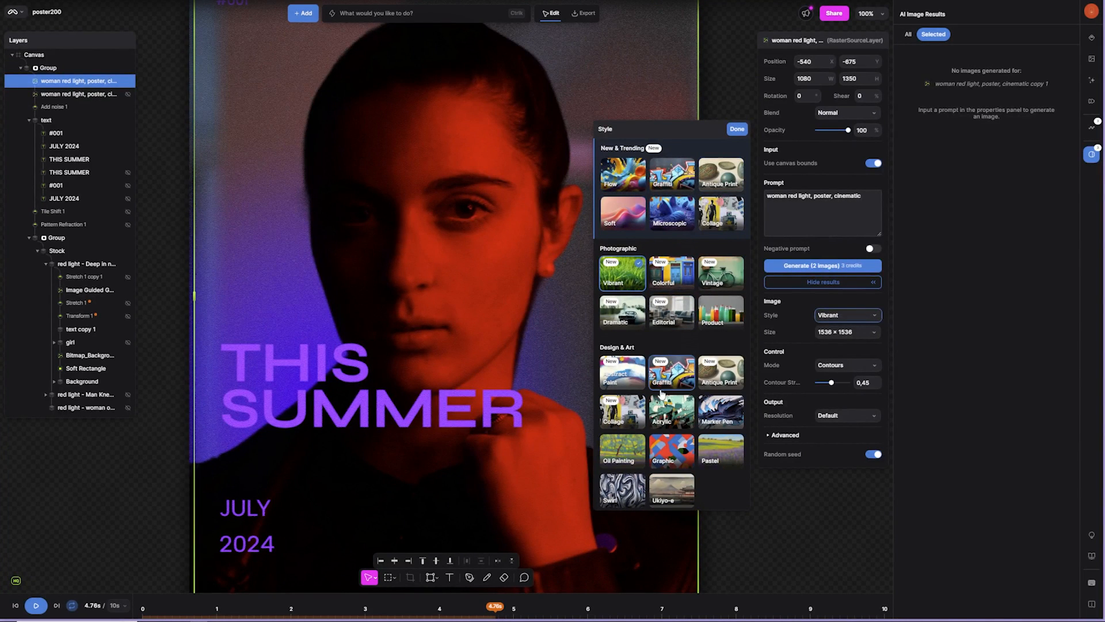
scroll(662, 393, down, 2)
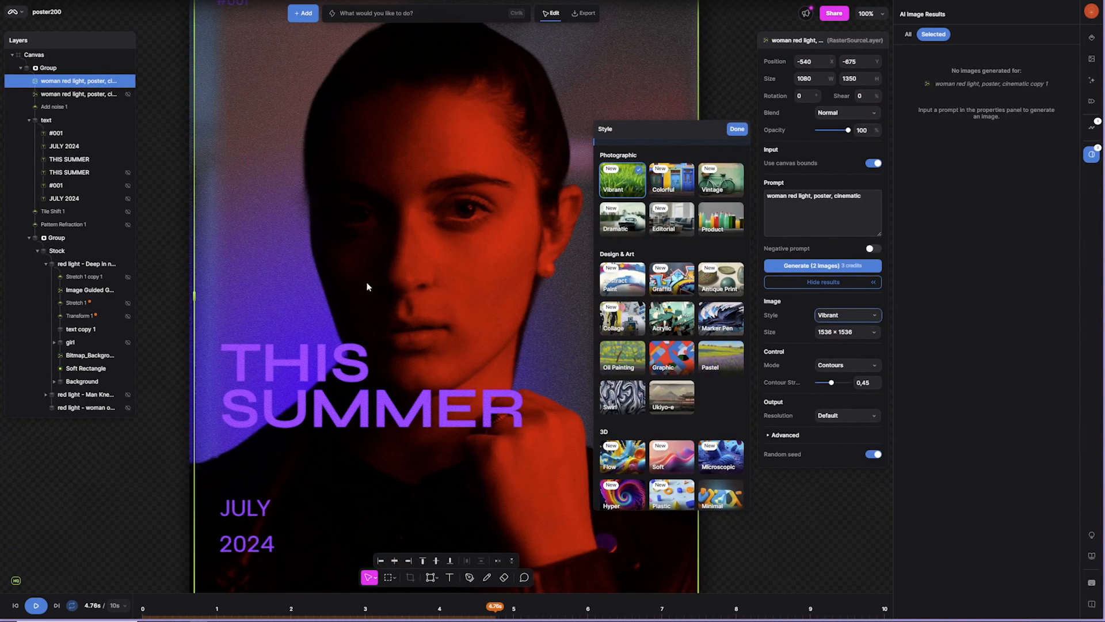
click(675, 357)
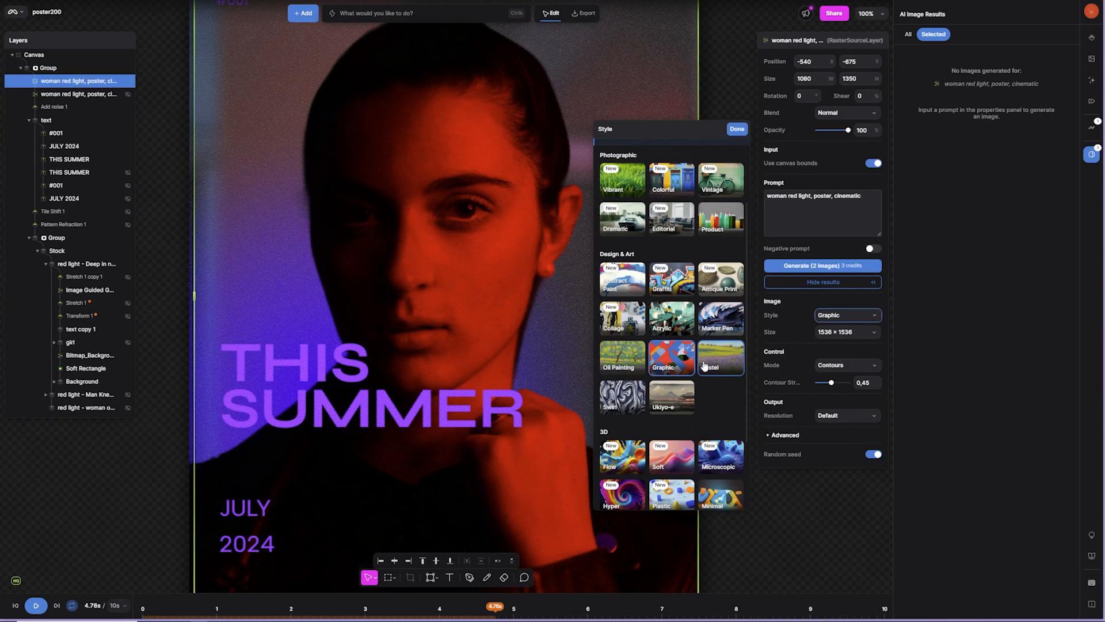
click(850, 366)
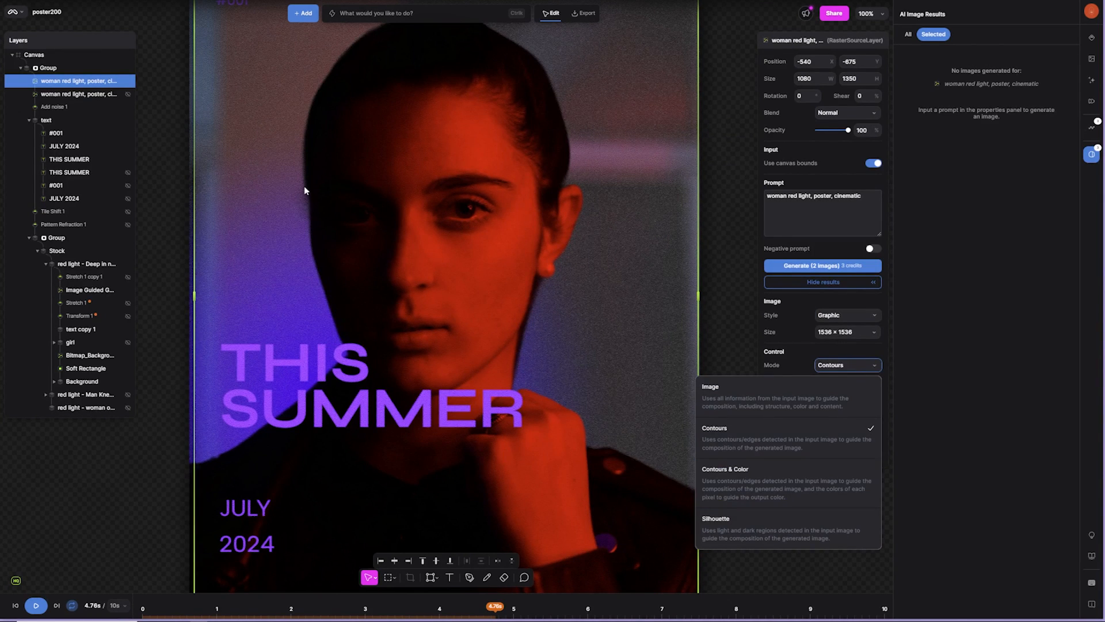
click(769, 476)
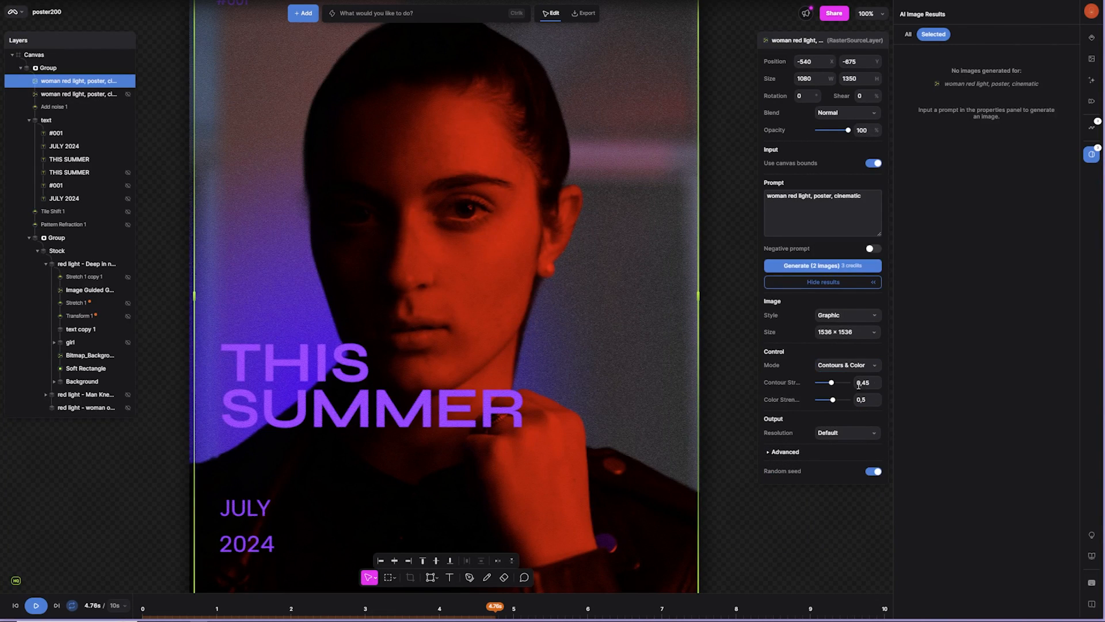
Review the advanced settings and style options, keeping Graphic, and generate two images for the duplicated layer.
click(768, 454)
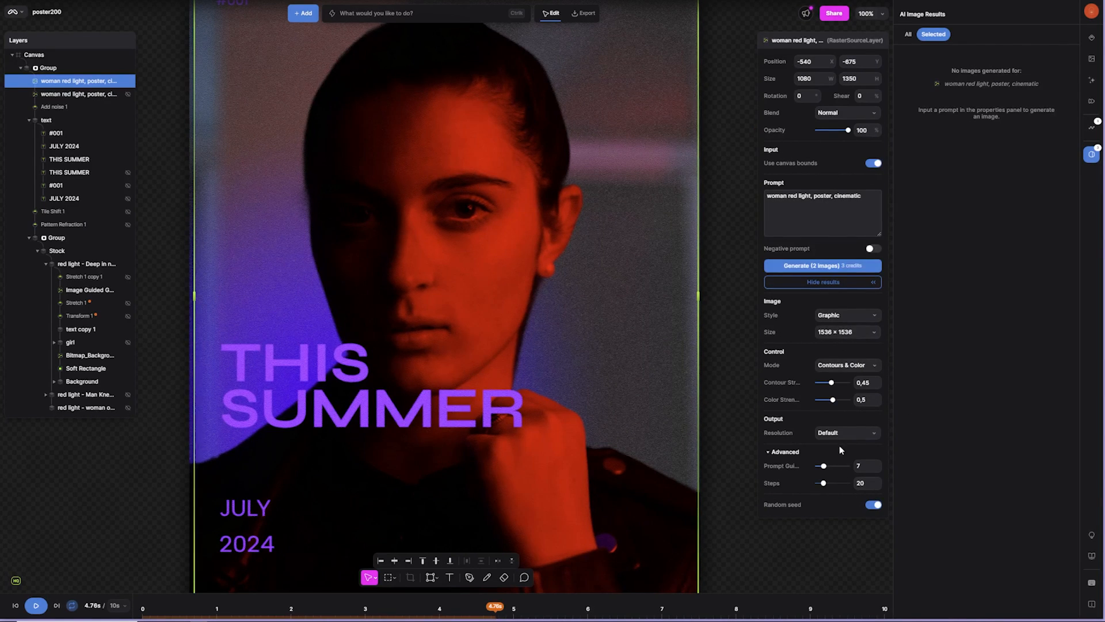
click(838, 318)
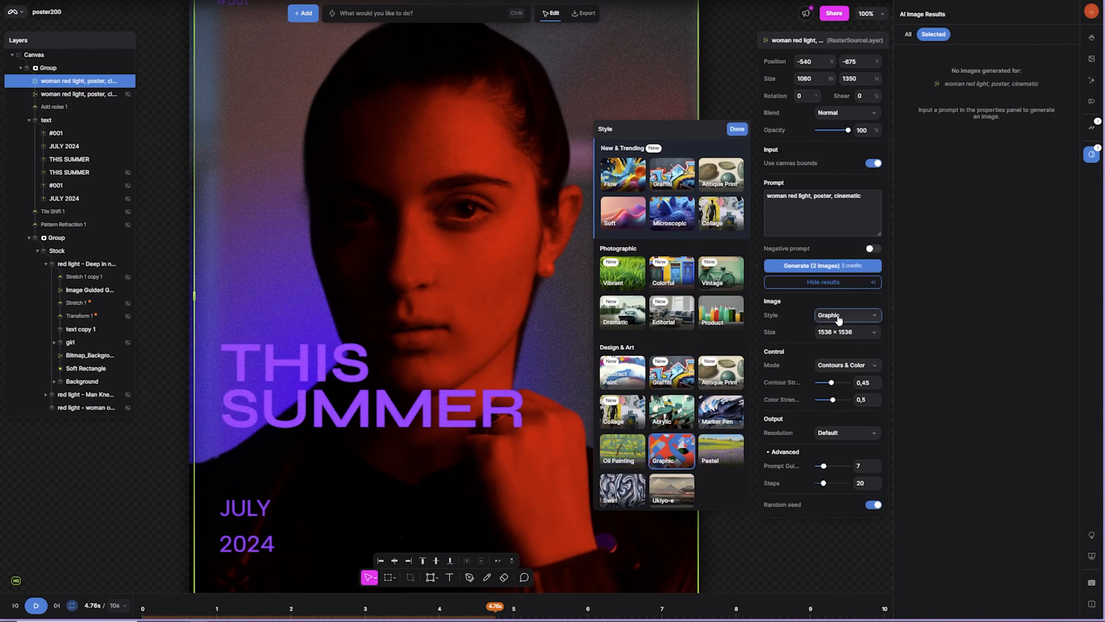
scroll(704, 382, down, 5)
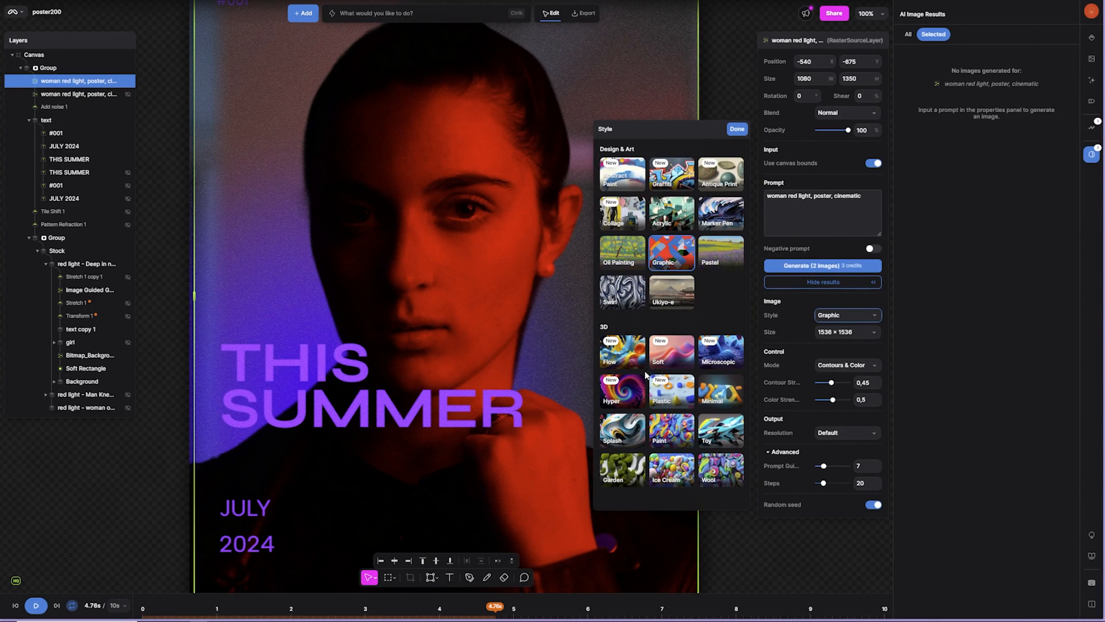
scroll(661, 422, up, 3)
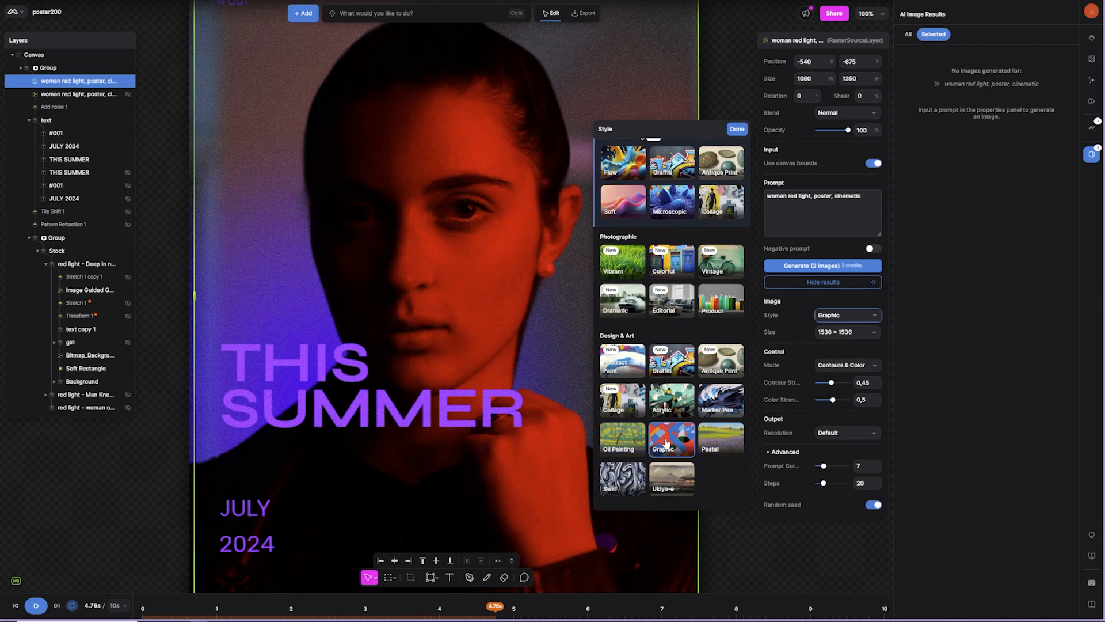
click(806, 339)
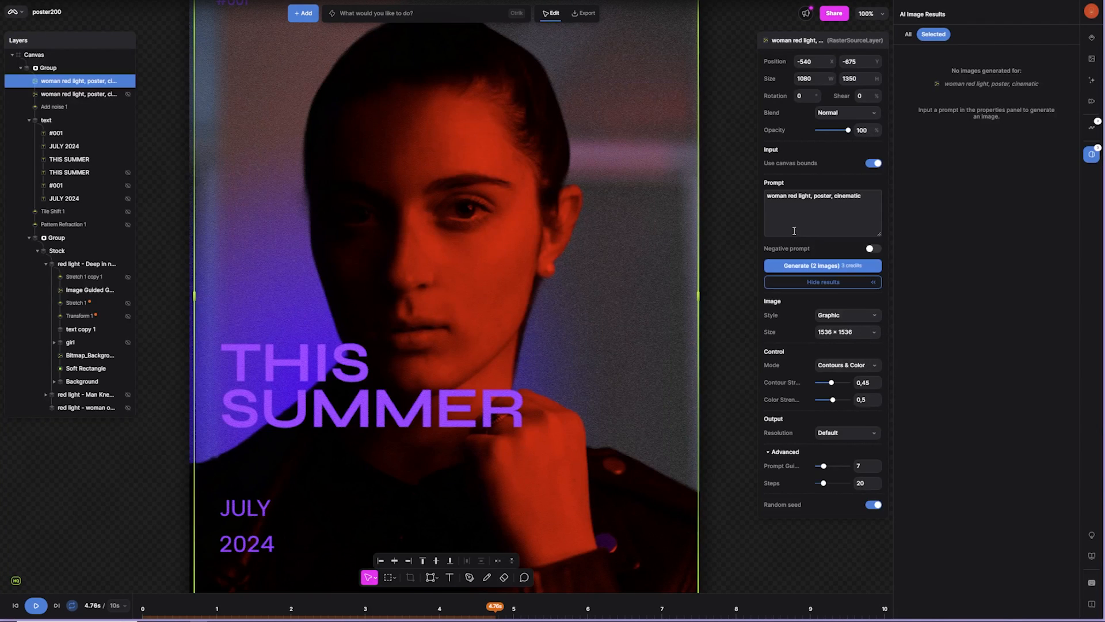
click(821, 270)
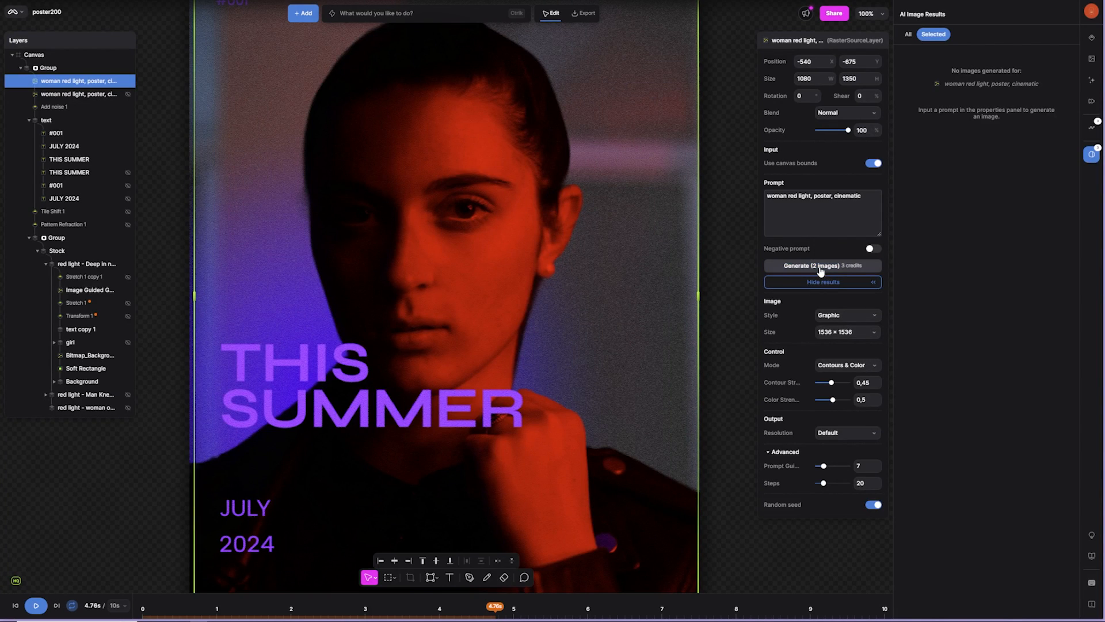
click(822, 270)
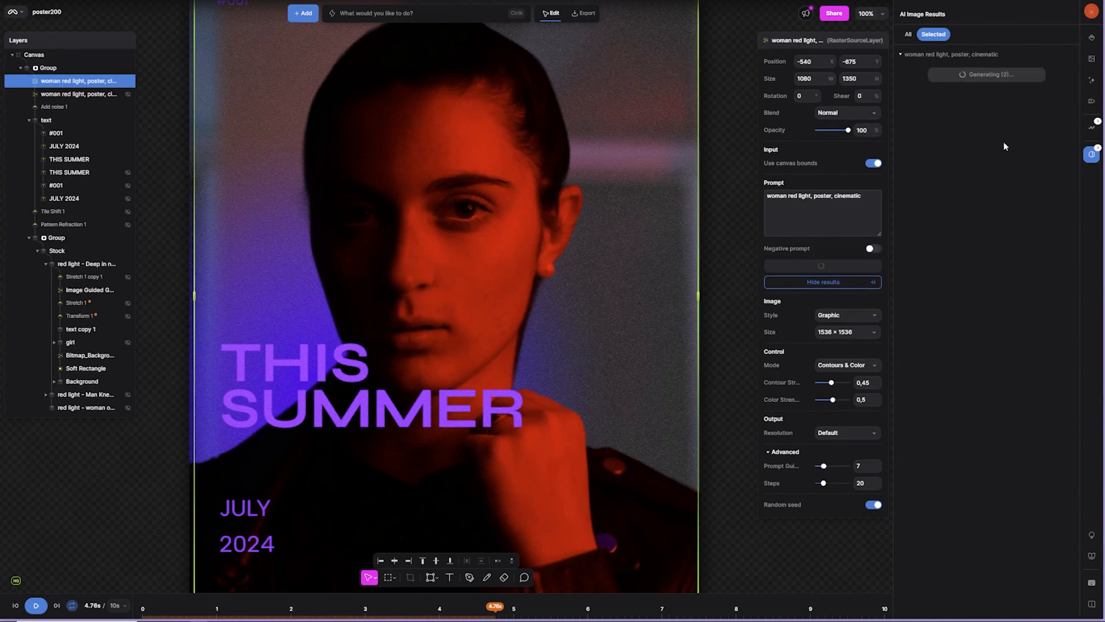
Compare the original generation layer's two Vibrant-style results on the canvas and apply the pink one.
click(86, 94)
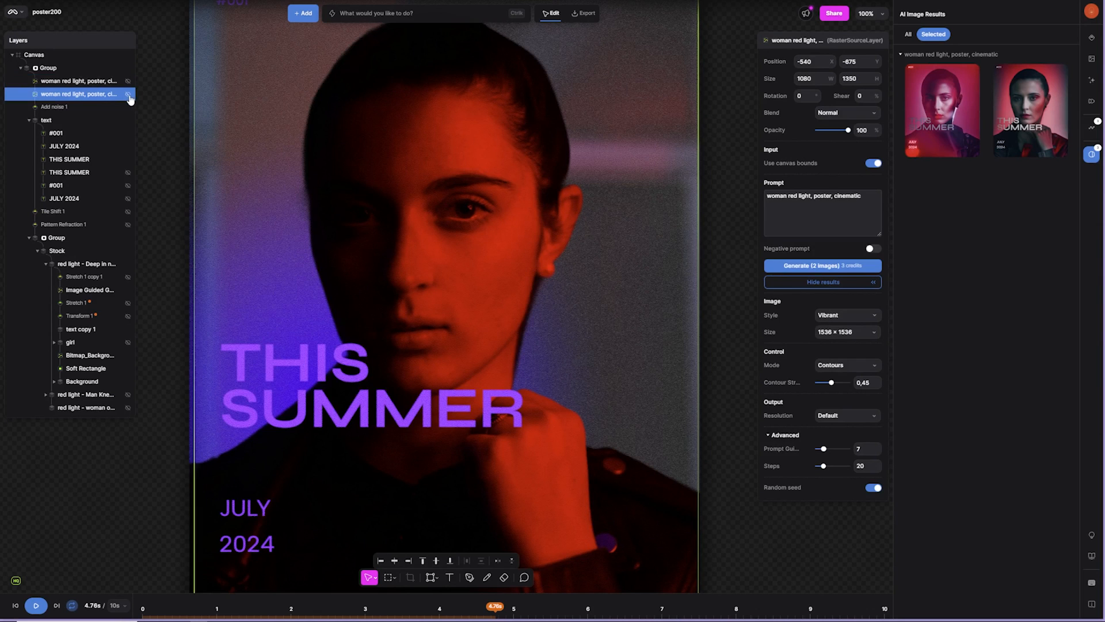
click(945, 116)
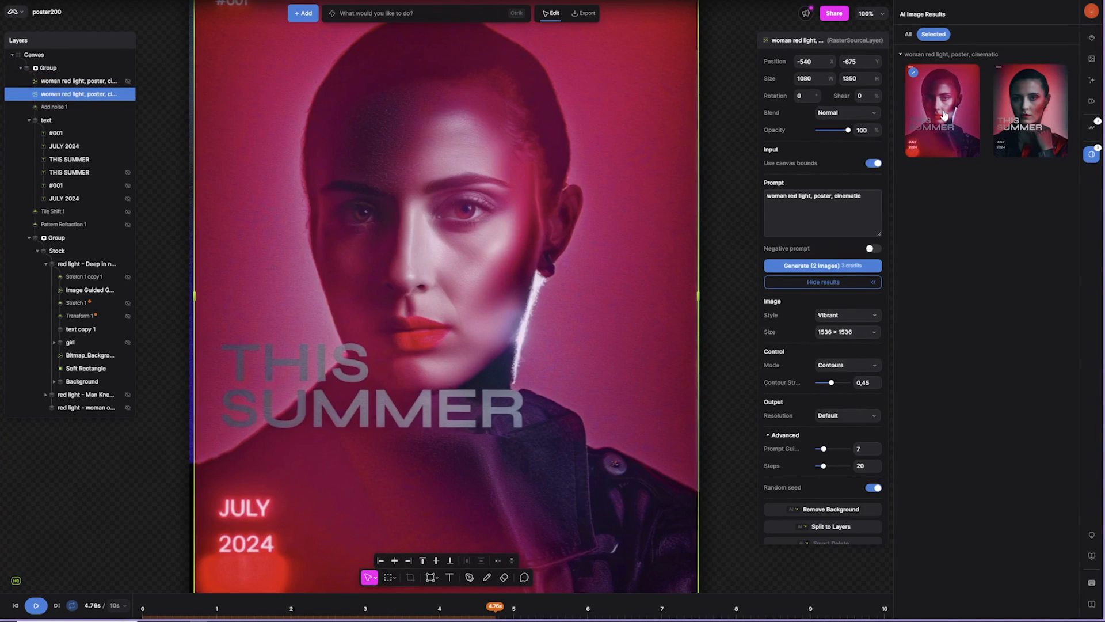
click(1022, 118)
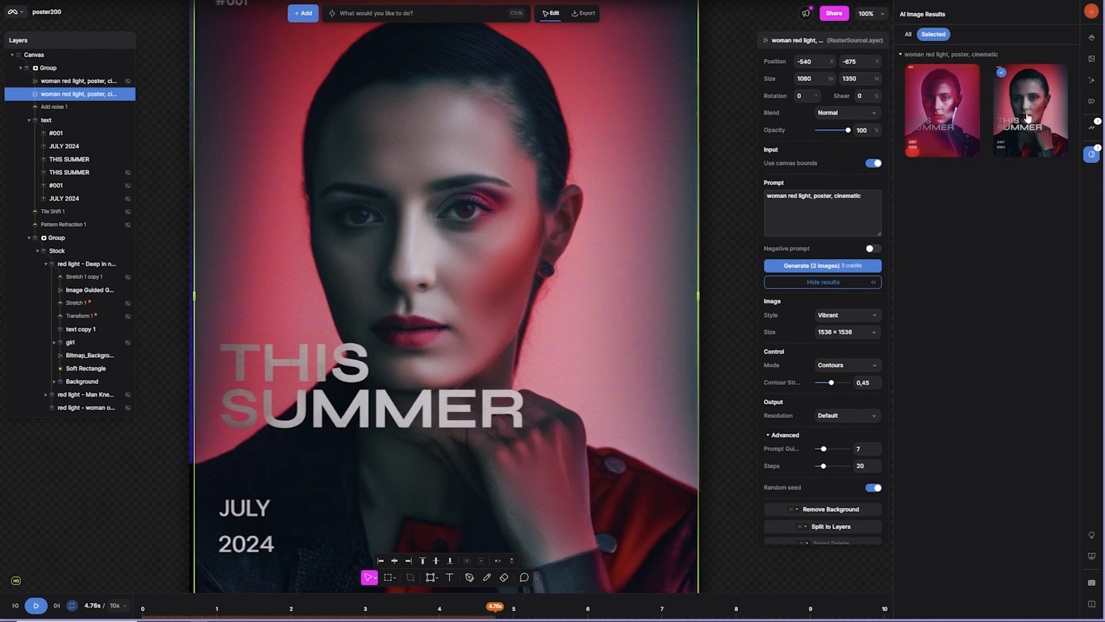
click(938, 118)
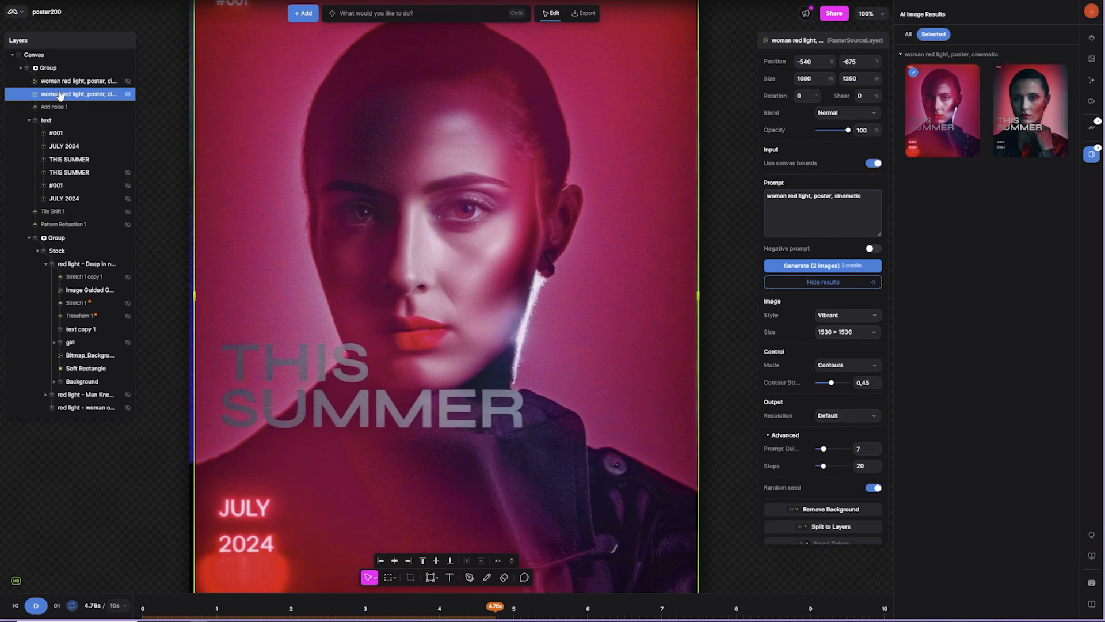
Move the text group out of the Group to the top of the canvas and check it by toggling its visibility.
drag(52, 128, 61, 67)
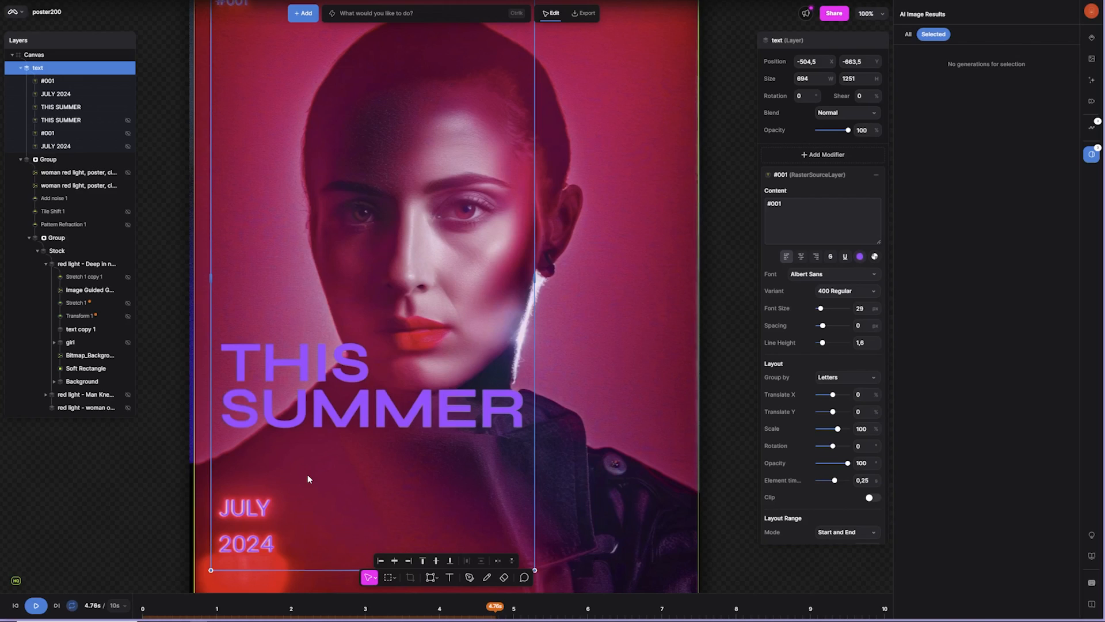
click(21, 68)
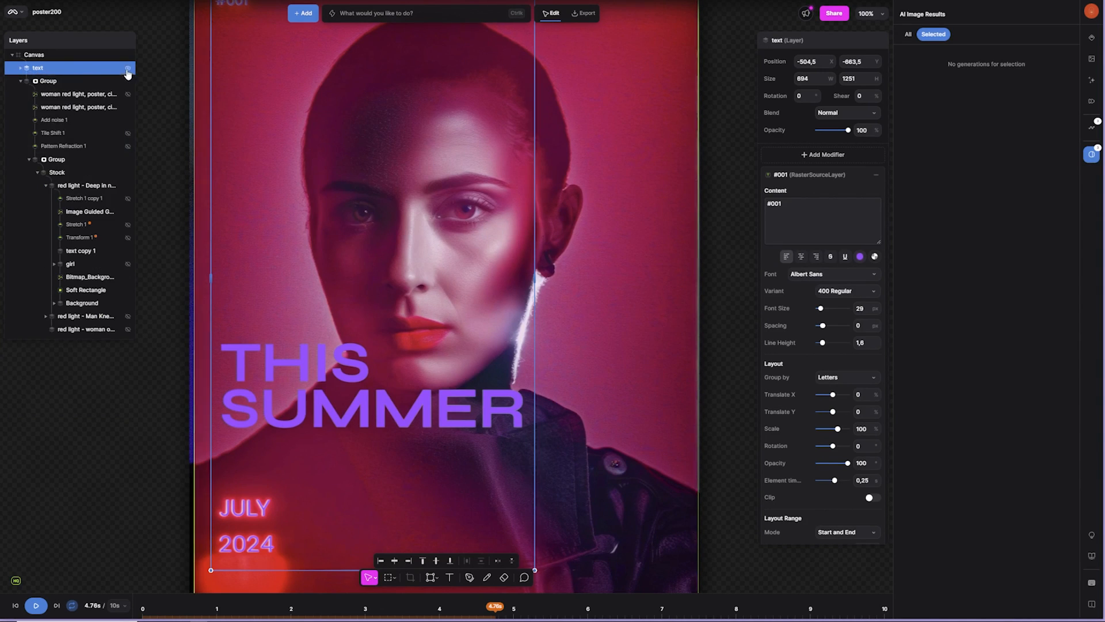
click(128, 69)
click(127, 68)
click(25, 69)
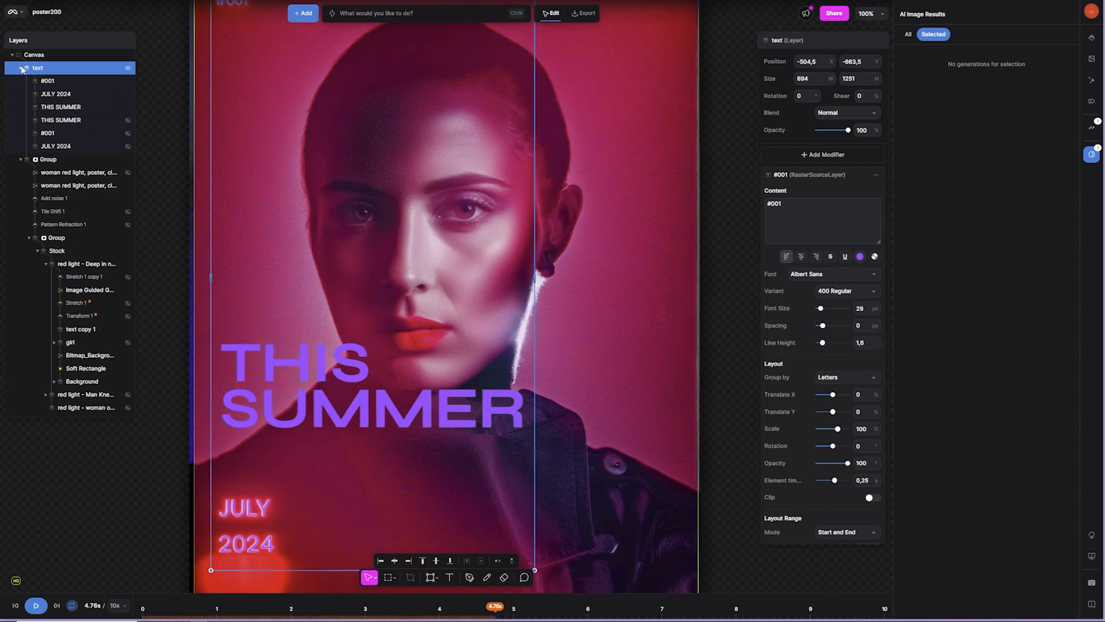
Show the Graphic-style generation layer and compare its purple-background and red results on the poster.
click(129, 172)
click(111, 173)
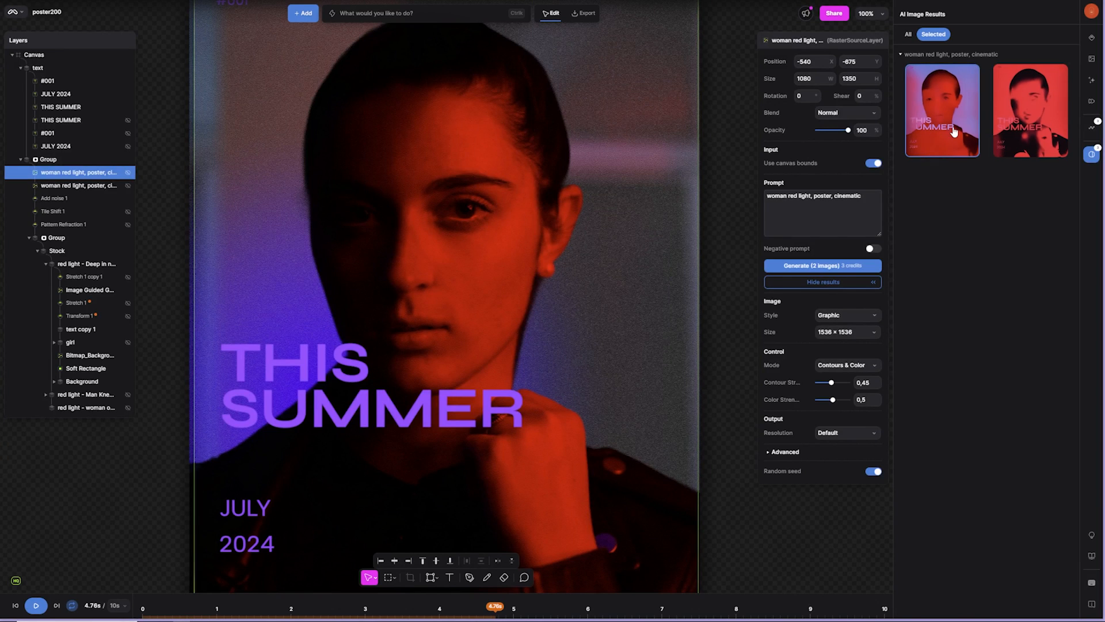
click(954, 131)
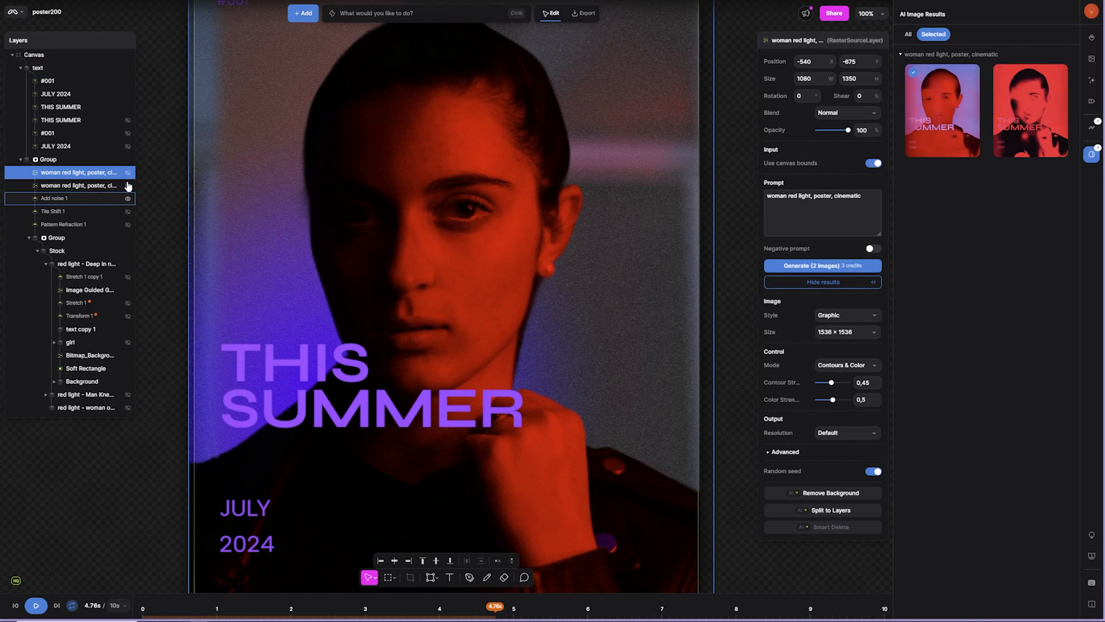
click(128, 173)
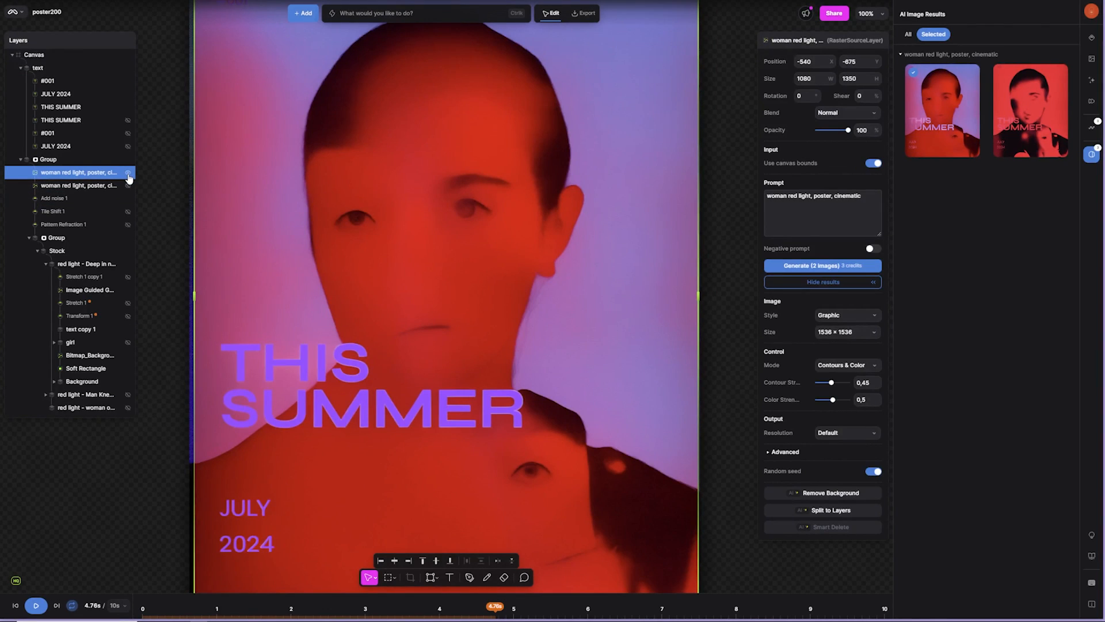
click(1042, 124)
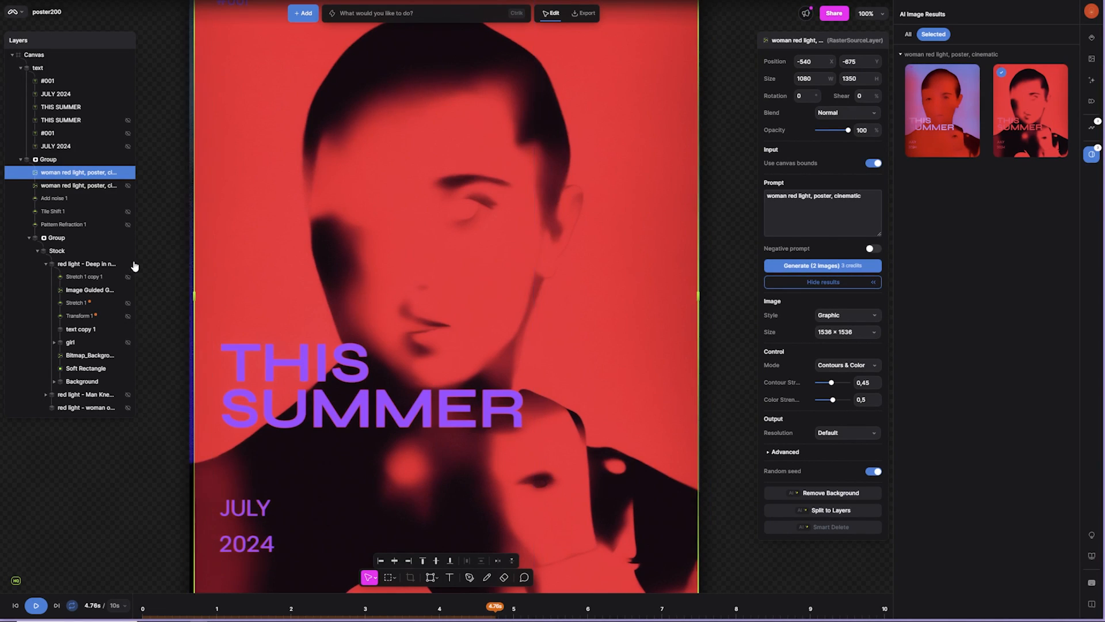
Compare the poster with and without the text group, and apply the purple-background result to the Graphic-style generation layer.
click(128, 70)
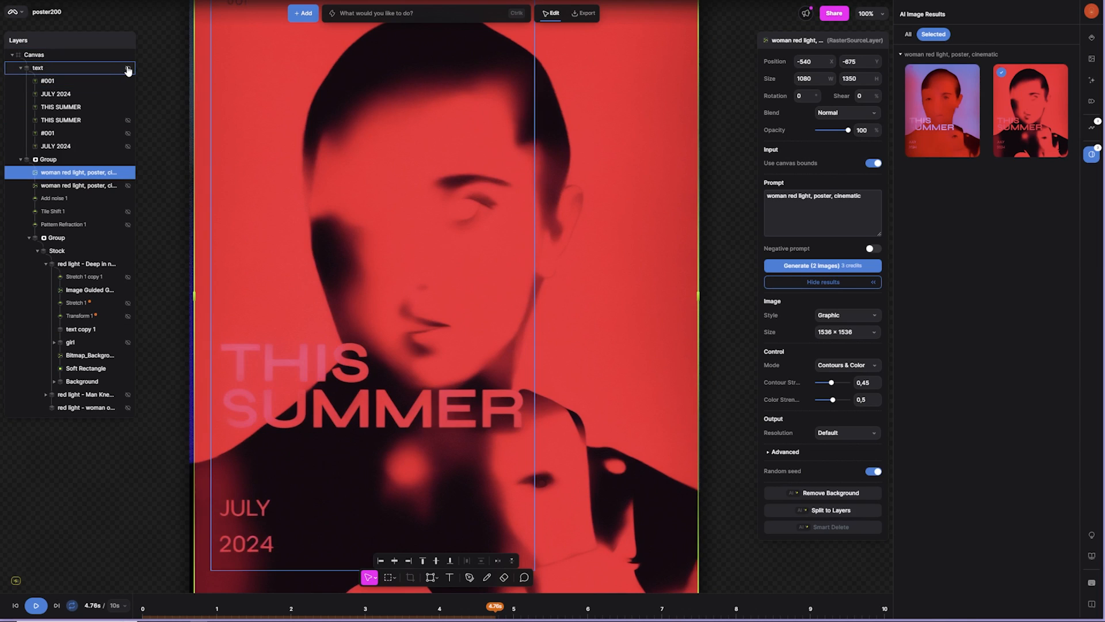
click(127, 69)
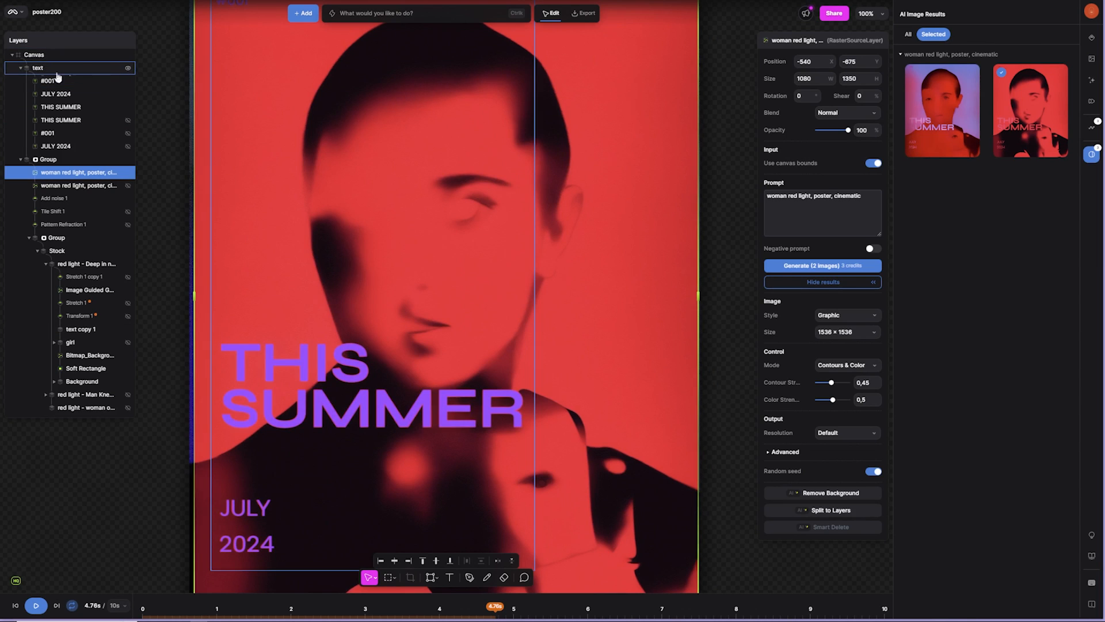
click(22, 68)
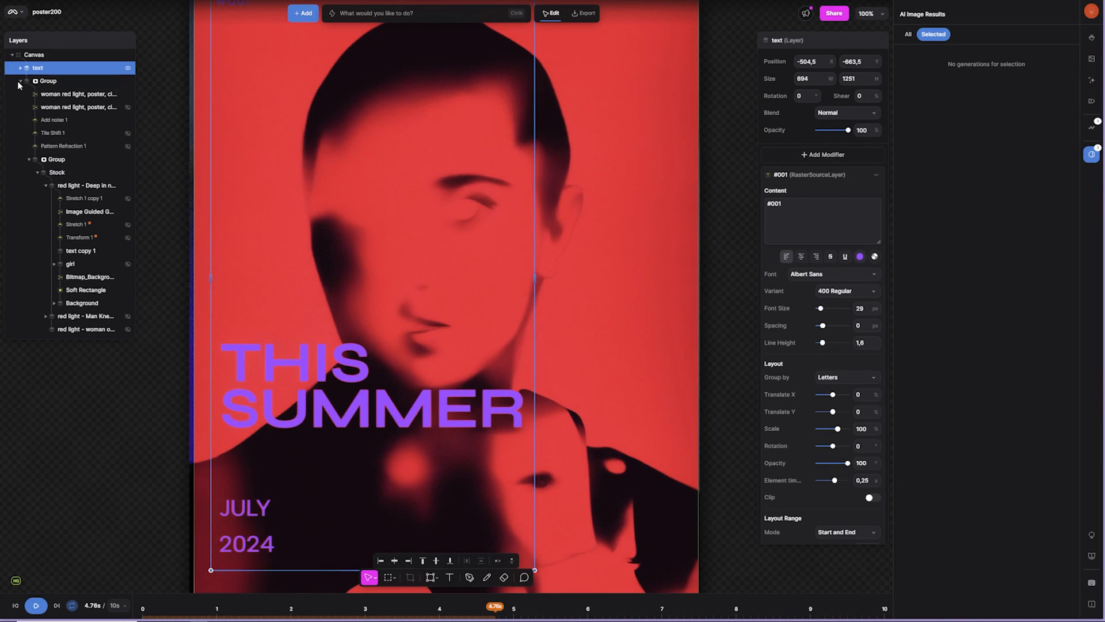
click(20, 82)
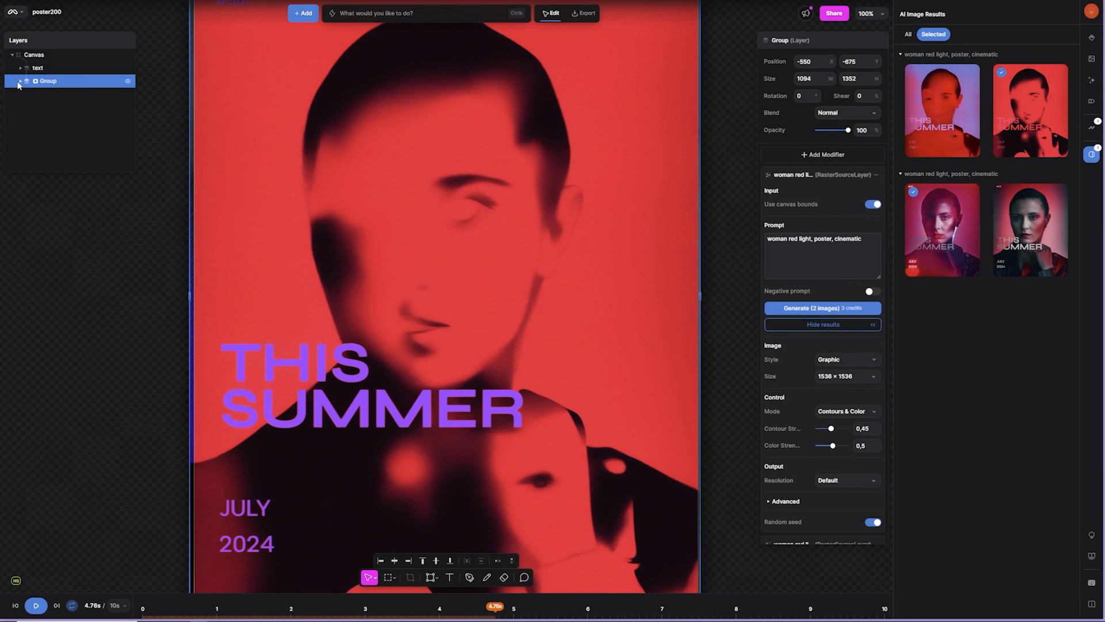
click(20, 81)
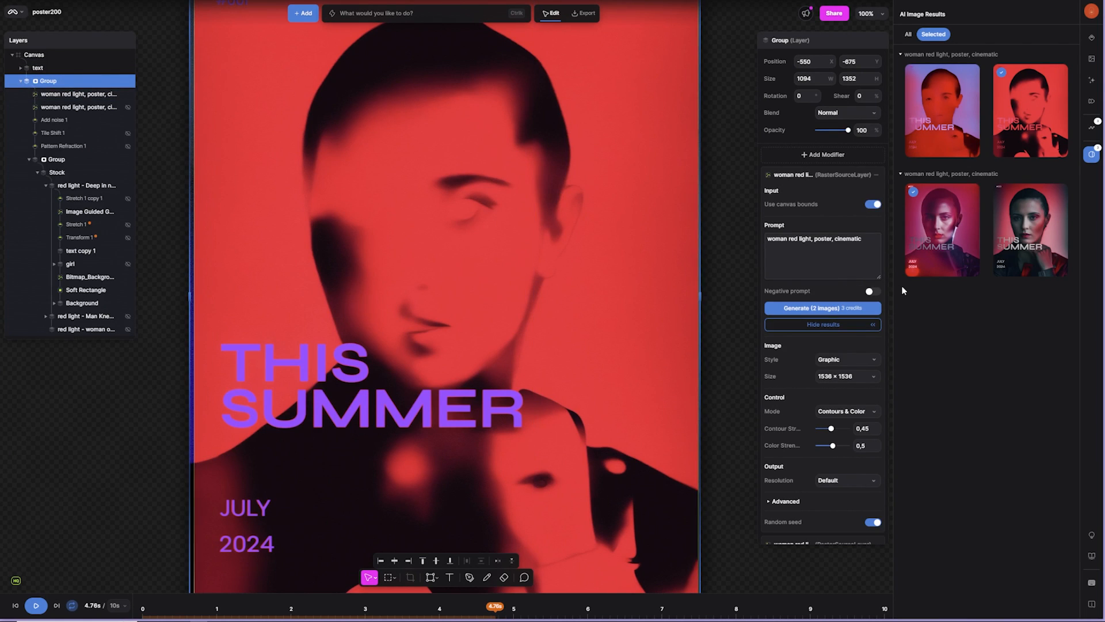
click(937, 118)
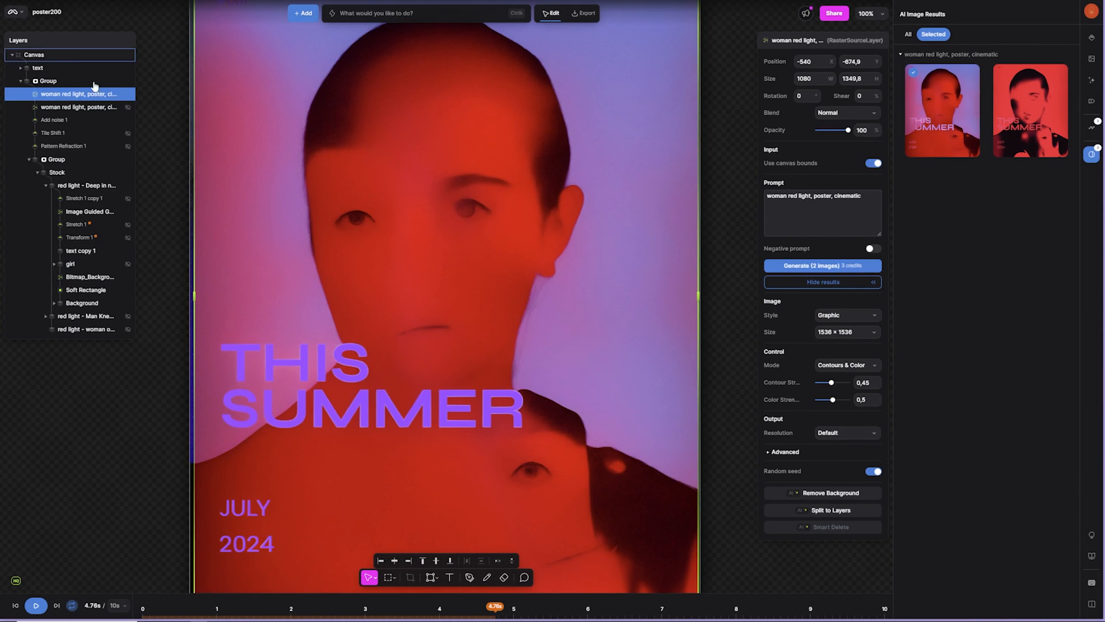
click(128, 107)
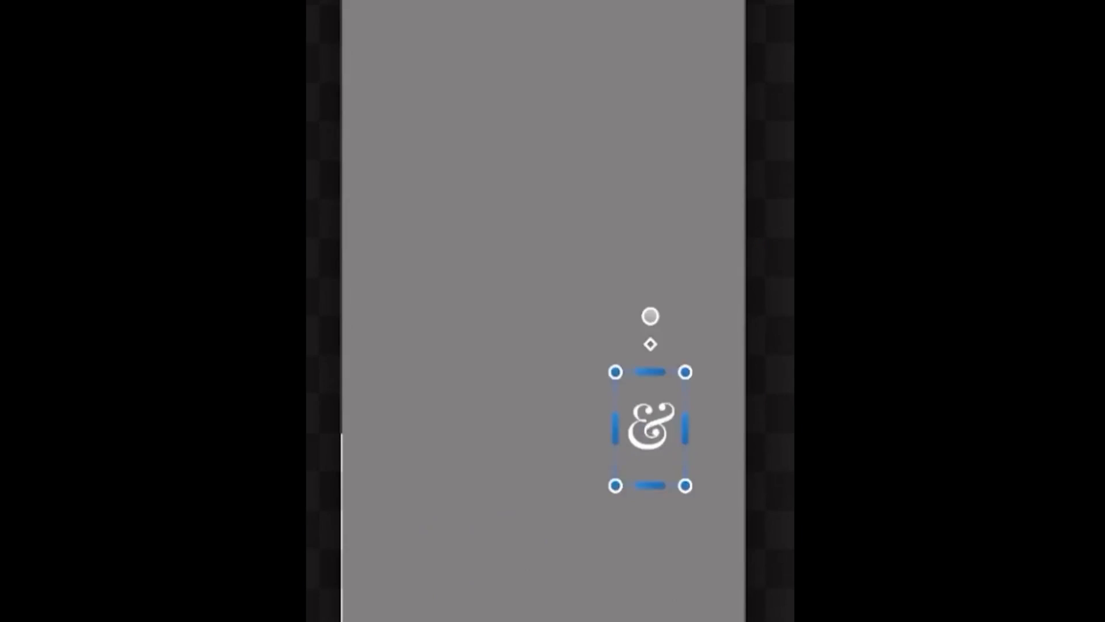
Enlarge the white ampersand on the grey canvas and complete the prompt "abstract colorful 3D sculptural shapes, colorful, vibrant, white ampersand".
drag(715, 413, 631, 304)
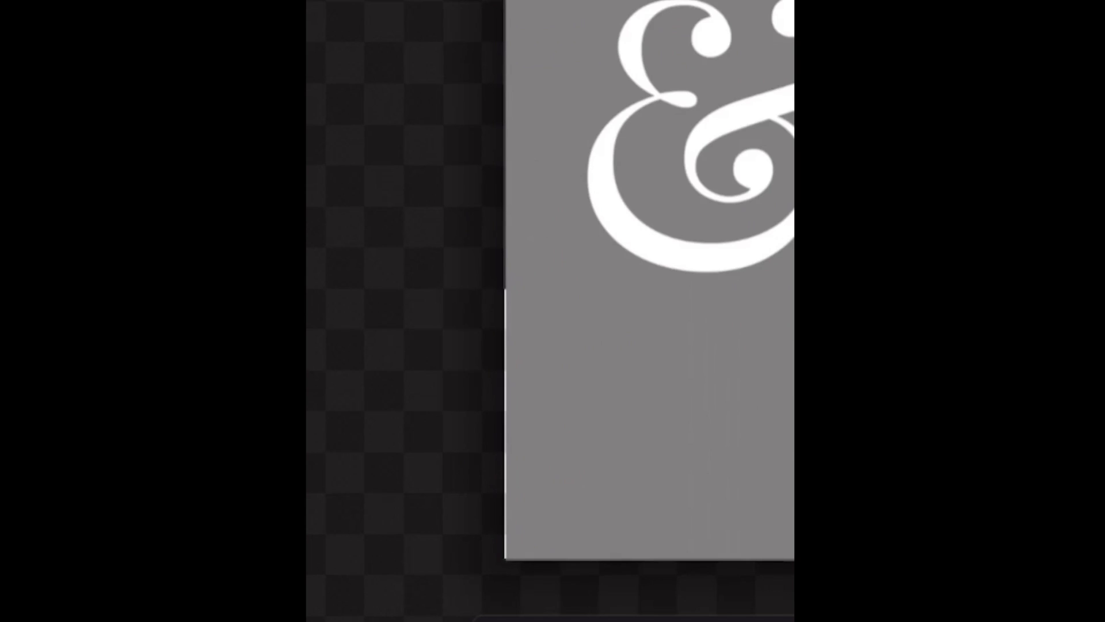
click(385, 619)
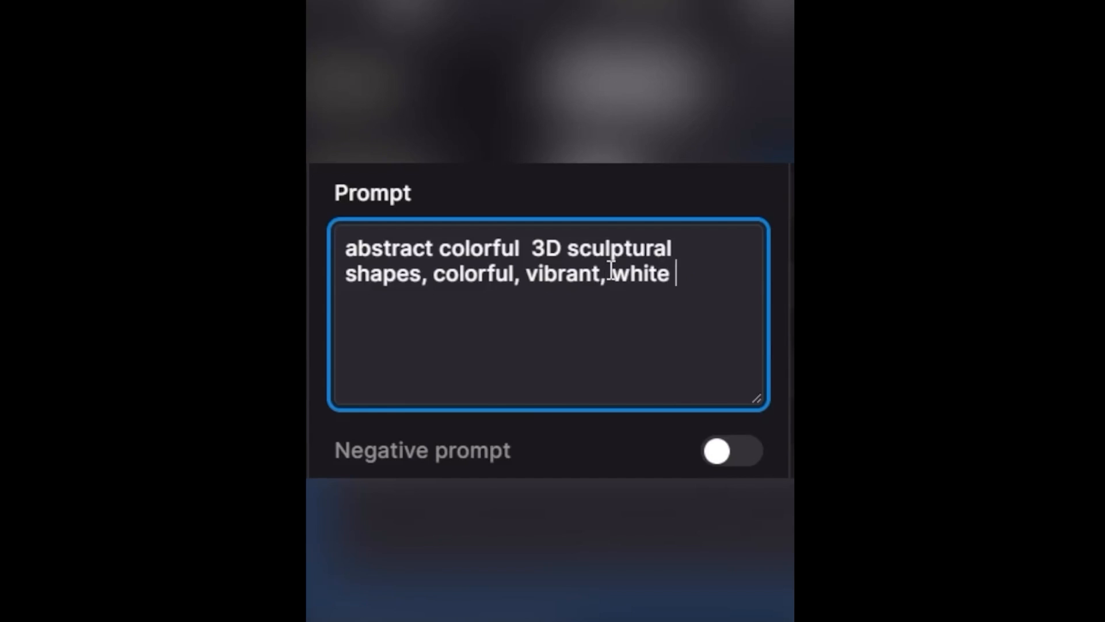
text(ampersand)
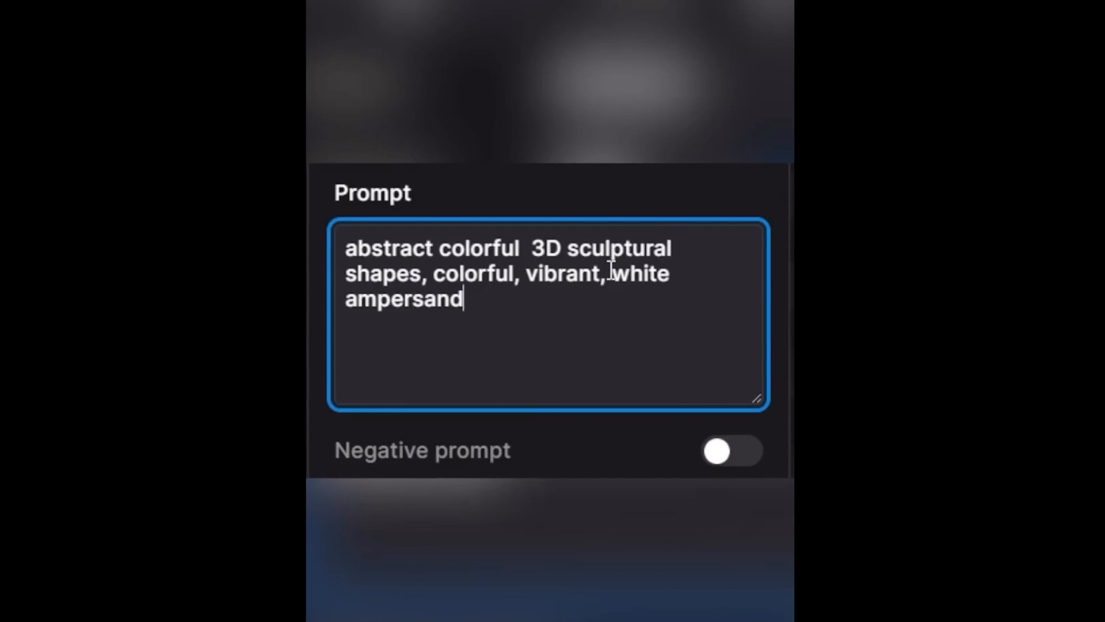
Review the generated images of the ampersand among colorful 3D sculptural shapes.
scroll(664, 316, down, 4)
click(673, 264)
scroll(471, 395, down, 8)
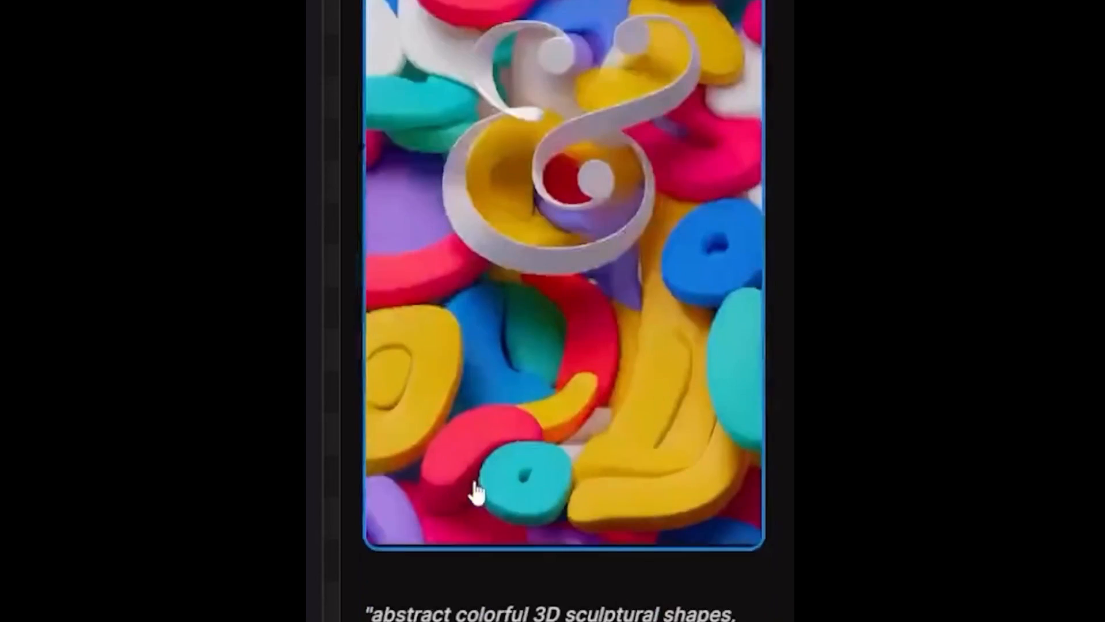
scroll(476, 492, down, 3)
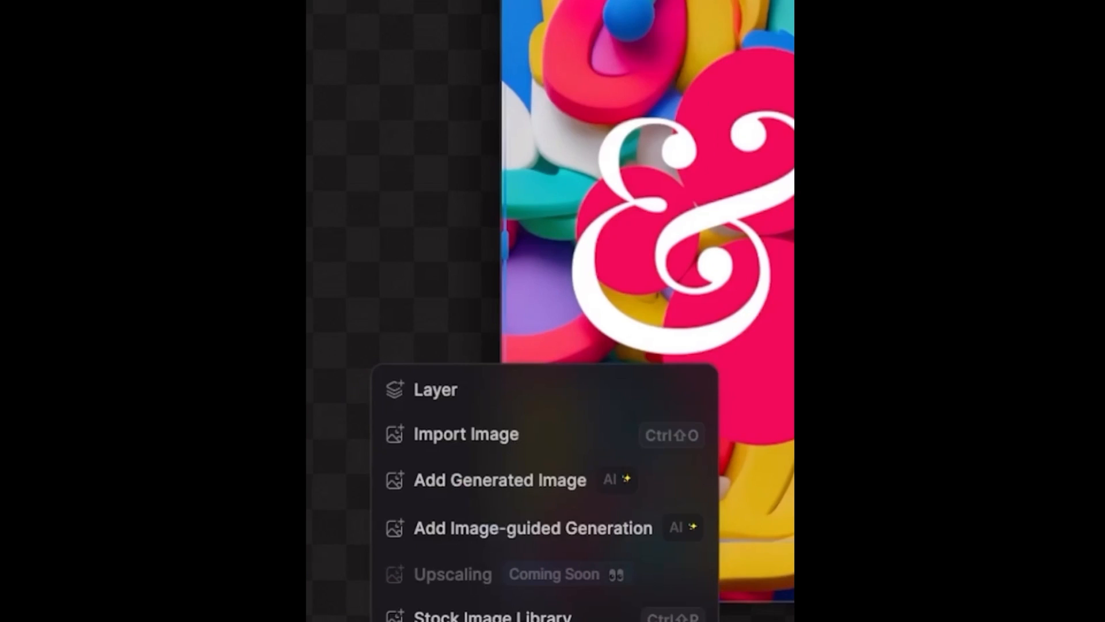
Add an image-guided generation over the ampersand artwork, browse its style presets, and enter the prompt "Colorful blobs".
click(498, 528)
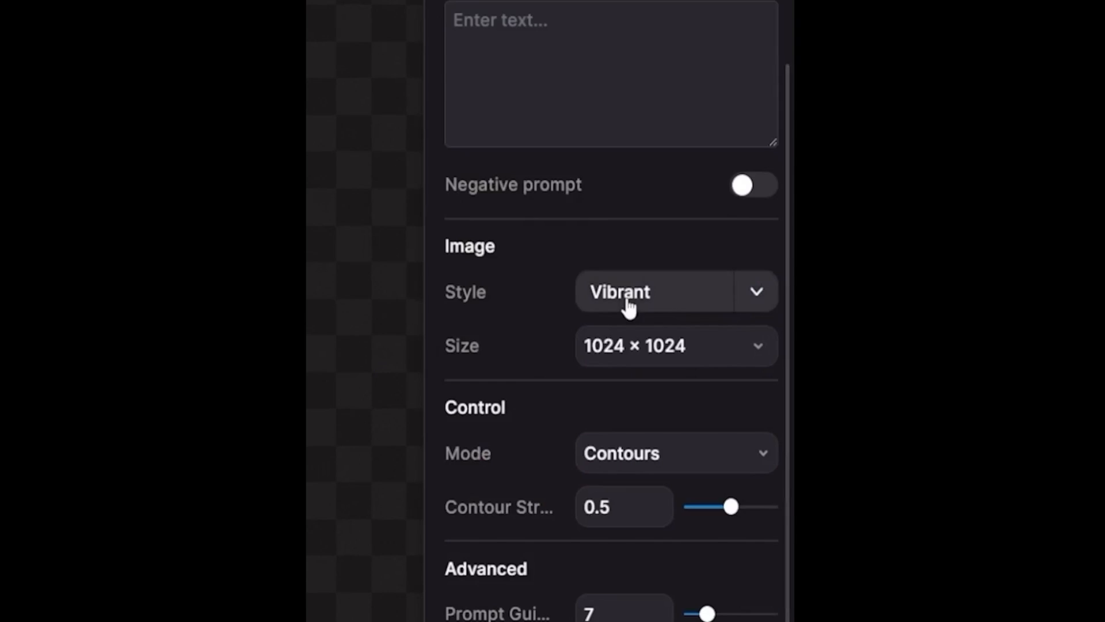
click(624, 297)
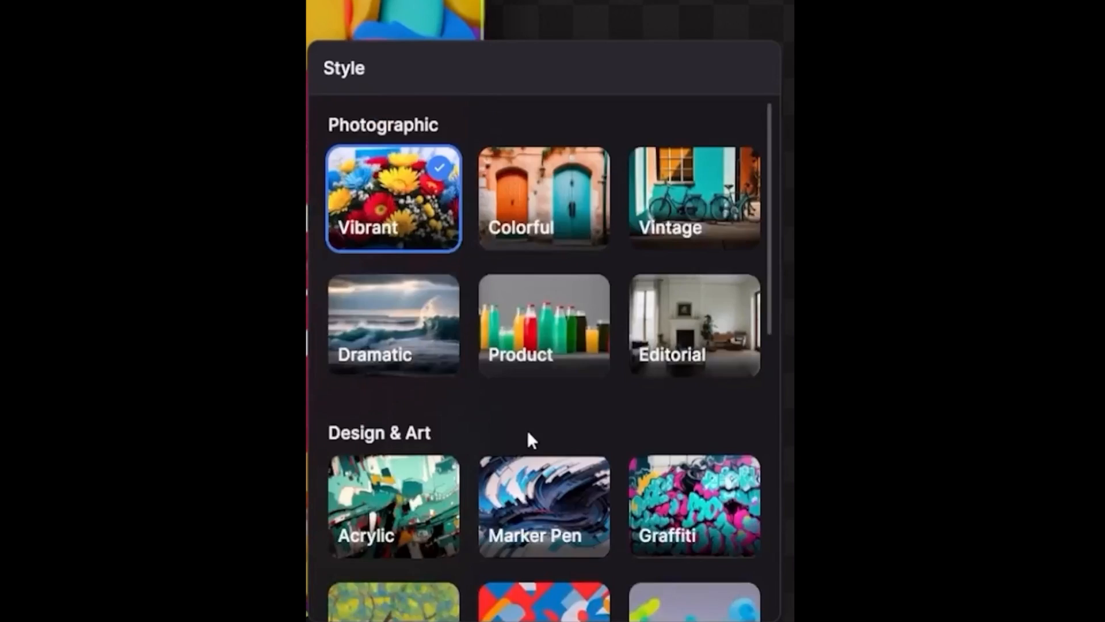
scroll(635, 503, down, 5)
scroll(635, 503, down, 3)
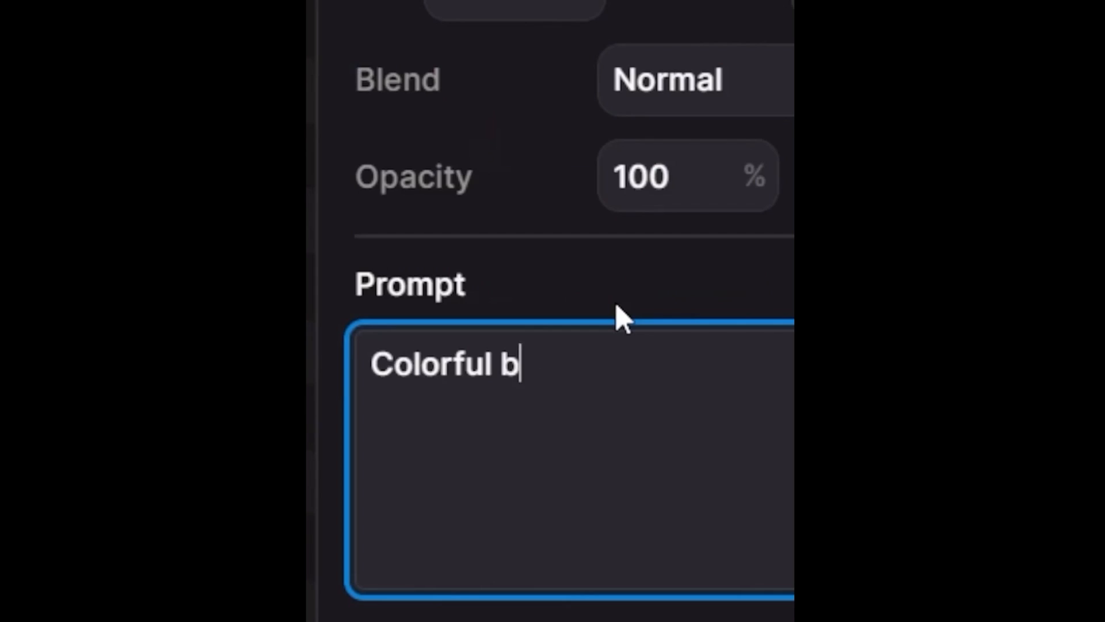
text(lobs)
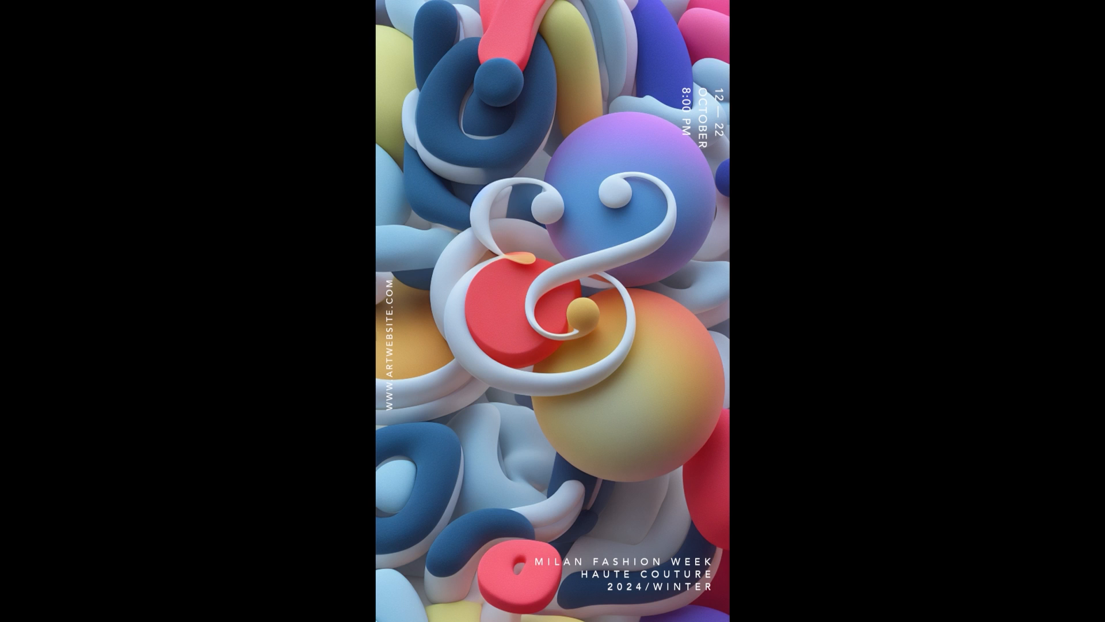